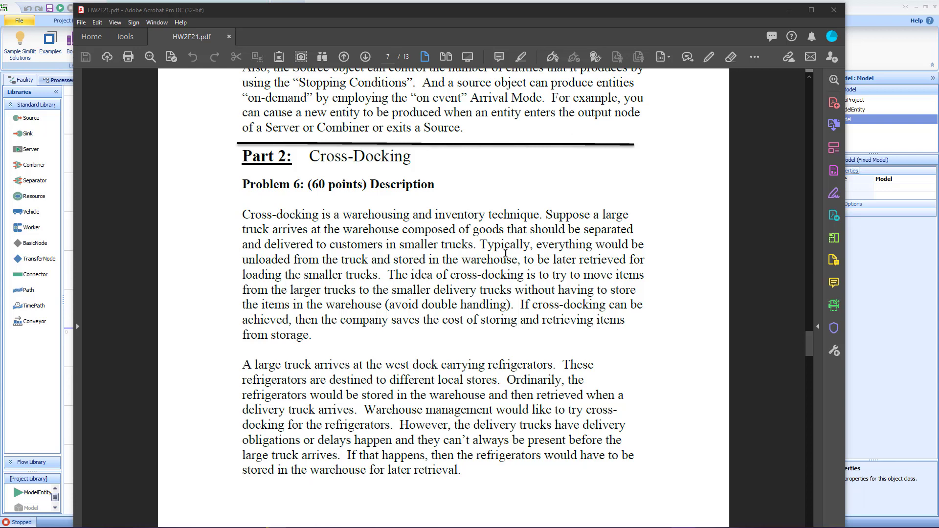
# Step: Read through Problem 6's cross-docking description and Figure 3 of the distribution center in the homework PDF
pyautogui.scroll(-10, 527, 267)
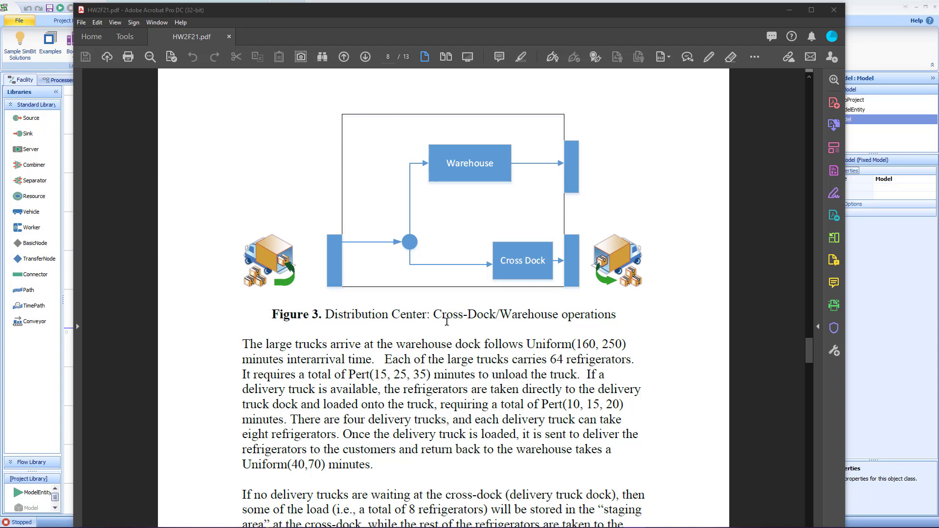
pyautogui.scroll(-3, 448, 361)
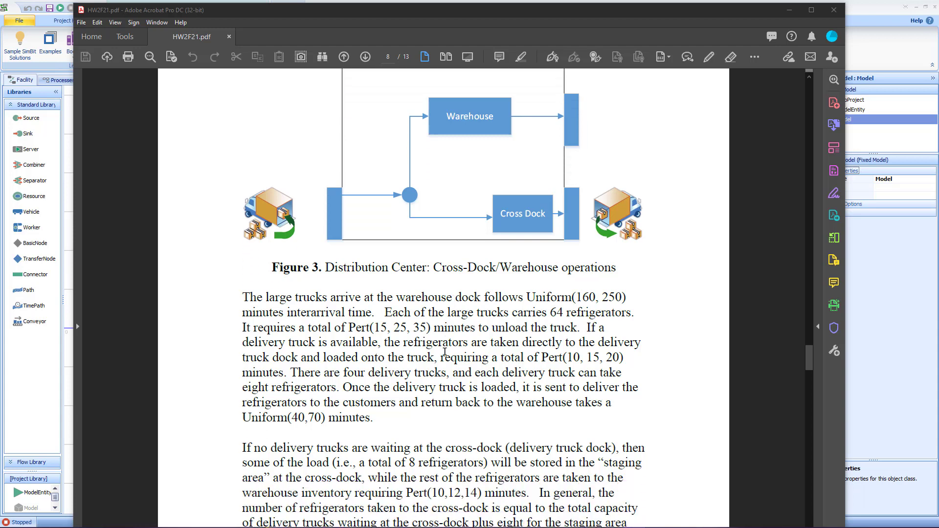
pyautogui.scroll(-3, 444, 347)
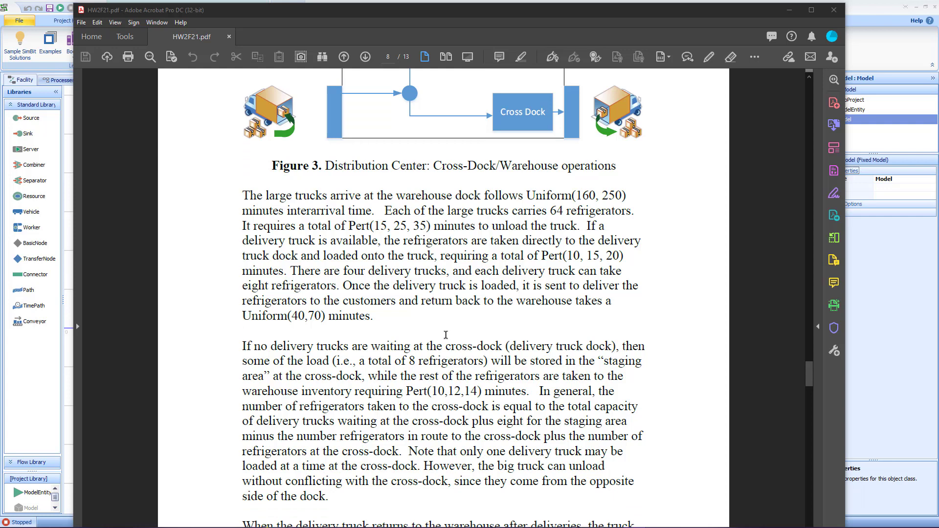
pyautogui.scroll(-1, 446, 335)
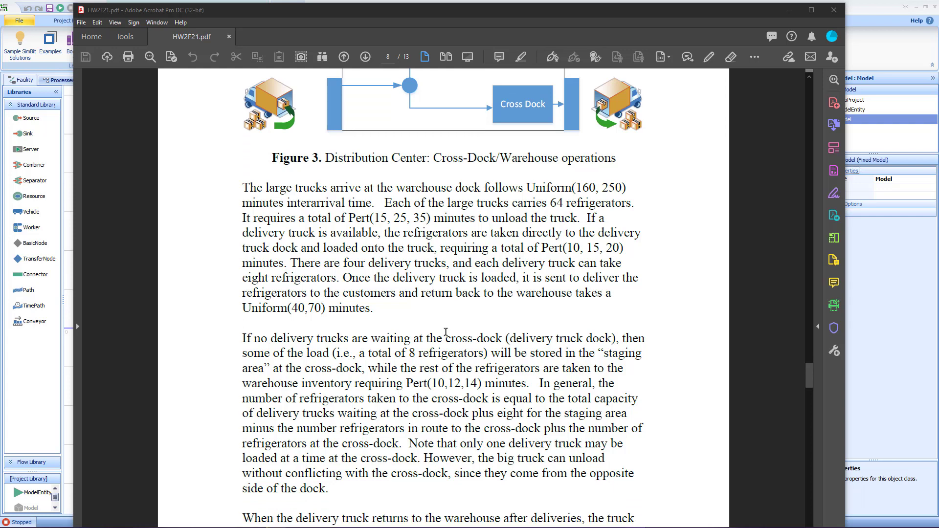
pyautogui.scroll(-1, 446, 332)
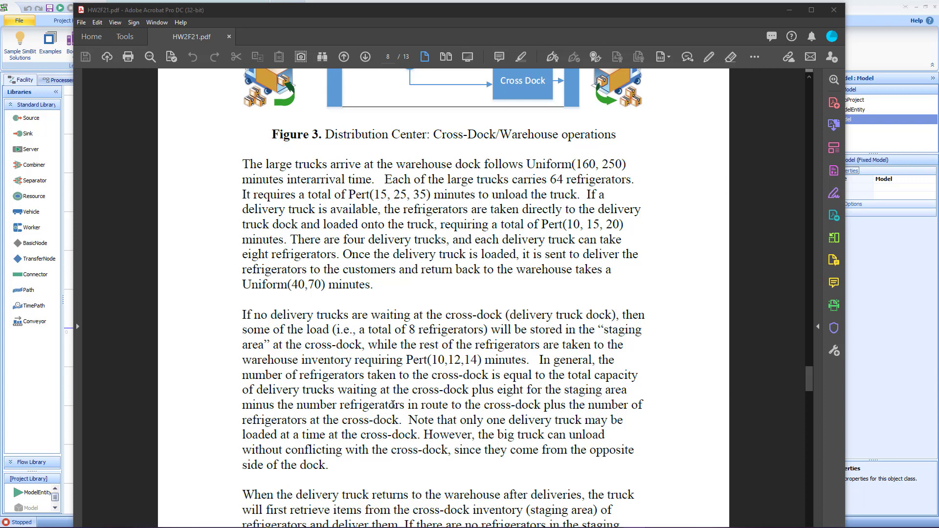
pyautogui.scroll(-2, 396, 386)
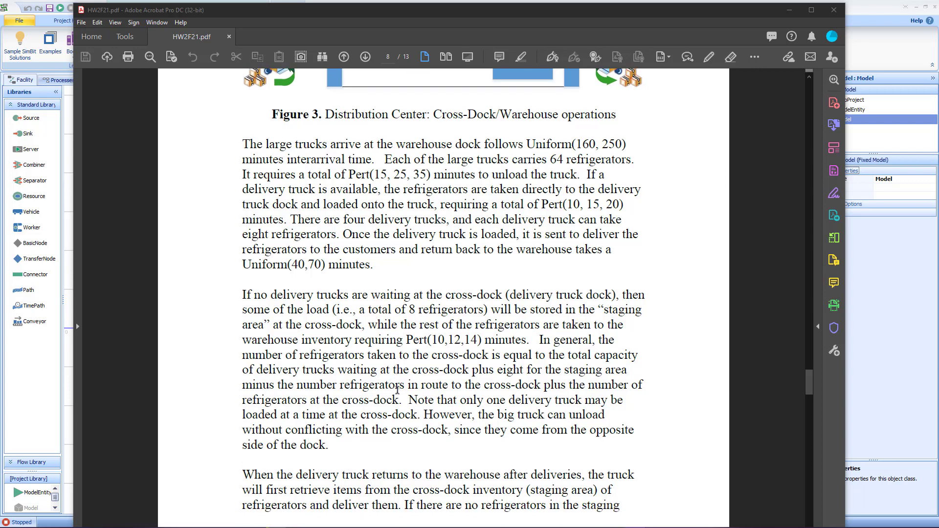
pyautogui.scroll(-10, 401, 384)
pyautogui.scroll(-1, 404, 375)
pyautogui.scroll(2, 405, 373)
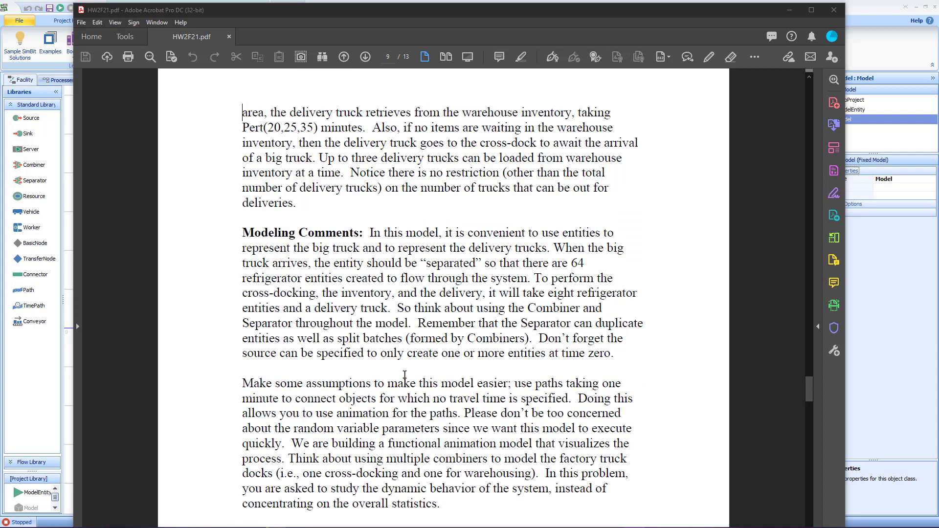
pyautogui.scroll(15, 406, 371)
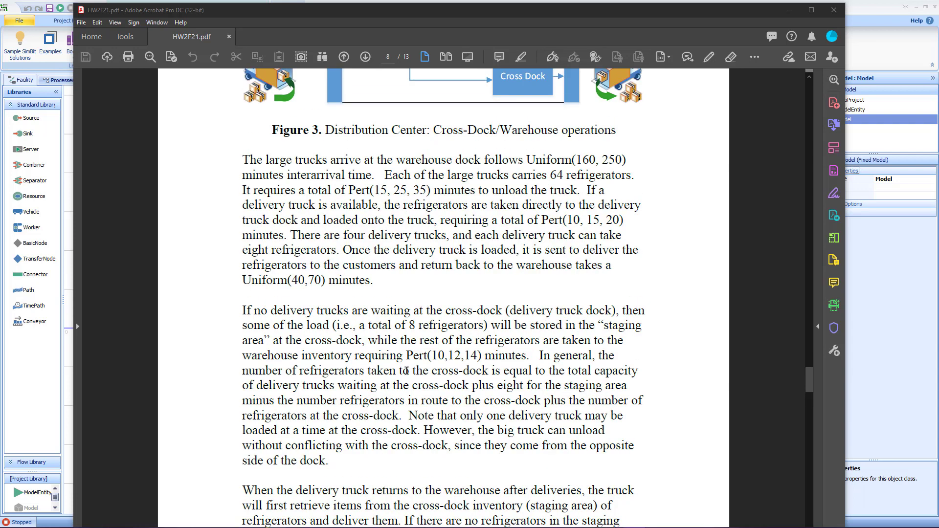
pyautogui.click(808, 469)
pyautogui.scroll(-1, 809, 467)
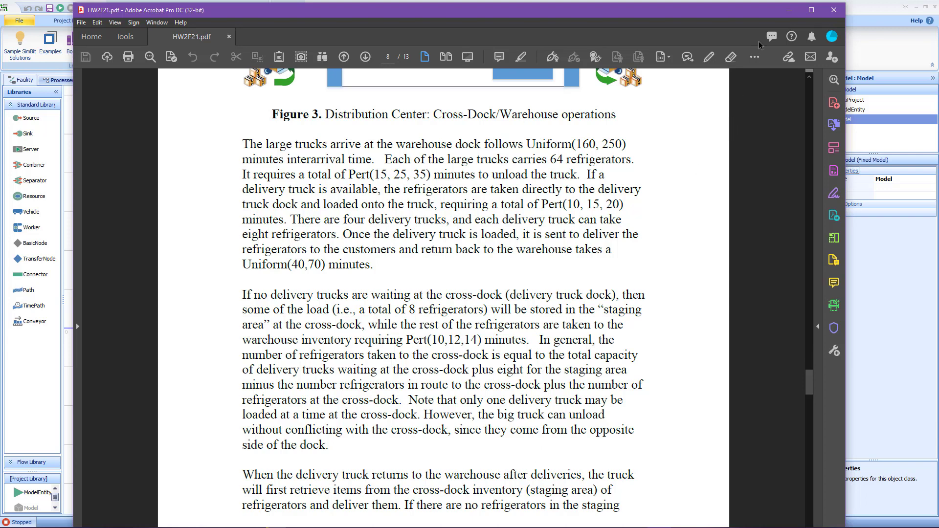
# Step: Reposition the PDF window and continue reading the staging-area rules and modeling comments
pyautogui.moveTo(749, 16); pyautogui.dragTo(749, 31)
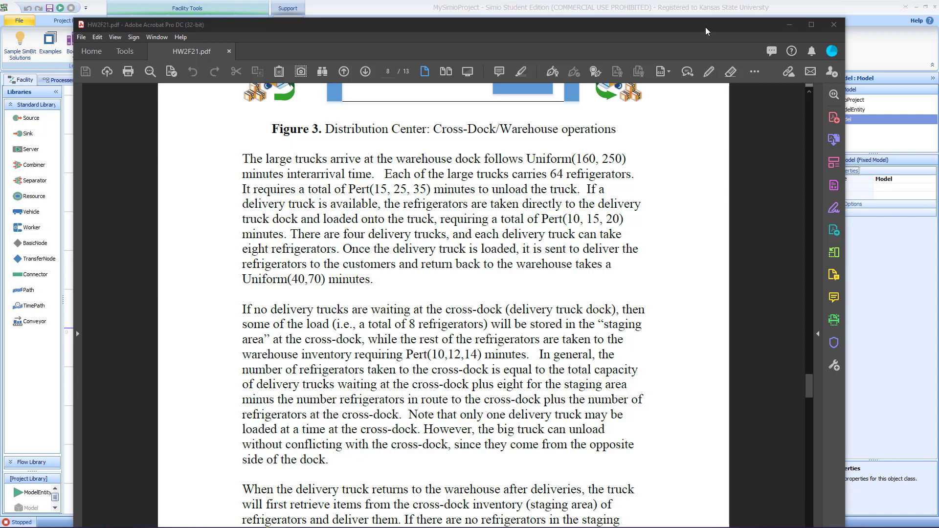
pyautogui.moveTo(705, 31)
pyautogui.mouseDown()
pyautogui.moveTo(705, 77)
pyautogui.moveTo(705, 31)
pyautogui.mouseUp()
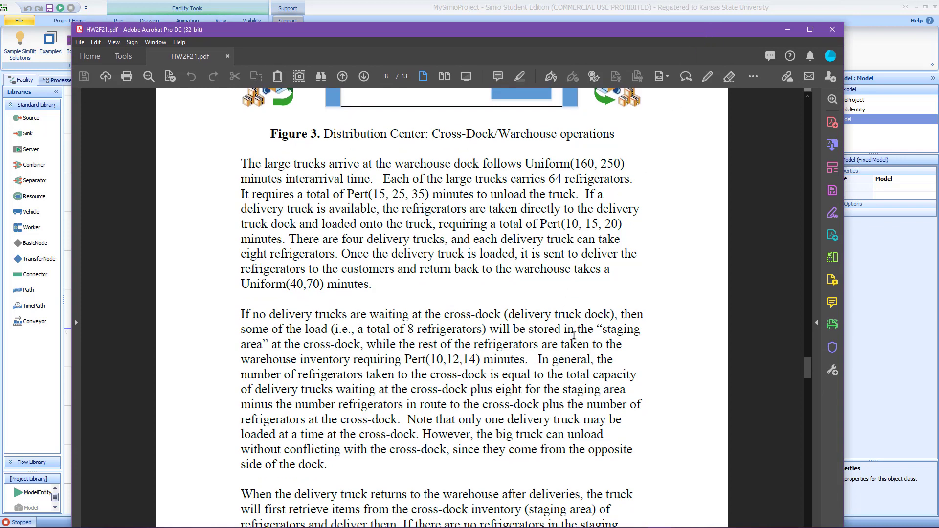
pyautogui.scroll(-1, 573, 337)
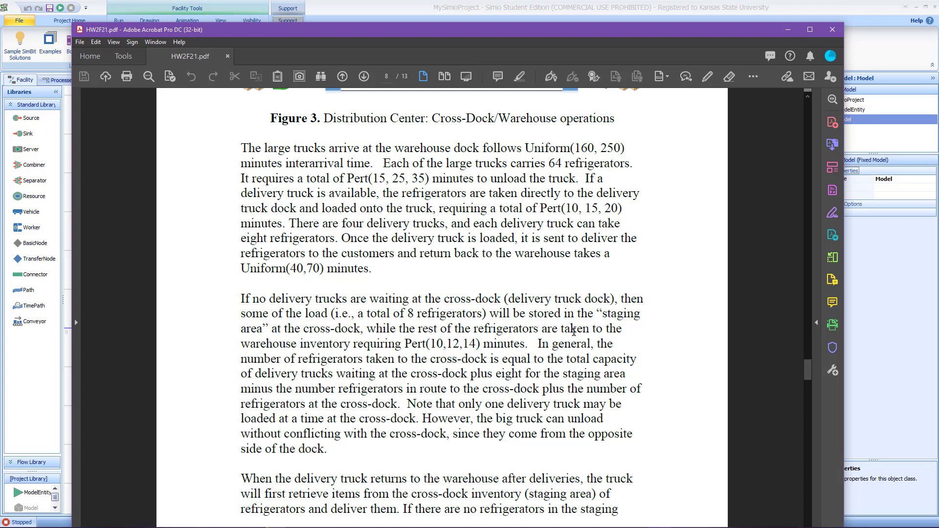
pyautogui.scroll(-5, 573, 331)
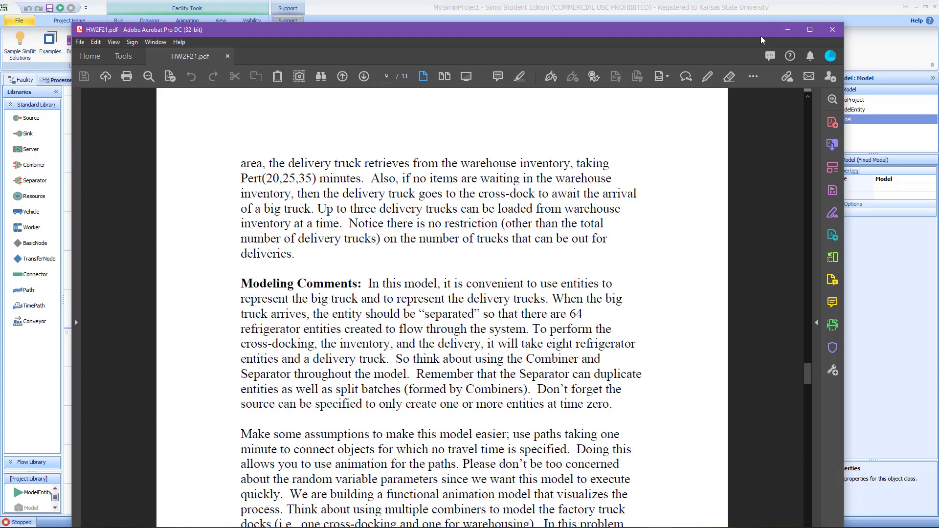
# Step: Move the PDF aside, bring the Part2 Simio model window into view and zoom into its facility layout
pyautogui.moveTo(753, 29); pyautogui.dragTo(938, 28)
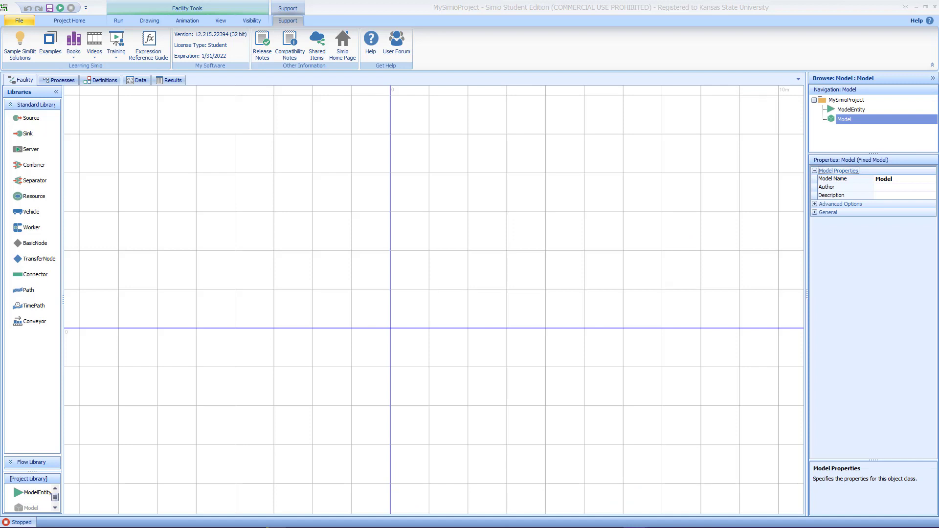
pyautogui.moveTo(938, 93); pyautogui.dragTo(720, 38)
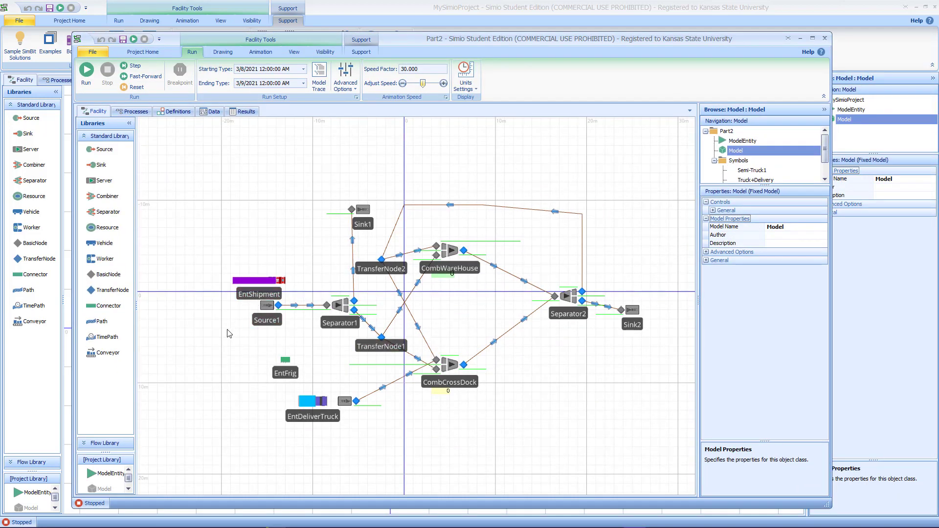
pyautogui.scroll(2, 221, 336)
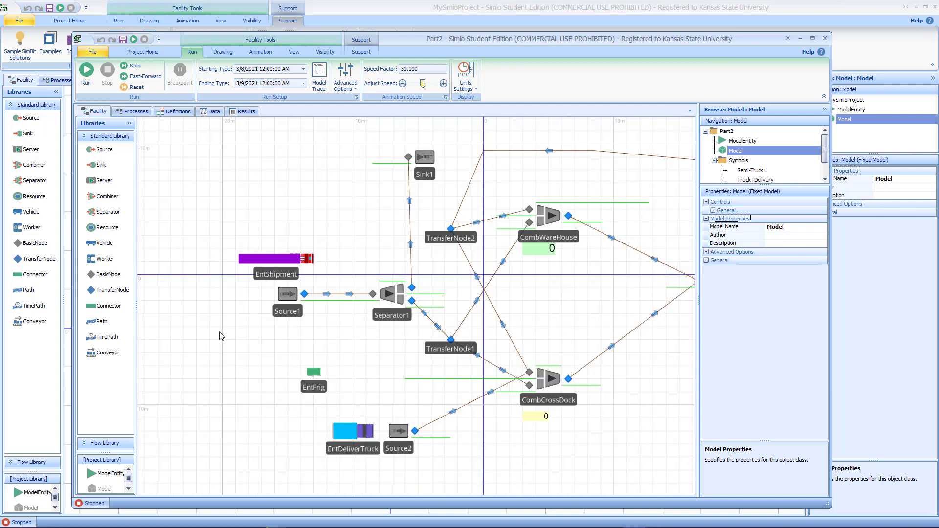
pyautogui.scroll(2, 256, 329)
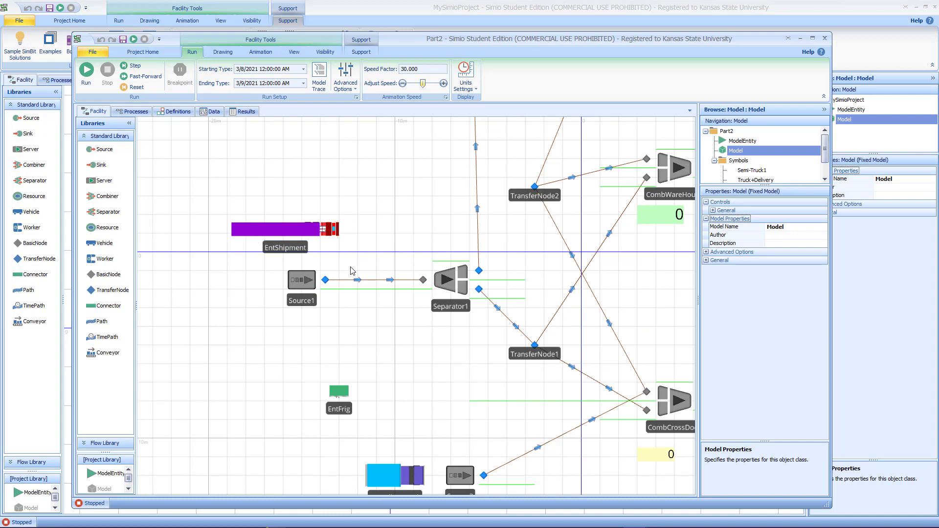
# Step: Switch the facility to the 3D view and orbit around the cross-docking model objects
pyautogui.press('3')
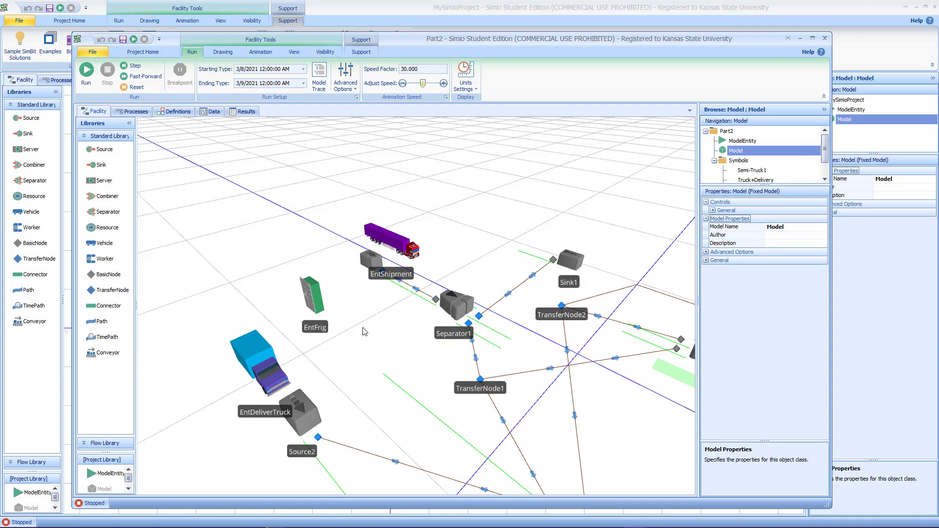
pyautogui.moveTo(367, 356); pyautogui.dragTo(388, 348)
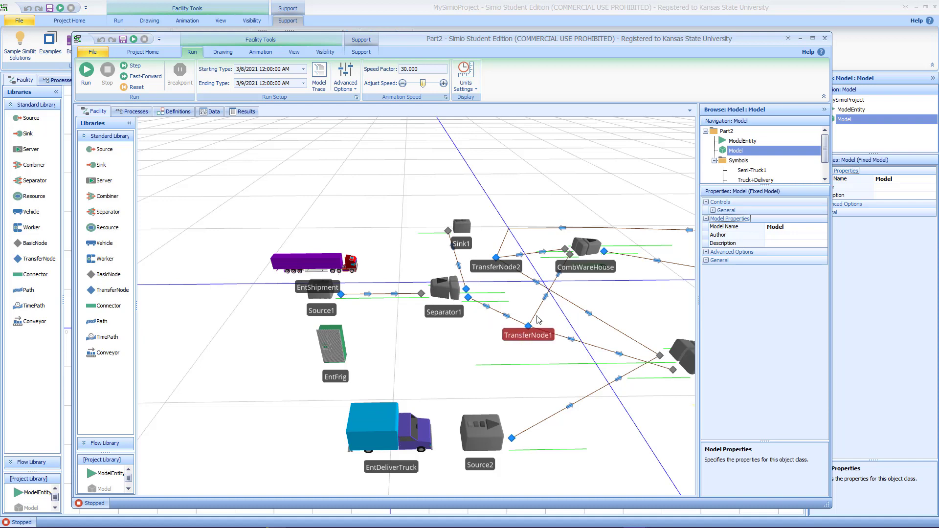
pyautogui.moveTo(570, 374); pyautogui.dragTo(446, 380)
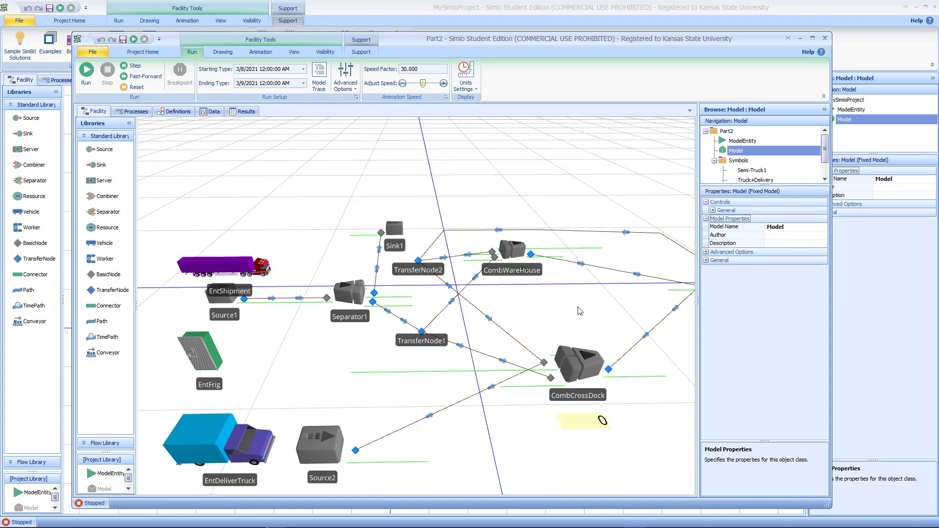
pyautogui.scroll(-3, 580, 312)
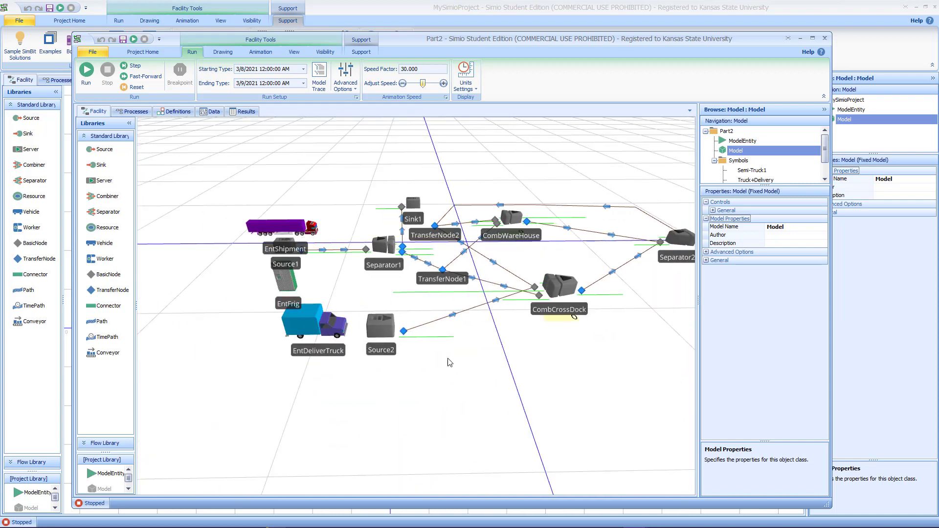
pyautogui.moveTo(447, 359); pyautogui.dragTo(401, 395)
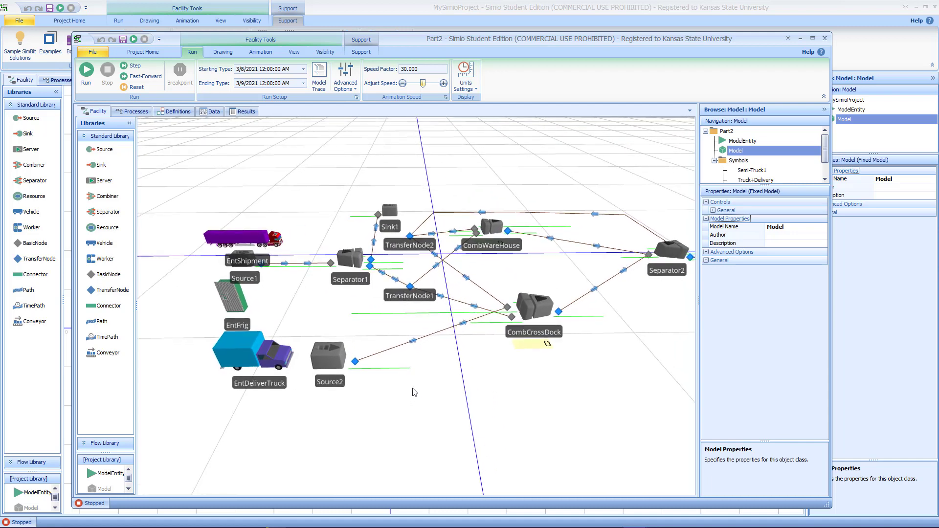
# Step: Inspect the Source2 and CombCrossDock properties, widen the properties panel, and view the Separator2 and Sink2 area
pyautogui.click(343, 361)
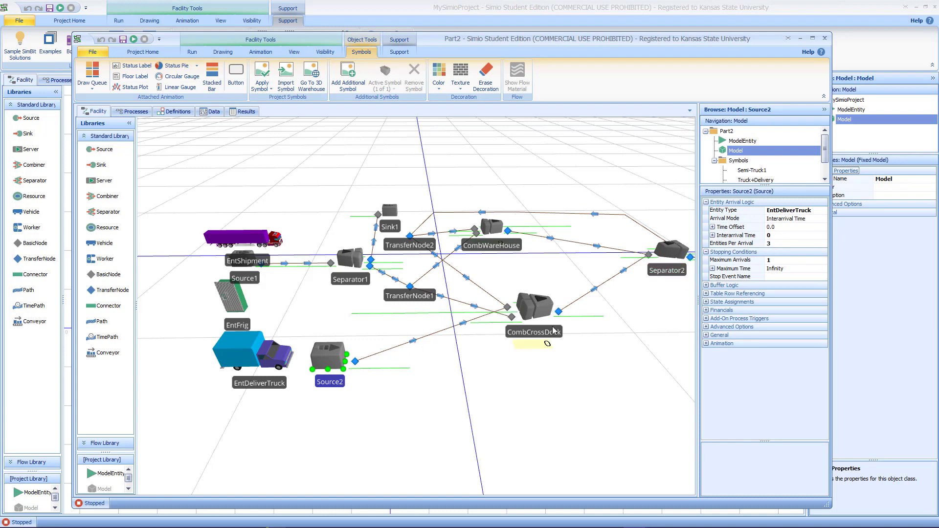
pyautogui.click(523, 317)
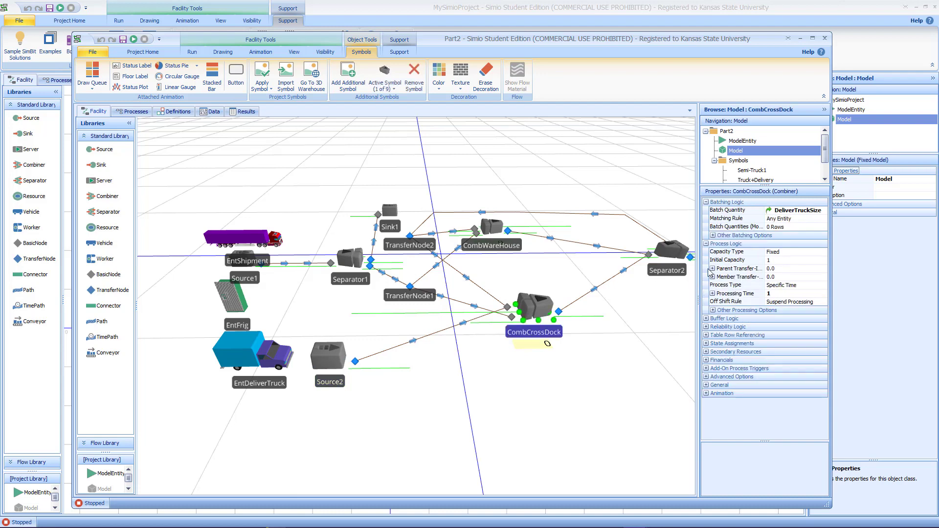
pyautogui.moveTo(699, 291); pyautogui.dragTo(677, 291)
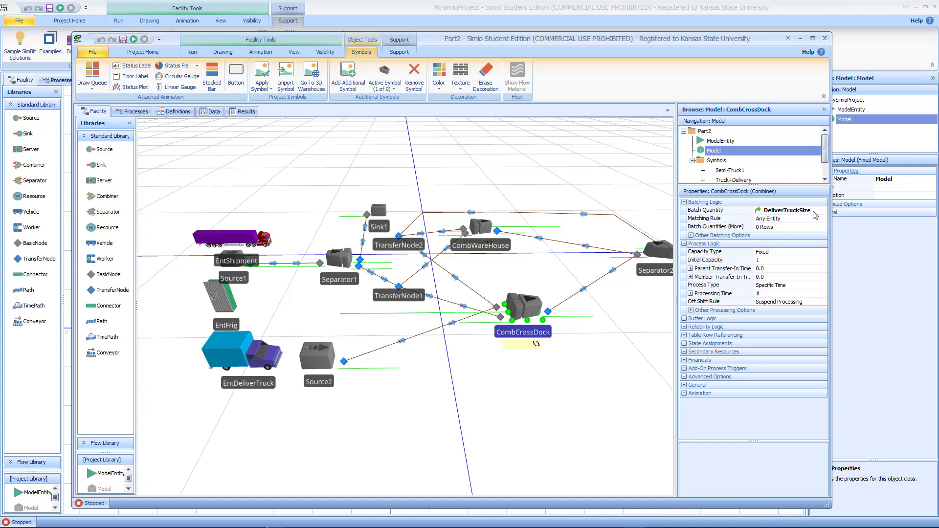
pyautogui.click(610, 324)
pyautogui.scroll(5, 549, 352)
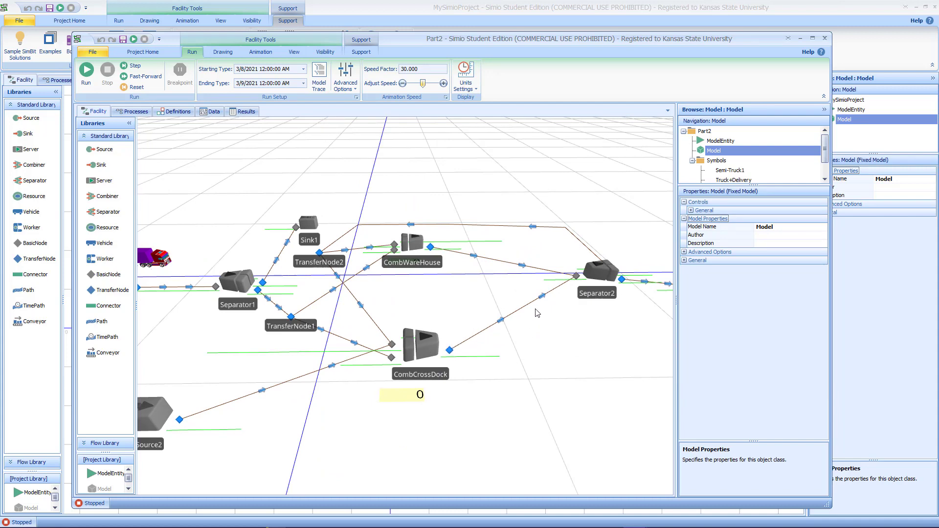
pyautogui.moveTo(618, 323); pyautogui.dragTo(466, 385)
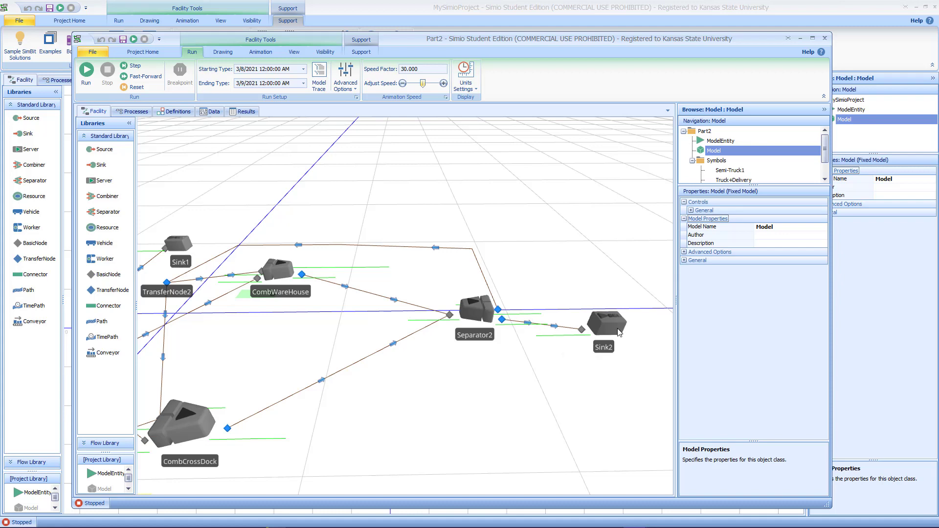
pyautogui.moveTo(457, 384); pyautogui.dragTo(496, 444)
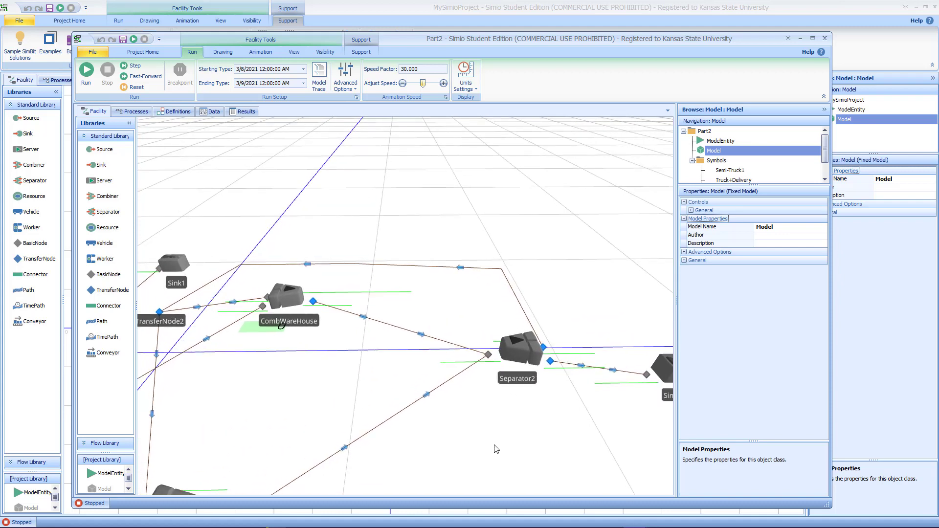
# Step: Return to the 2D view, pan across the combiners, and inspect Separator1's separation logic properties
pyautogui.press('2')
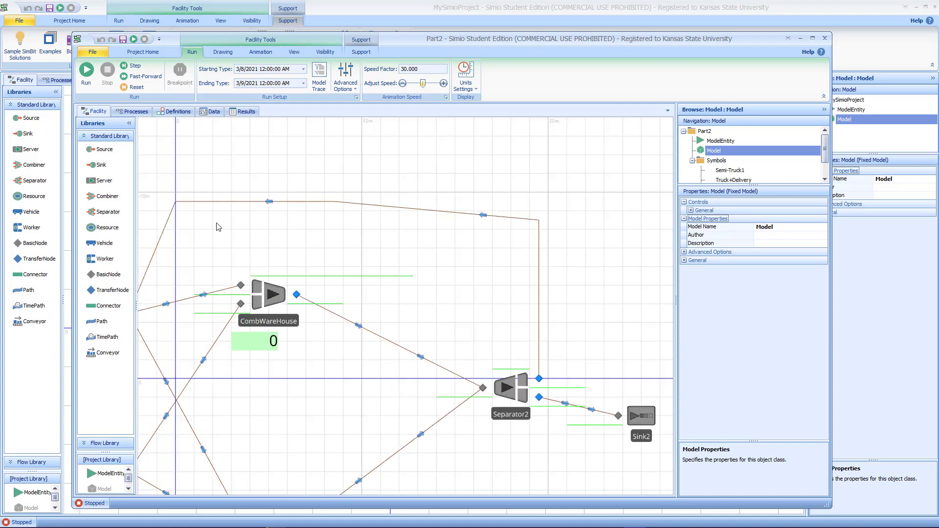
pyautogui.moveTo(219, 230); pyautogui.dragTo(357, 229)
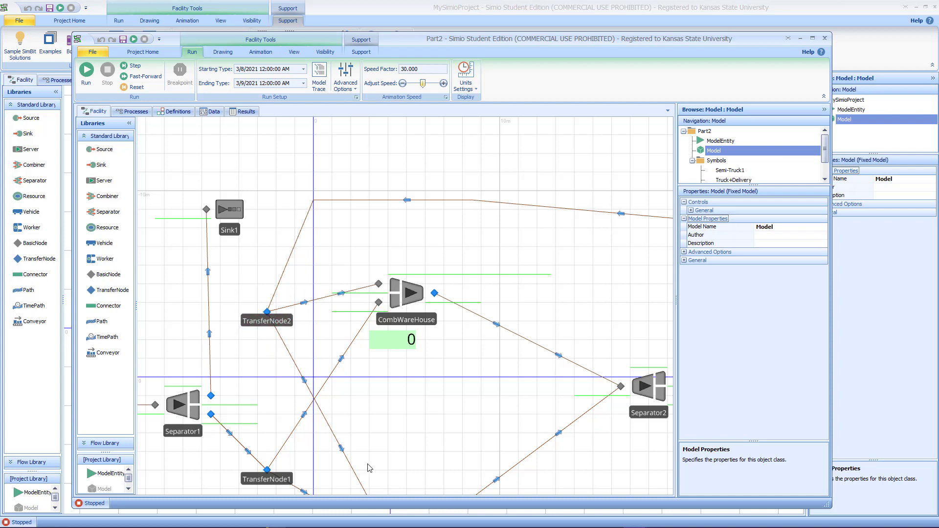
pyautogui.moveTo(481, 241); pyautogui.dragTo(484, 203)
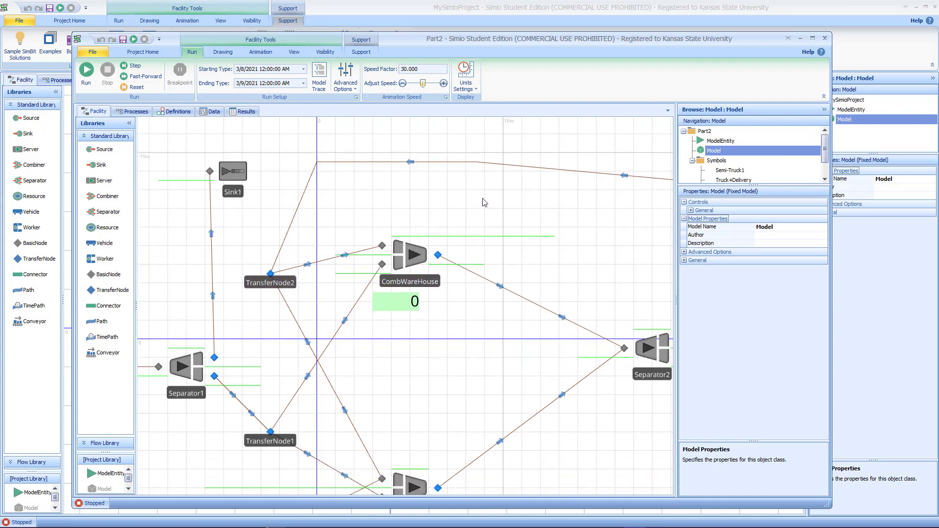
pyautogui.moveTo(342, 235); pyautogui.dragTo(347, 183)
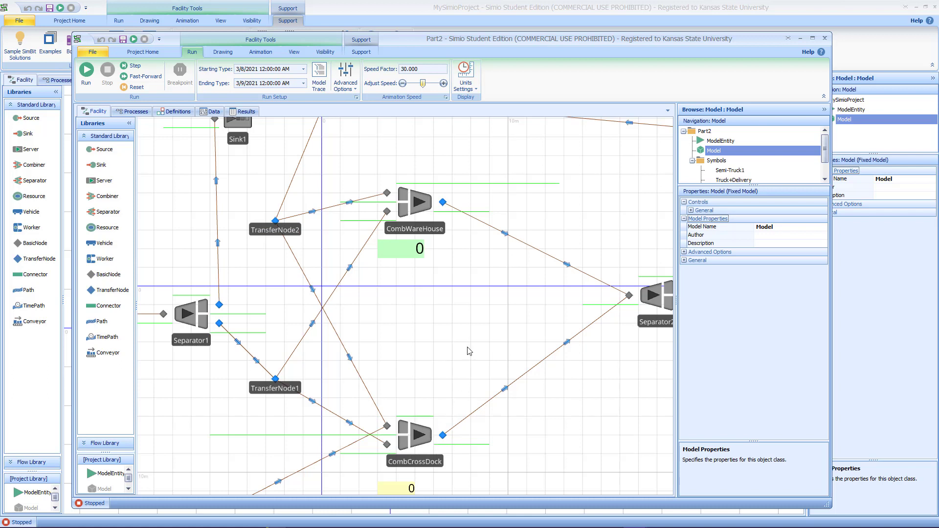
pyautogui.moveTo(469, 351); pyautogui.dragTo(516, 345)
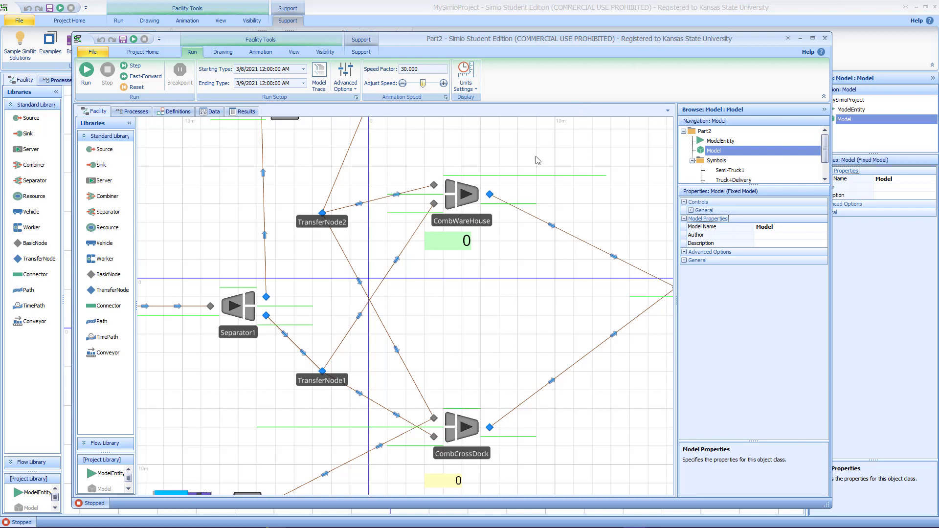
pyautogui.moveTo(478, 315); pyautogui.dragTo(607, 325)
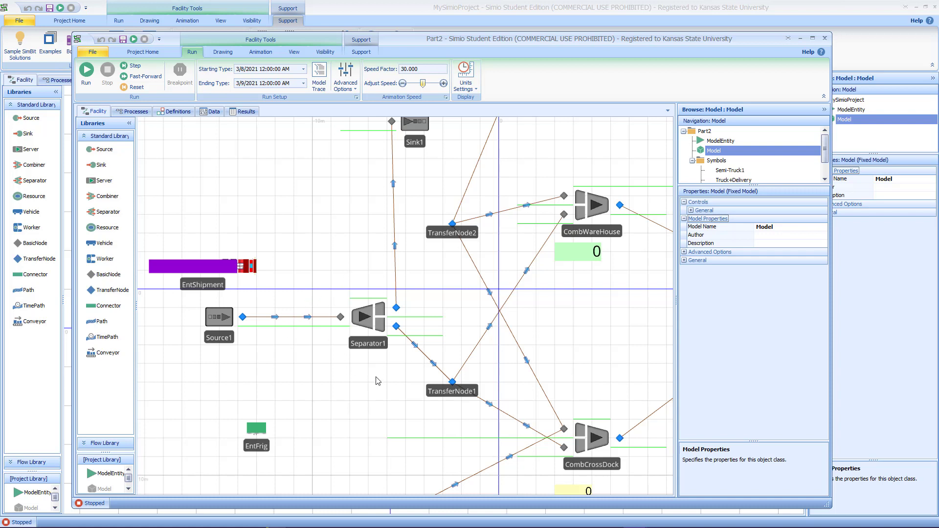
pyautogui.click(364, 325)
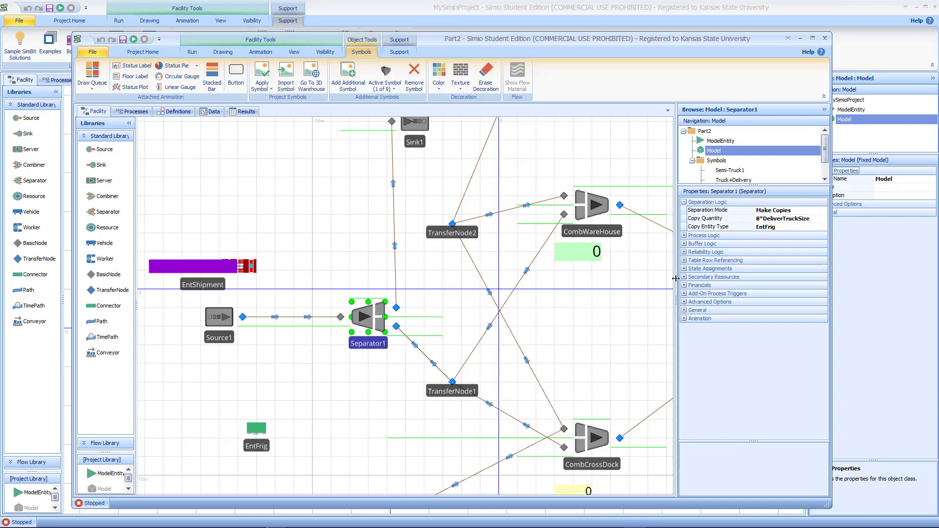
# Step: Widen the properties panel and move the EntFrig entity up next to Separator1
pyautogui.moveTo(677, 282); pyautogui.dragTo(643, 285)
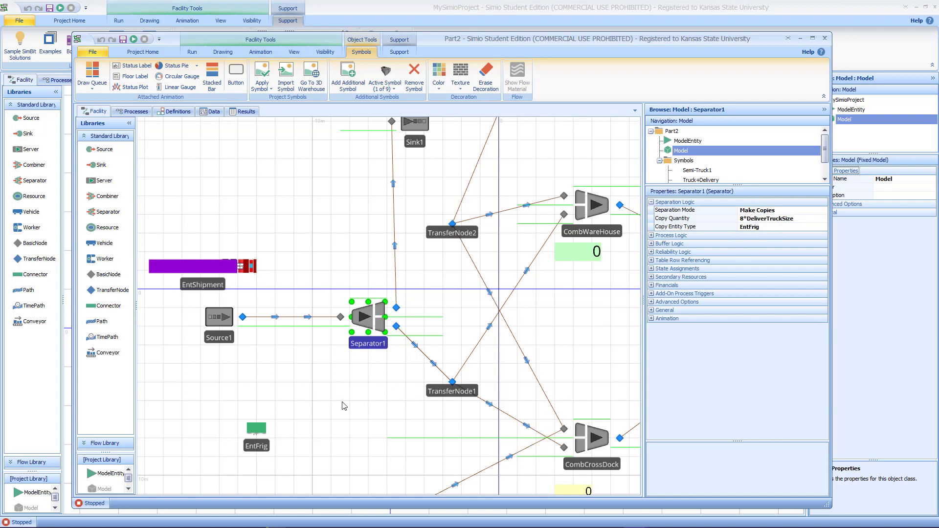
pyautogui.moveTo(263, 434); pyautogui.dragTo(329, 377)
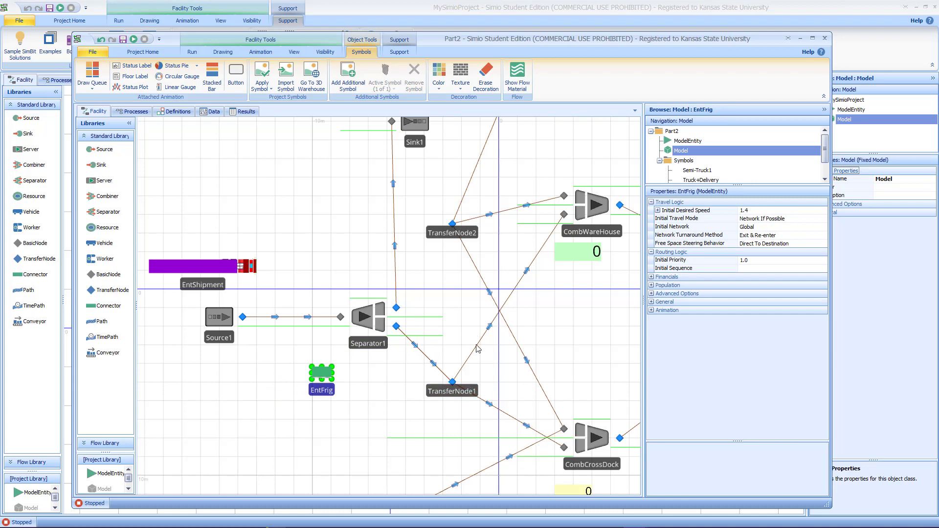
pyautogui.moveTo(594, 361); pyautogui.dragTo(578, 346)
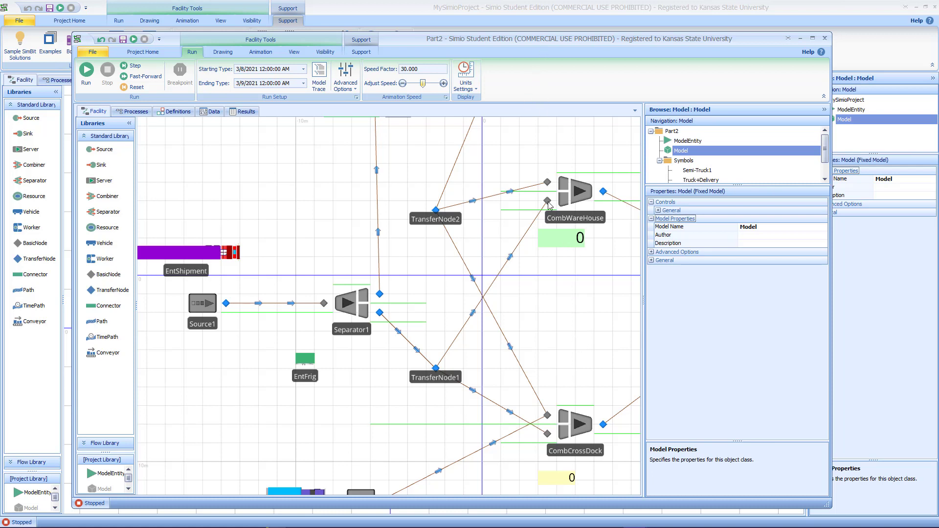
# Step: Zoom out over the whole layout and review Separator1's separation mode options, keeping Make Copies
pyautogui.scroll(-2, 544, 309)
pyautogui.moveTo(488, 169); pyautogui.dragTo(362, 185)
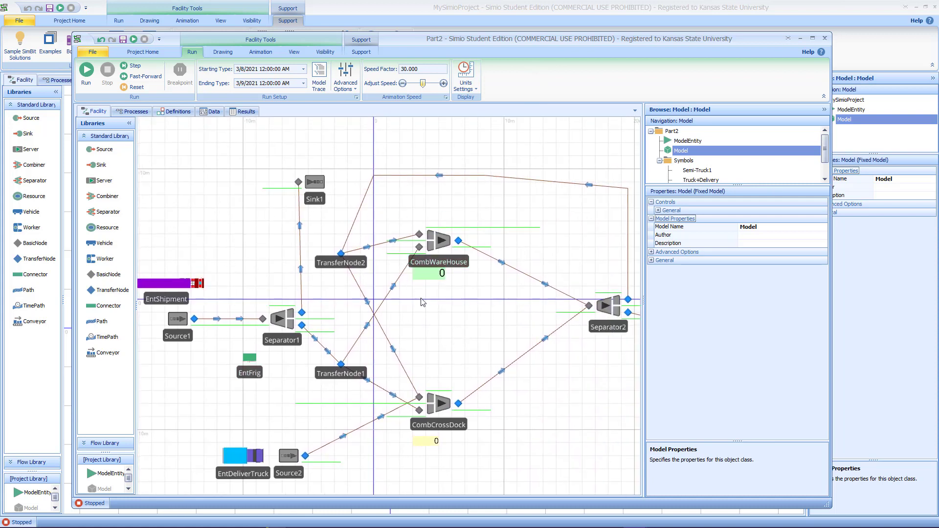
pyautogui.click(285, 325)
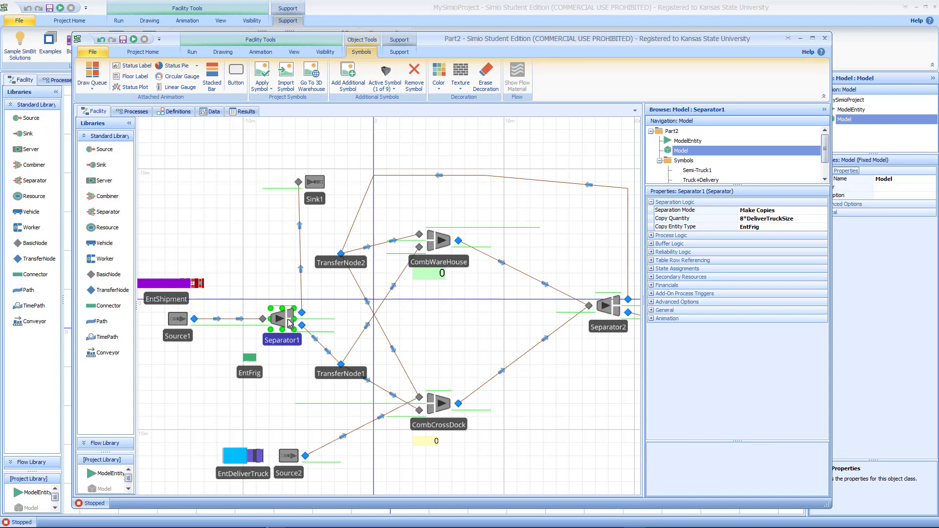
pyautogui.click(781, 211)
pyautogui.click(824, 211)
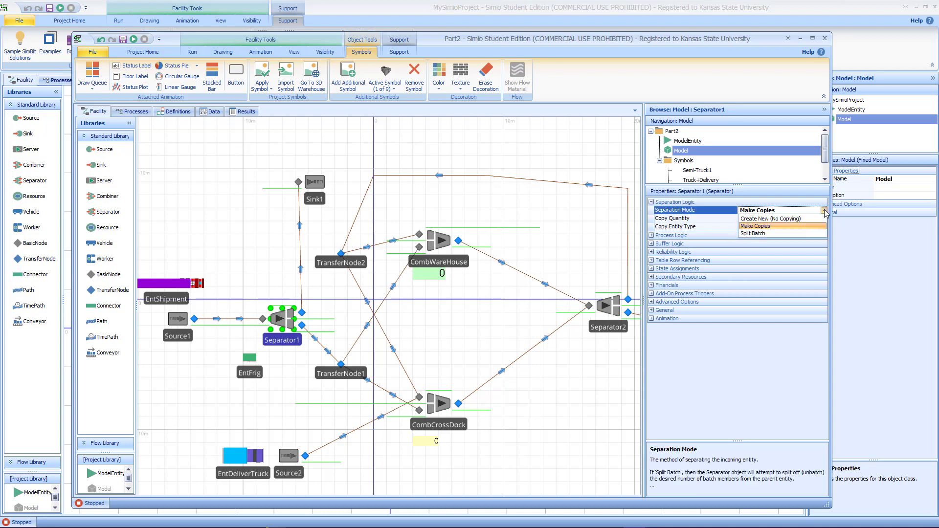
pyautogui.click(783, 227)
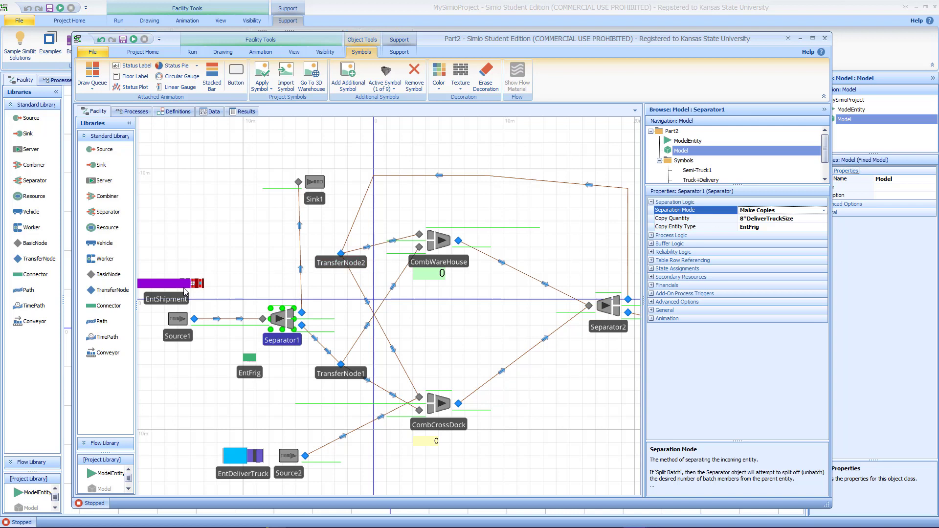
# Step: Inspect the EntShipment and EntFrig entity properties, then reselect Separator1
pyautogui.click(168, 301)
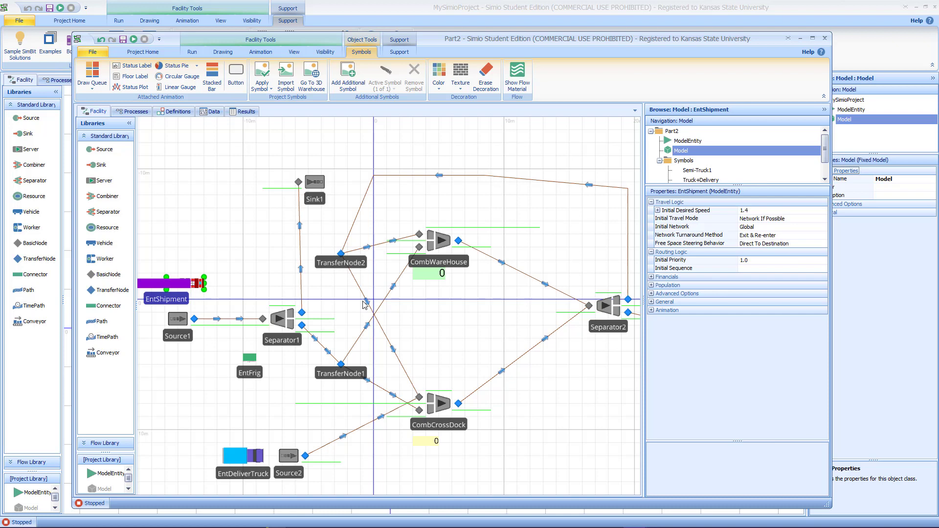
pyautogui.click(282, 317)
pyautogui.click(251, 371)
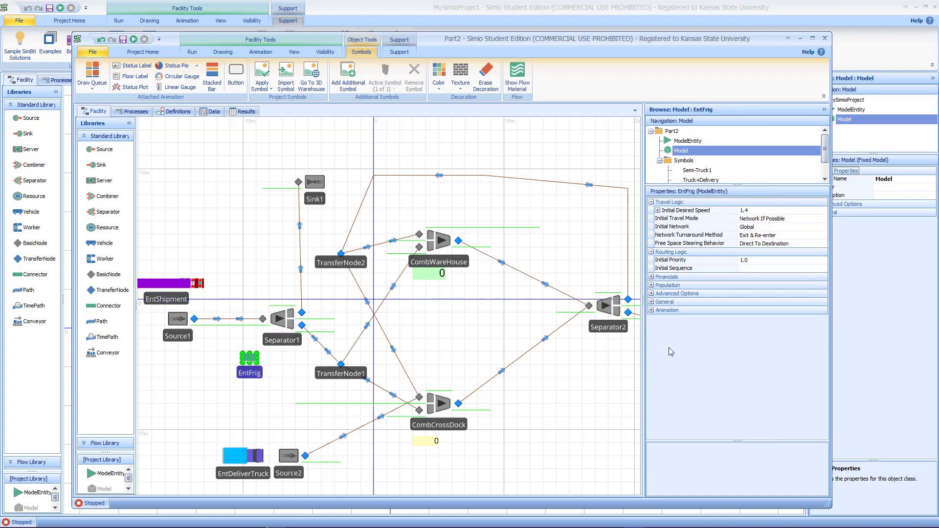
pyautogui.click(288, 329)
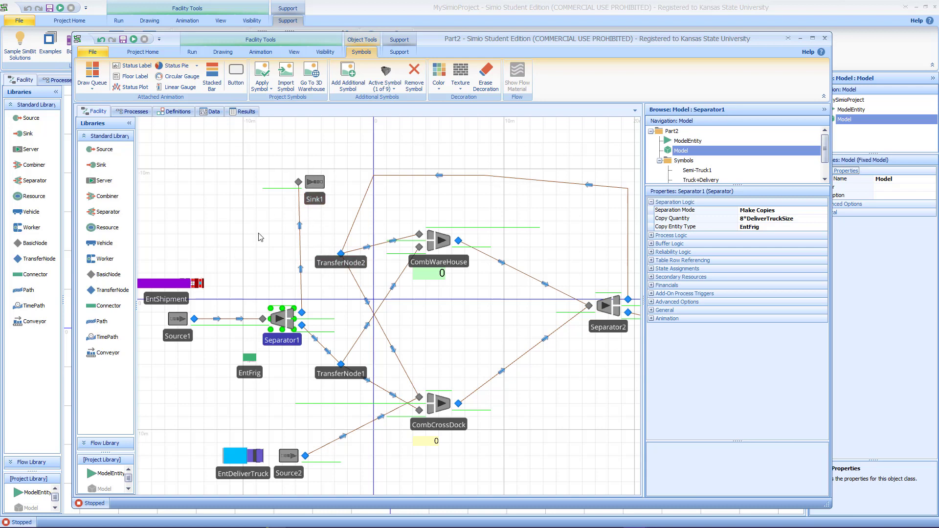
# Step: Run the Part2 model, pan across the animation, and fast-forward the simulation
pyautogui.click(134, 40)
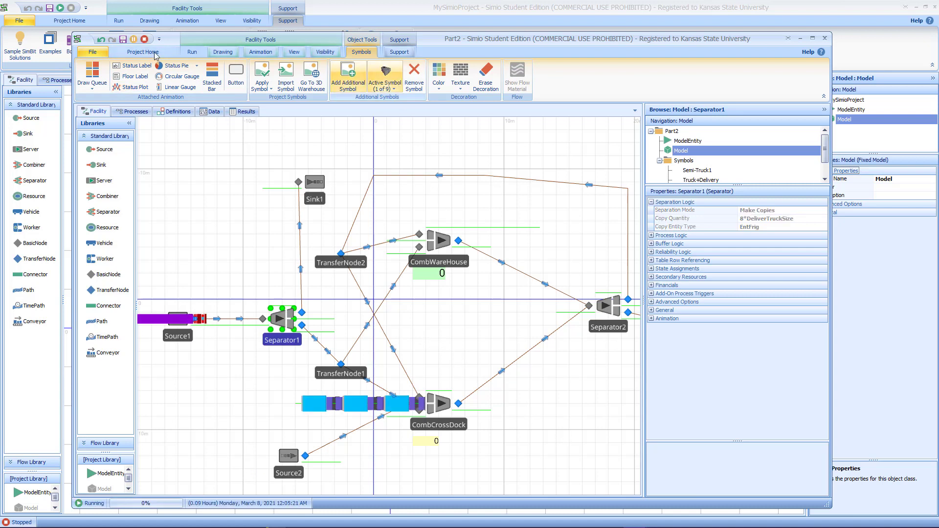
pyautogui.click(191, 51)
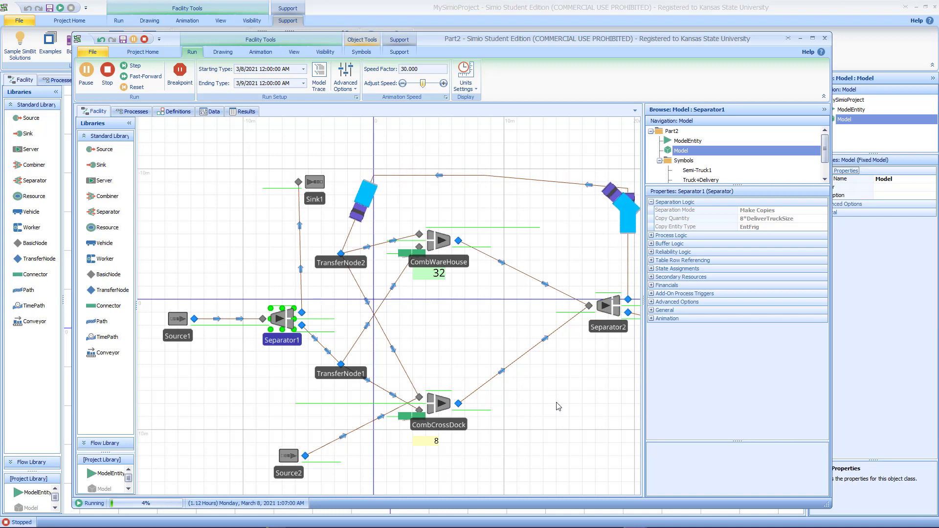
pyautogui.moveTo(546, 399); pyautogui.dragTo(455, 409)
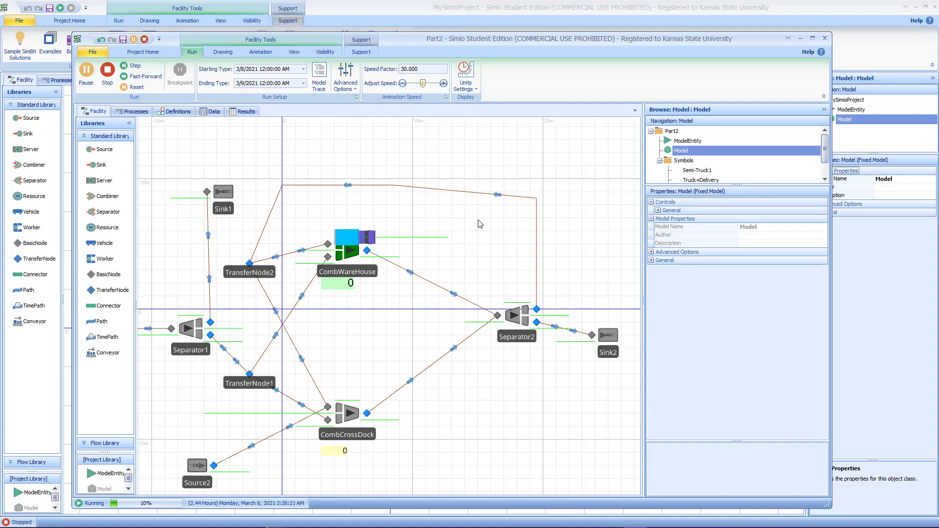
pyautogui.click(142, 76)
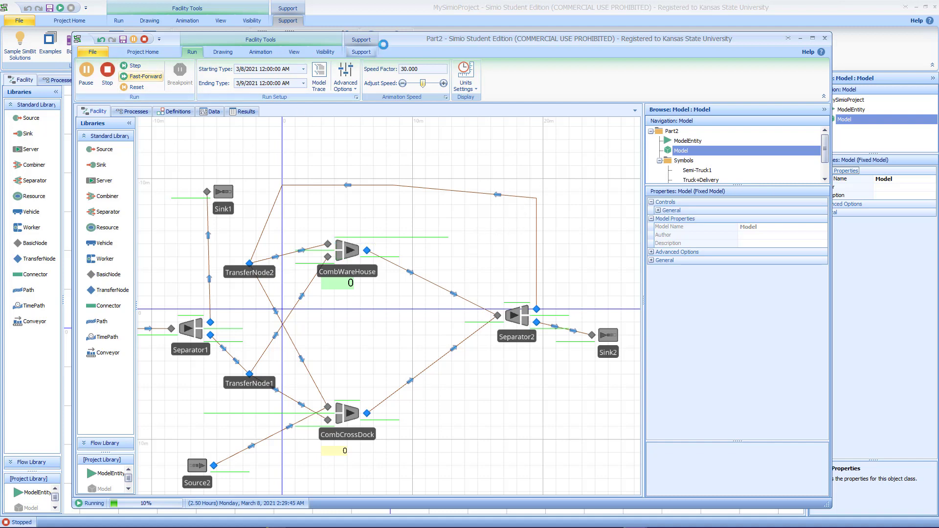
# Step: Move the Part2 window aside and add two Source objects to the empty MySimioProject model
pyautogui.moveTo(430, 43); pyautogui.dragTo(938, 93)
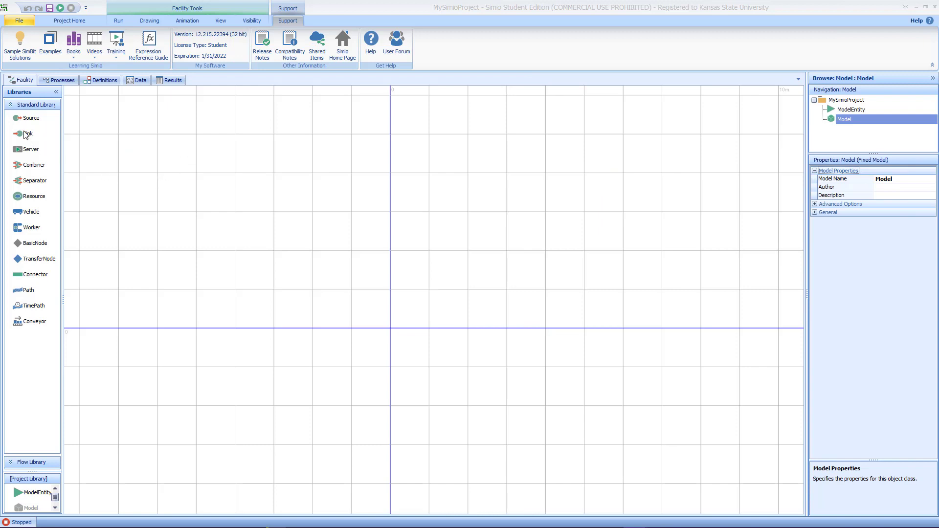
pyautogui.moveTo(25, 122); pyautogui.dragTo(147, 177)
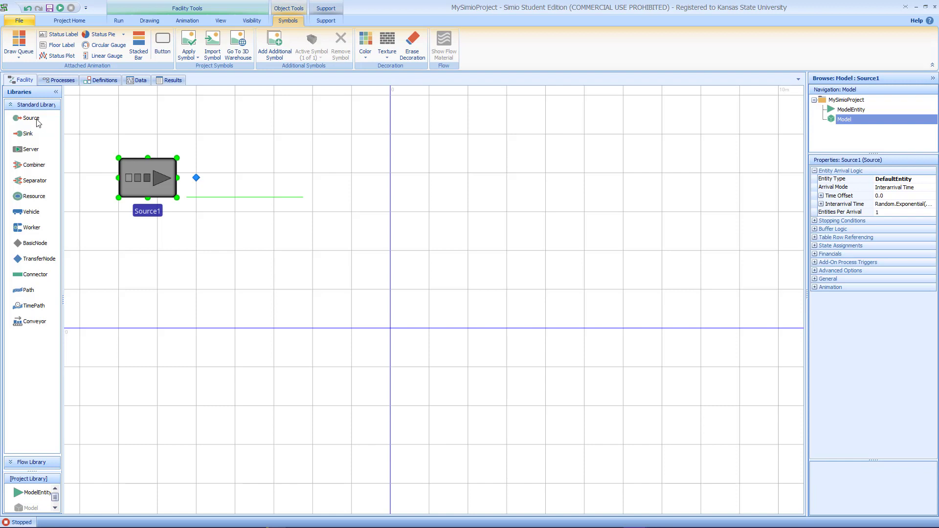
pyautogui.middleClick(270, 388)
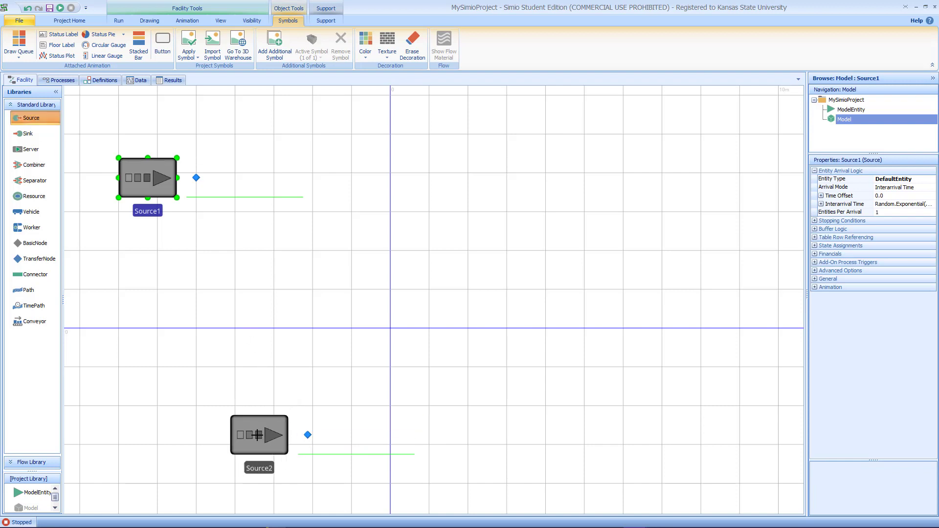
pyautogui.click(269, 440)
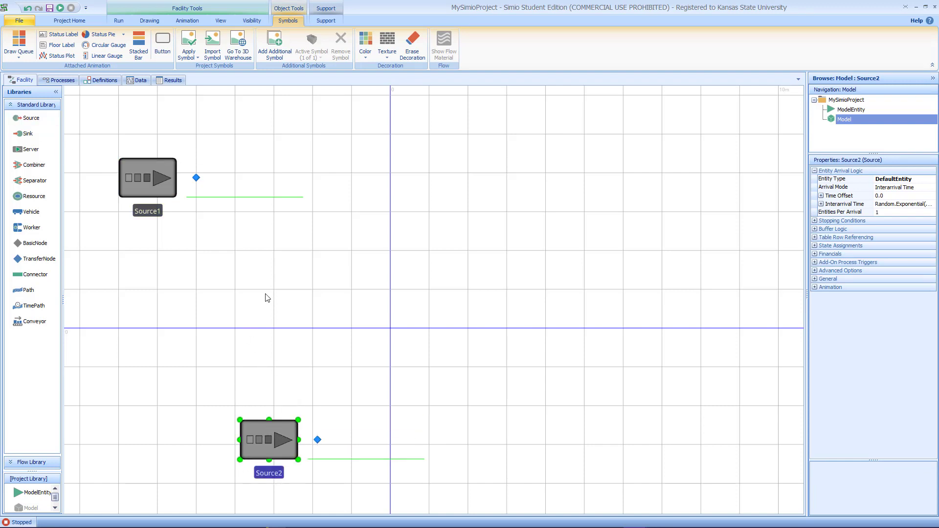
# Step: Reposition Source1 slightly and place a Separator to its right
pyautogui.scroll(-3, 267, 299)
pyautogui.moveTo(270, 369); pyautogui.dragTo(287, 399)
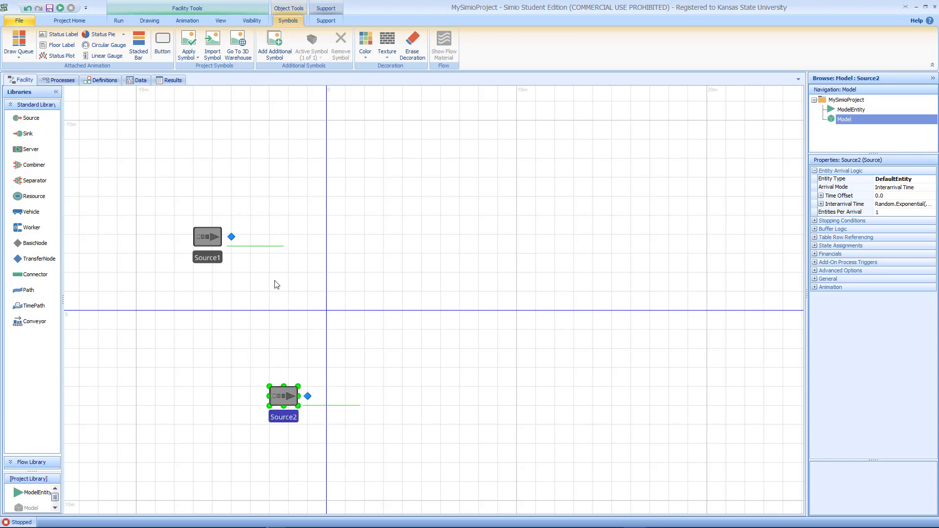
pyautogui.moveTo(212, 242); pyautogui.dragTo(188, 249)
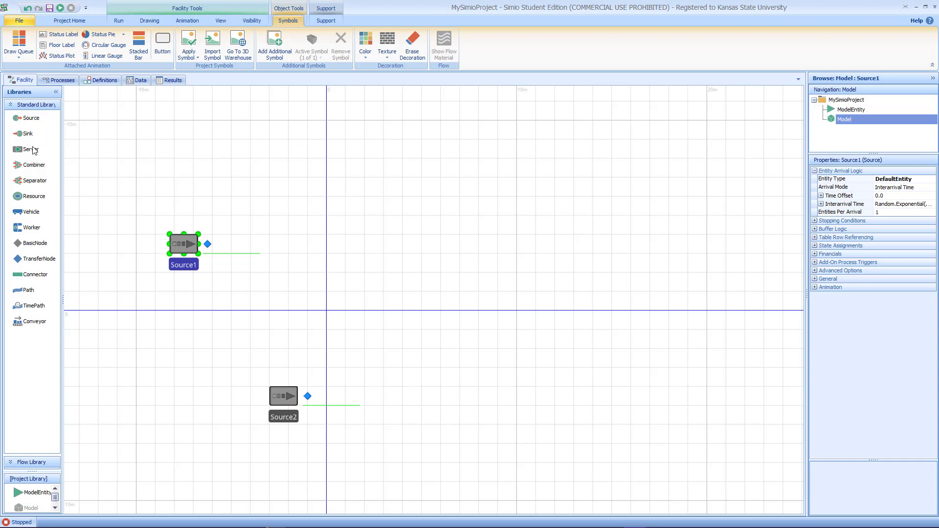
pyautogui.moveTo(28, 183); pyautogui.dragTo(346, 242)
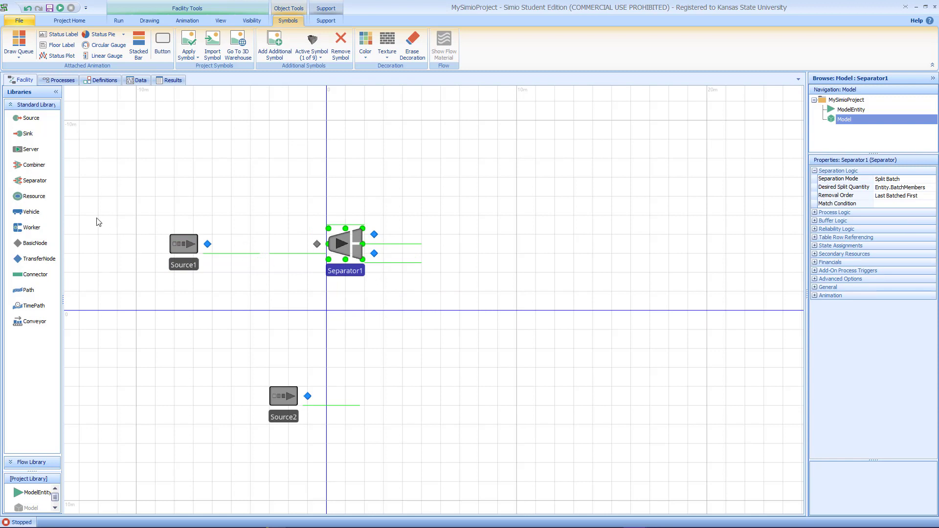
# Step: Connect Source1 to Separator1 with a TimePath and set its travel time to 30 minutes
pyautogui.click(43, 307)
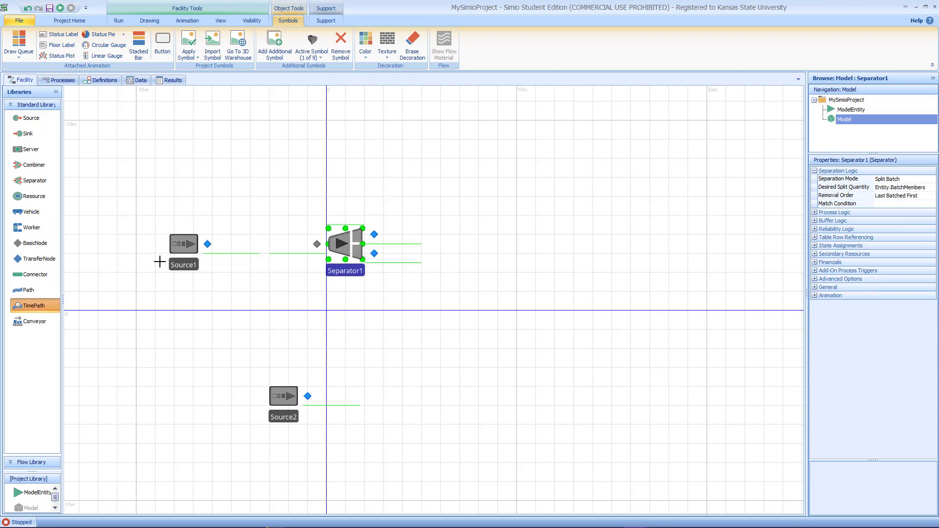
pyautogui.click(207, 243)
pyautogui.click(316, 244)
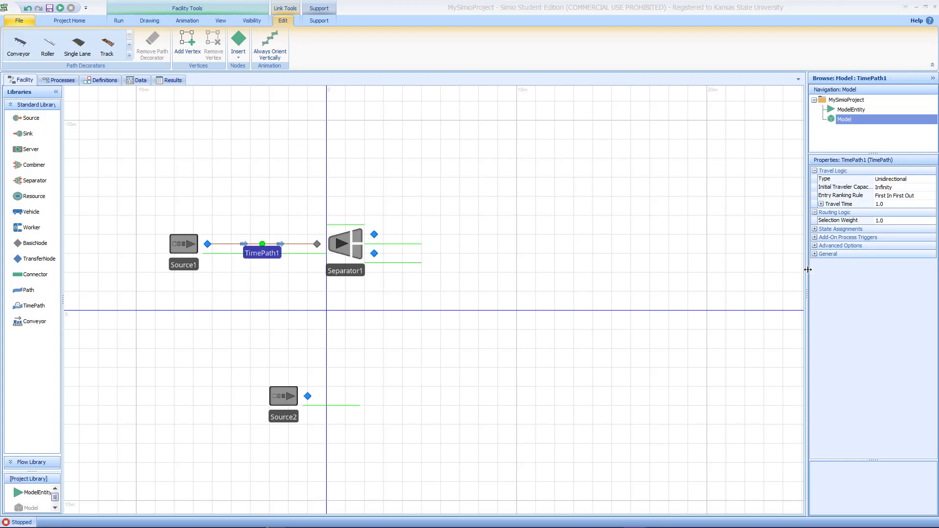
pyautogui.moveTo(808, 267); pyautogui.dragTo(720, 272)
pyautogui.click(864, 205)
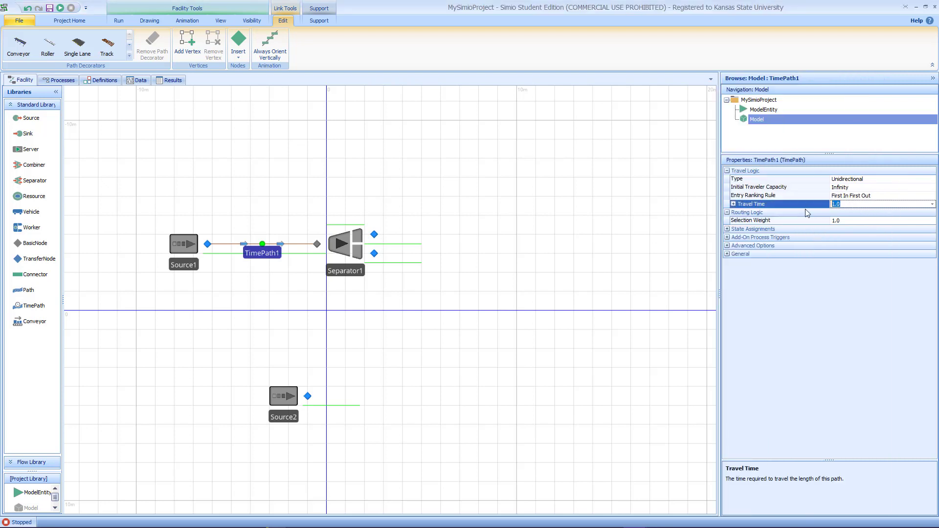
pyautogui.write('30')
pyautogui.press('Return')
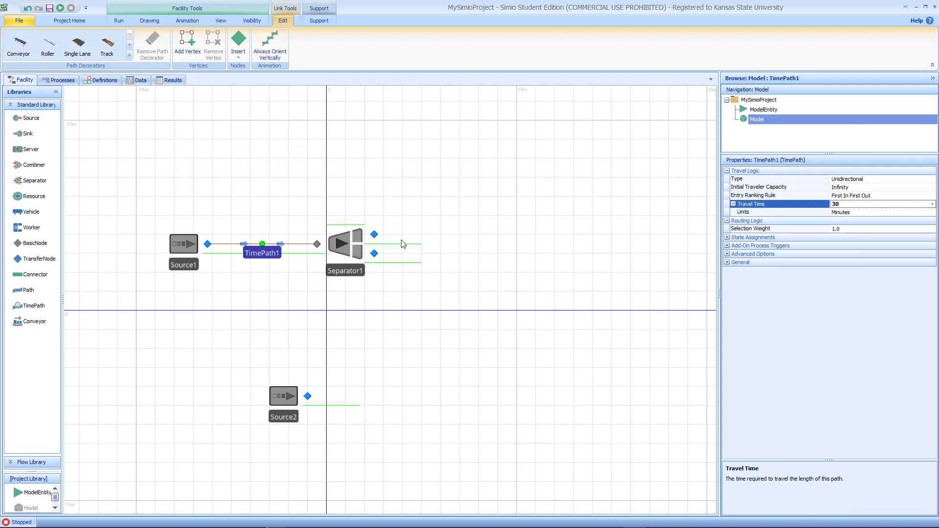
# Step: Place a Sink above Separator1 and connect the separator's upper output to it with a TimePath
pyautogui.click(31, 135)
pyautogui.moveTo(30, 136); pyautogui.dragTo(368, 106)
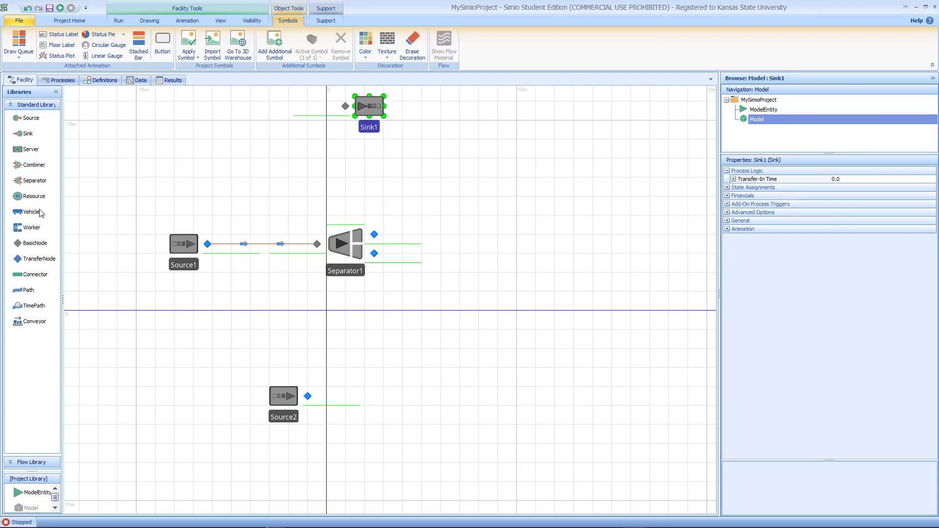
pyautogui.click(41, 305)
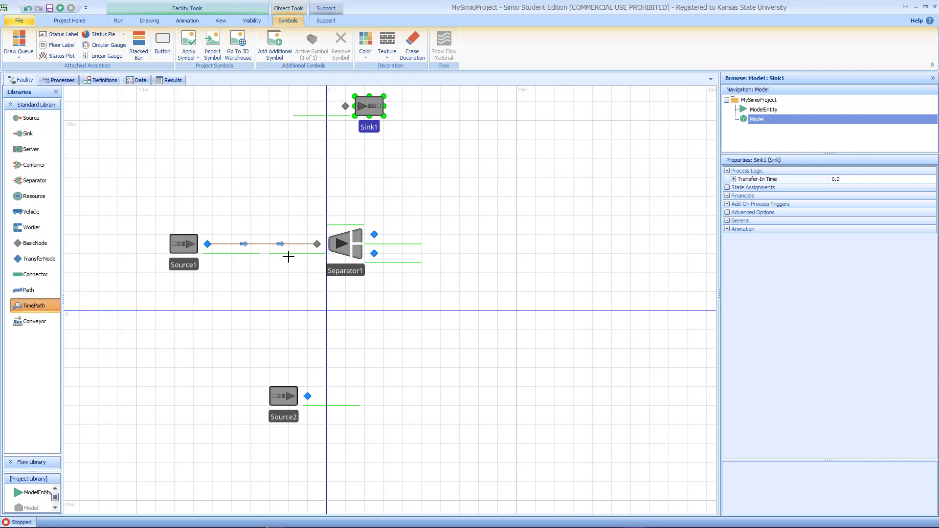
pyautogui.click(375, 235)
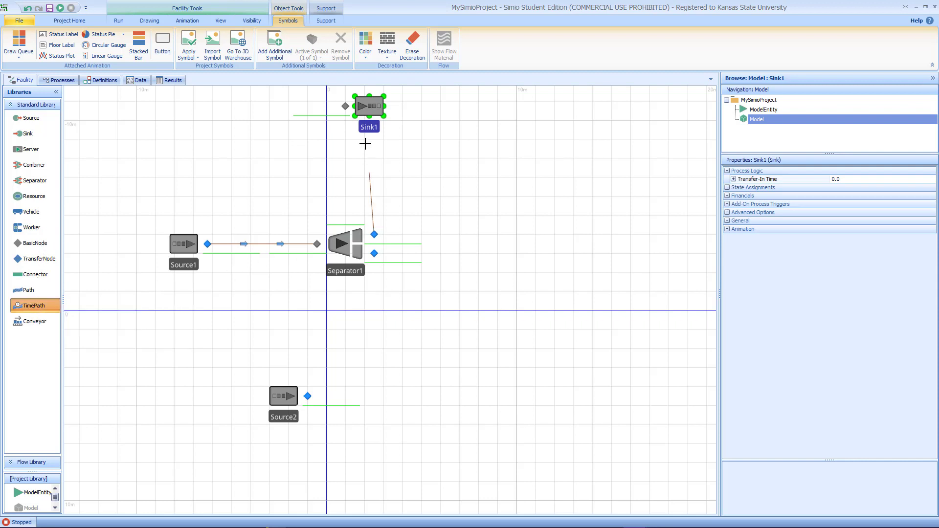
pyautogui.click(345, 106)
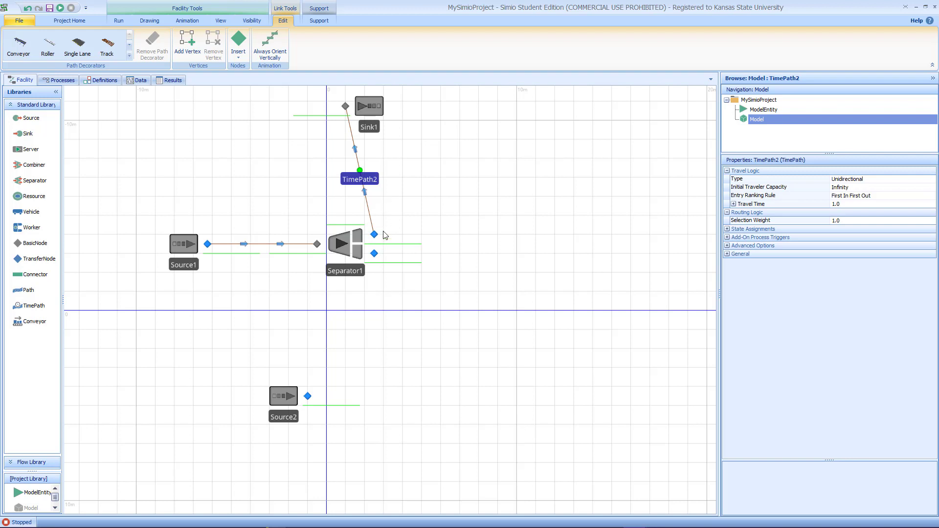
# Step: Set the new TimePath's travel time to 30 minutes
pyautogui.click(853, 205)
pyautogui.write('30')
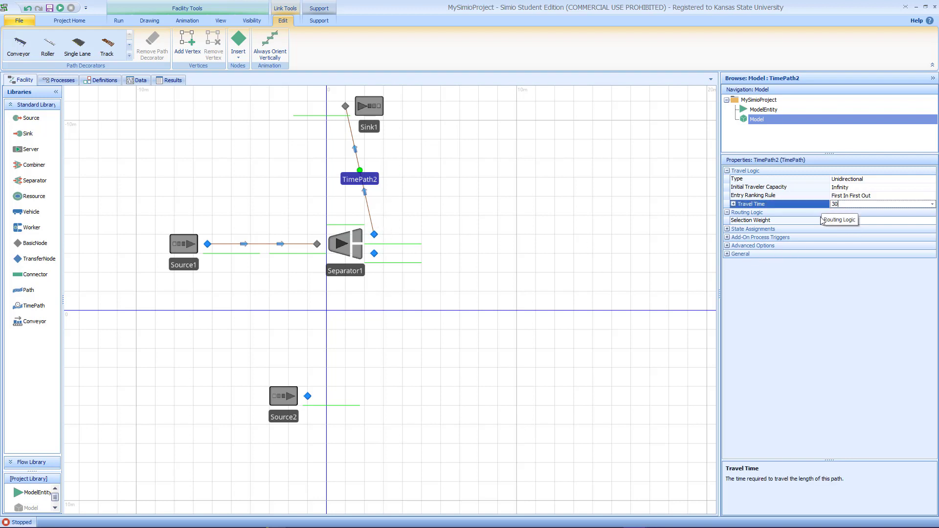
pyautogui.press('Return')
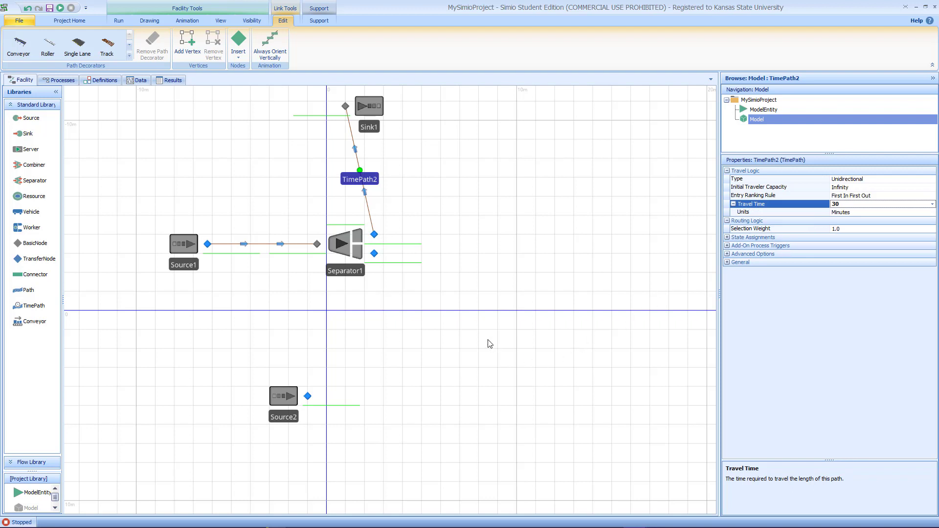
# Step: Set Separator1's separation mode to Make Copies
pyautogui.click(349, 246)
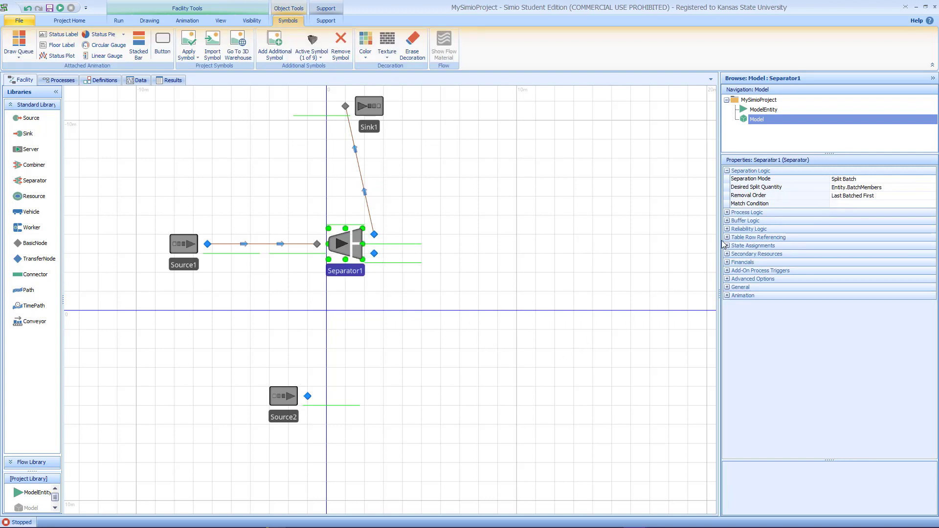
pyautogui.moveTo(721, 246); pyautogui.dragTo(656, 247)
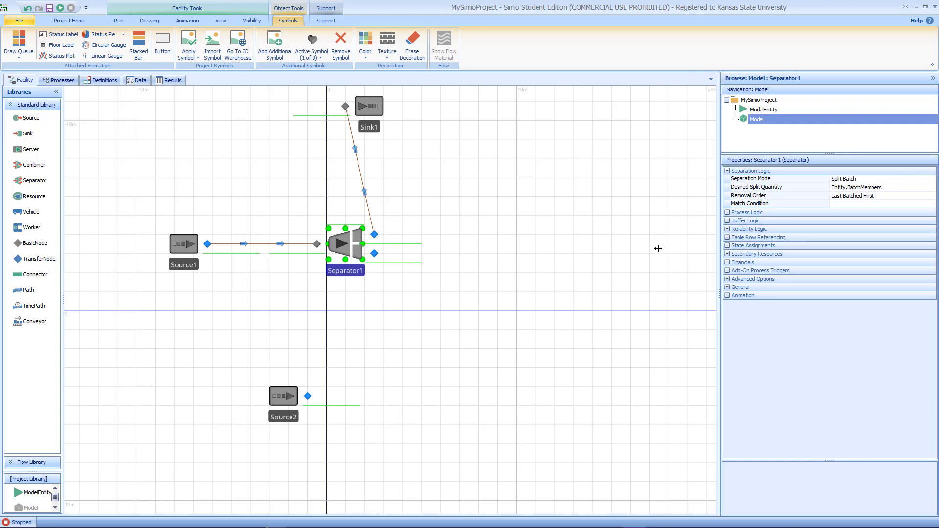
pyautogui.click(879, 180)
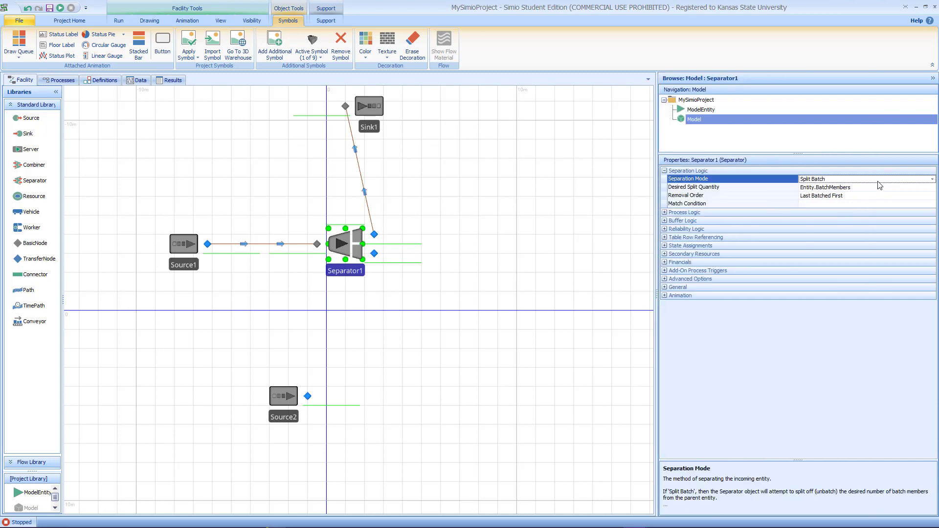
pyautogui.click(931, 180)
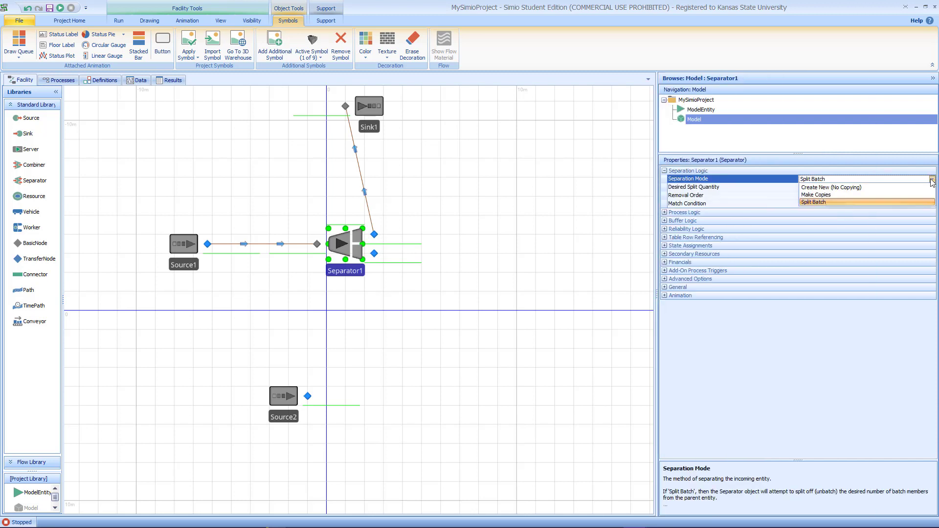
pyautogui.click(866, 194)
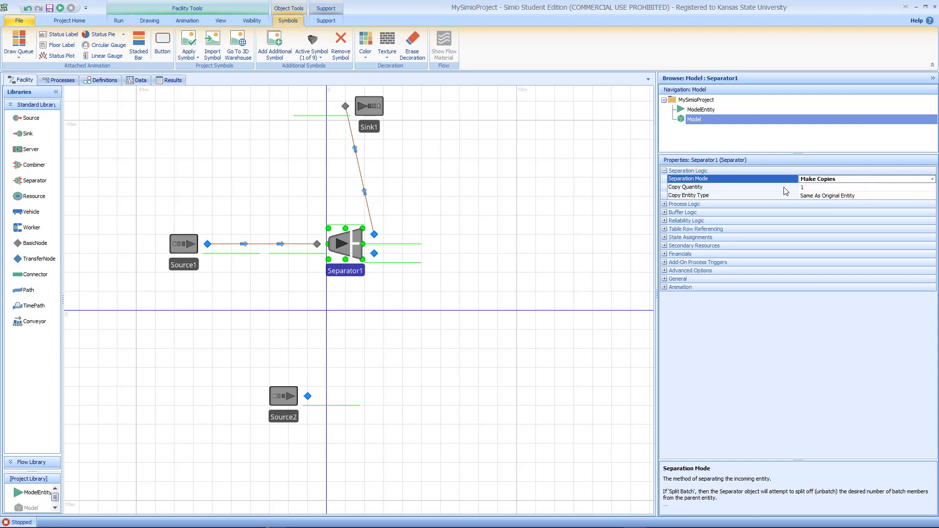
# Step: Set Separator1's copy quantity to 64
pyautogui.click(809, 188)
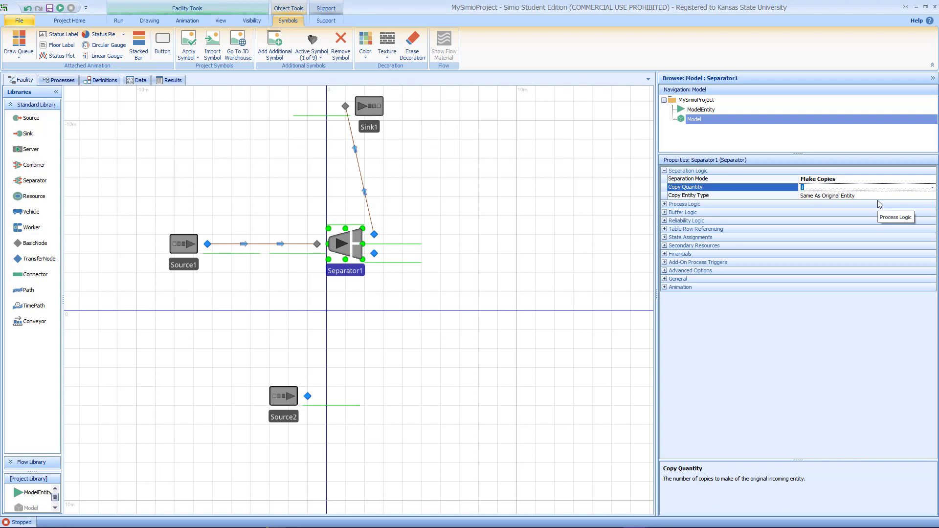
pyautogui.write('64')
pyautogui.click(569, 299)
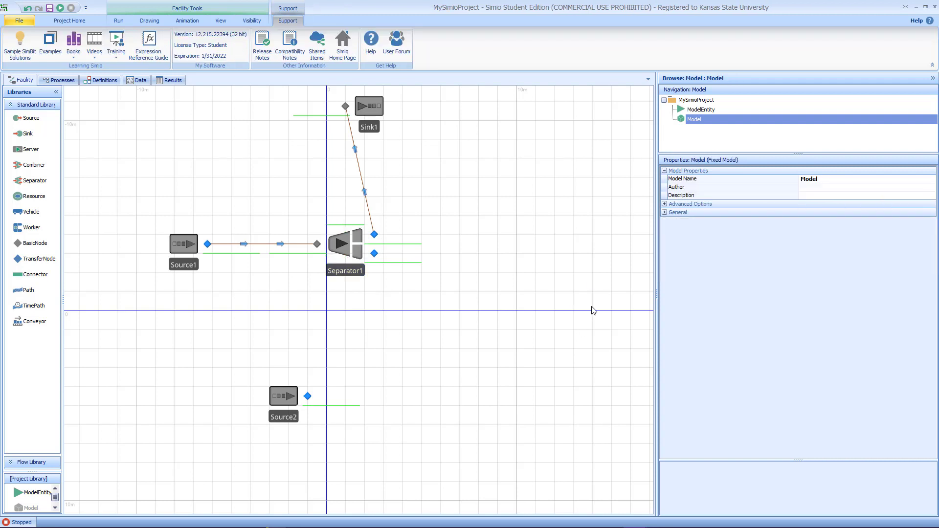
# Step: Place two ModelEntity instances, one beside Source2 and one beside Source1
pyautogui.click(349, 247)
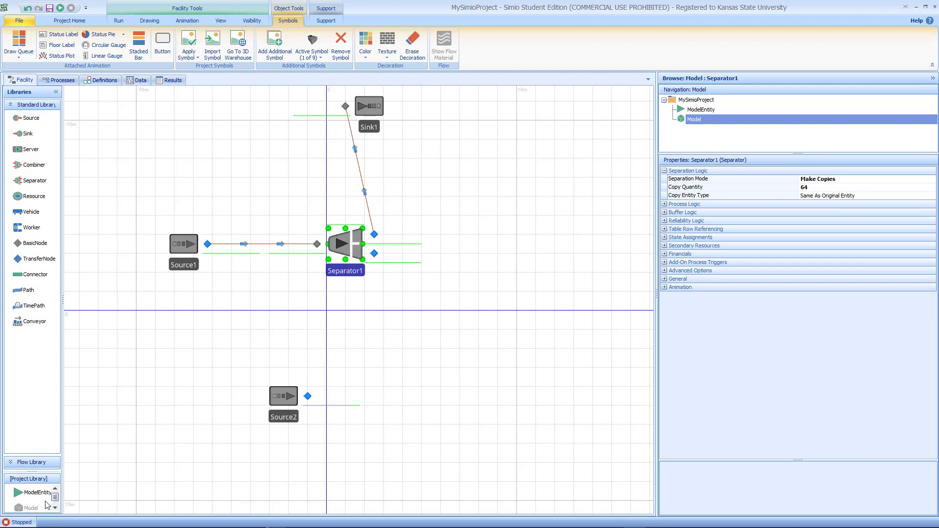
pyautogui.moveTo(37, 493); pyautogui.dragTo(240, 416)
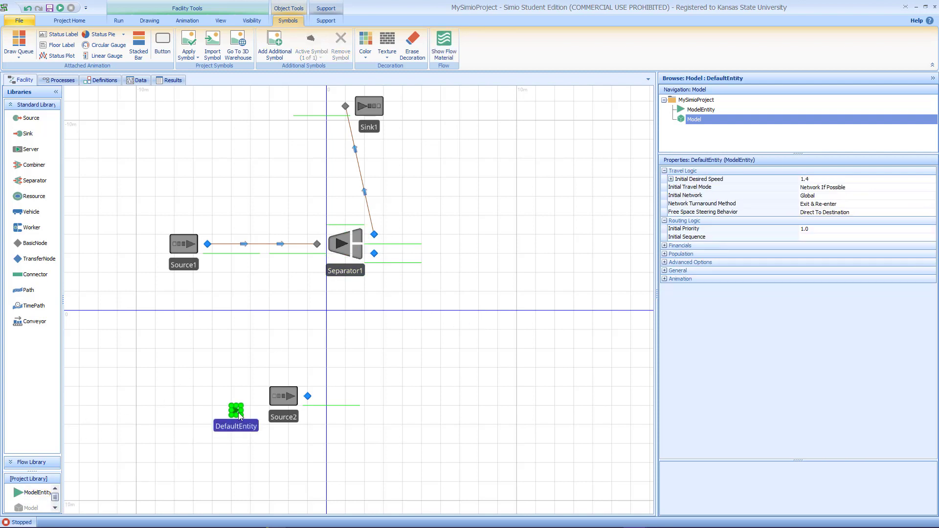
pyautogui.moveTo(37, 493); pyautogui.dragTo(156, 240)
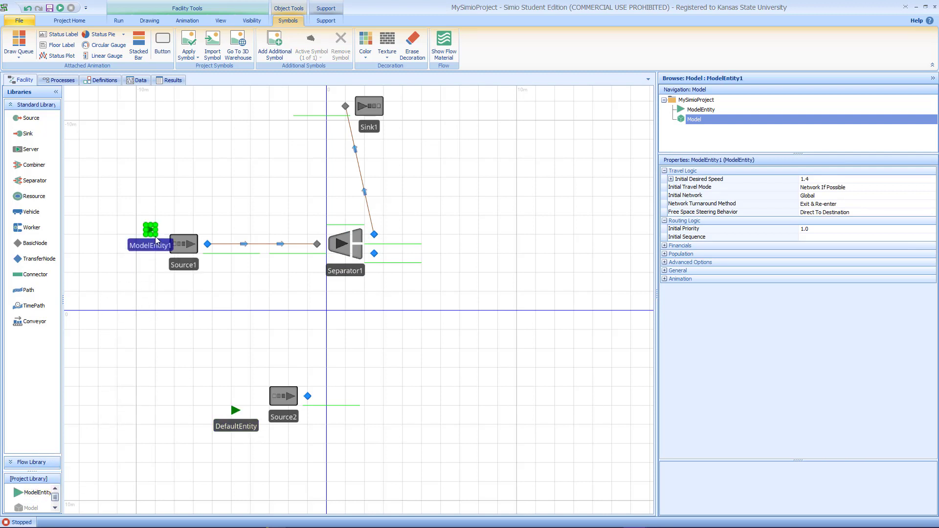
# Step: Rename the entity beside Source1 to EntSemiTruck
pyautogui.doubleClick(165, 246)
pyautogui.write('EntSem')
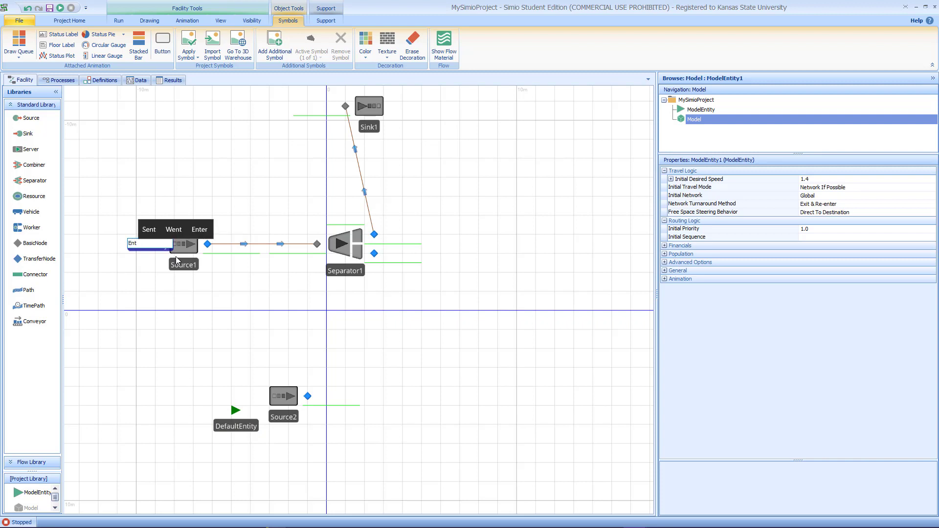
pyautogui.write('iTruck')
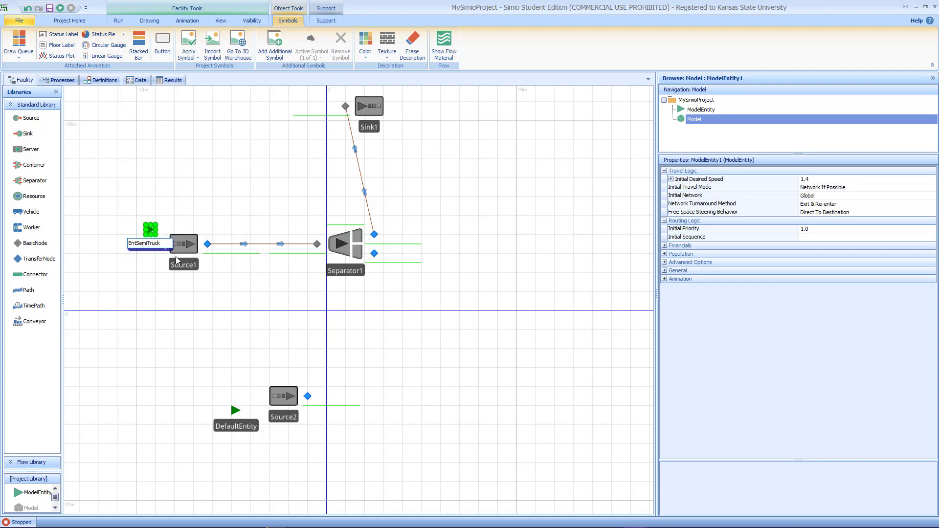
pyautogui.press('Return')
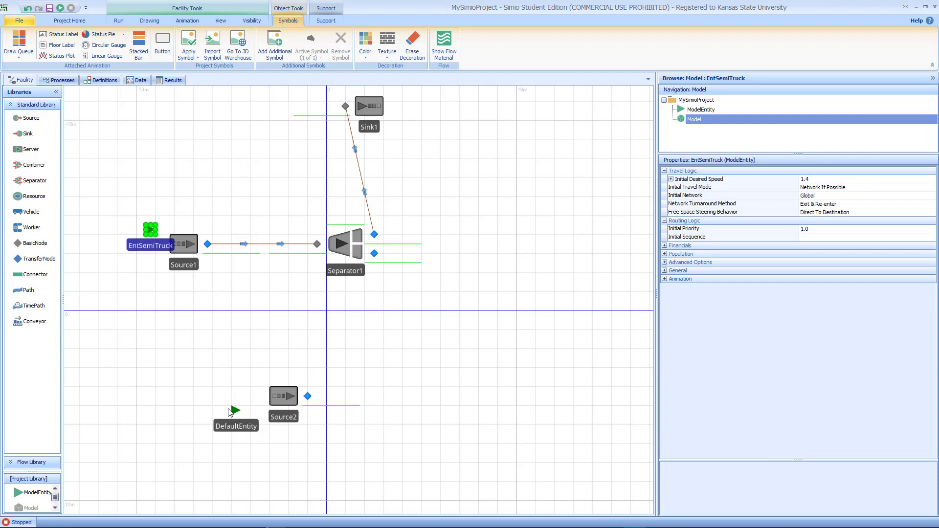
# Step: Rename the entity beside Source2 to EntDeliverTruck
pyautogui.click(239, 427)
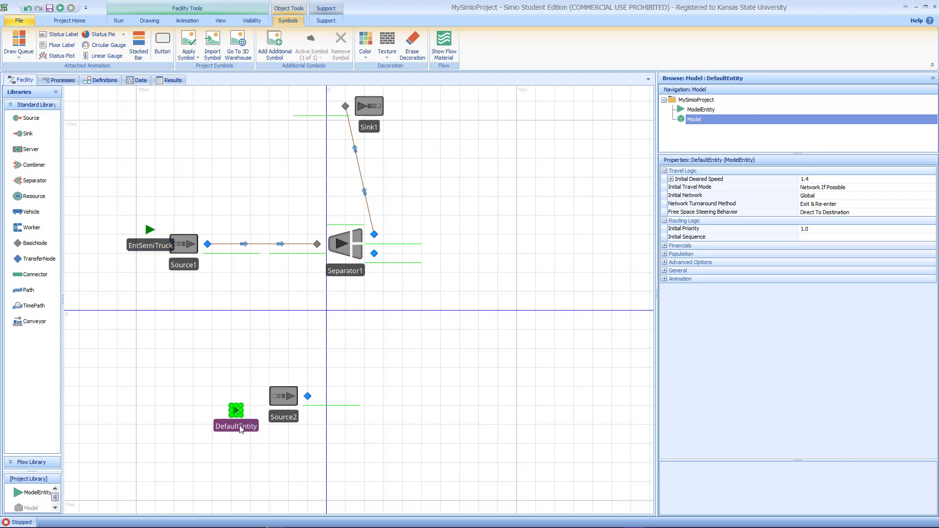
pyautogui.click(239, 426)
pyautogui.write('Ent')
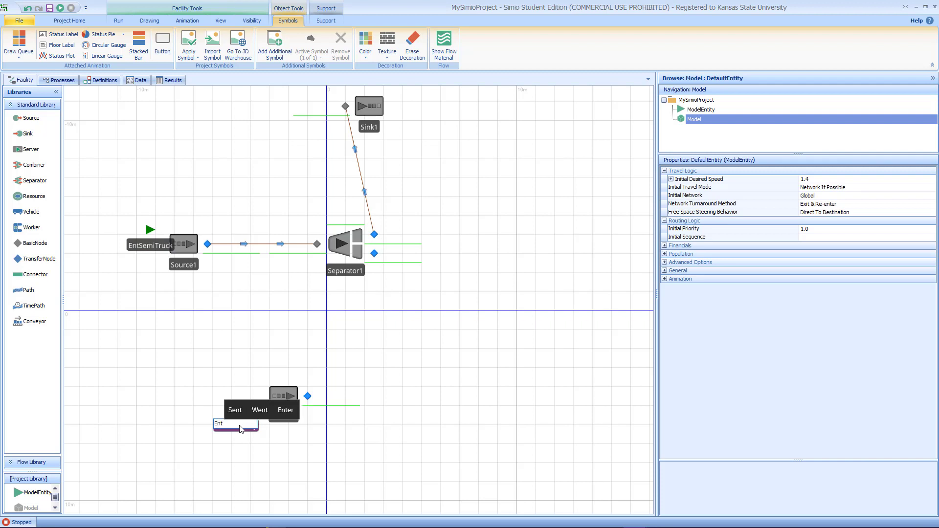
pyautogui.write('Deliv')
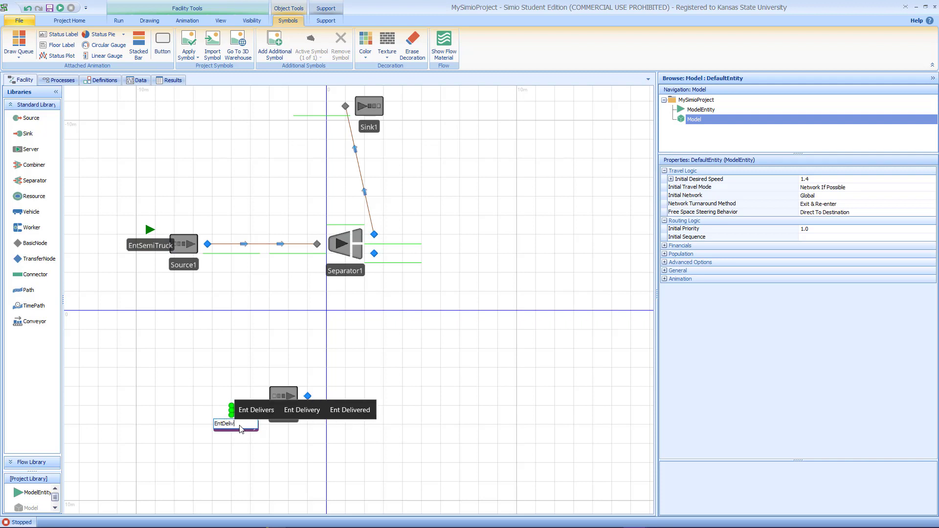
pyautogui.write('erT')
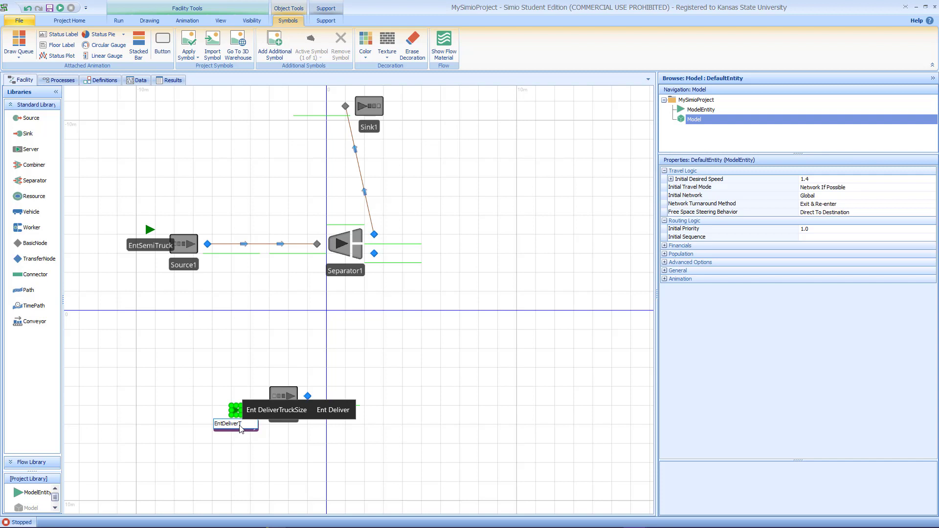
pyautogui.write('ruck')
pyautogui.press('Return')
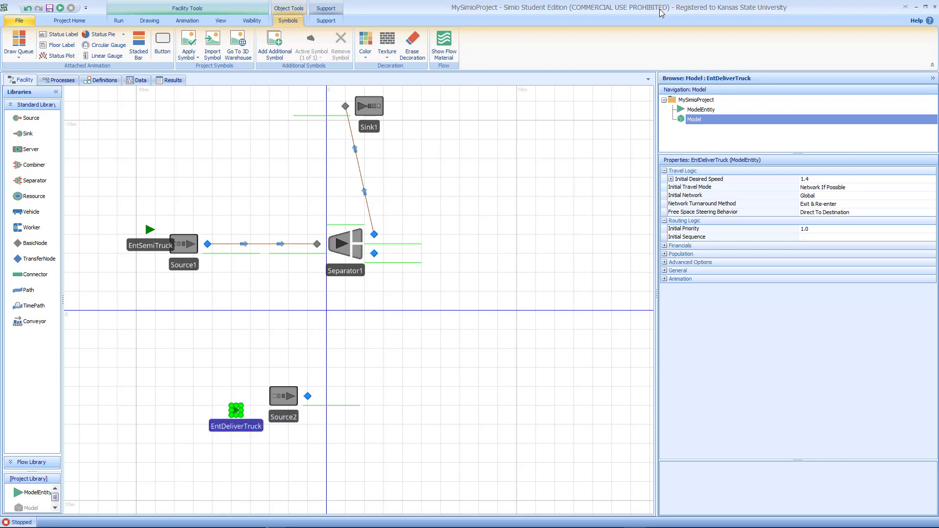
# Step: Place a third ModelEntity below Separator1 and name it EntFrig
pyautogui.click(349, 252)
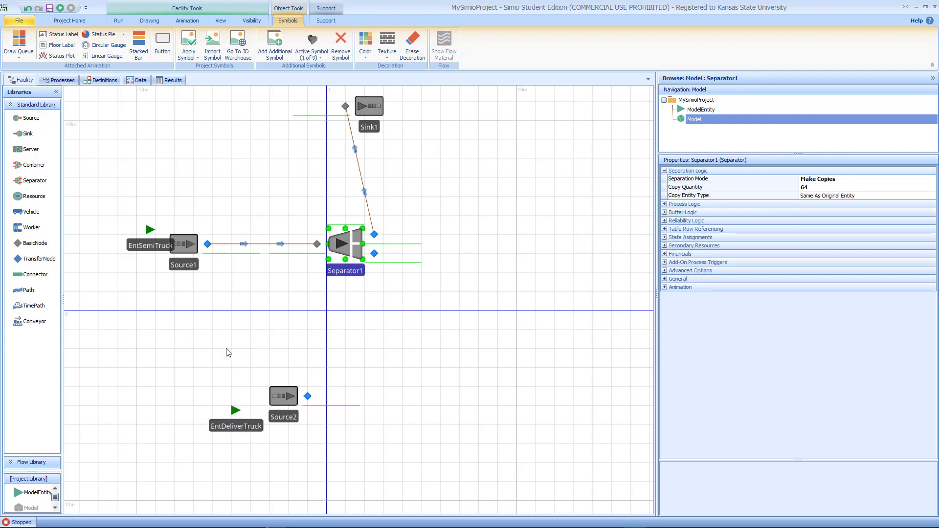
pyautogui.moveTo(39, 494); pyautogui.dragTo(273, 282)
pyautogui.doubleClick(277, 298)
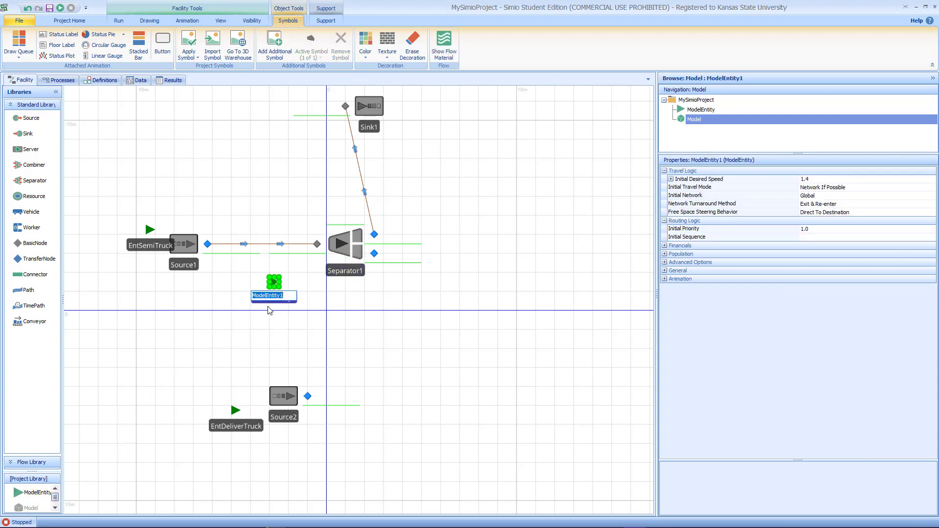
pyautogui.write('En')
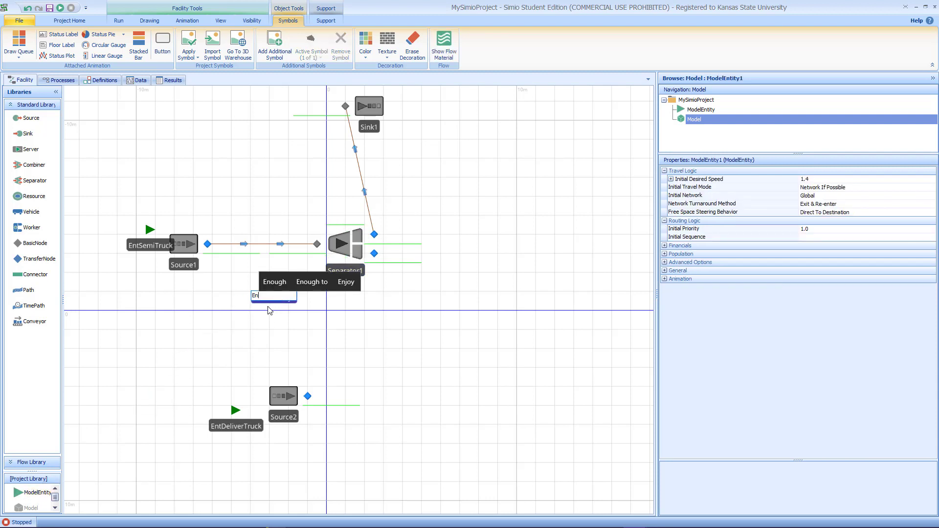
pyautogui.write('tFrig')
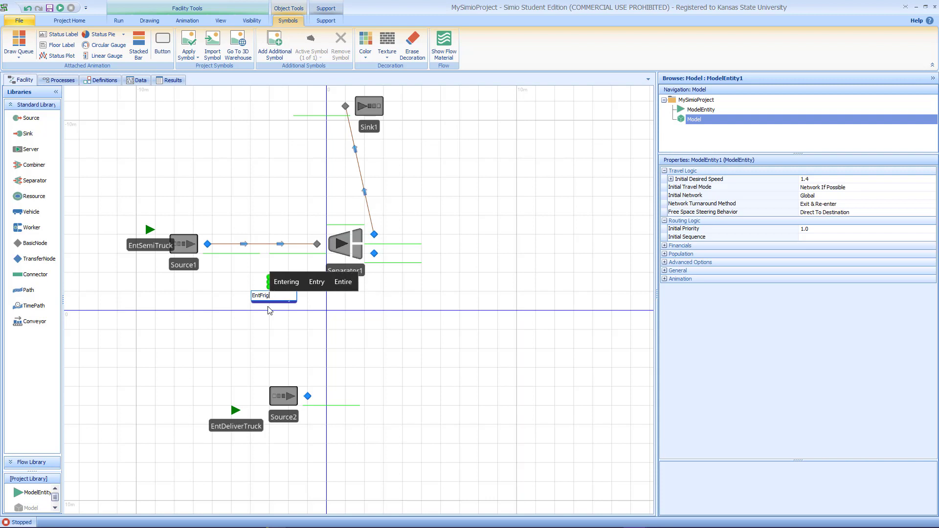
pyautogui.press('Return')
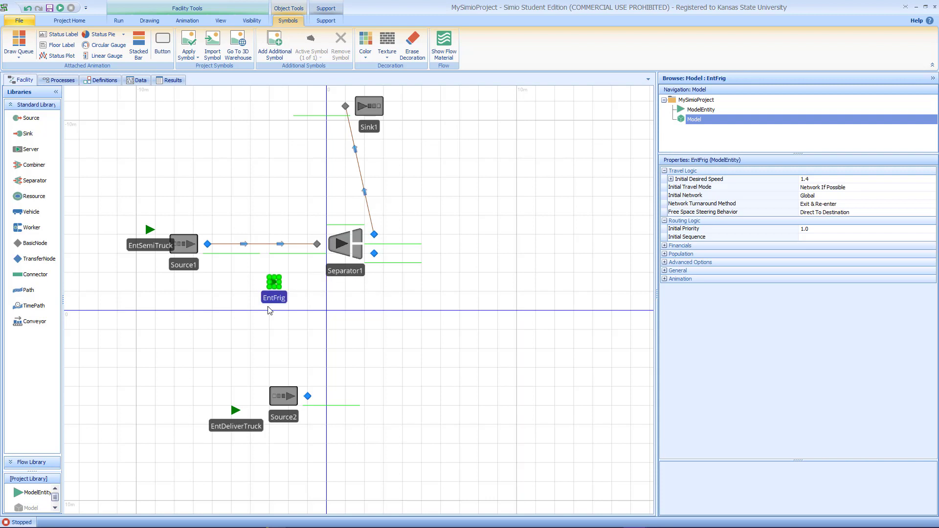
# Step: Set Separator1's copy entity type to EntFrig
pyautogui.click(339, 245)
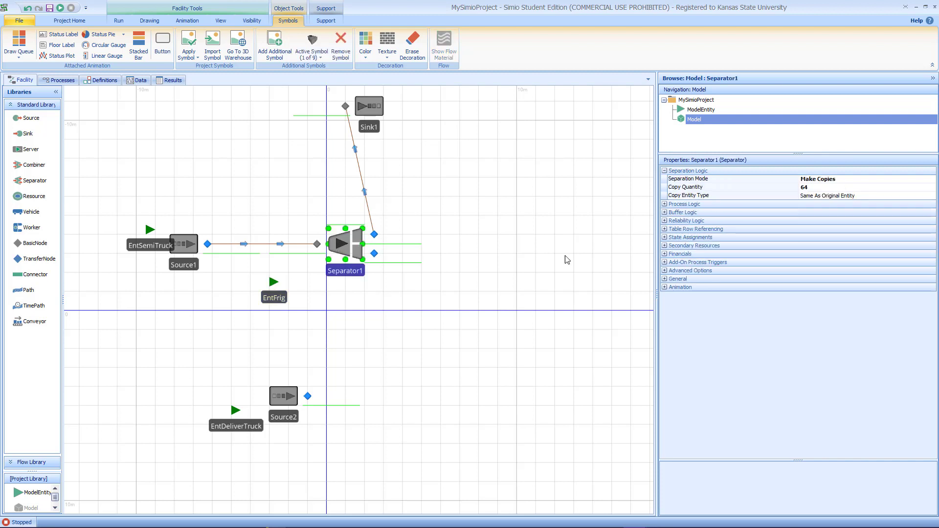
pyautogui.click(901, 197)
pyautogui.click(932, 196)
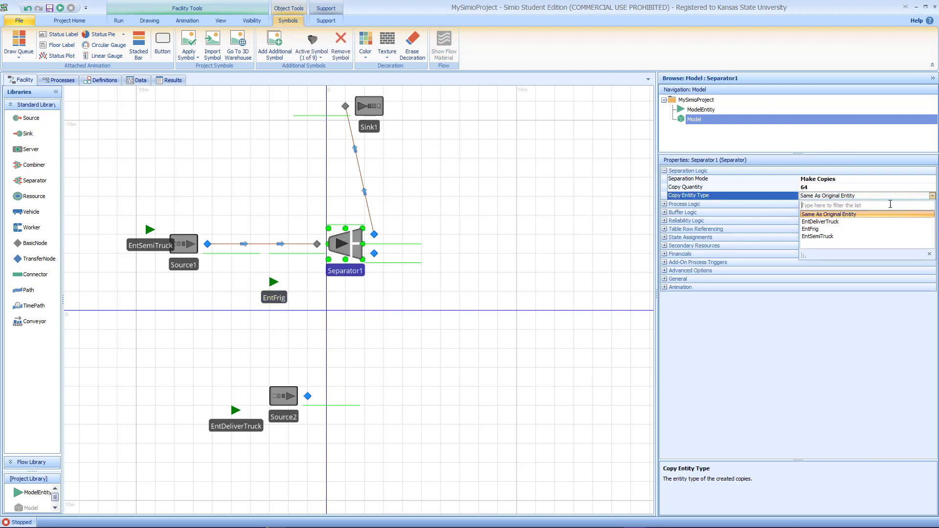
pyautogui.click(825, 228)
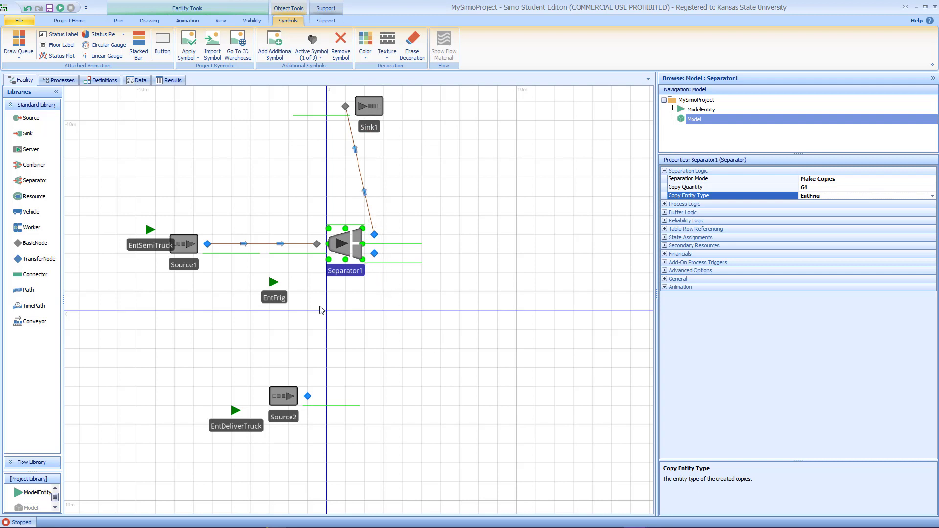
# Step: Add two Combiners to the right of Separator1, one lower and one upper
pyautogui.click(274, 296)
pyautogui.click(336, 250)
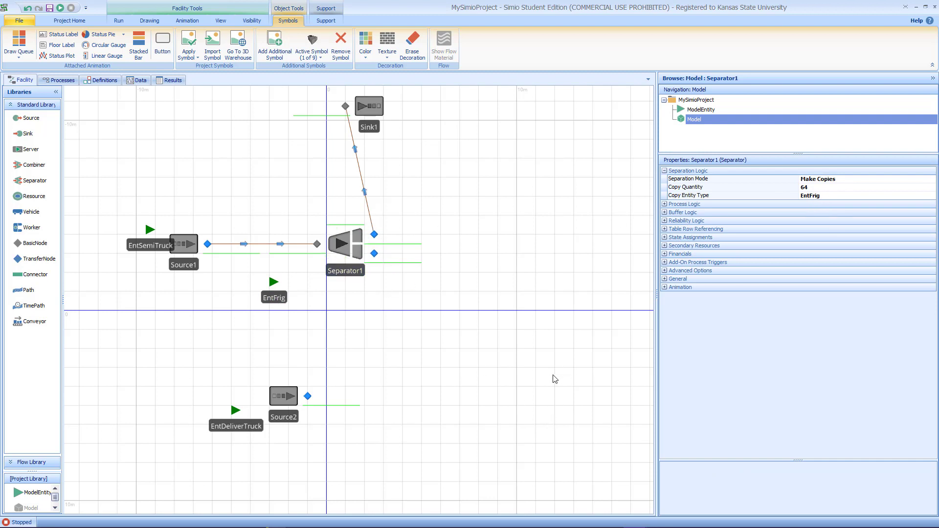
pyautogui.moveTo(553, 377); pyautogui.dragTo(455, 389)
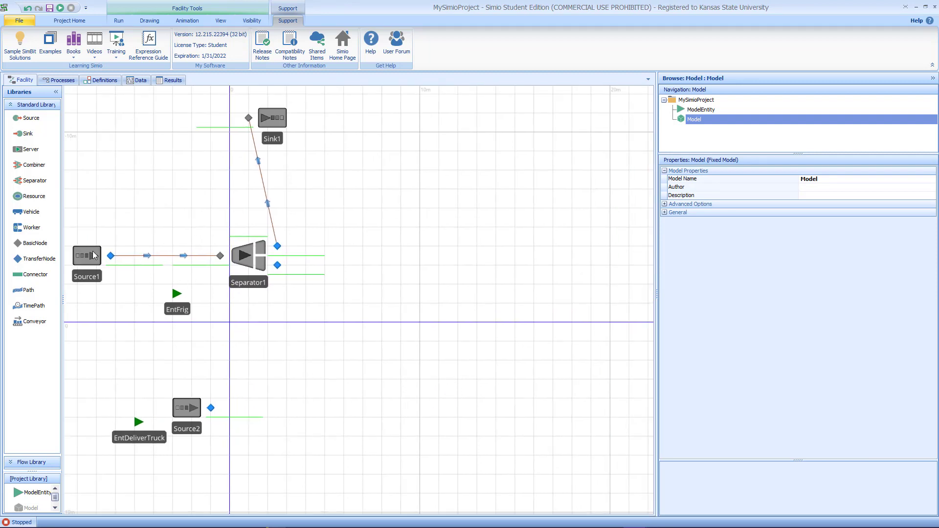
pyautogui.moveTo(40, 171); pyautogui.dragTo(439, 352)
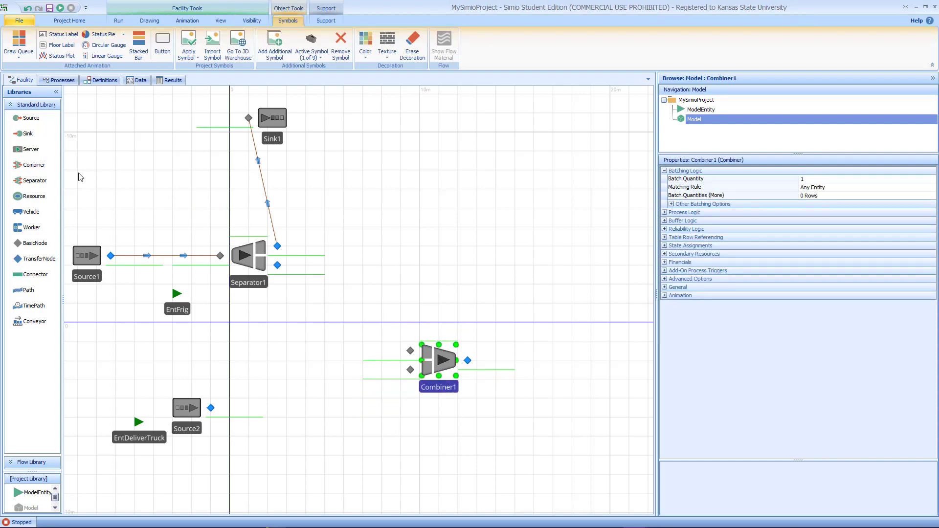
pyautogui.moveTo(34, 165); pyautogui.dragTo(457, 170)
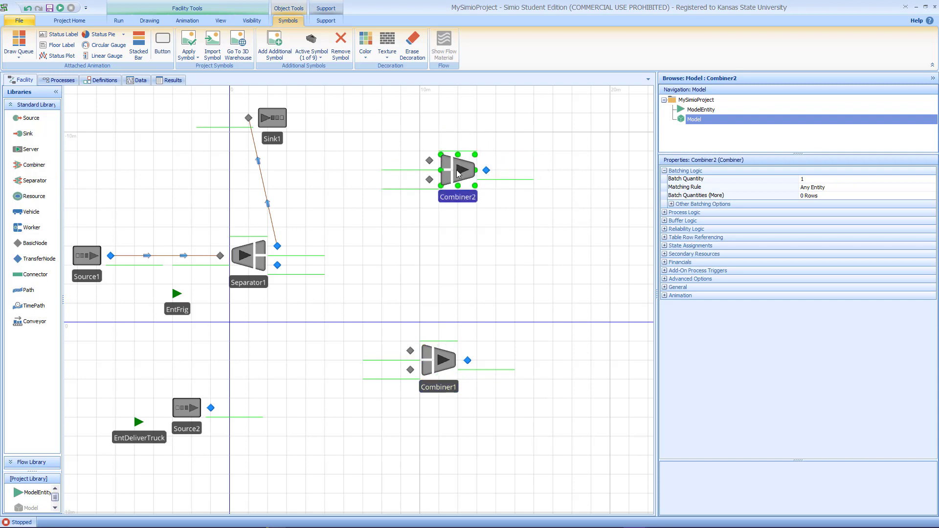
# Step: Rename the lower combiner to CombCrossDock
pyautogui.click(447, 388)
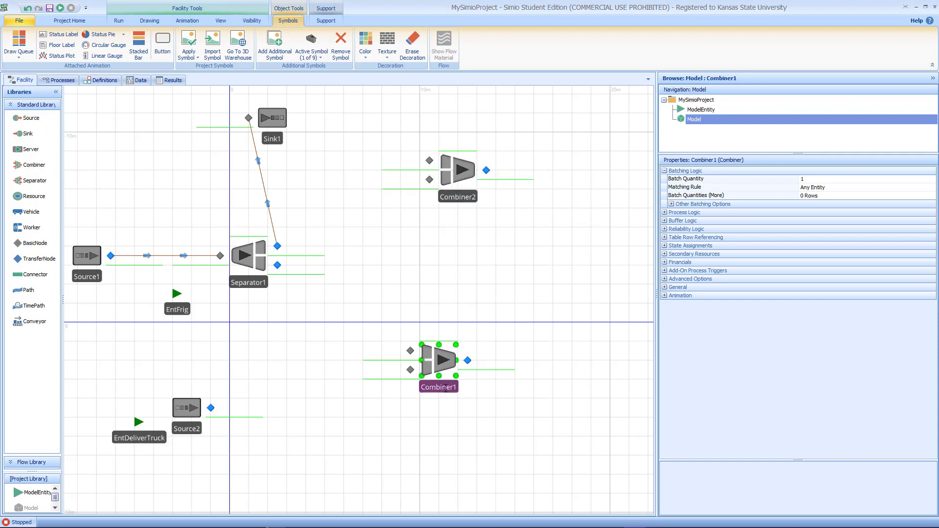
pyautogui.moveTo(446, 389); pyautogui.dragTo(430, 389)
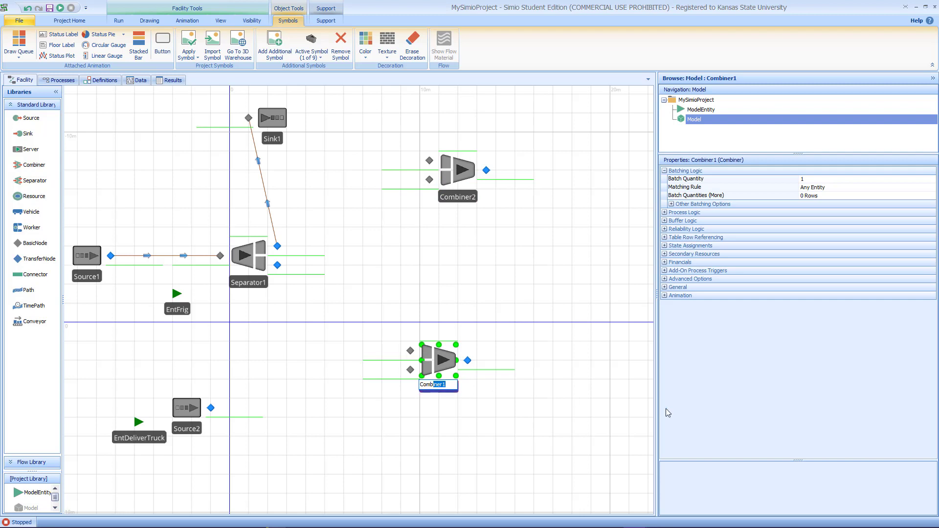
pyautogui.write('Cr')
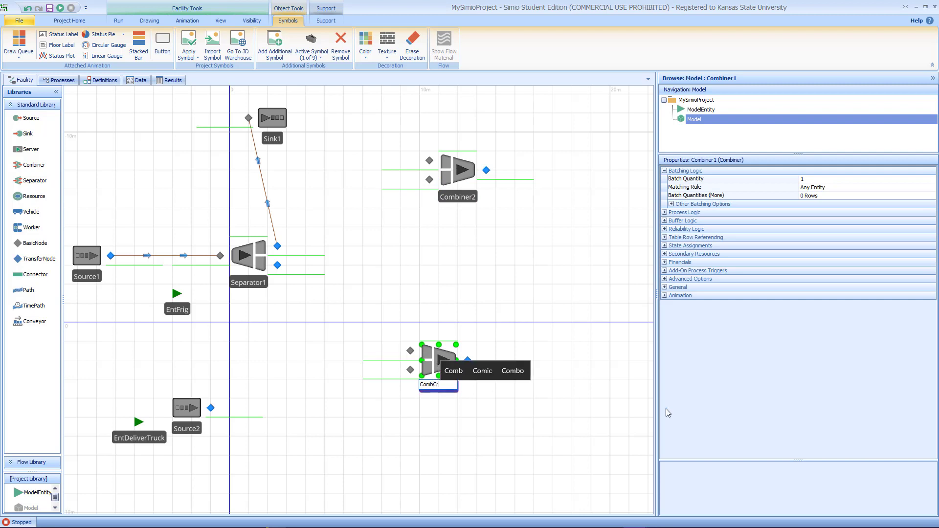
pyautogui.write('ossDock')
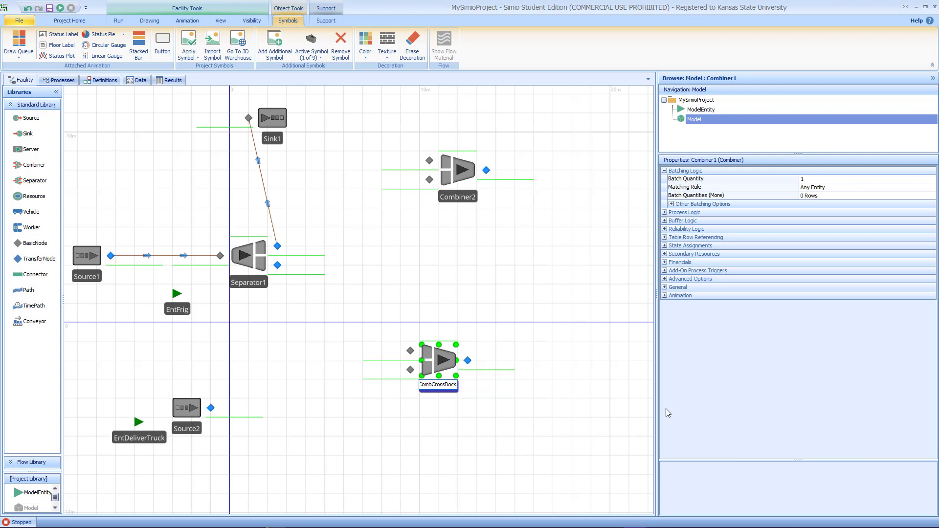
pyautogui.press('Return')
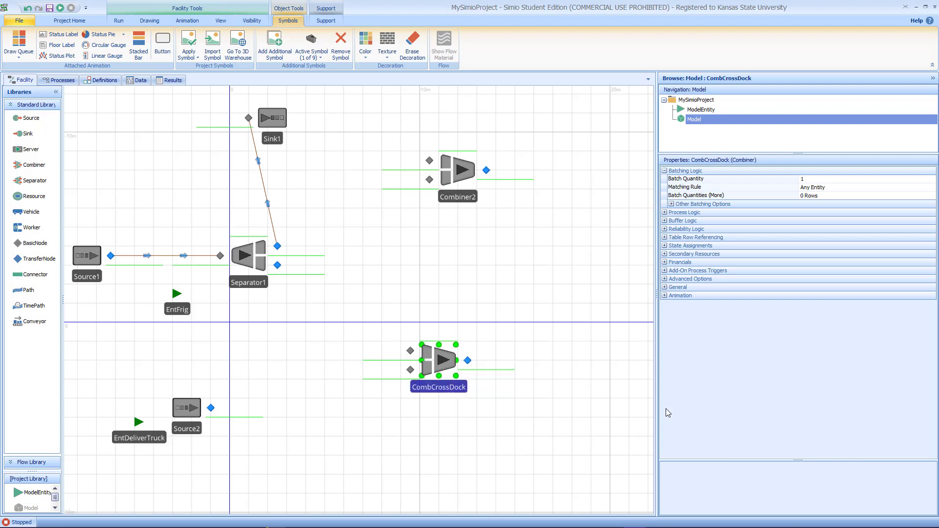
# Step: Rename the upper combiner to CombWarehouse and shift it slightly left
pyautogui.click(472, 198)
pyautogui.click(472, 198)
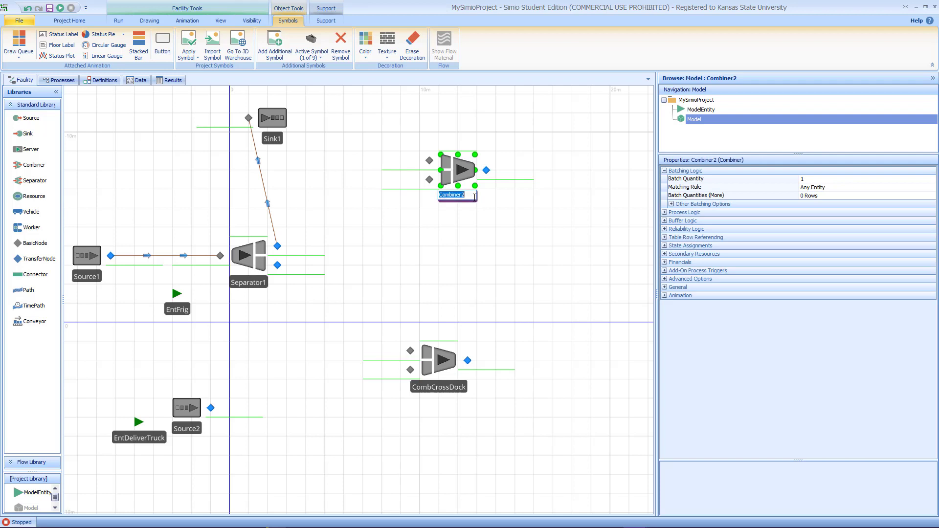
pyautogui.moveTo(465, 196); pyautogui.dragTo(457, 196)
pyautogui.press('BackSpace')
pyautogui.write('Ware')
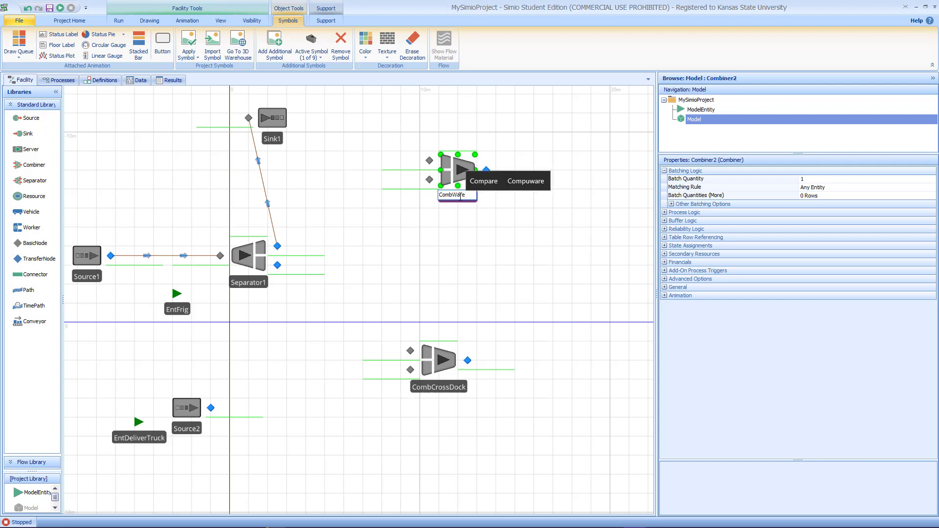
pyautogui.write('house')
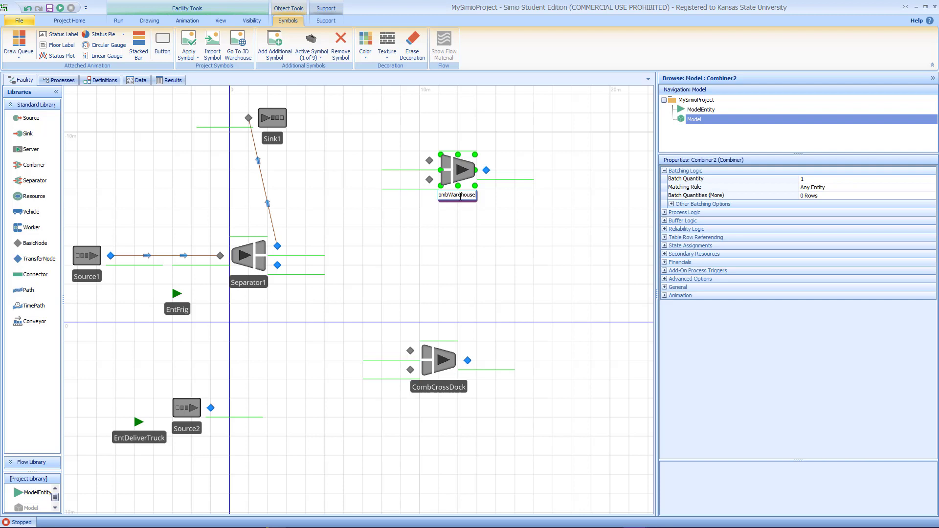
pyautogui.press('Return')
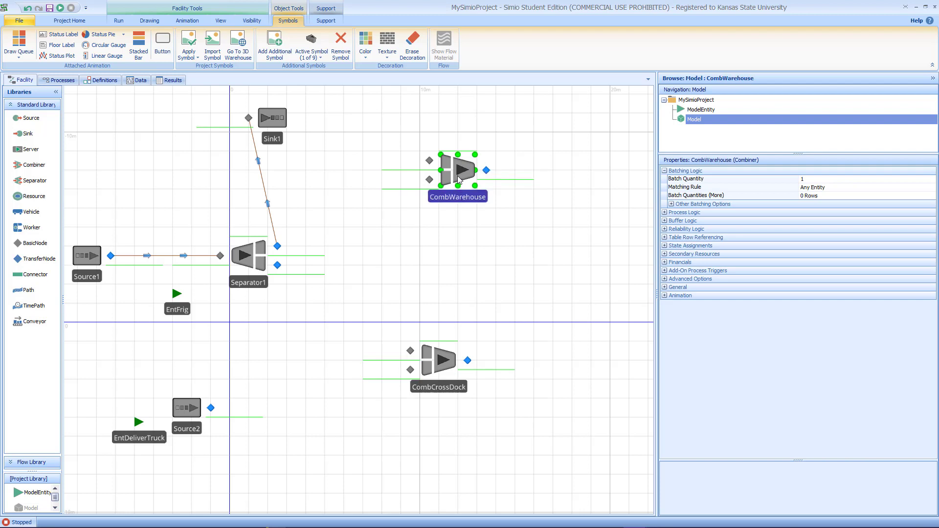
pyautogui.moveTo(458, 180); pyautogui.dragTo(450, 180)
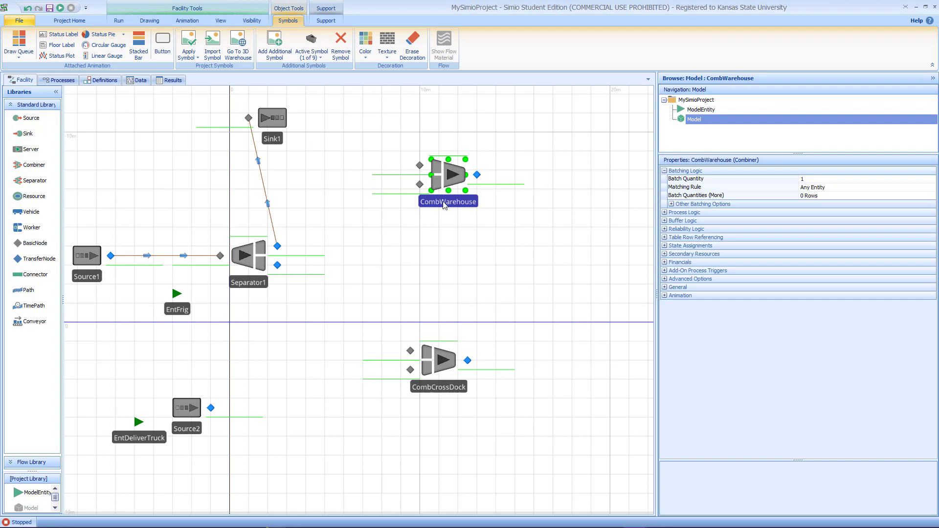
# Step: Nudge CombCrossDock slightly right and place a transfer node between Separator1 and CombCrossDock
pyautogui.moveTo(443, 369); pyautogui.dragTo(446, 368)
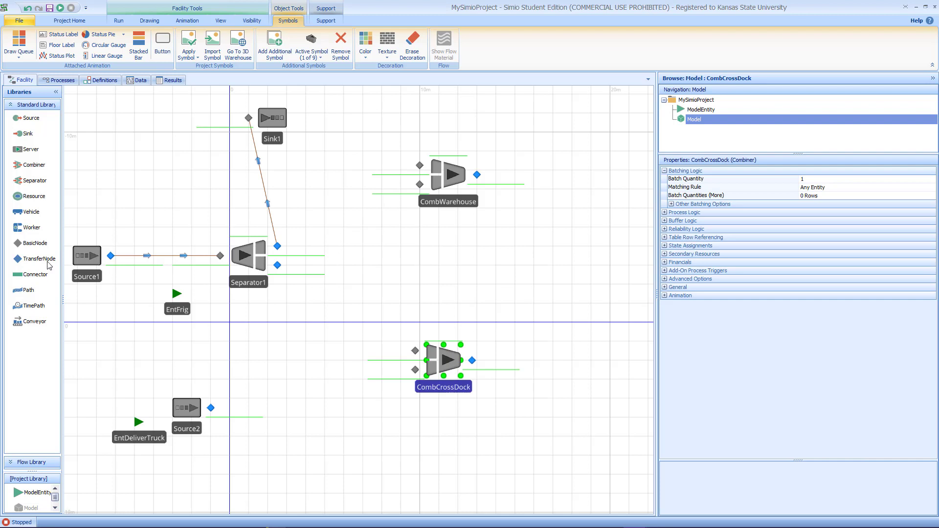
pyautogui.moveTo(50, 263); pyautogui.dragTo(322, 318)
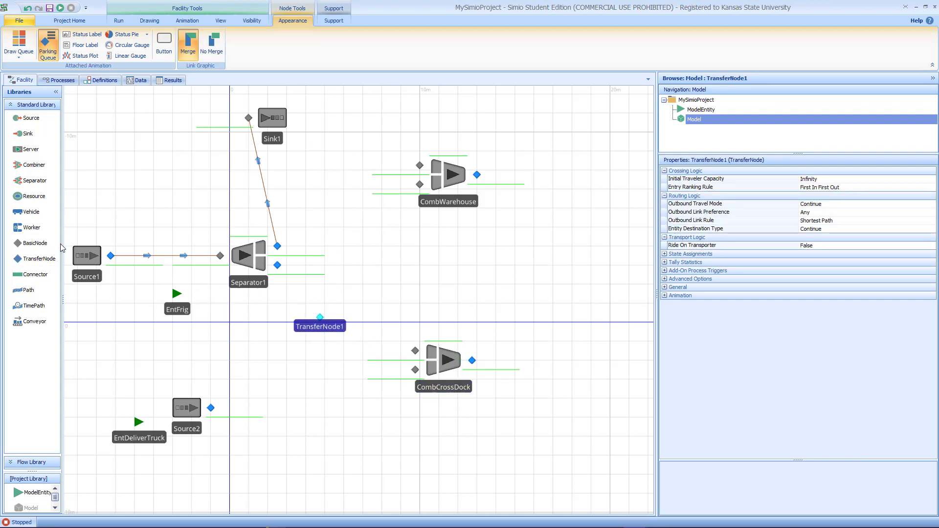
# Step: Connect Separator1's lower output node to TransferNode1 with a time path
pyautogui.click(34, 306)
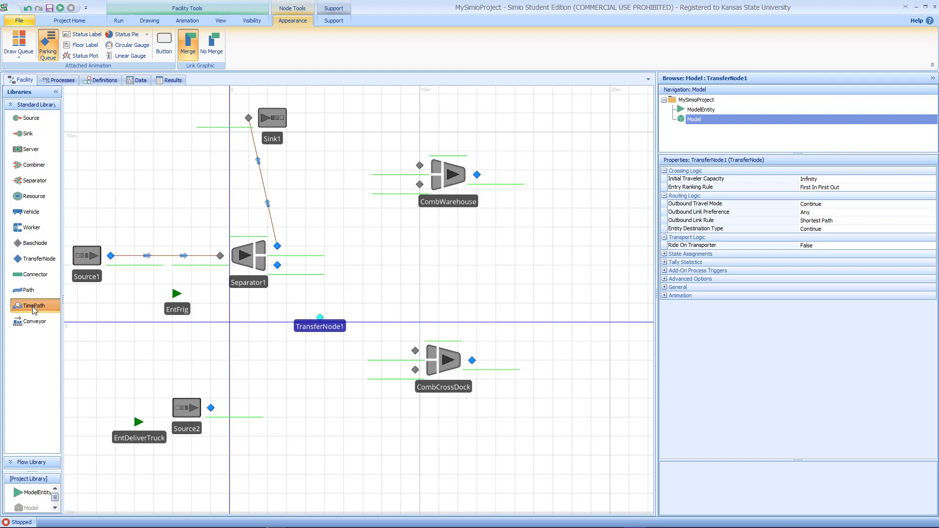
pyautogui.click(278, 265)
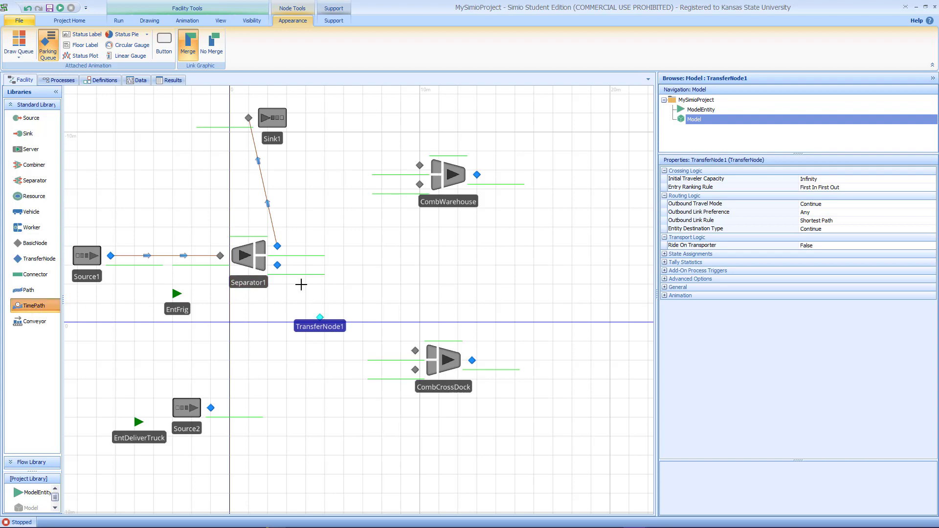
pyautogui.click(319, 317)
# Step: Draw time paths from TransferNode1 to the lower input nodes of CombWarehouse and CombCrossDock
pyautogui.click(320, 316)
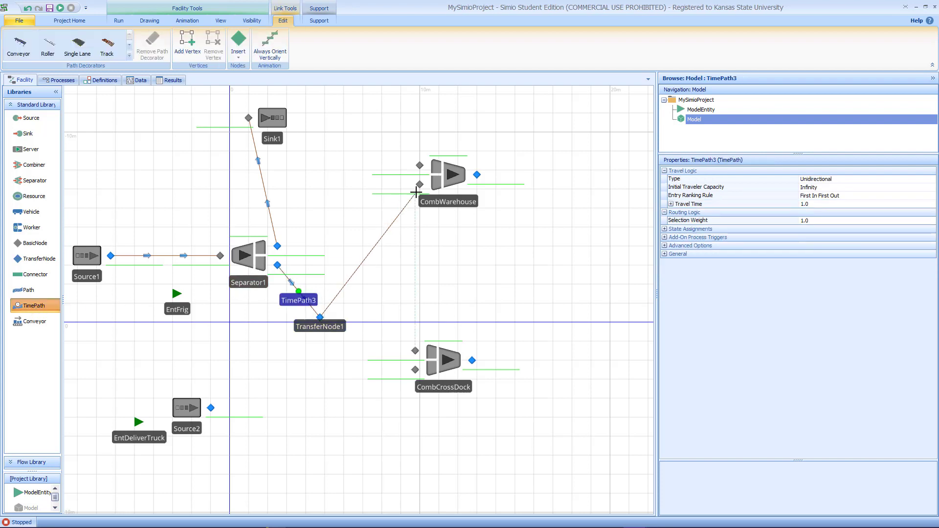
pyautogui.click(420, 184)
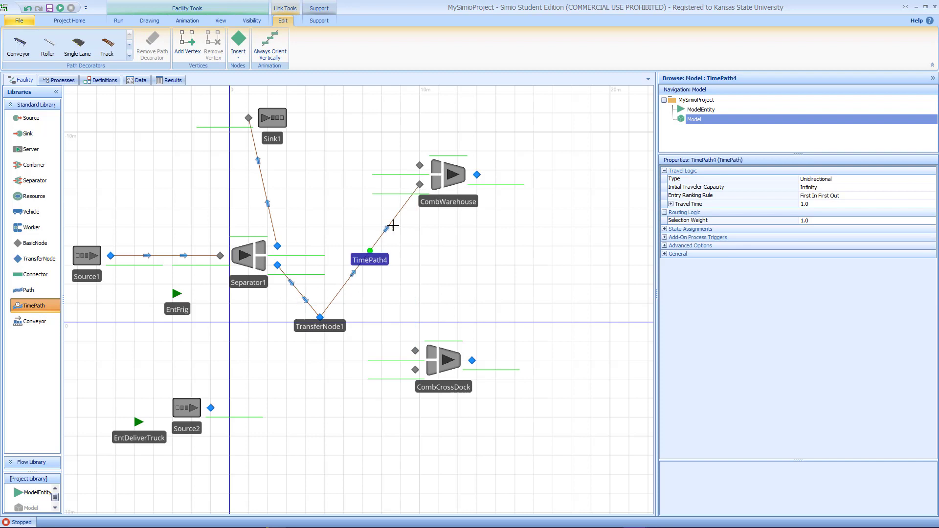
pyautogui.click(320, 317)
pyautogui.click(415, 370)
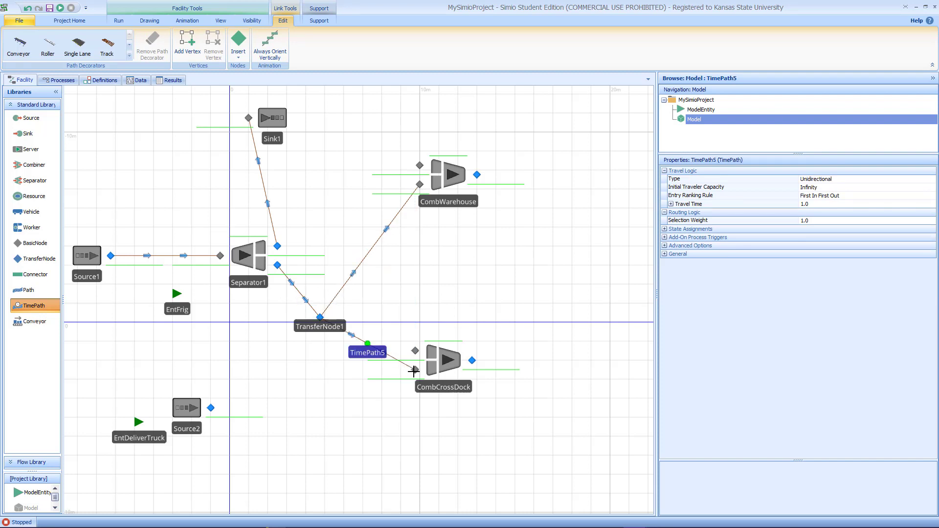
pyautogui.press('Escape')
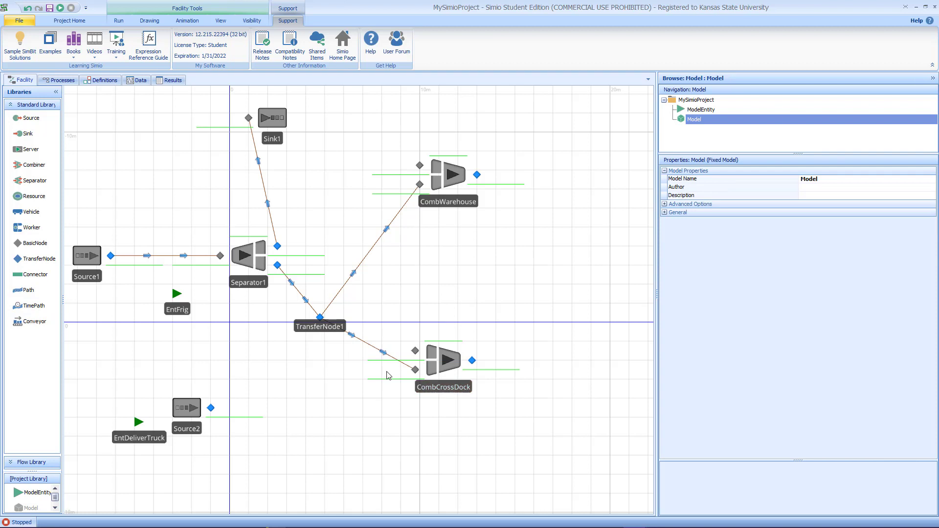
# Step: Shift Source2 and EntDeliverTruck right, then connect Source2 to CombCrossDock's upper input with a time path
pyautogui.moveTo(199, 414); pyautogui.dragTo(226, 425)
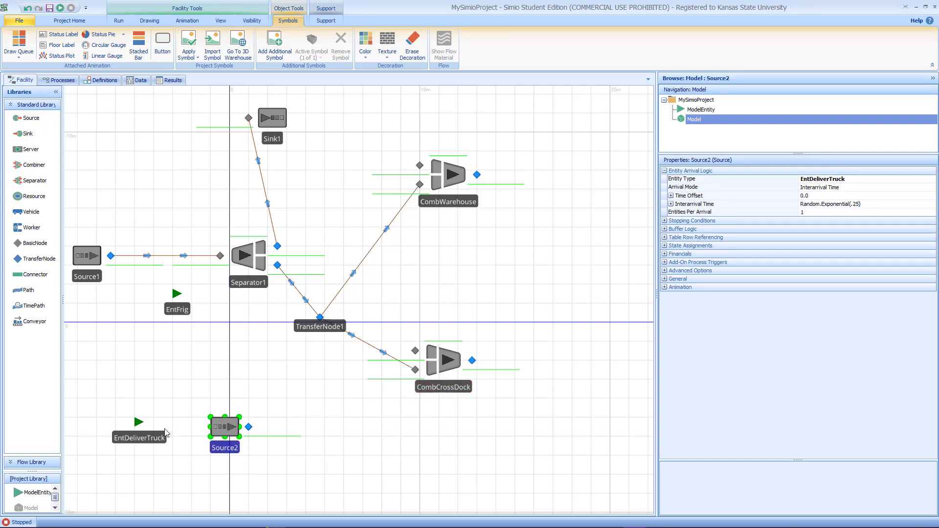
pyautogui.moveTo(158, 437); pyautogui.dragTo(177, 441)
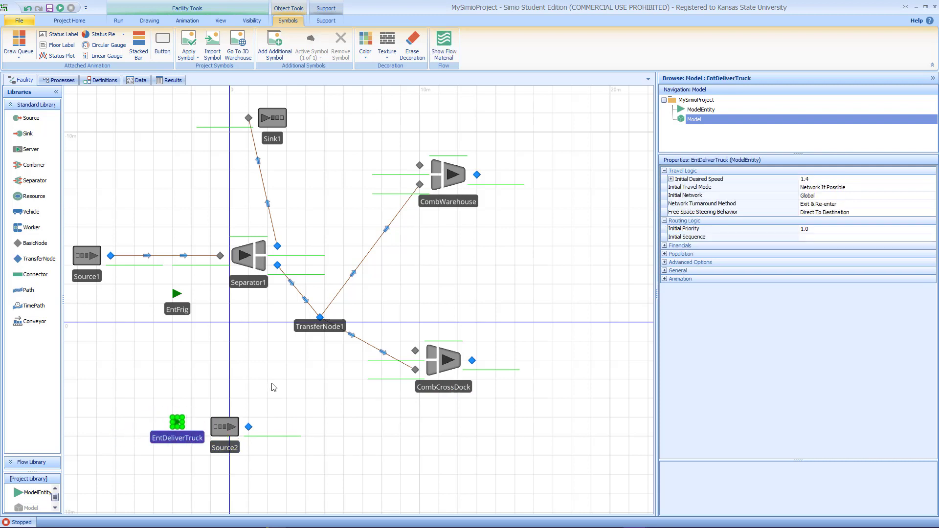
pyautogui.click(30, 307)
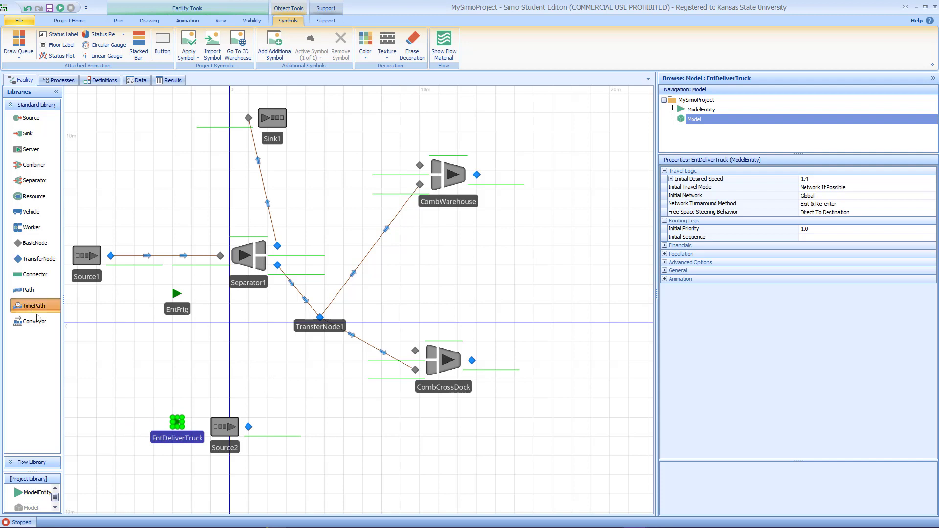
pyautogui.click(248, 427)
pyautogui.click(416, 351)
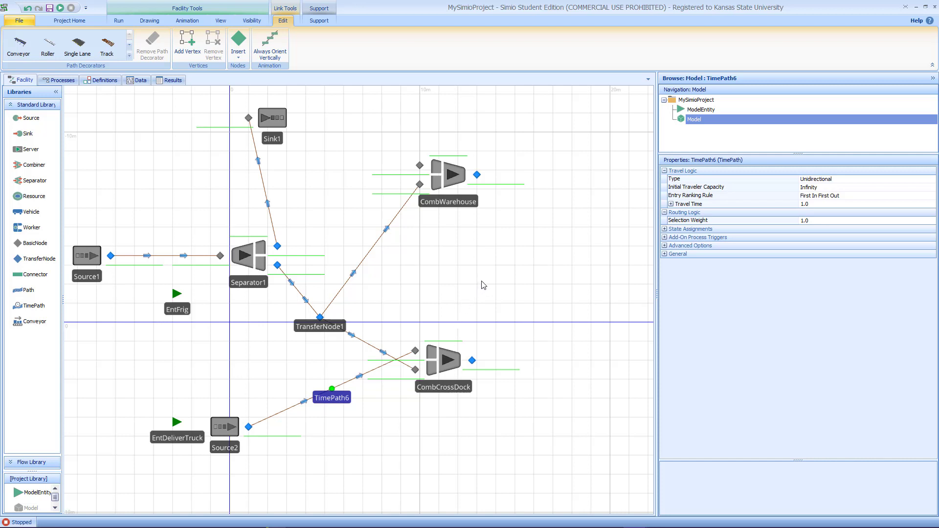
# Step: Add a second separator to the right of the combiners, vertically between them
pyautogui.moveTo(483, 285); pyautogui.dragTo(417, 316)
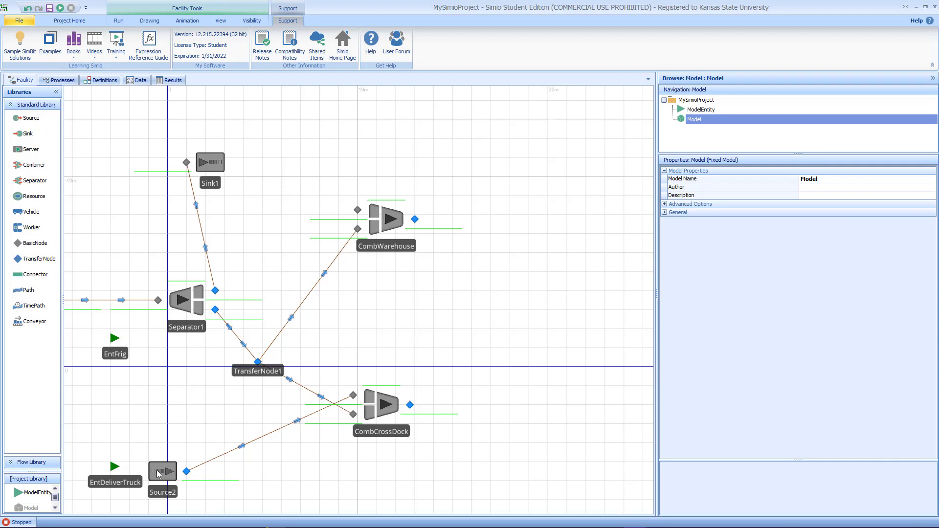
pyautogui.click(309, 405)
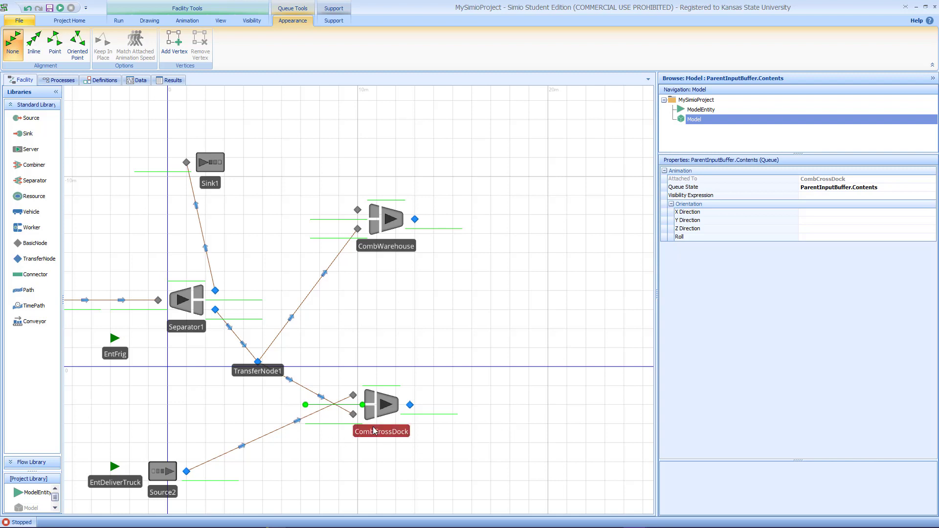
pyautogui.moveTo(514, 355); pyautogui.dragTo(435, 410)
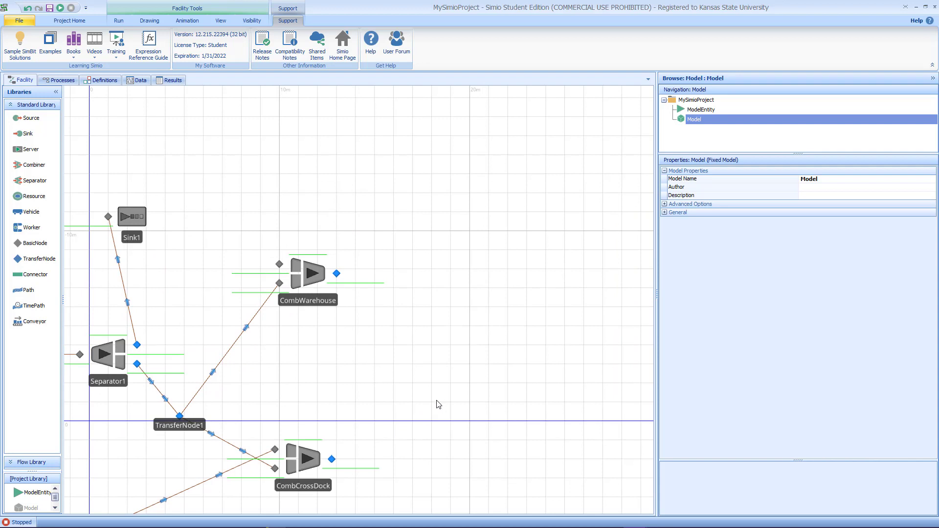
pyautogui.moveTo(477, 391); pyautogui.dragTo(423, 368)
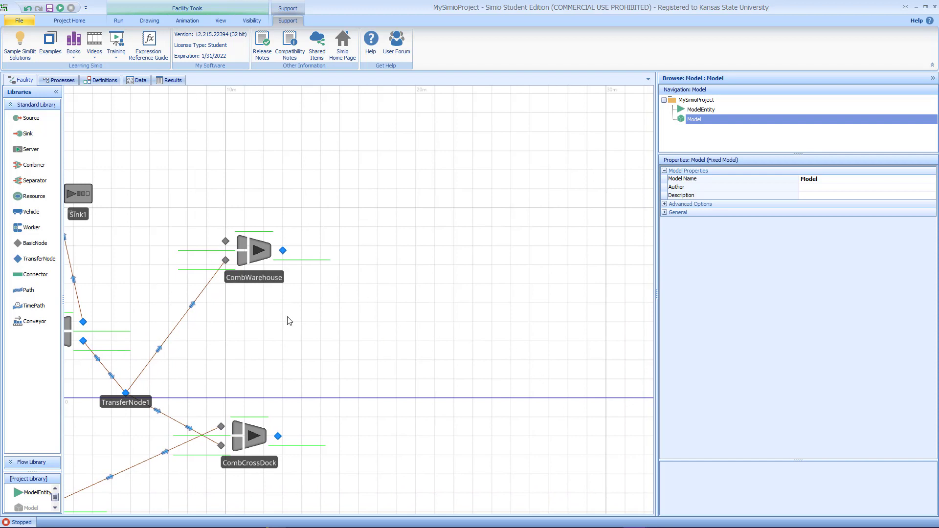
pyautogui.moveTo(41, 186); pyautogui.dragTo(458, 340)
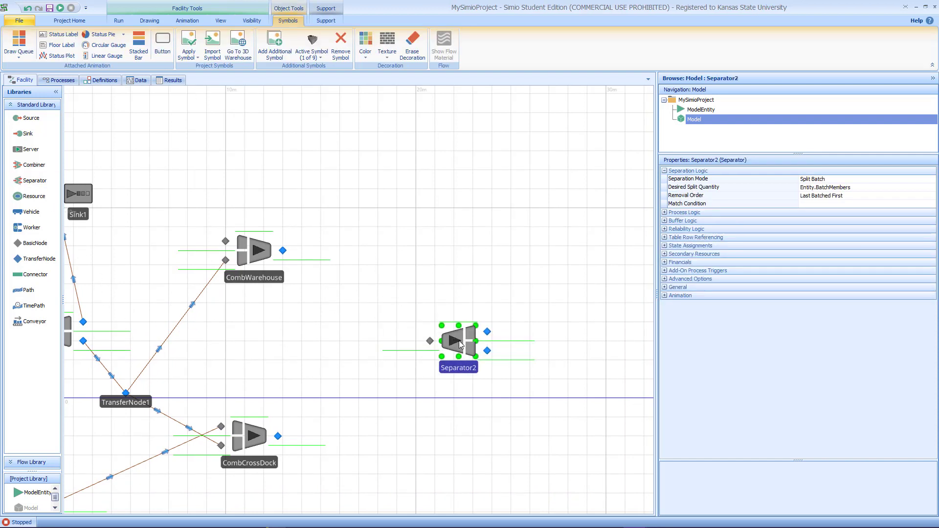
# Step: Connect the outputs of CombCrossDock and CombWarehouse to Separator2's input with time paths
pyautogui.click(30, 306)
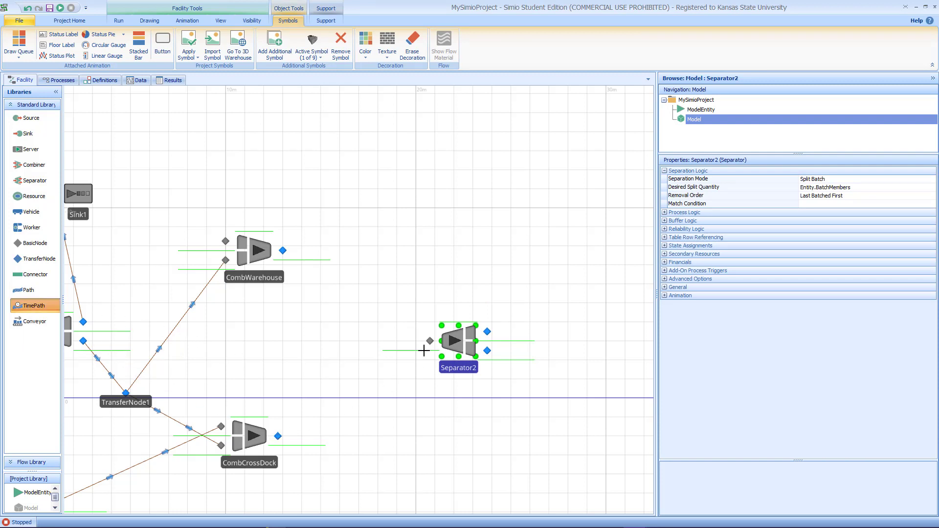
pyautogui.click(301, 360)
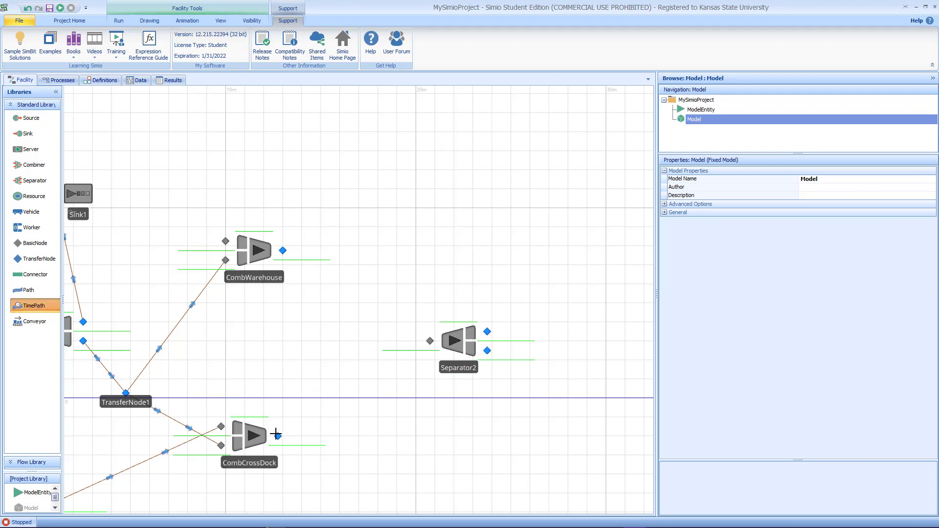
pyautogui.click(277, 435)
pyautogui.click(430, 340)
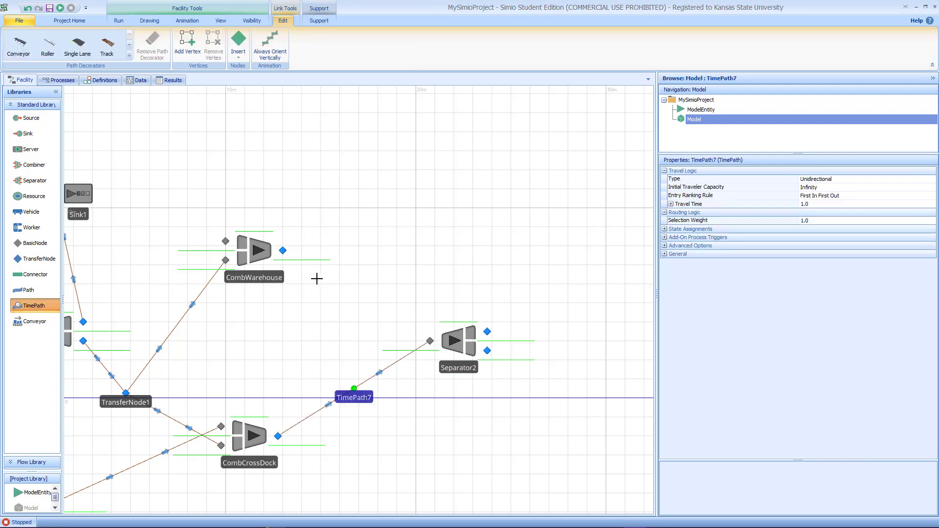
pyautogui.click(284, 252)
pyautogui.click(430, 341)
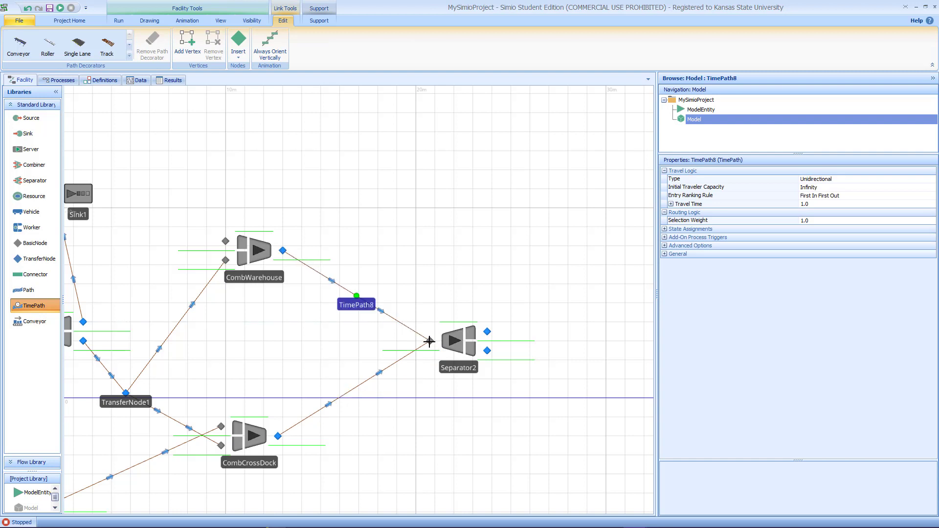
pyautogui.click(487, 331)
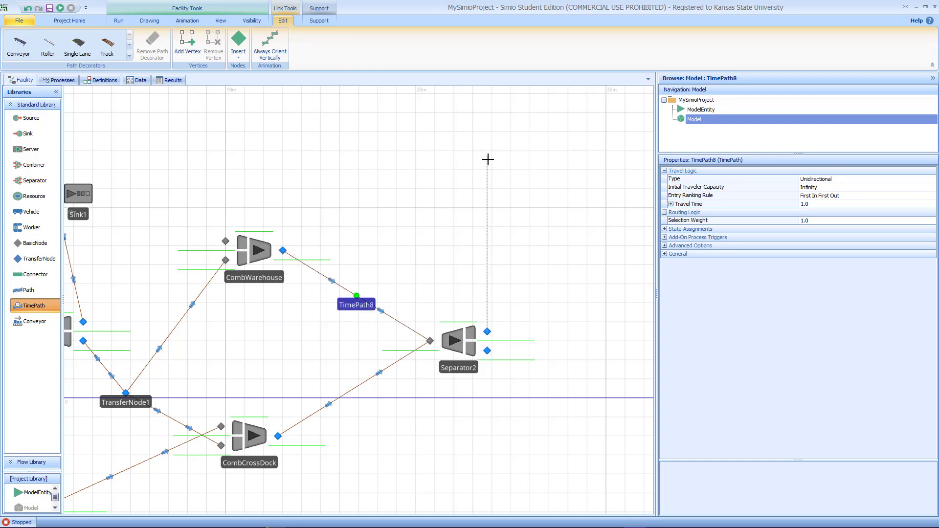
pyautogui.press('Escape')
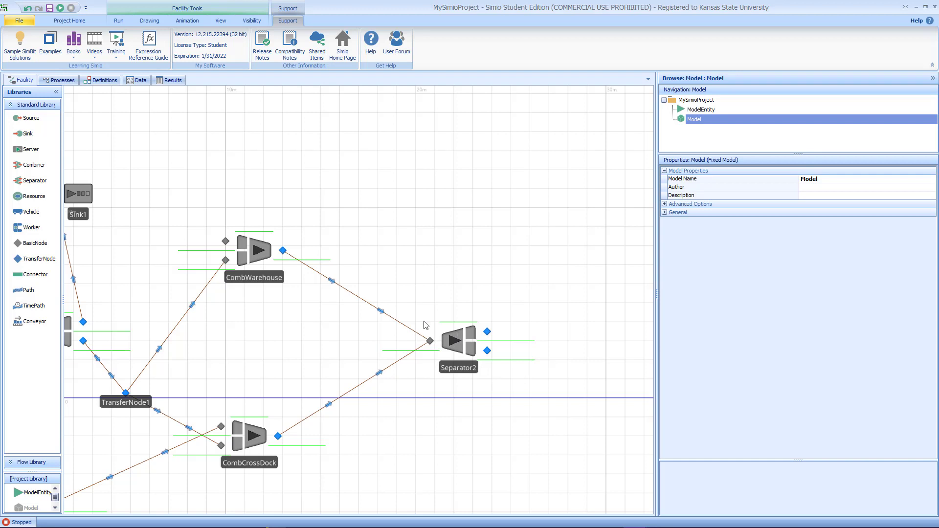
# Step: Add a sink to the right of Separator2 and name it SnkCustomer
pyautogui.click(469, 338)
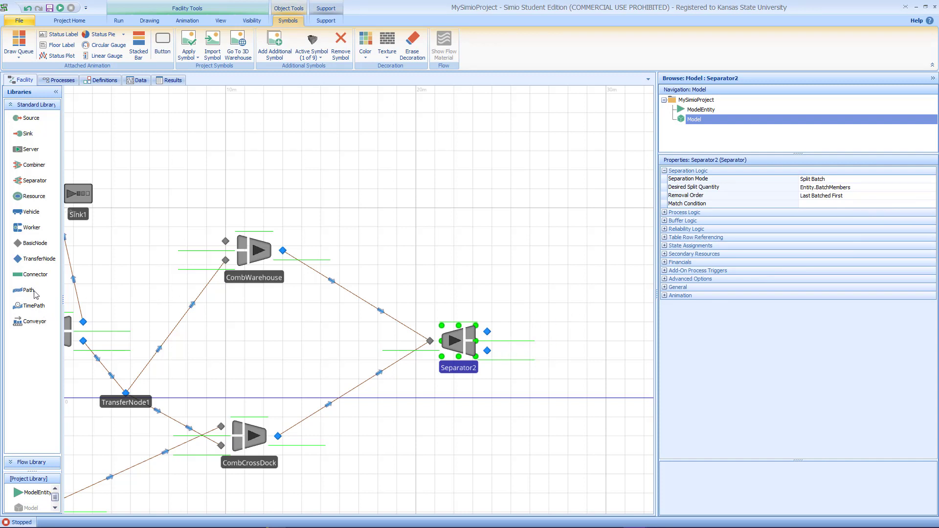
pyautogui.moveTo(28, 134); pyautogui.dragTo(624, 355)
pyautogui.click(625, 374)
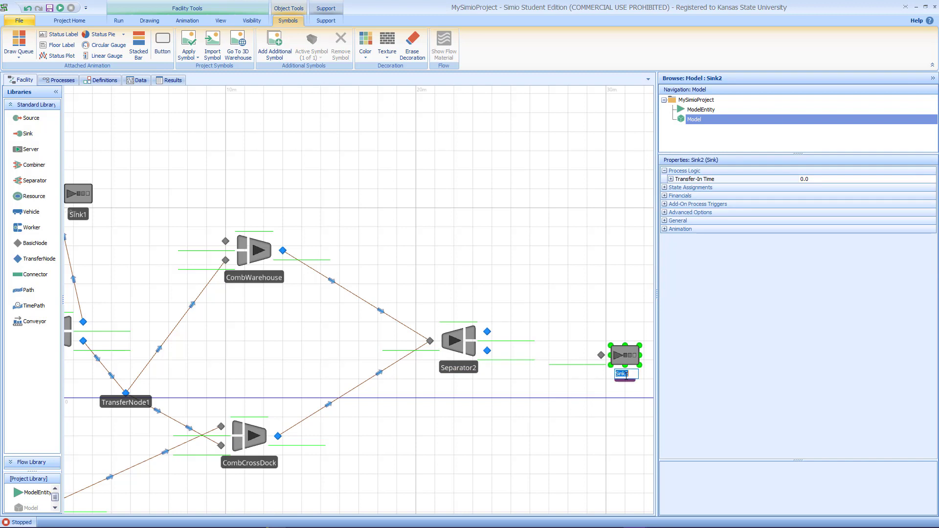
pyautogui.write('Sn')
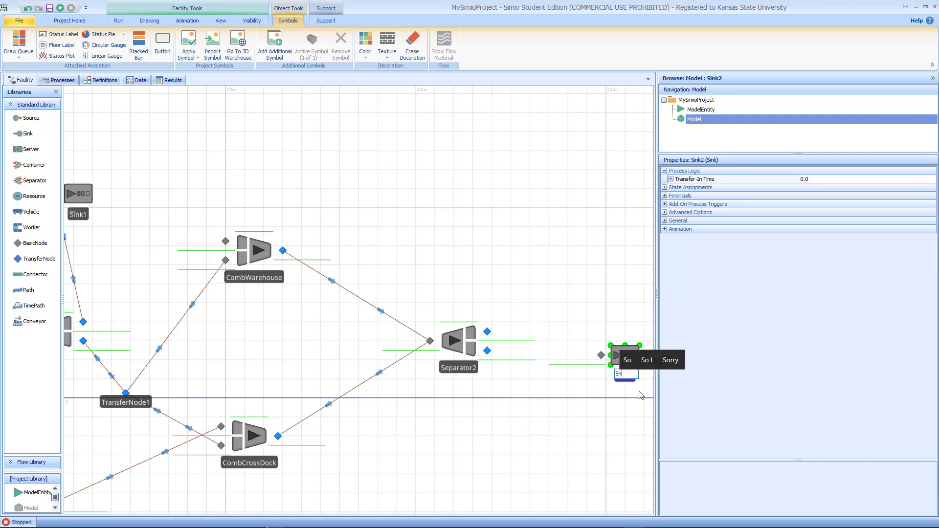
pyautogui.write('kCustom')
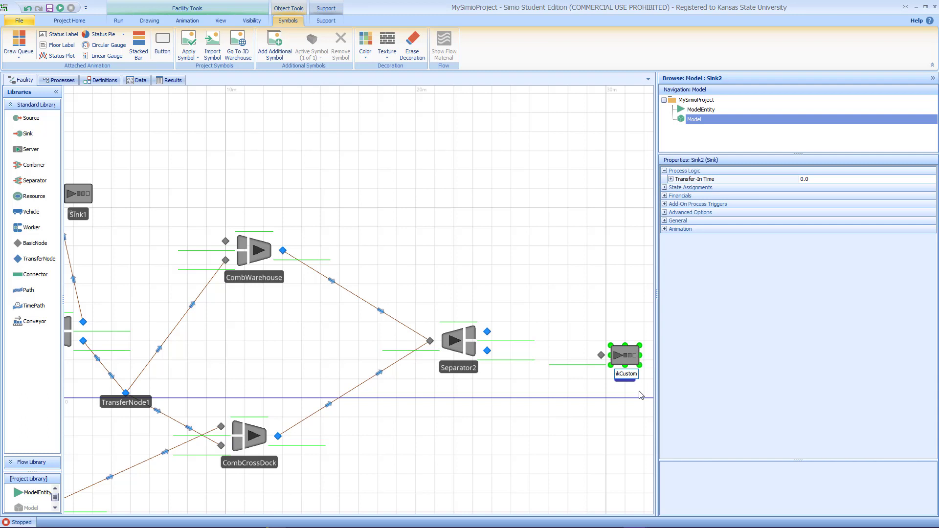
pyautogui.write('er')
pyautogui.press('Return')
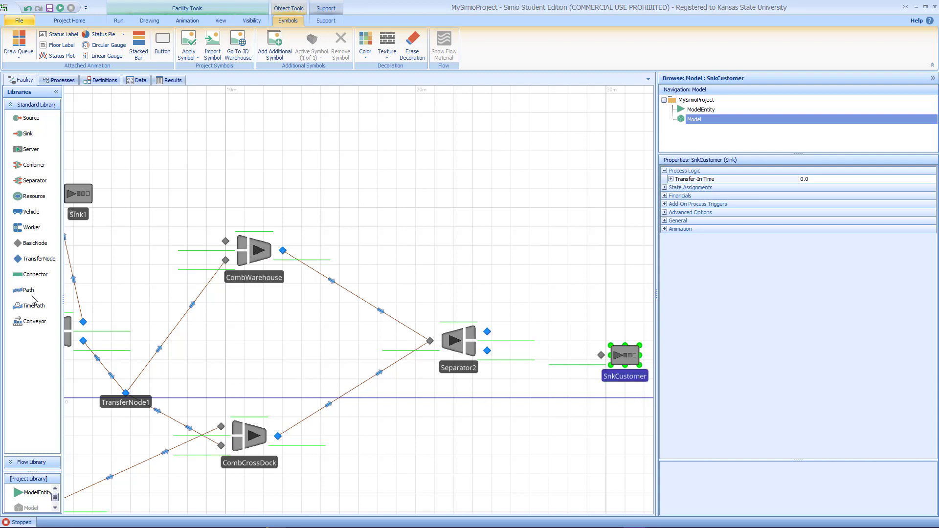
# Step: Connect Separator2's lower output to SnkCustomer with a connector
pyautogui.click(35, 276)
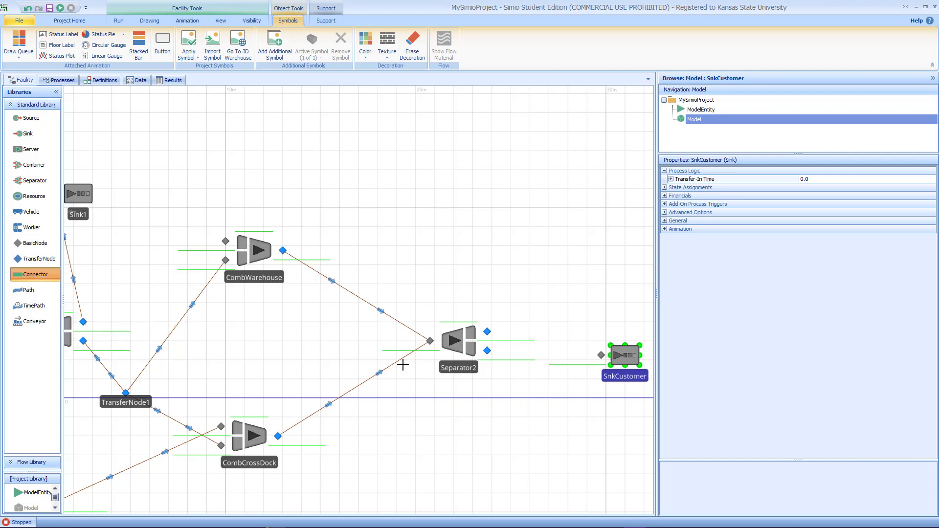
pyautogui.click(600, 355)
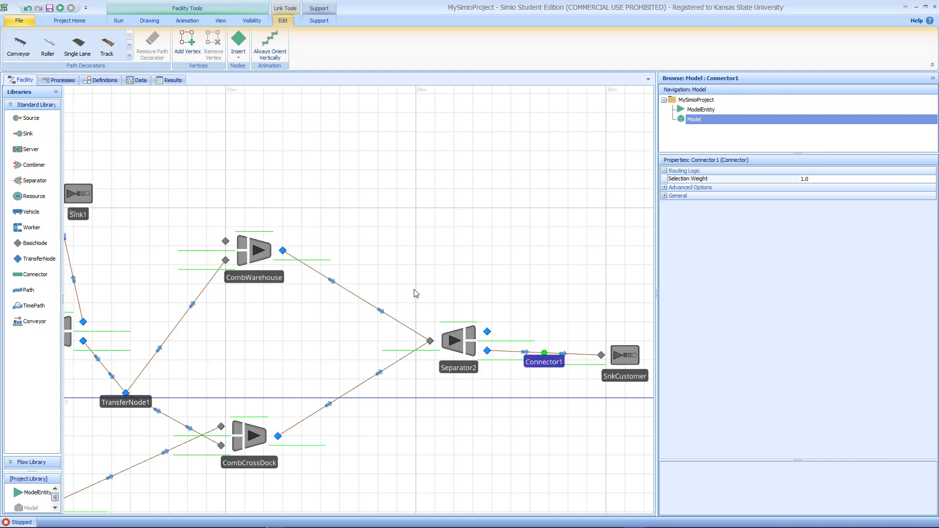
# Step: Place a second transfer node above Separator1, between Sink1 and CombWarehouse
pyautogui.moveTo(415, 293); pyautogui.dragTo(526, 299)
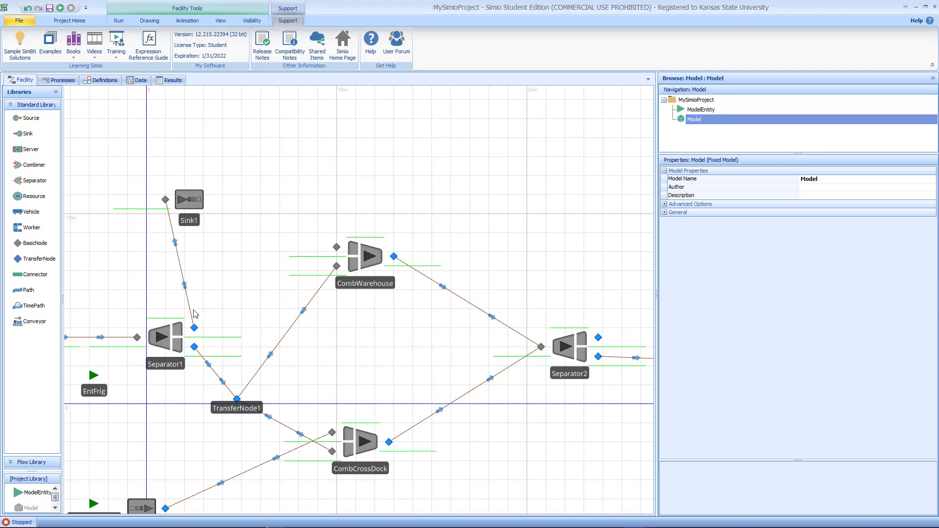
pyautogui.click(35, 259)
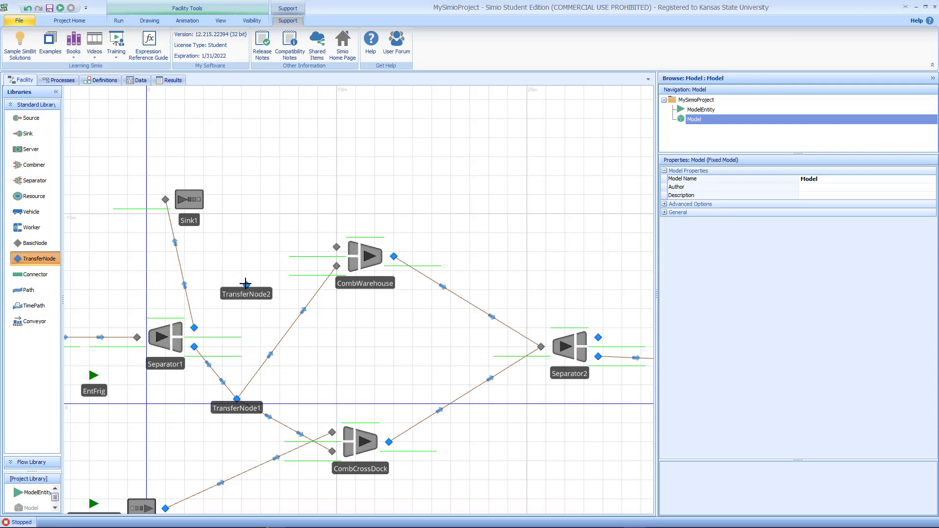
pyautogui.click(247, 275)
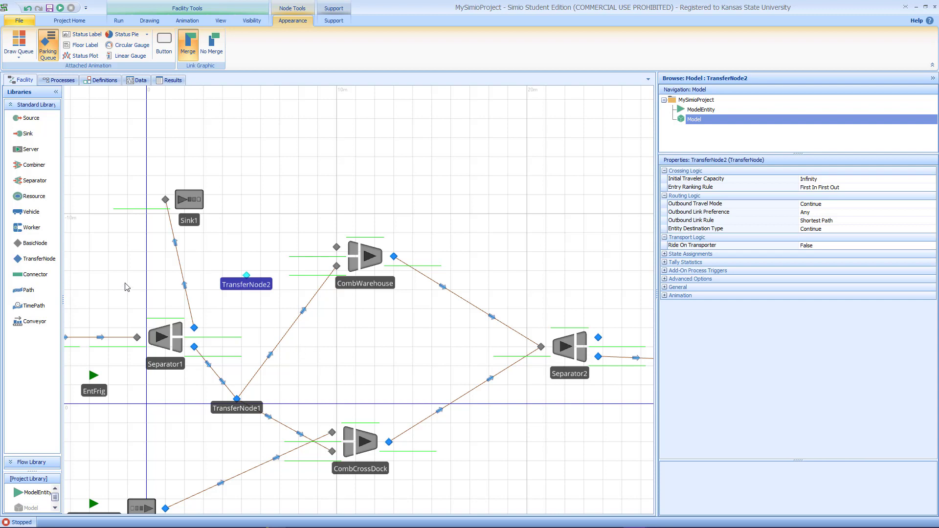
# Step: Draw a time path from Separator2's upper output around the top of the model, through three bend points, to TransferNode2
pyautogui.click(23, 307)
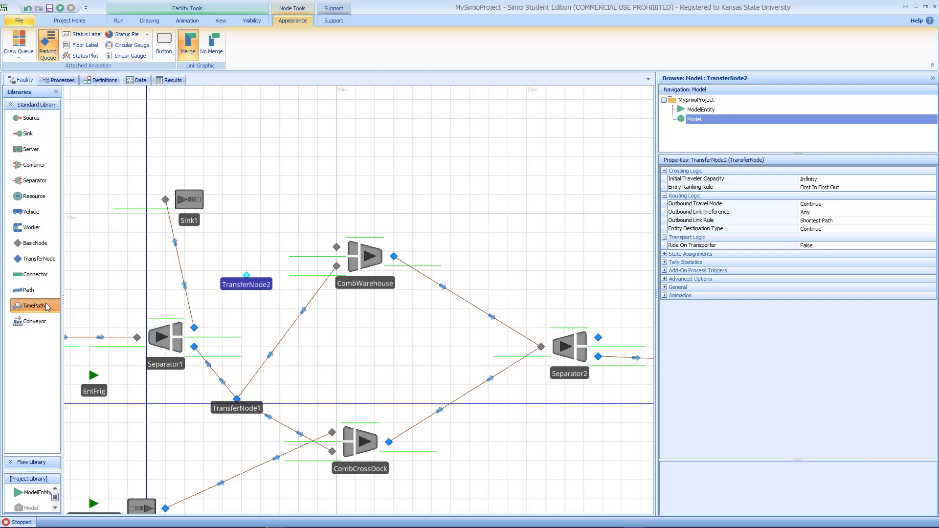
pyautogui.click(598, 338)
pyautogui.click(596, 244)
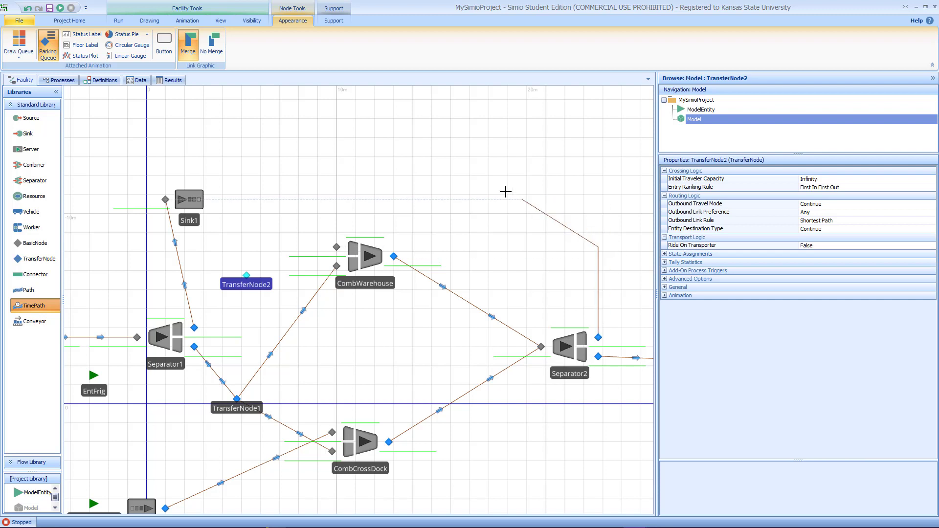
pyautogui.click(466, 175)
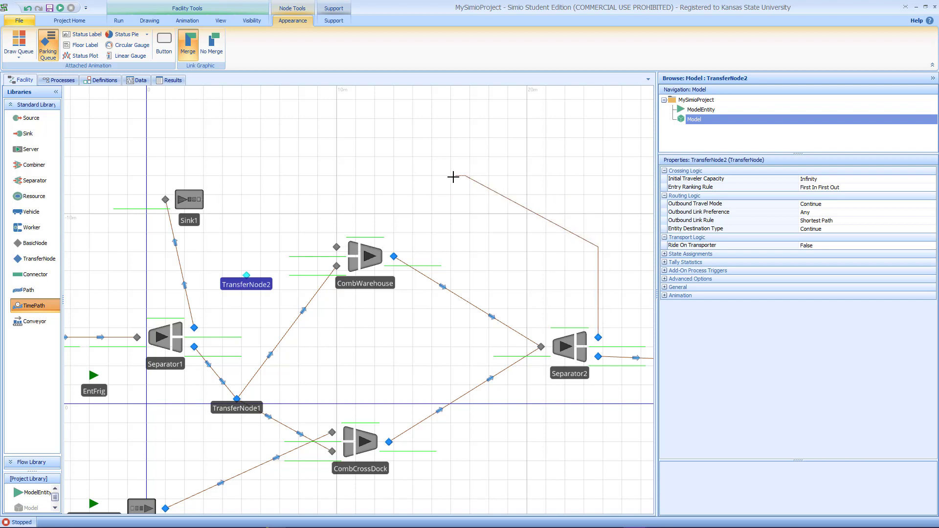
pyautogui.click(323, 180)
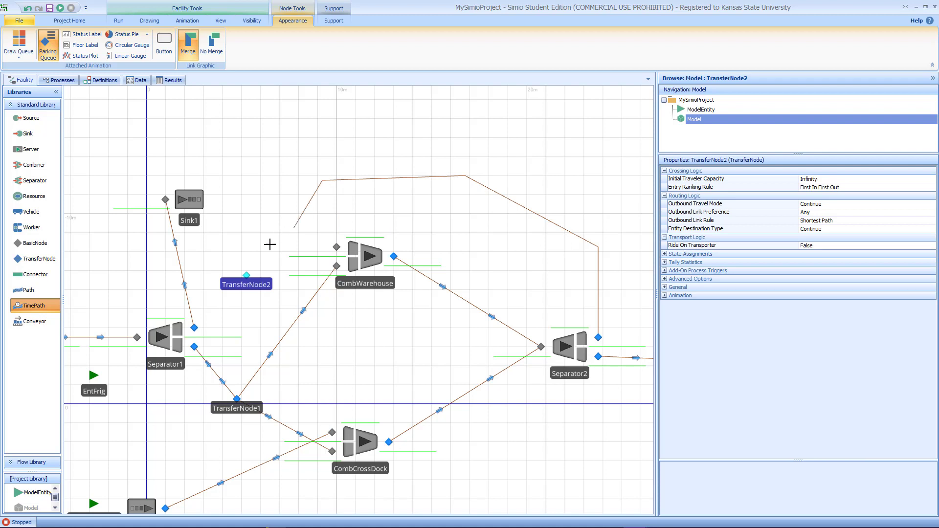
pyautogui.click(246, 275)
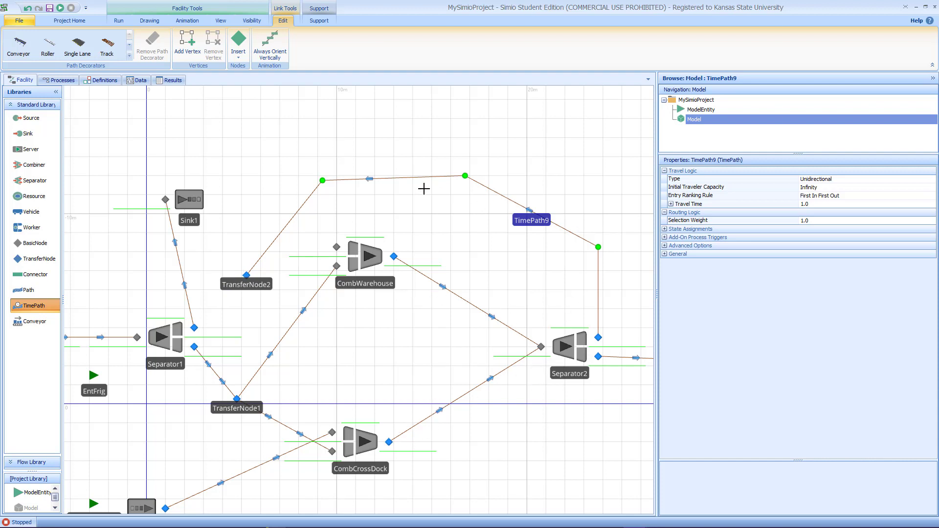
# Step: Connect TransferNode2 to the inputs of CombWarehouse and CombCrossDock with time paths
pyautogui.click(246, 275)
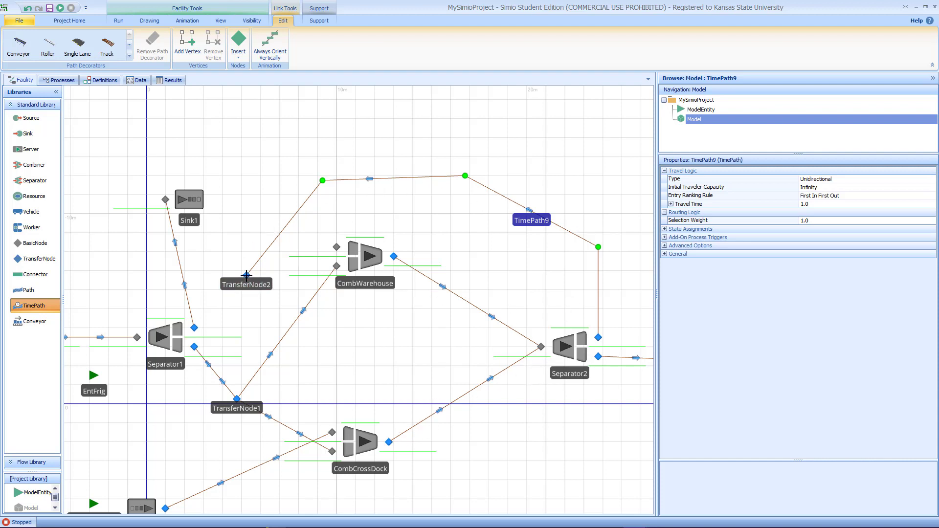
pyautogui.click(337, 248)
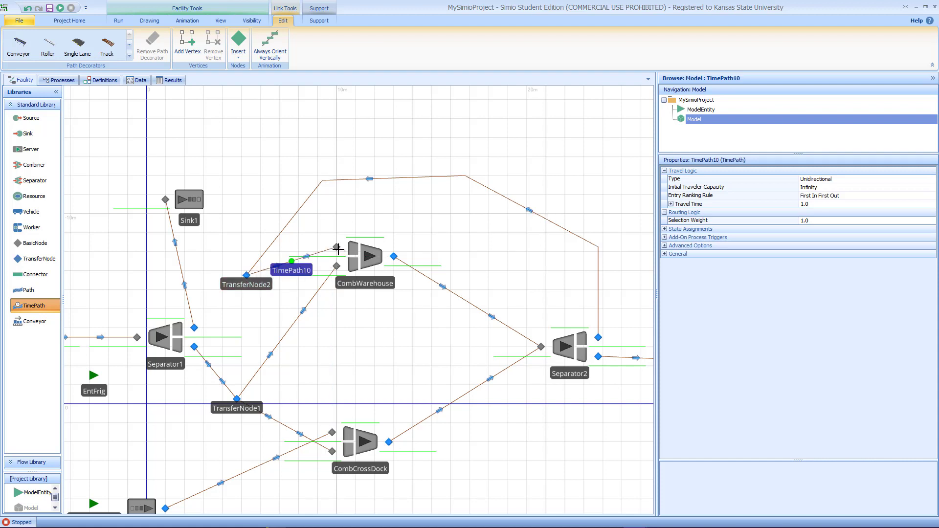
pyautogui.click(246, 275)
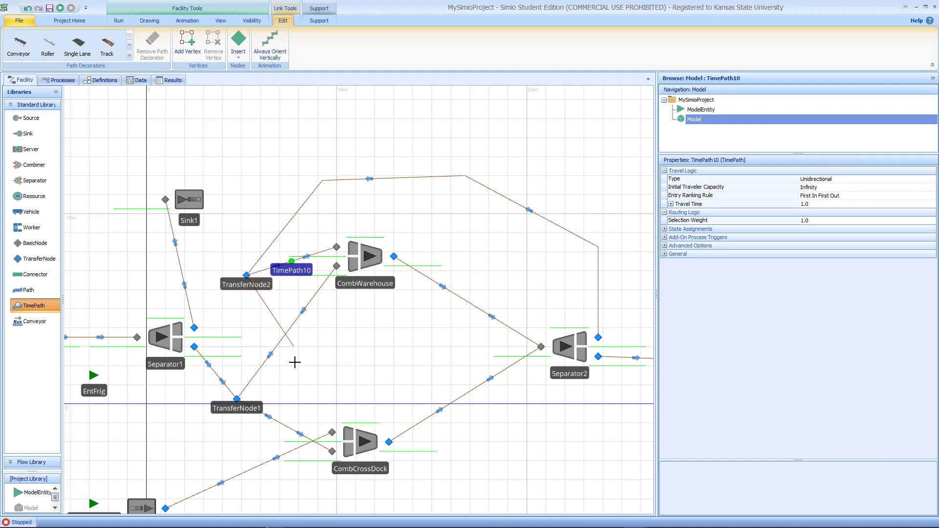
pyautogui.click(332, 432)
pyautogui.click(337, 438)
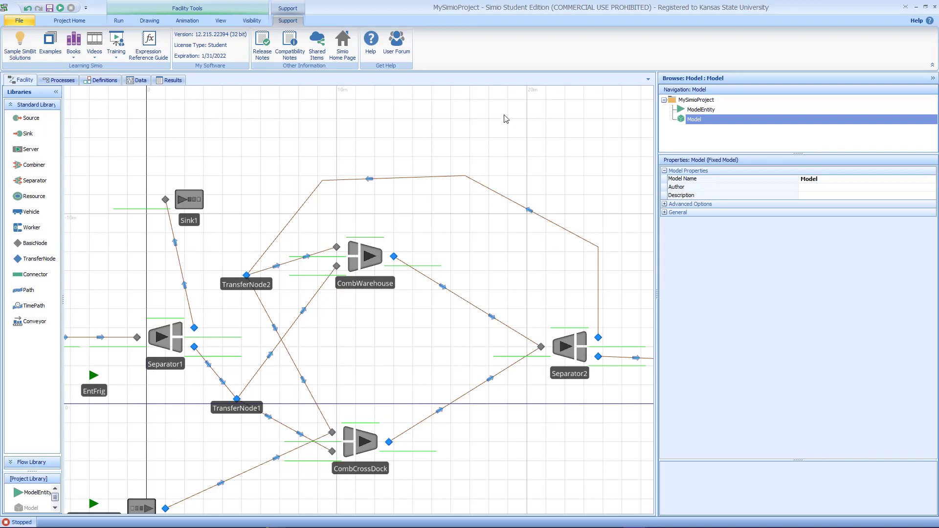
# Step: Set the travel time of the long return path into TransferNode2 to Random.Uniform(40,70)
pyautogui.click(415, 181)
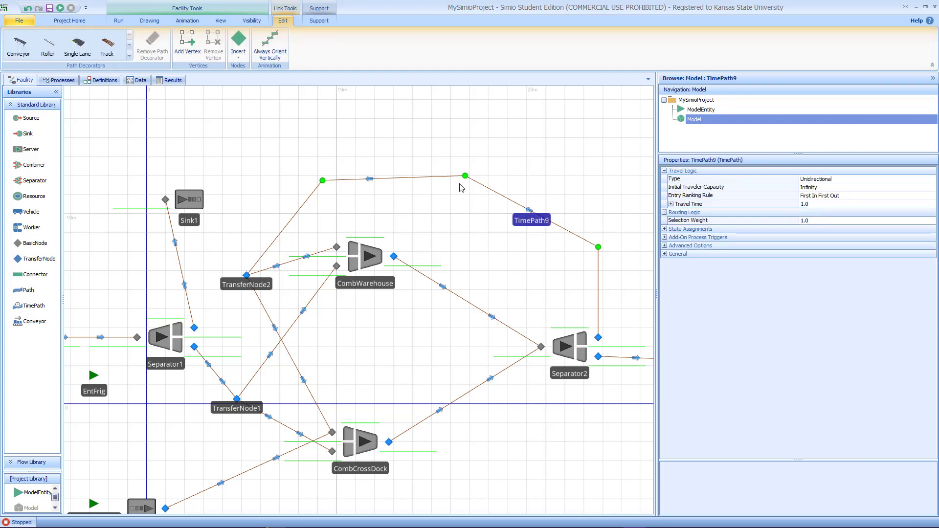
pyautogui.click(838, 206)
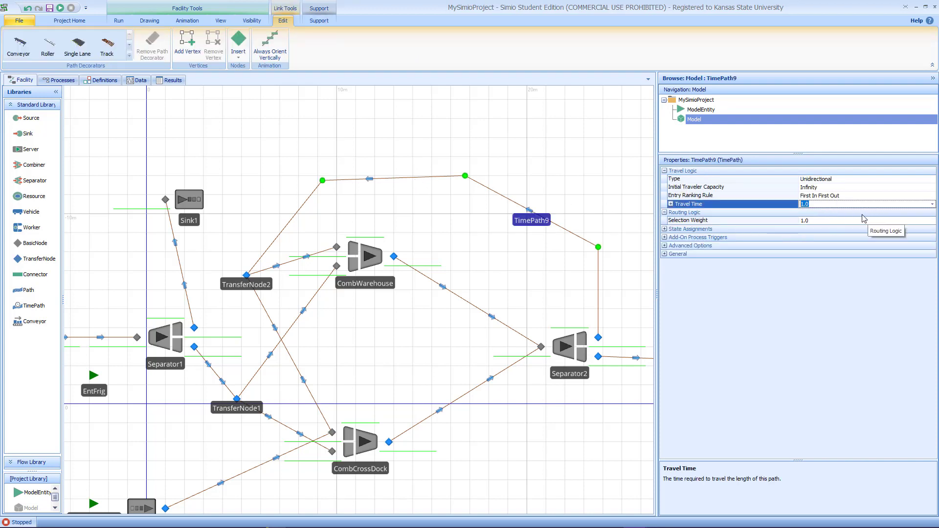
pyautogui.click(932, 204)
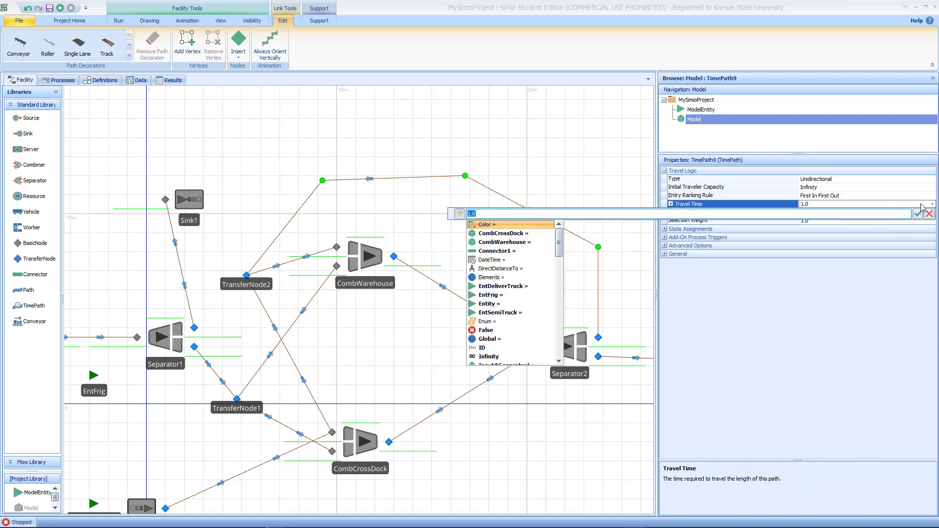
pyautogui.write('Random.')
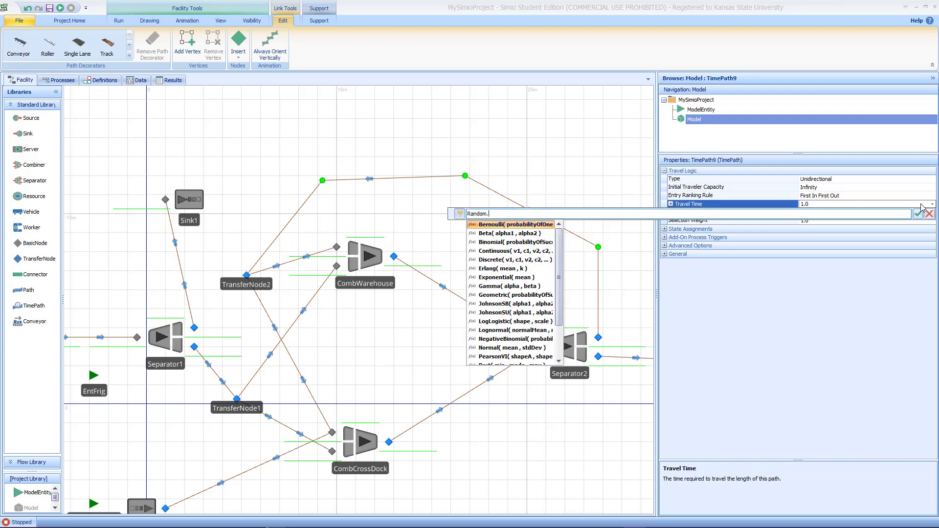
pyautogui.write('U')
pyautogui.press('Return')
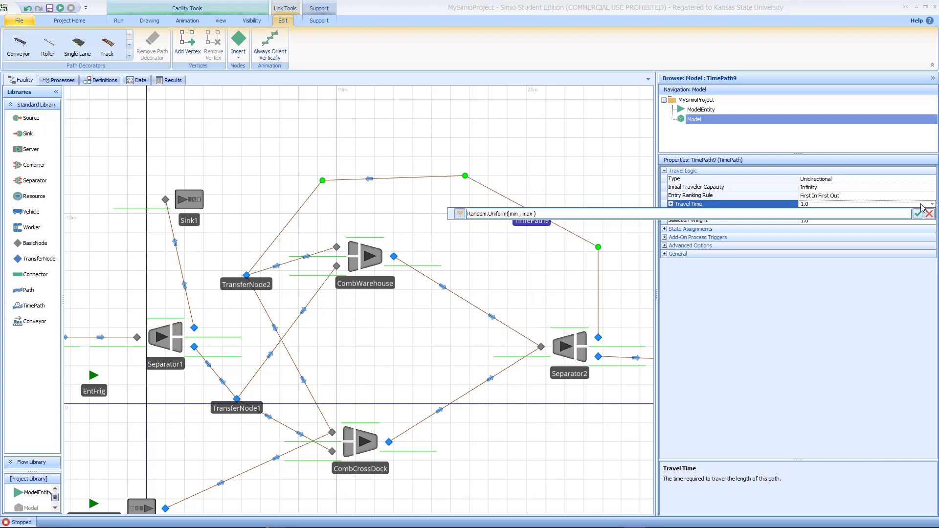
pyautogui.write('40,70')
pyautogui.press('Delete')
pyautogui.press('Delete')
pyautogui.press('Delete')
pyautogui.press('Delete')
pyautogui.press('Delete')
pyautogui.press('Delete')
pyautogui.press('Delete')
pyautogui.press('Delete')
pyautogui.press('Return')
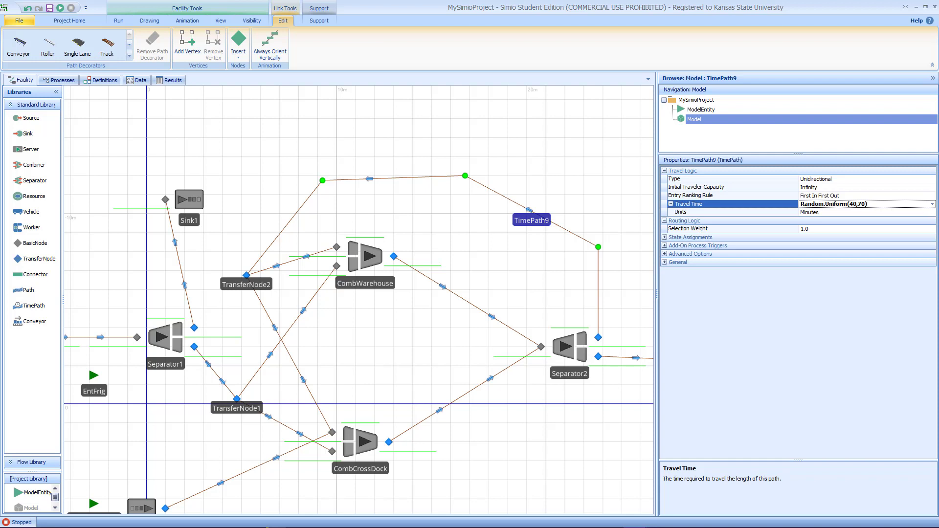
# Step: Set CombCrossDock's batch quantity to 8
pyautogui.moveTo(388, 150); pyautogui.dragTo(435, 137)
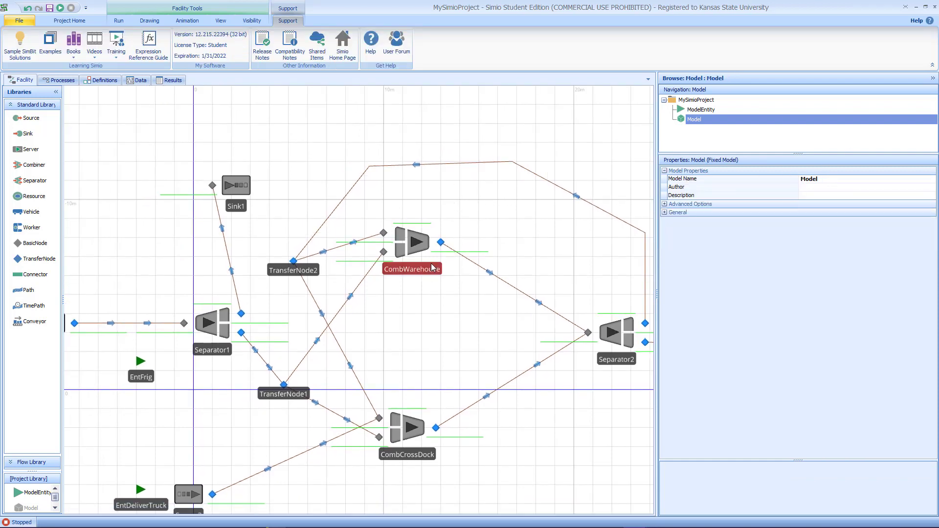
pyautogui.click(422, 424)
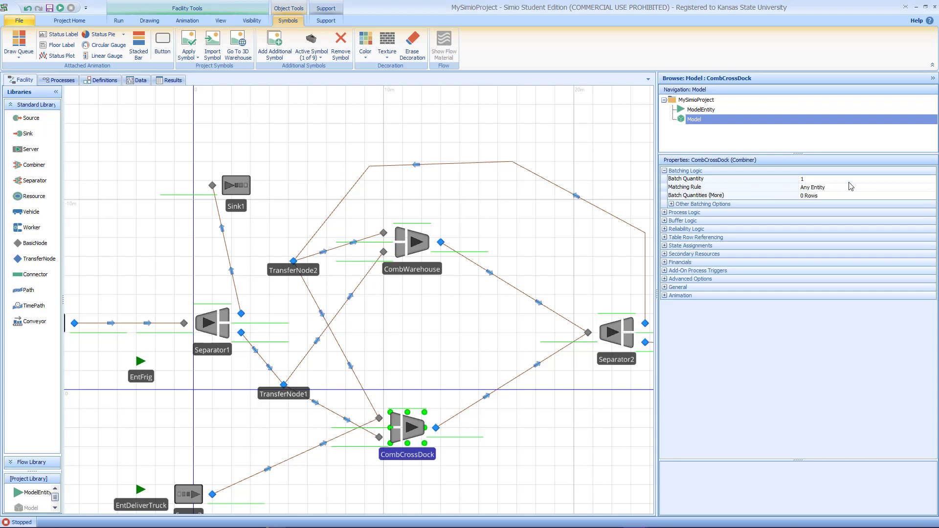
pyautogui.click(816, 180)
pyautogui.write('8')
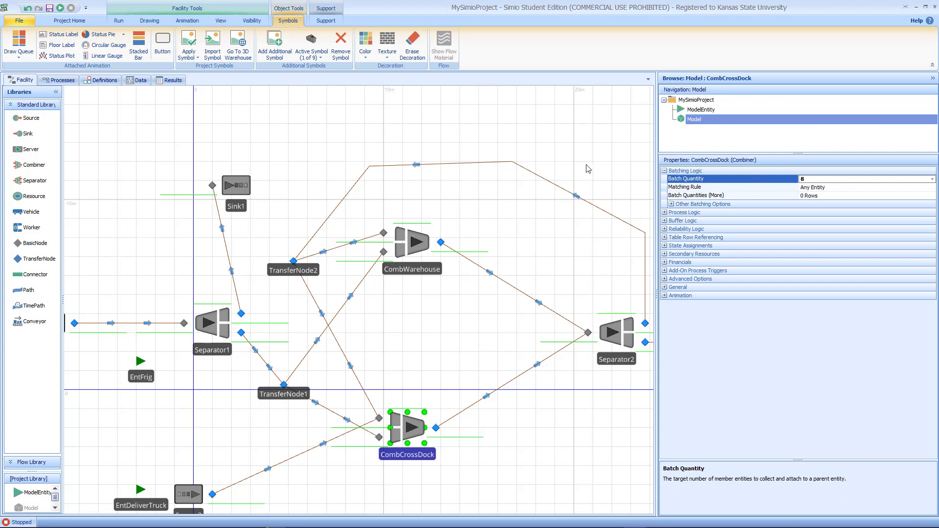
pyautogui.click(360, 131)
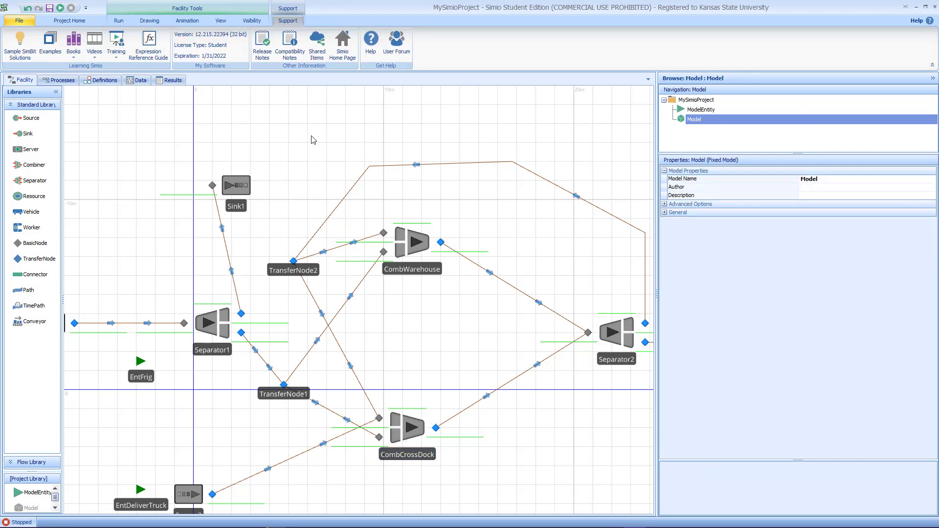
# Step: Define an integer model property named TruckCap with a default value of 8
pyautogui.click(105, 81)
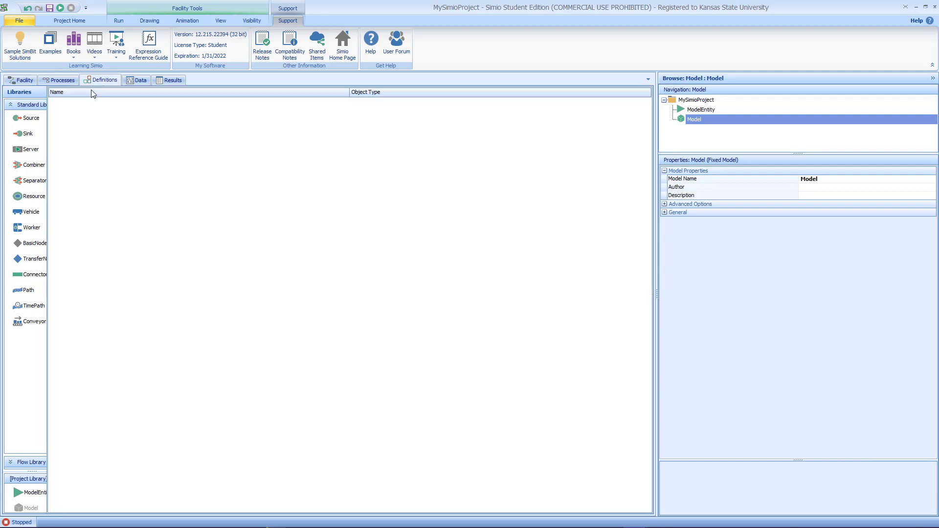
pyautogui.click(24, 147)
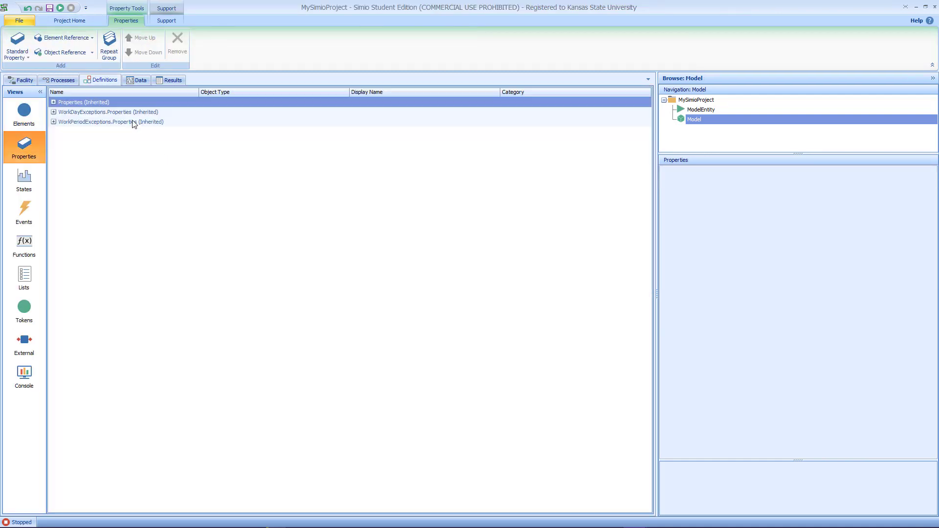
pyautogui.click(29, 57)
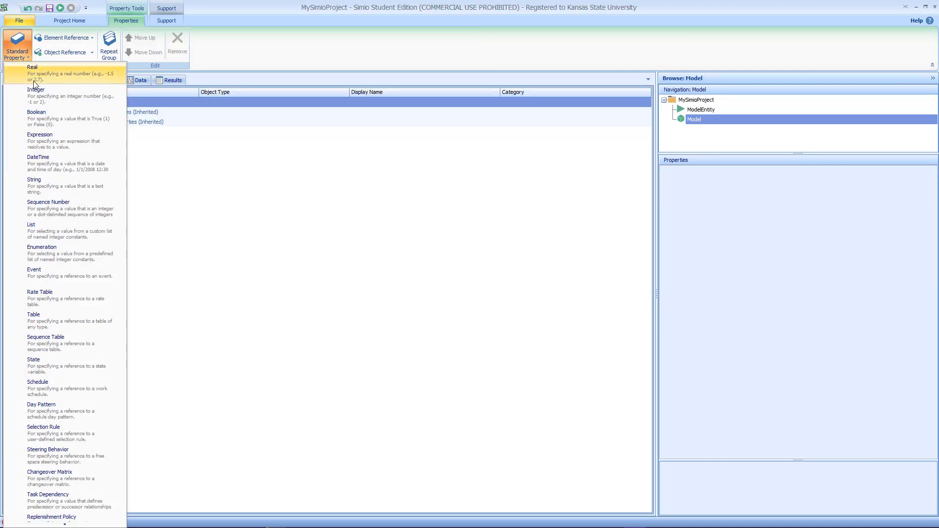
pyautogui.click(36, 96)
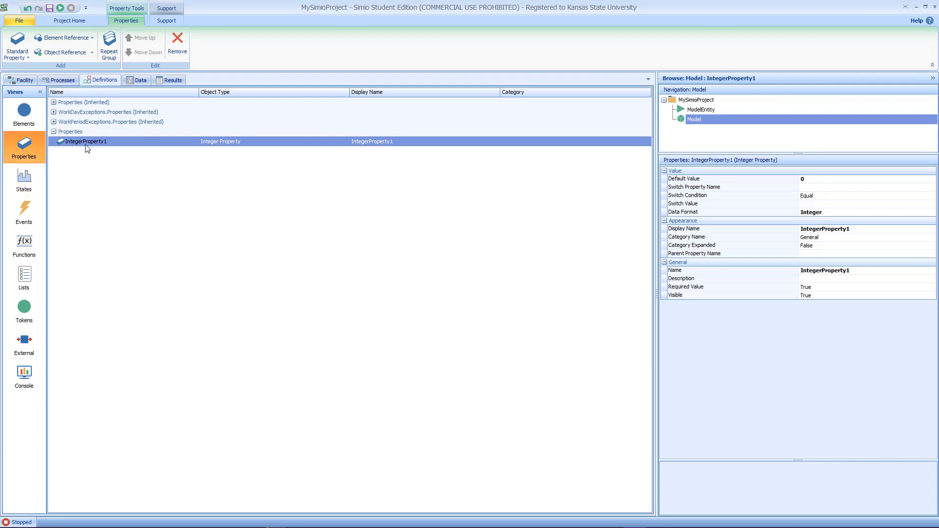
pyautogui.click(110, 141)
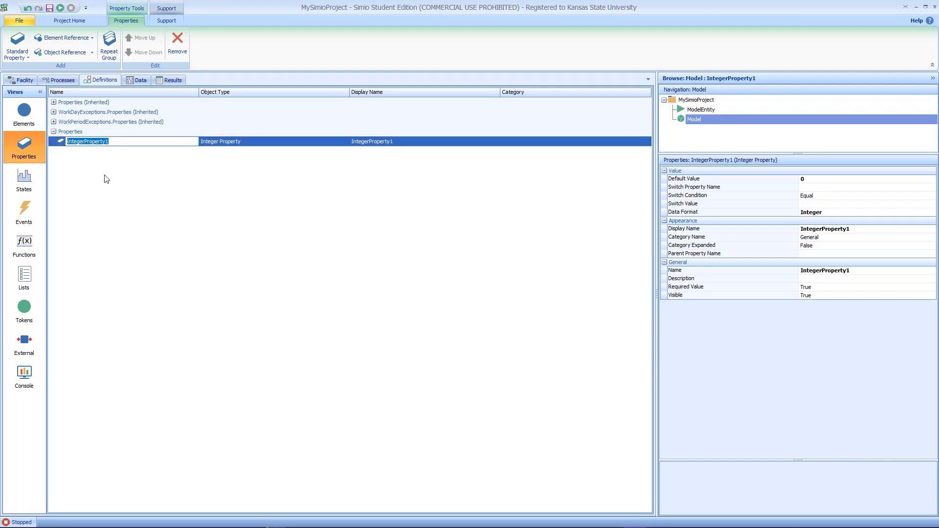
pyautogui.write('Tr')
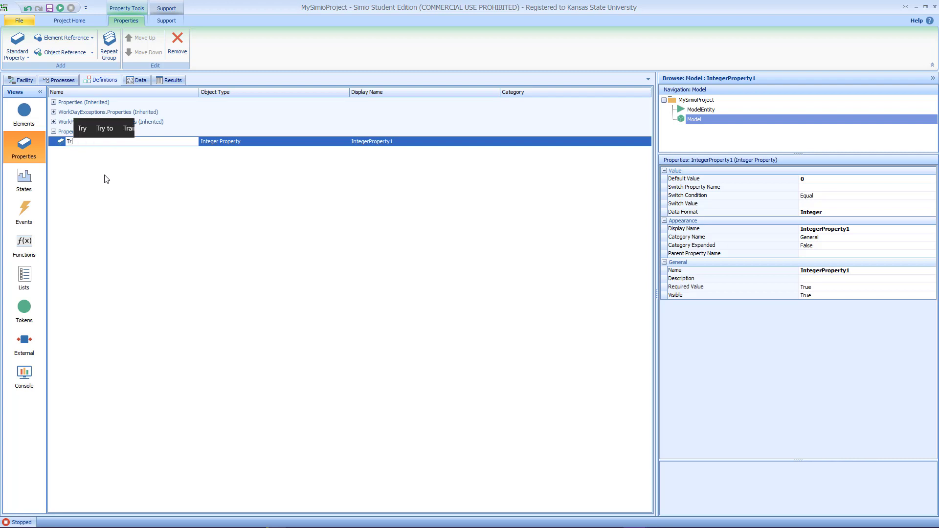
pyautogui.write('uckCap')
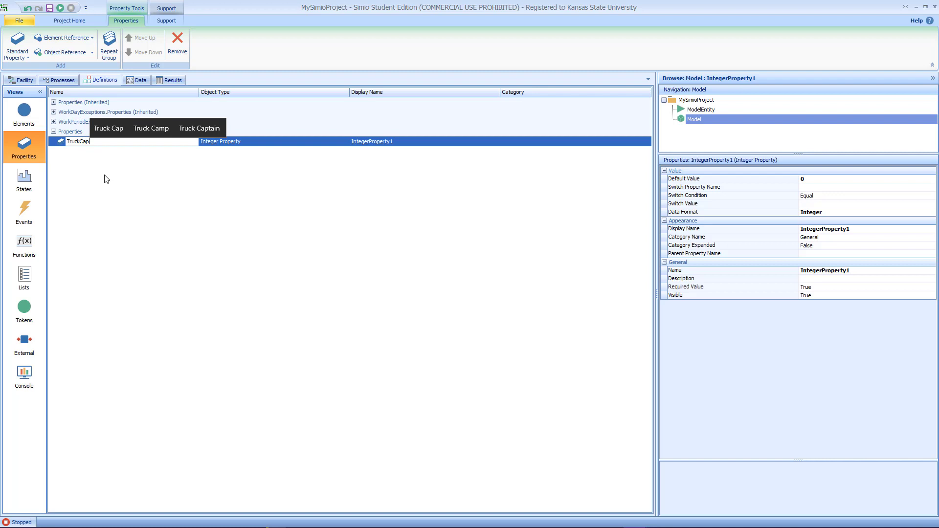
pyautogui.press('Return')
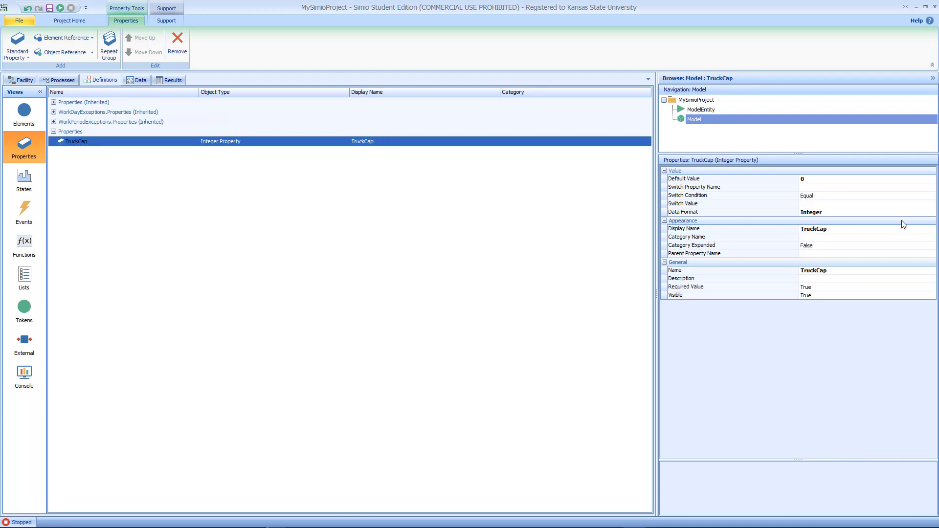
pyautogui.click(821, 180)
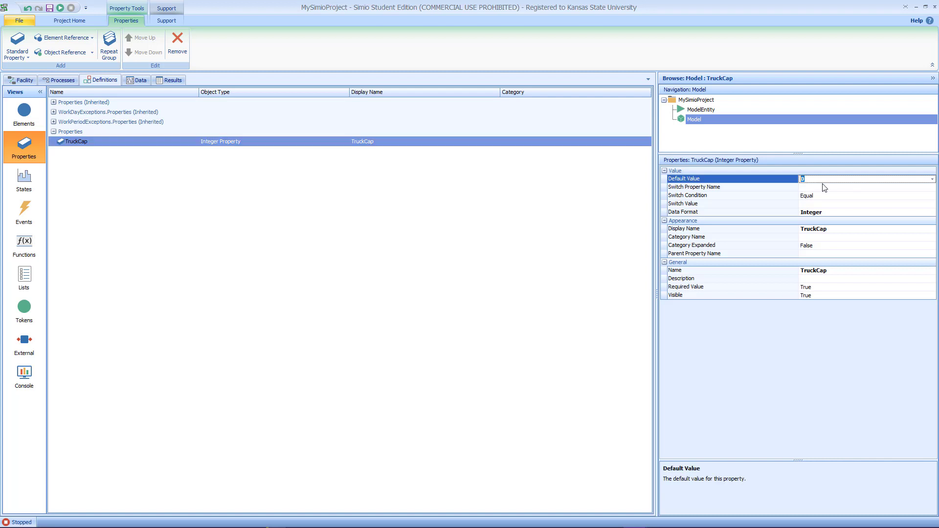
pyautogui.write('8')
pyautogui.click(386, 210)
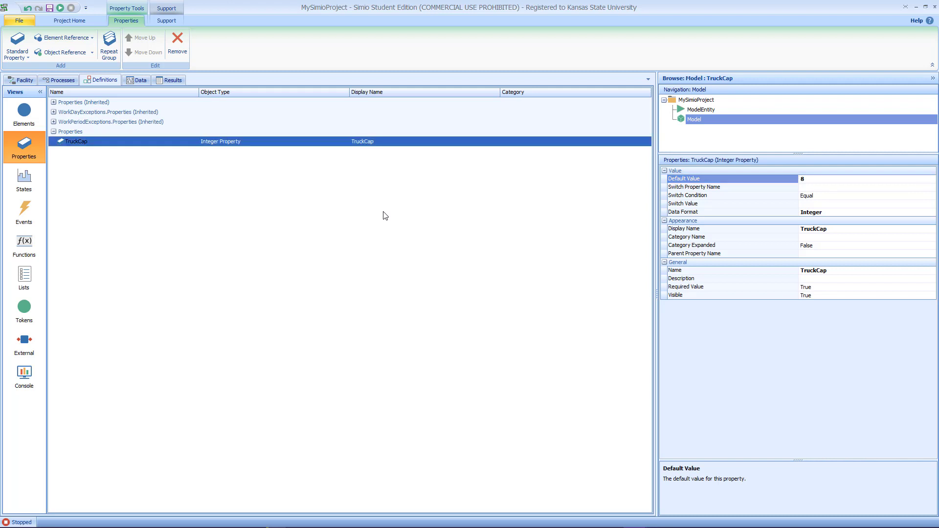
# Step: Set CombCrossDock's batch quantity to the TruckCap property
pyautogui.click(24, 80)
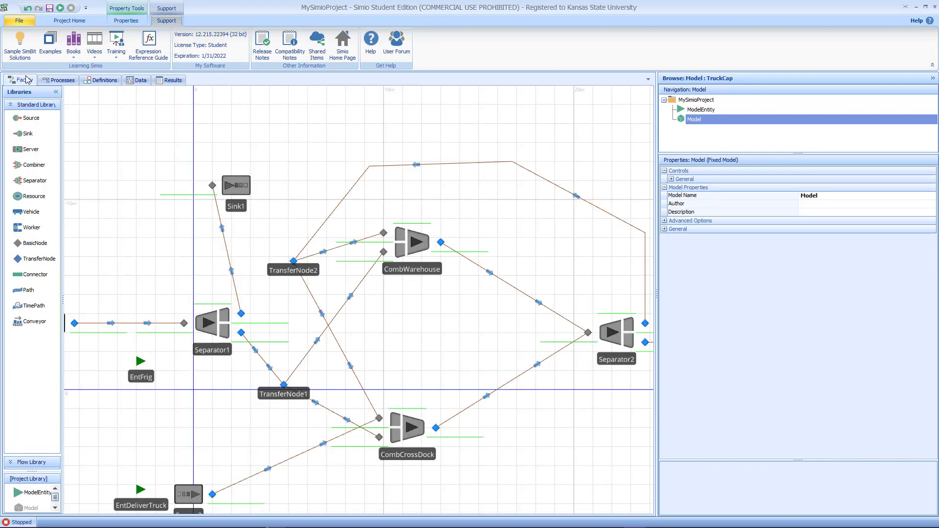
pyautogui.click(410, 437)
pyautogui.click(822, 180)
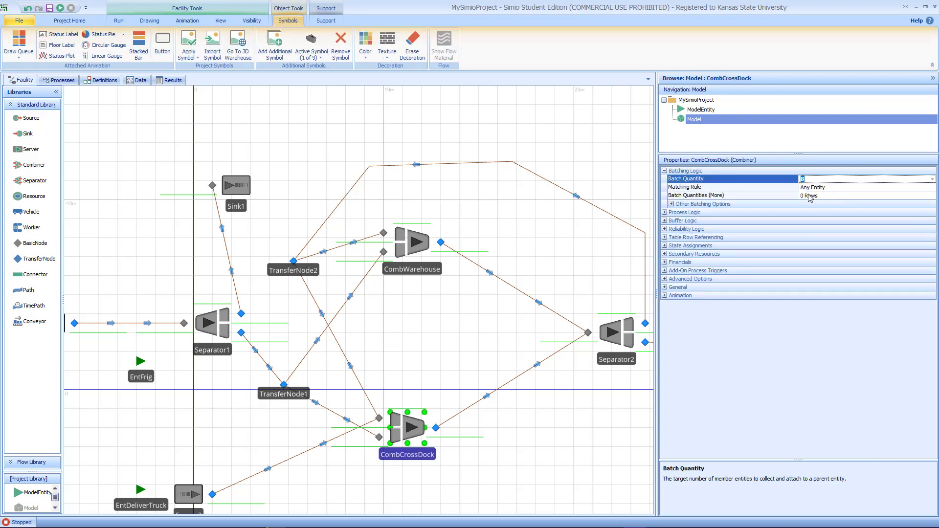
pyautogui.write('Tr')
pyautogui.write('uck c')
pyautogui.press('BackSpace')
pyautogui.moveTo(850, 181); pyautogui.dragTo(766, 189)
pyautogui.hotkey('ctrl', 'c')
# Step: Set CombWarehouse's batch quantity to TruckCap as well
pyautogui.click(424, 239)
pyautogui.click(812, 180)
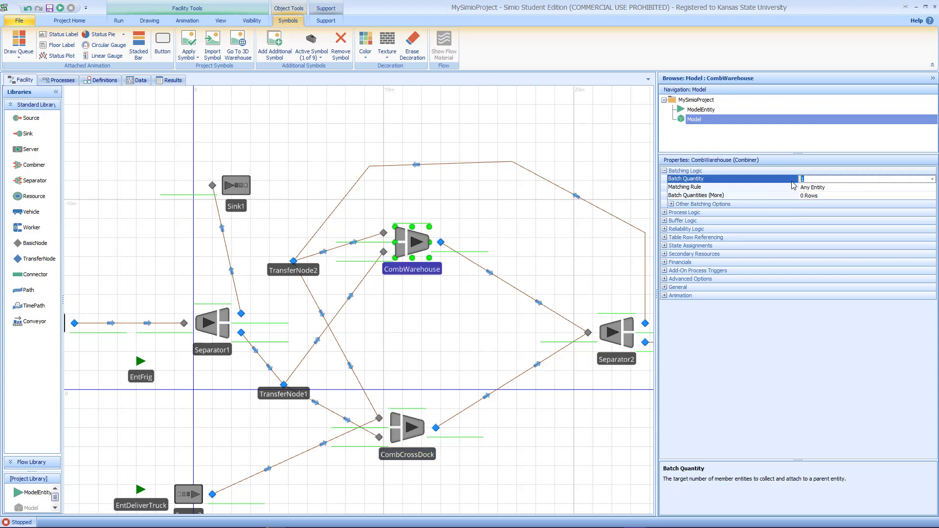
pyautogui.hotkey('ctrl', 'v')
pyautogui.click(590, 150)
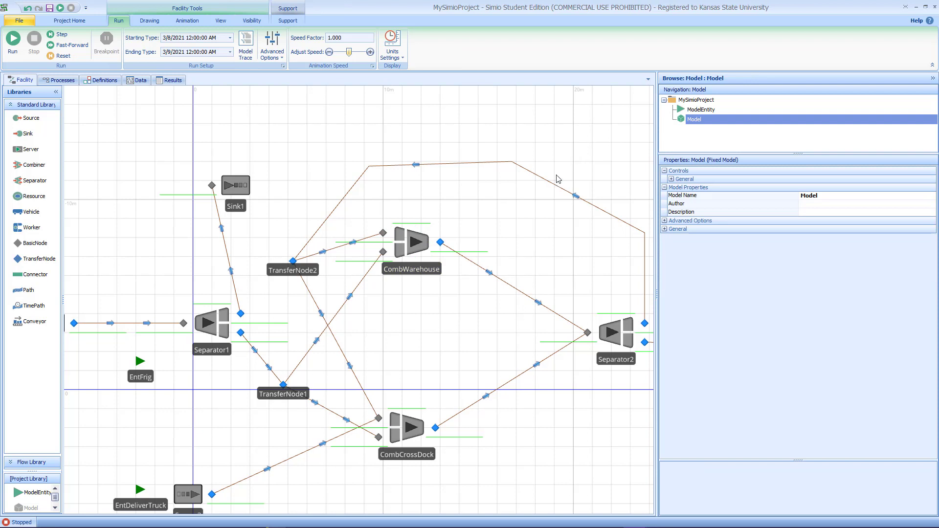
# Step: Import the Semi-Truck1.skp symbol for the EntSemiTruck entity
pyautogui.moveTo(399, 352); pyautogui.dragTo(480, 309)
pyautogui.moveTo(164, 331); pyautogui.dragTo(217, 322)
pyautogui.click(153, 276)
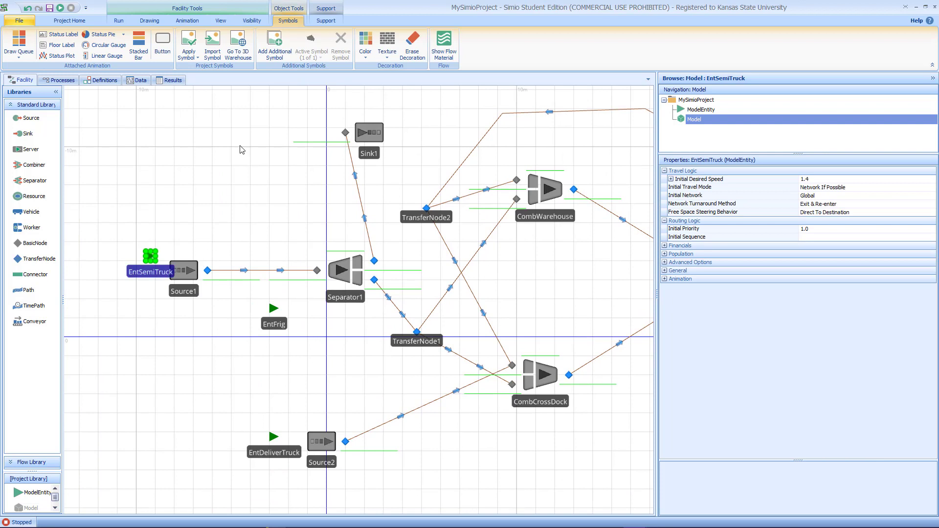
pyautogui.click(212, 46)
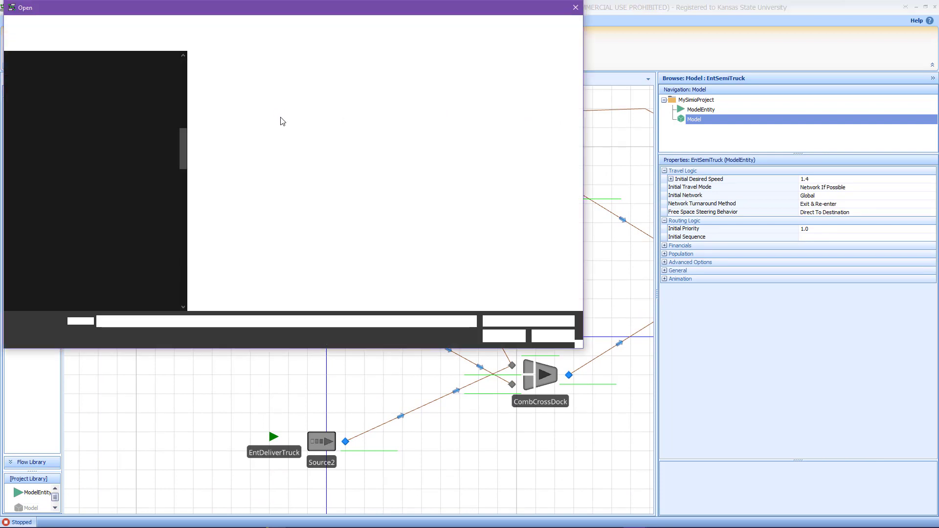
pyautogui.click(249, 84)
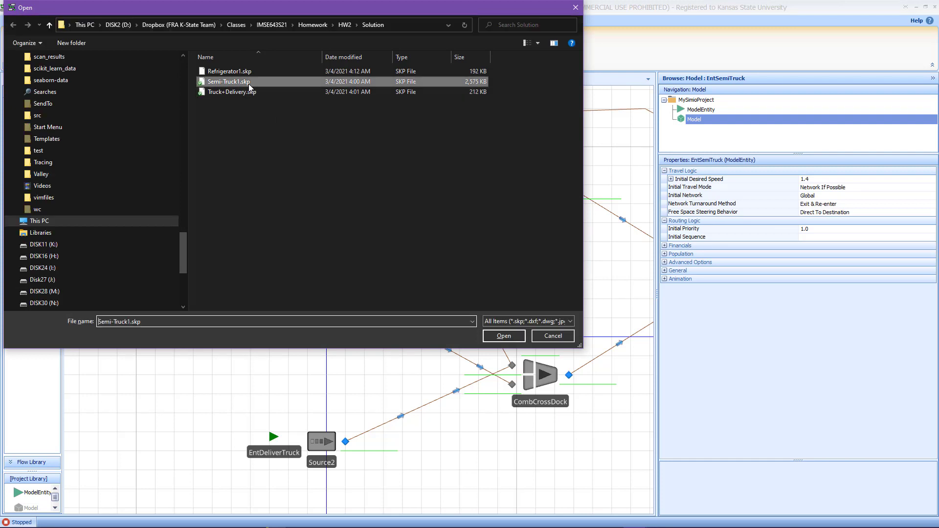
pyautogui.click(503, 336)
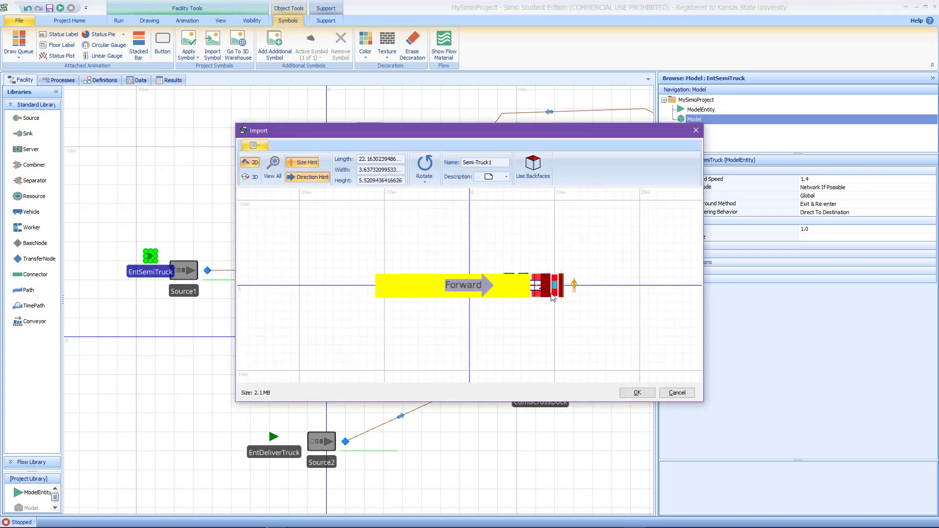
pyautogui.click(637, 394)
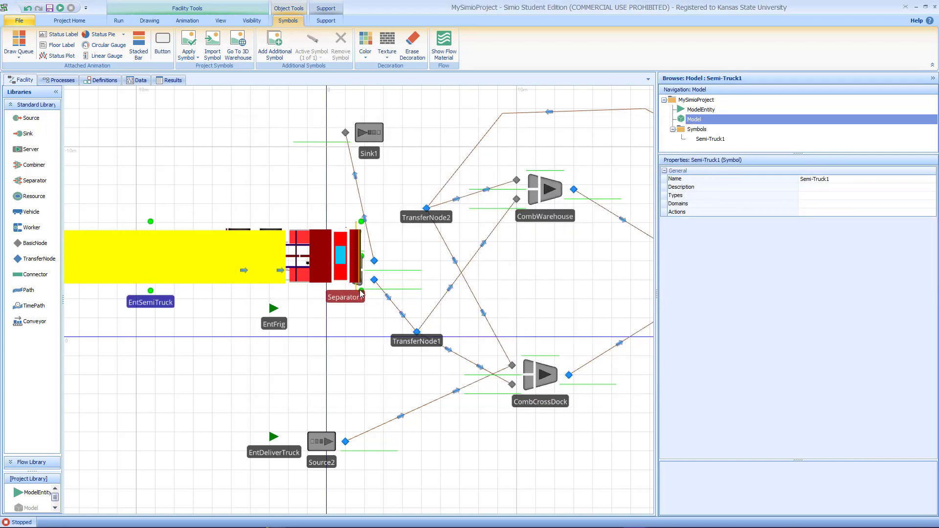
# Step: Move the separator out from under the semi-truck, then shrink the EntSemiTruck symbol and place it above Source1
pyautogui.moveTo(344, 288); pyautogui.dragTo(370, 306)
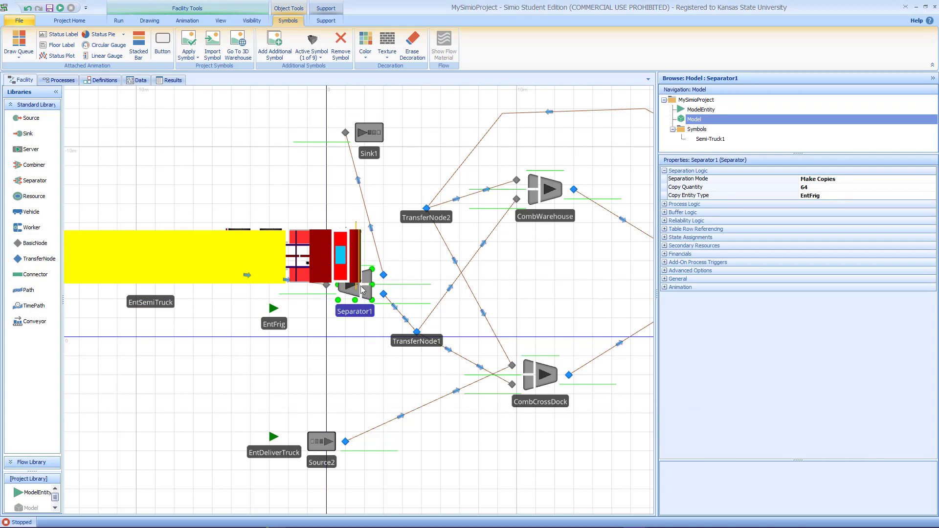
pyautogui.click(312, 258)
pyautogui.moveTo(311, 258); pyautogui.dragTo(302, 229)
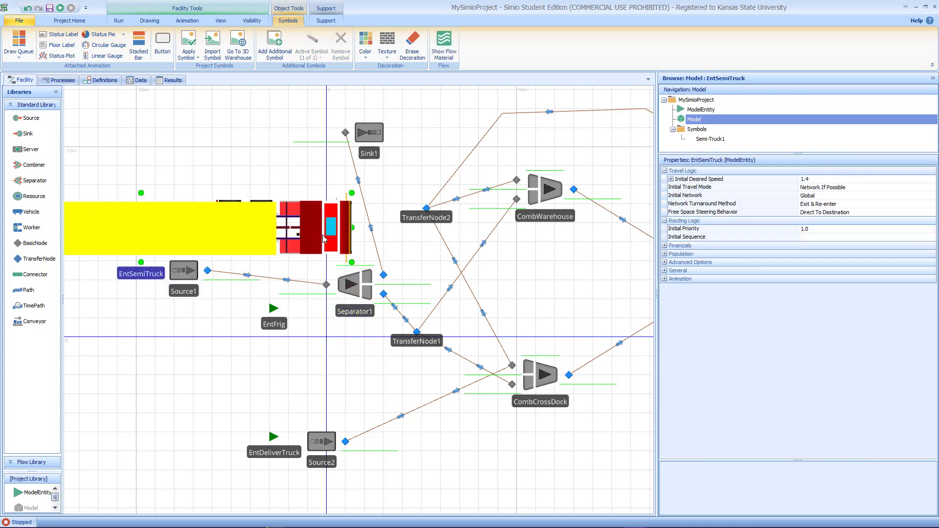
pyautogui.moveTo(352, 264); pyautogui.dragTo(320, 233)
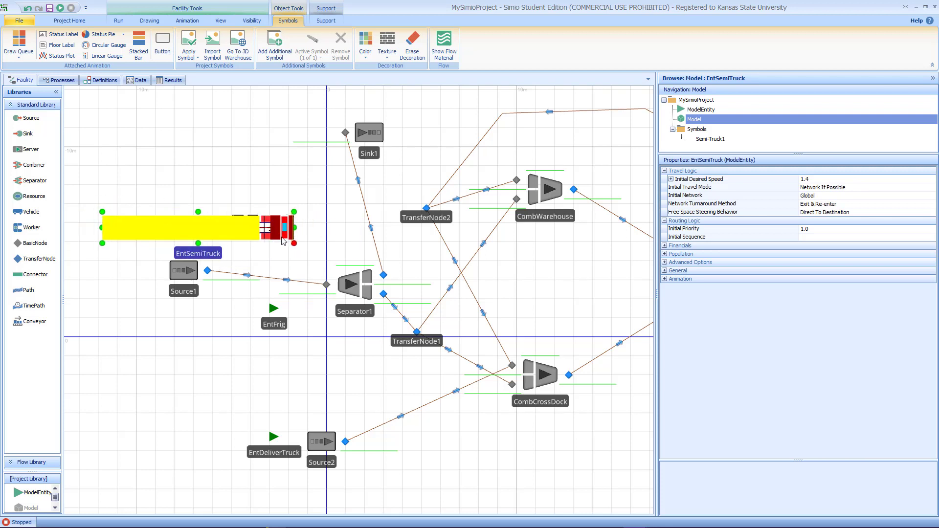
pyautogui.moveTo(296, 243); pyautogui.dragTo(186, 231)
# Step: Import the Truck+Delivery.skp symbol for the EntDeliverTruck entity, rotated 90 degrees
pyautogui.press('3')
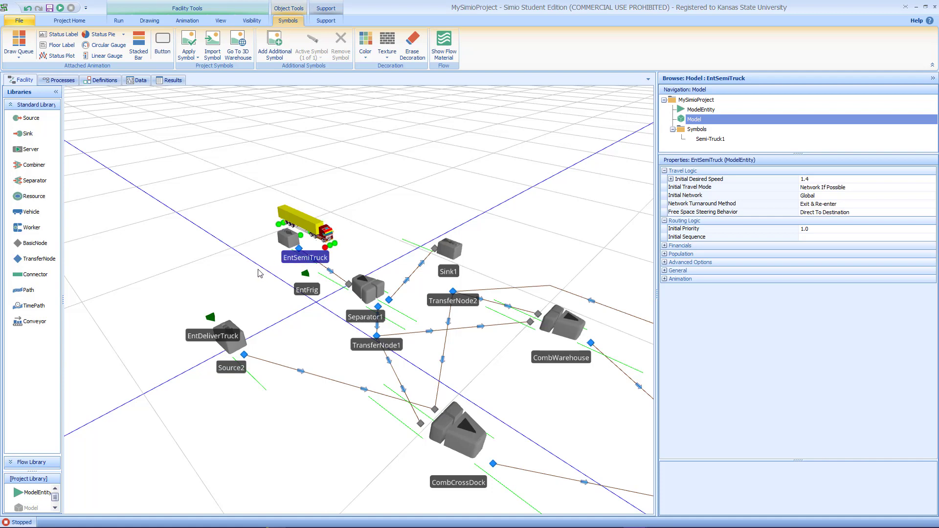
pyautogui.press('2')
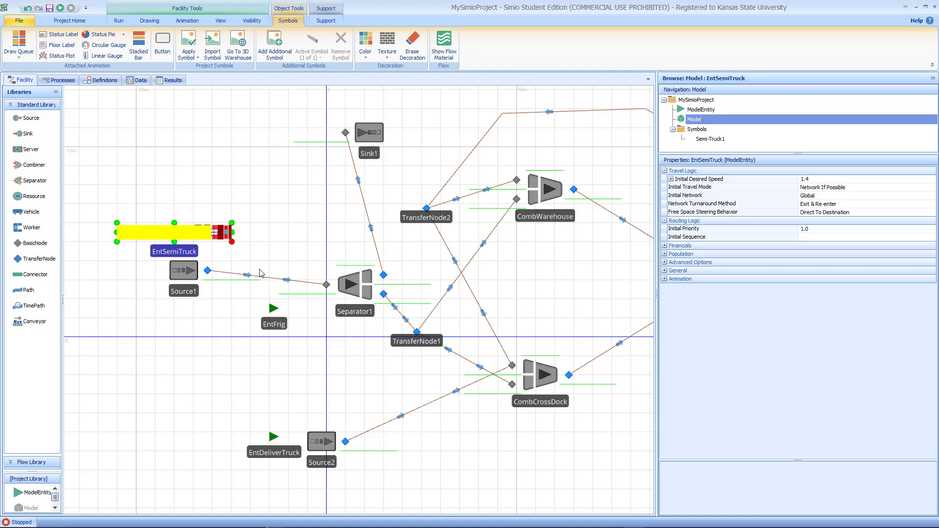
pyautogui.click(273, 453)
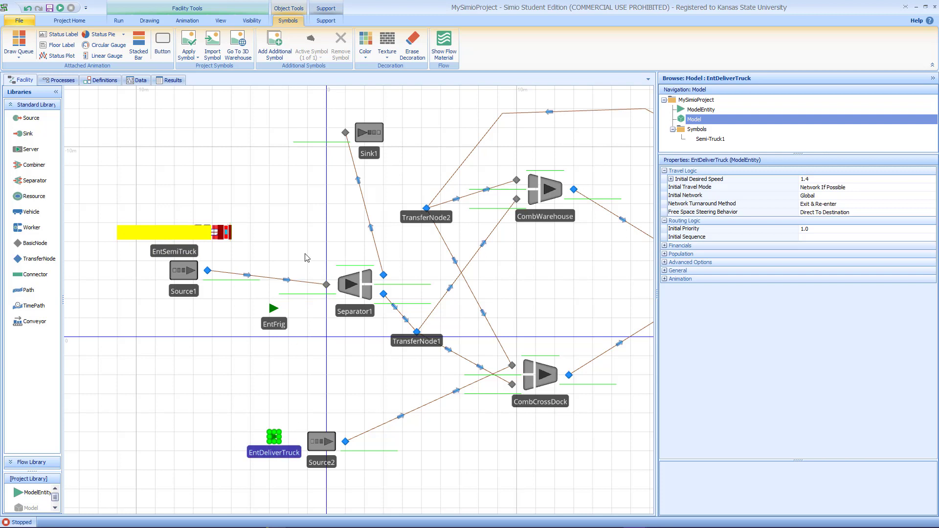
pyautogui.click(213, 54)
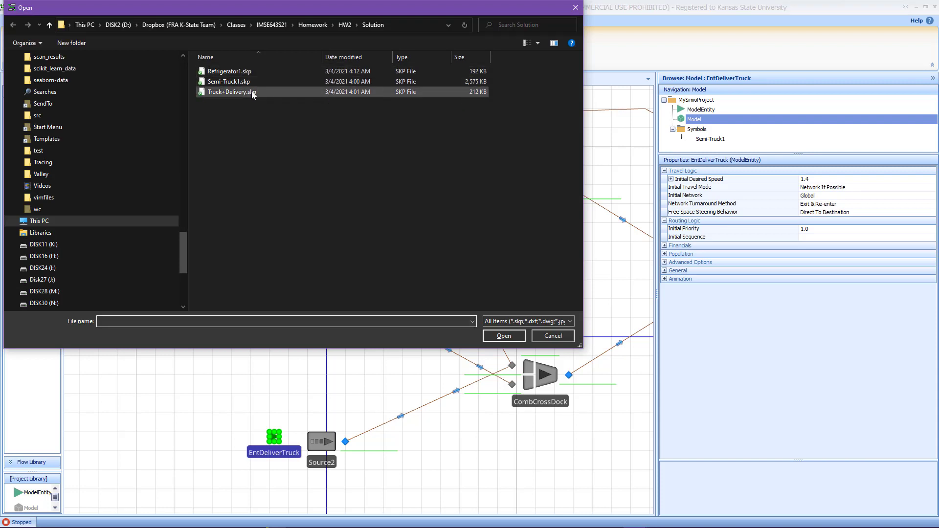
pyautogui.click(253, 93)
pyautogui.click(485, 335)
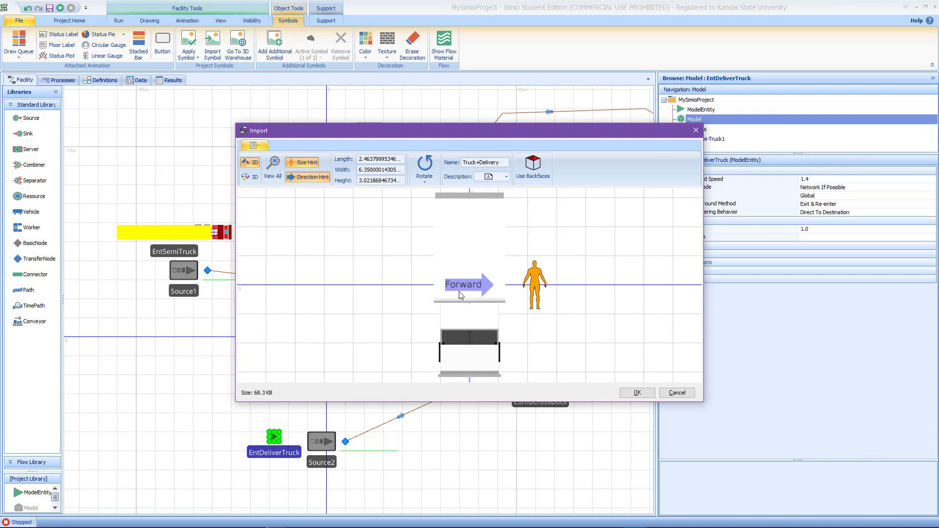
pyautogui.click(425, 175)
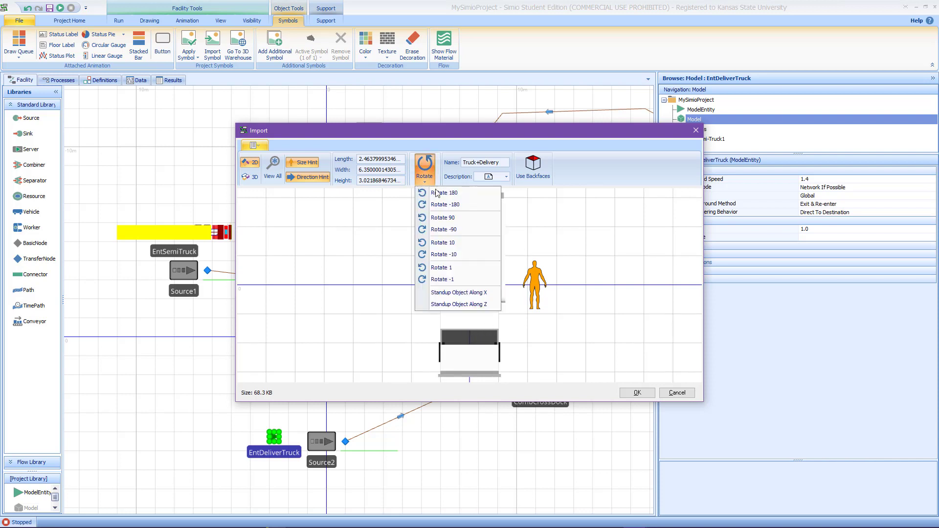
pyautogui.click(443, 218)
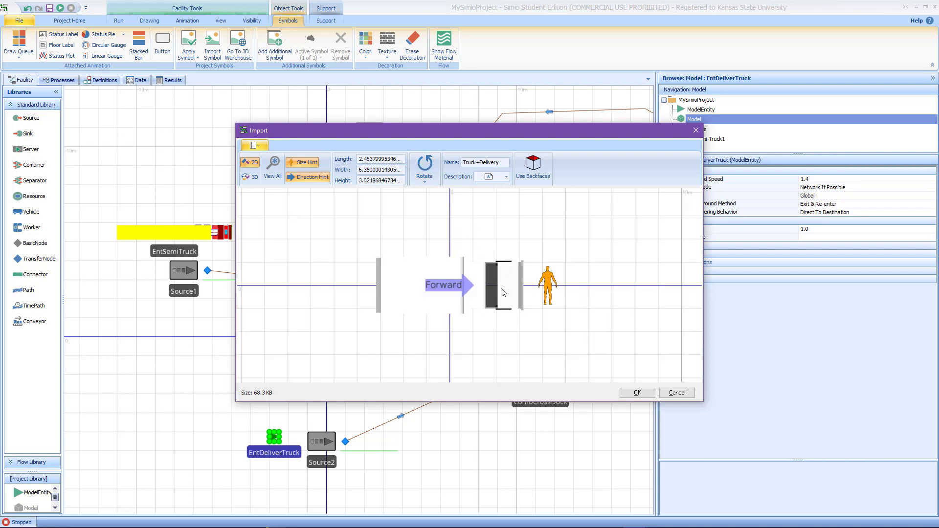
pyautogui.click(631, 393)
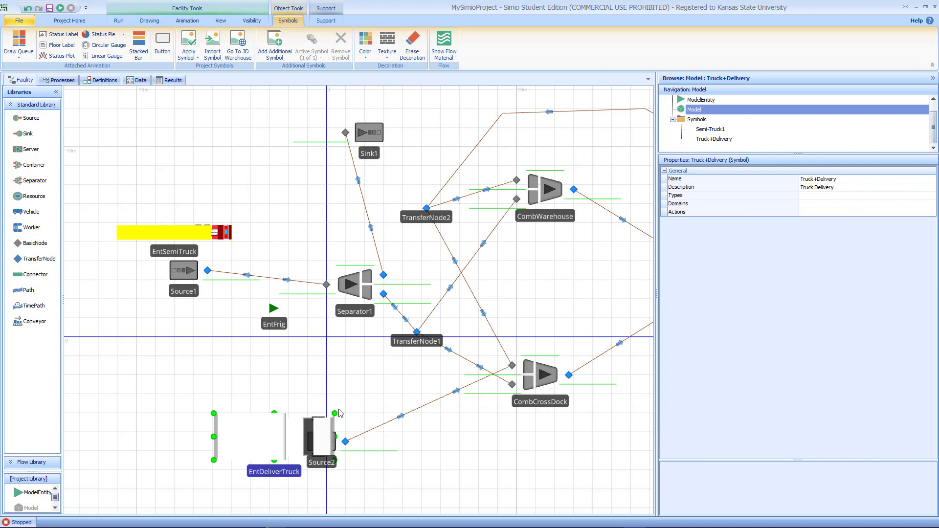
# Step: Shrink the EntDeliverTruck symbol and paint part of the delivery truck a light pink colour
pyautogui.moveTo(336, 416); pyautogui.dragTo(276, 415)
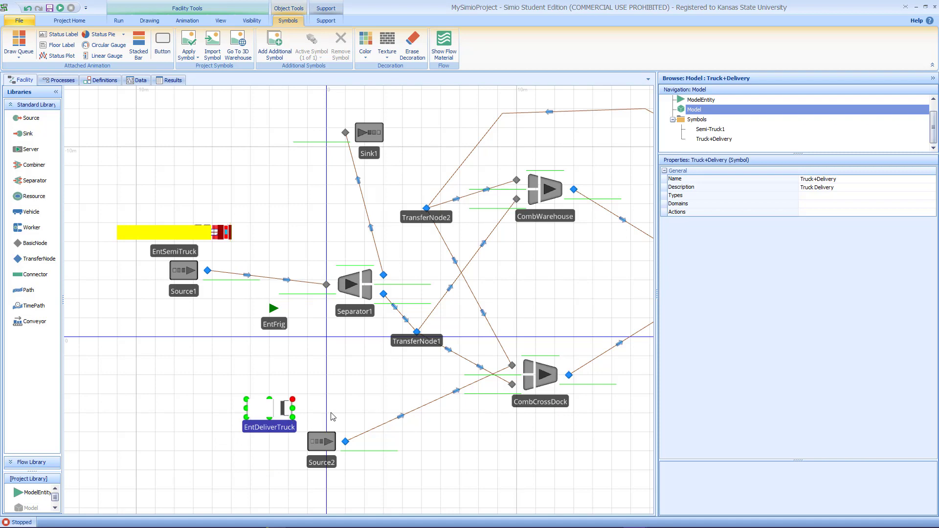
pyautogui.press('3')
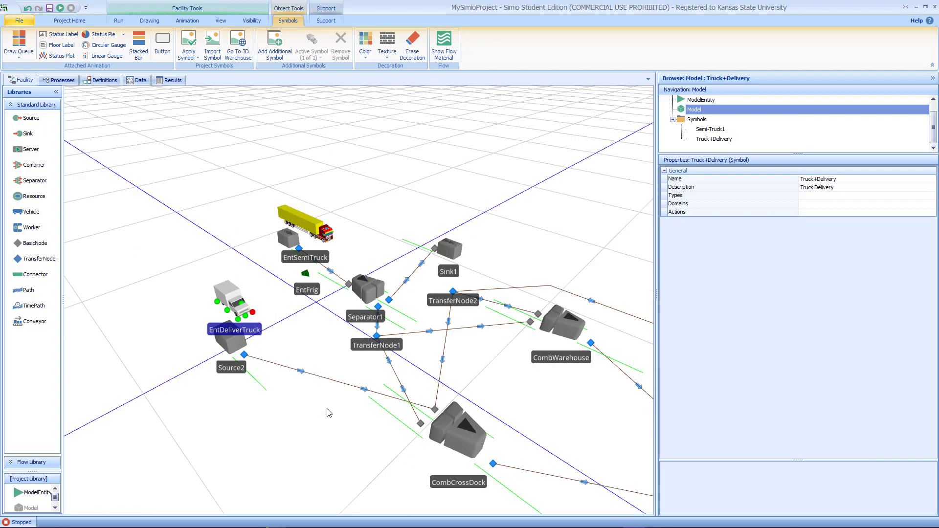
pyautogui.click(365, 43)
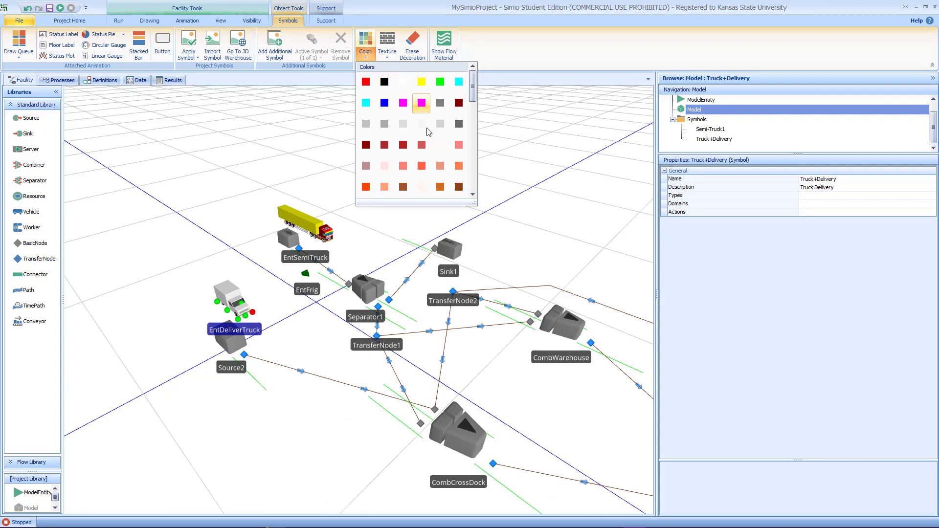
pyautogui.click(386, 169)
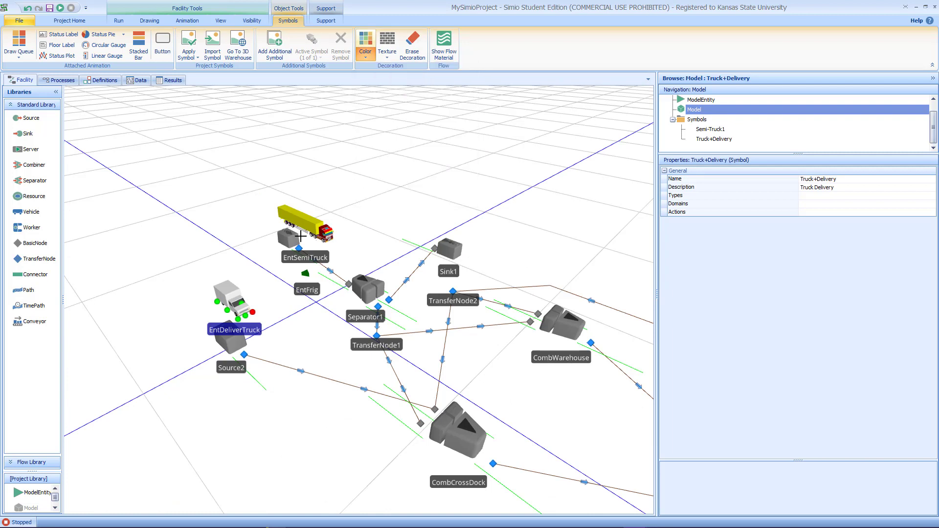
pyautogui.click(232, 292)
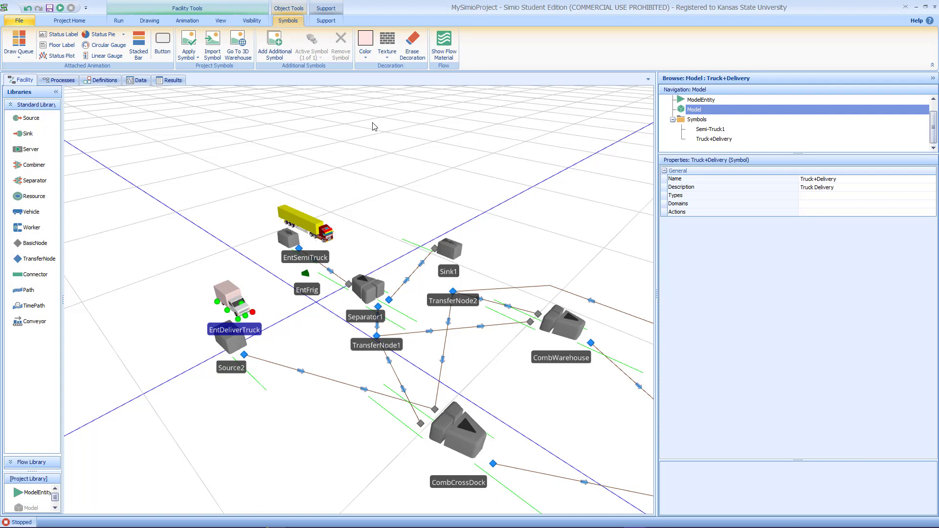
# Step: Paint another part of the delivery truck purple
pyautogui.click(376, 61)
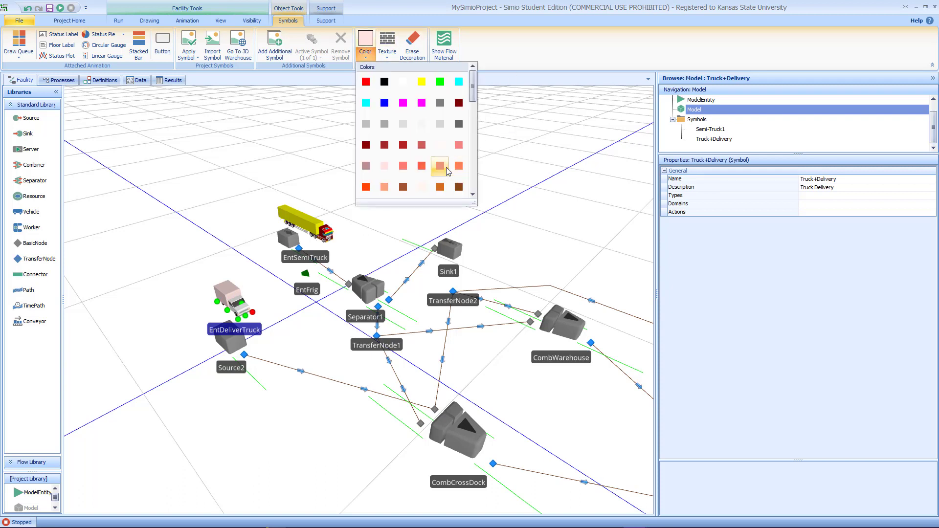
pyautogui.scroll(-5, 445, 167)
pyautogui.click(458, 104)
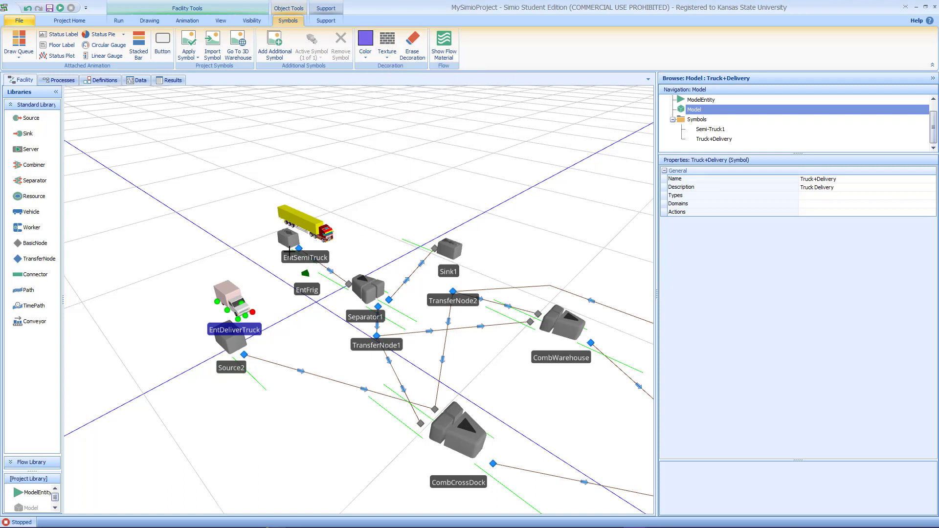
pyautogui.click(237, 301)
pyautogui.press('2')
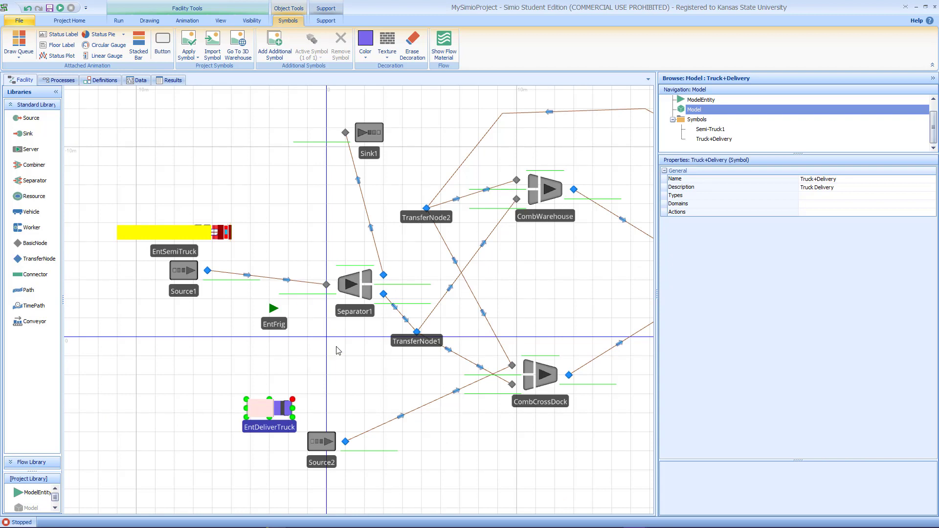
# Step: Set Source1's interarrival time to Random.Uniform(160,250)
pyautogui.click(195, 275)
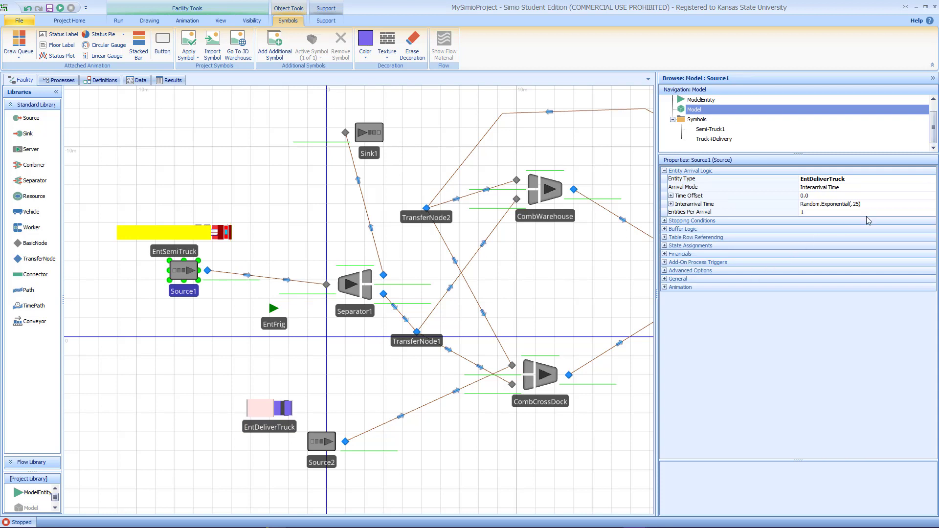
pyautogui.click(882, 208)
pyautogui.click(932, 204)
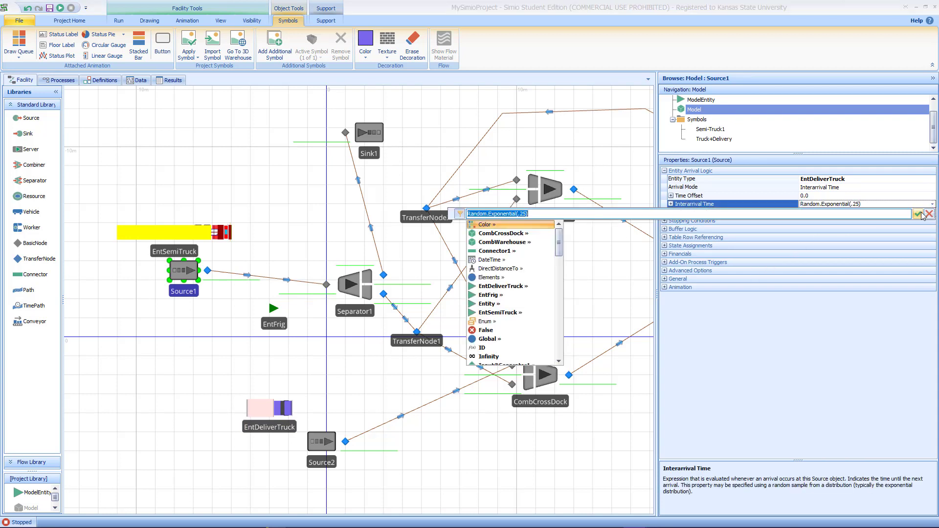
pyautogui.write('Ran')
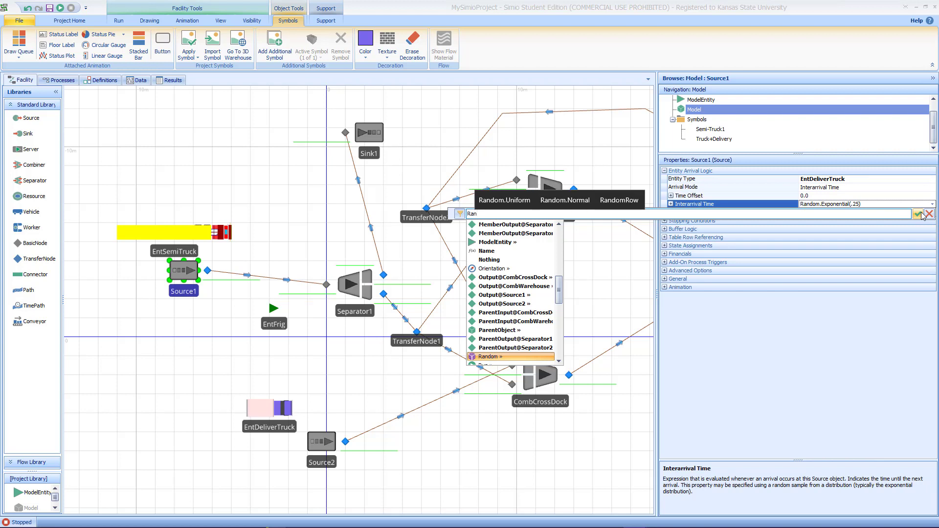
pyautogui.write('dom.')
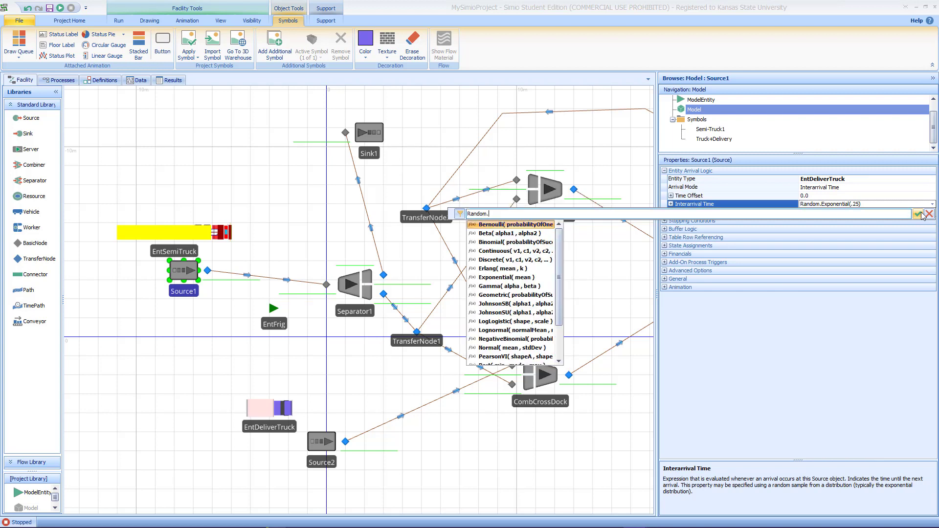
pyautogui.write('Un')
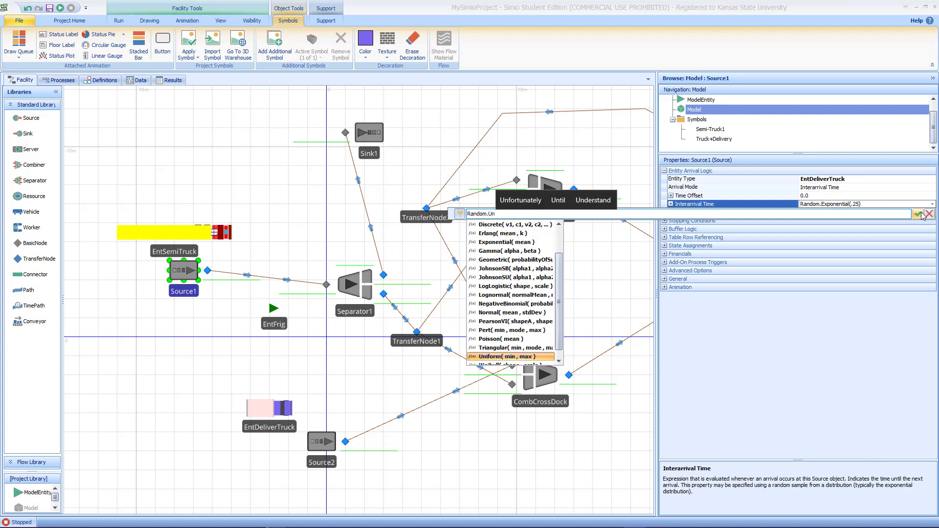
pyautogui.press('Tab')
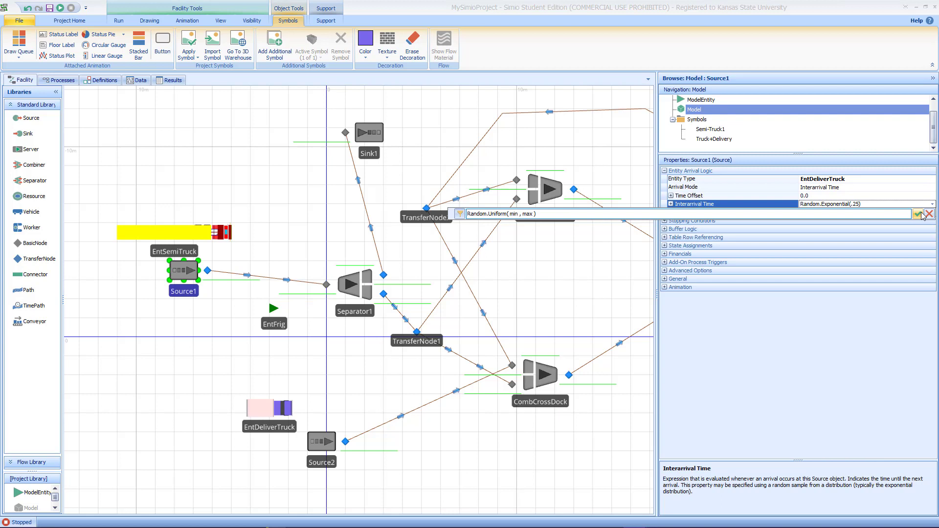
pyautogui.write('160,250')
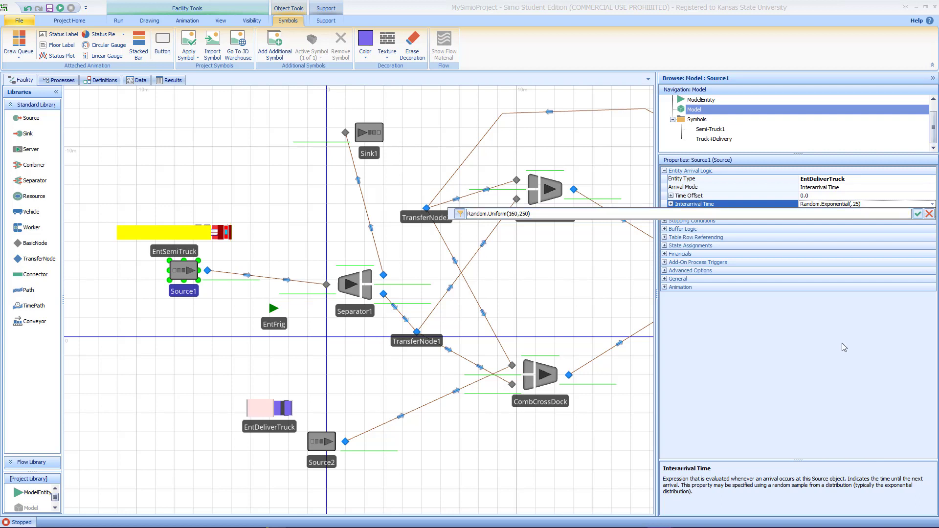
pyautogui.click(917, 214)
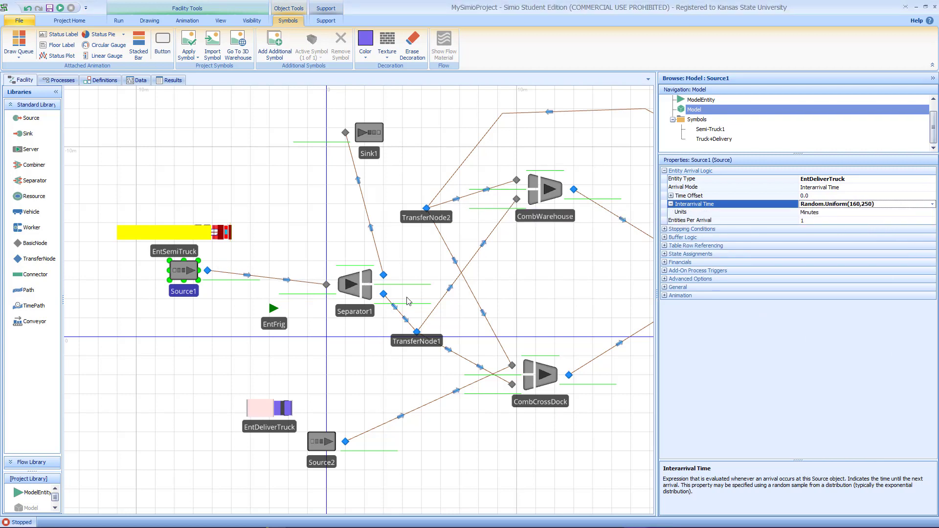
# Step: Set Separator1's copy quantity to 8*TruckCap
pyautogui.click(366, 294)
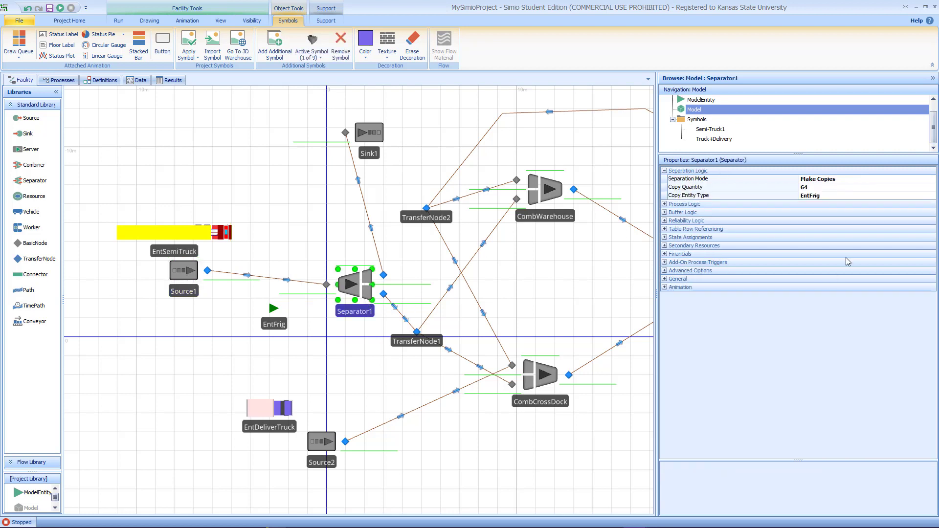
pyautogui.click(813, 189)
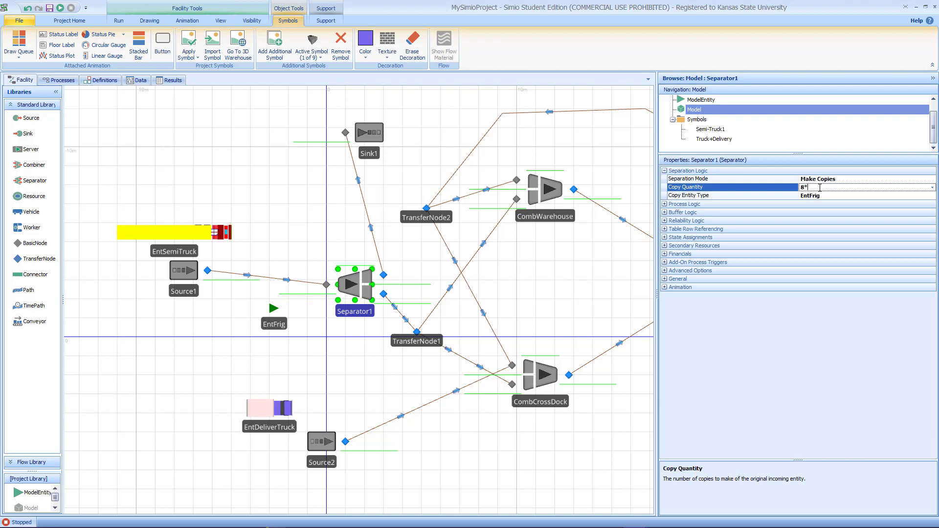
pyautogui.write('8*Tr')
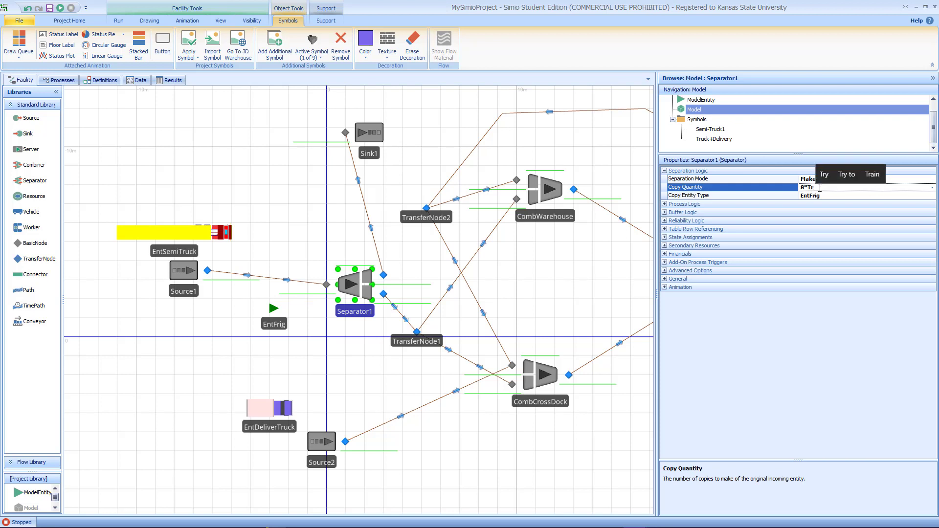
pyautogui.write('uck')
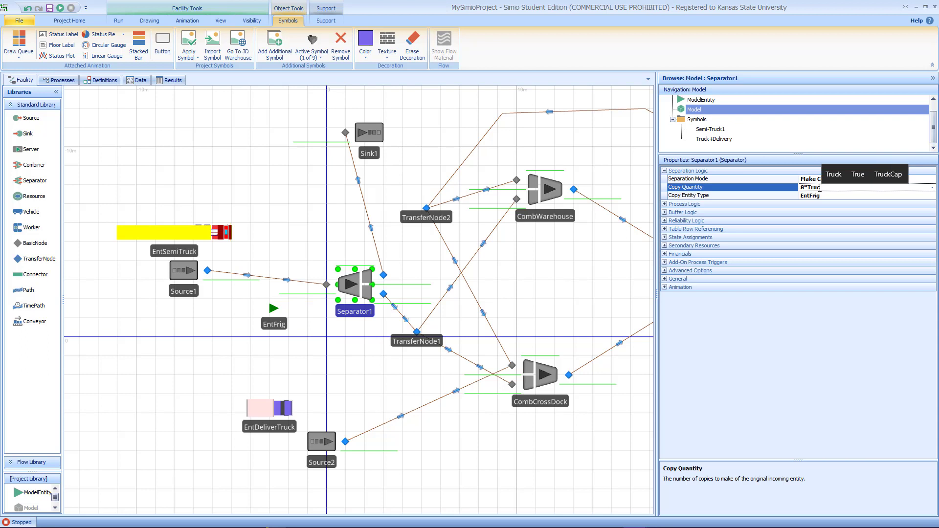
pyautogui.write('Ca')
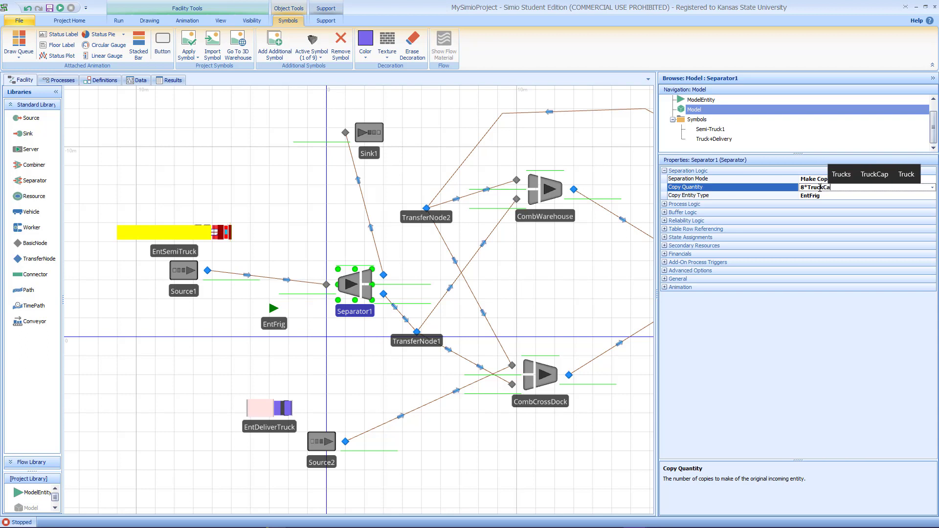
pyautogui.write('p')
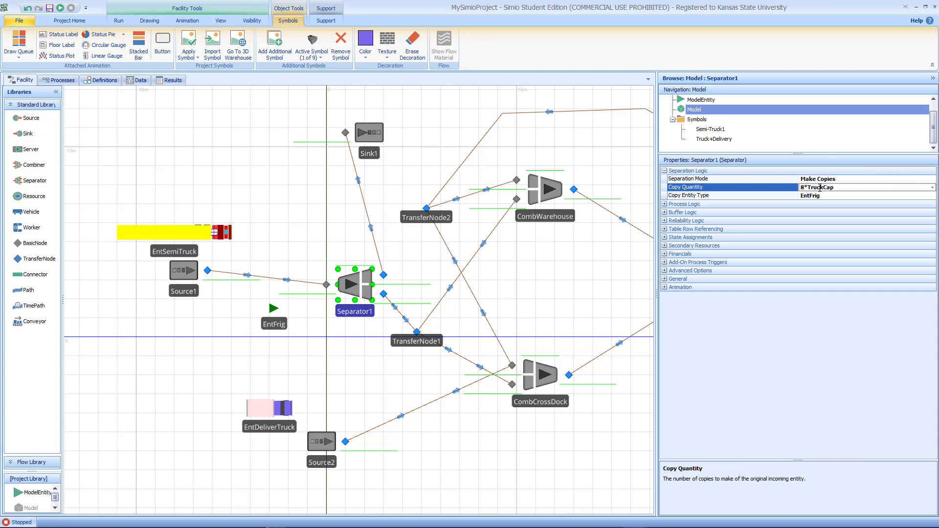
pyautogui.click(362, 340)
# Step: Review the arrival properties of Source2 and Source1
pyautogui.moveTo(360, 339); pyautogui.dragTo(263, 327)
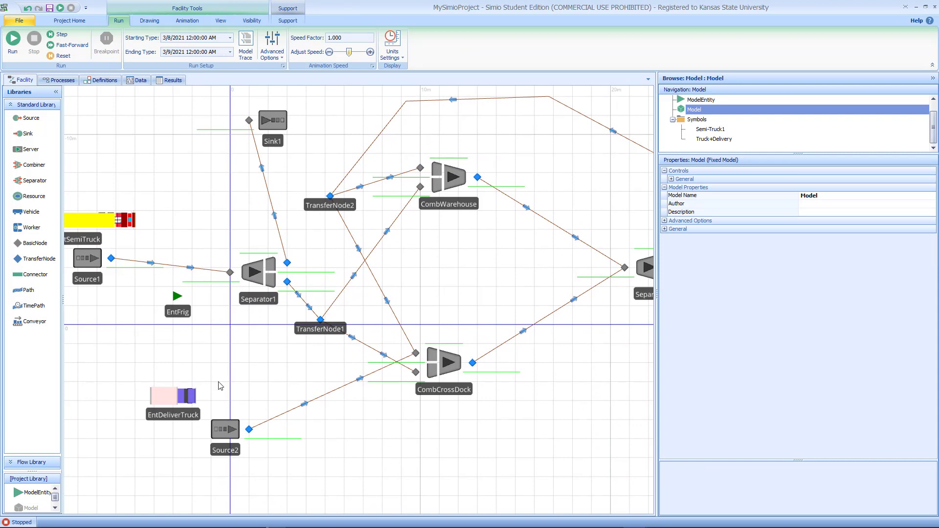
pyautogui.click(223, 427)
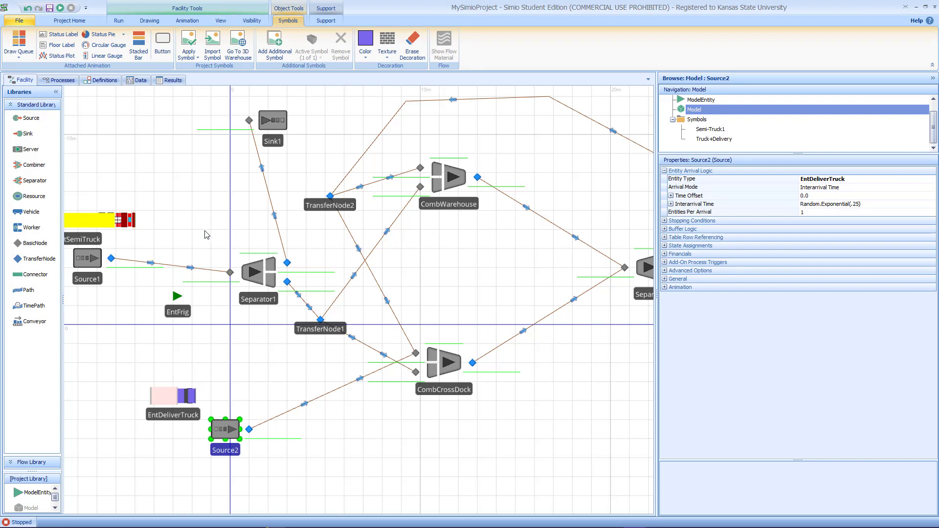
pyautogui.click(92, 261)
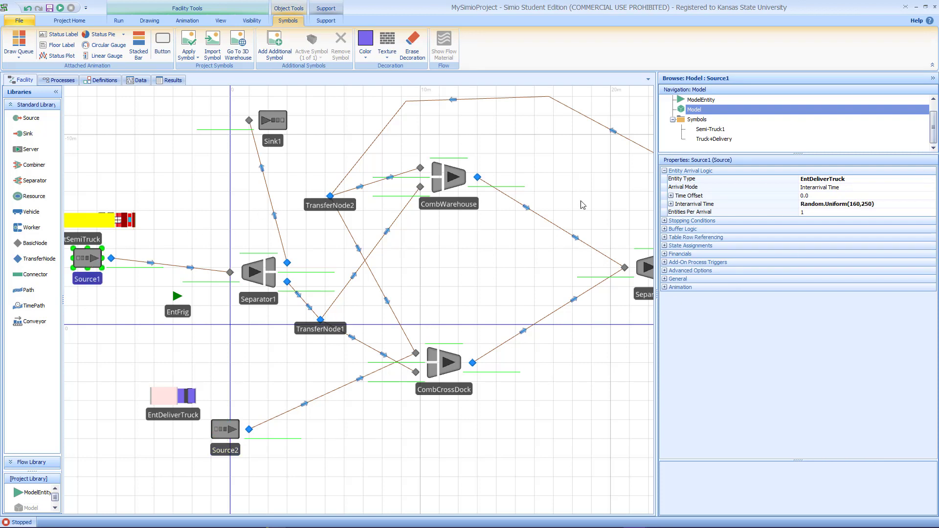
# Step: Set Source1's entity type to EntSemiTruck
pyautogui.click(909, 180)
pyautogui.click(932, 180)
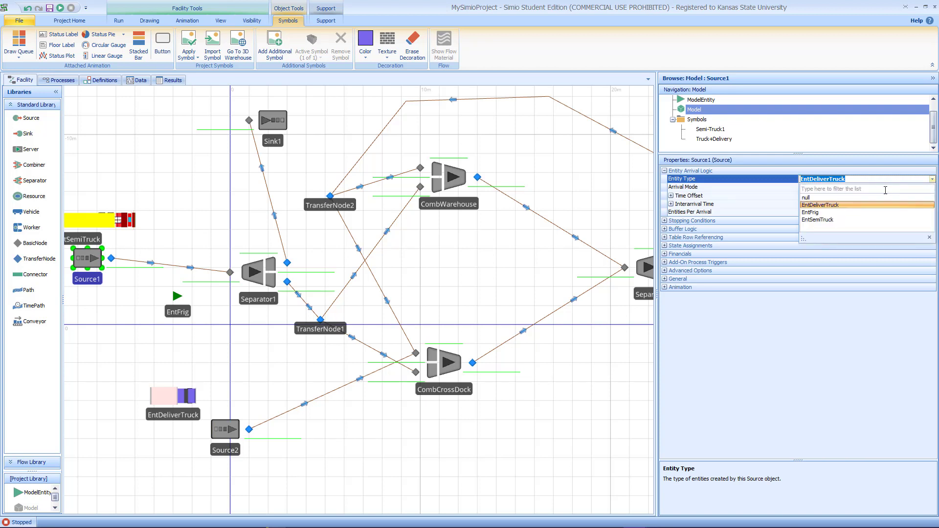
pyautogui.click(830, 224)
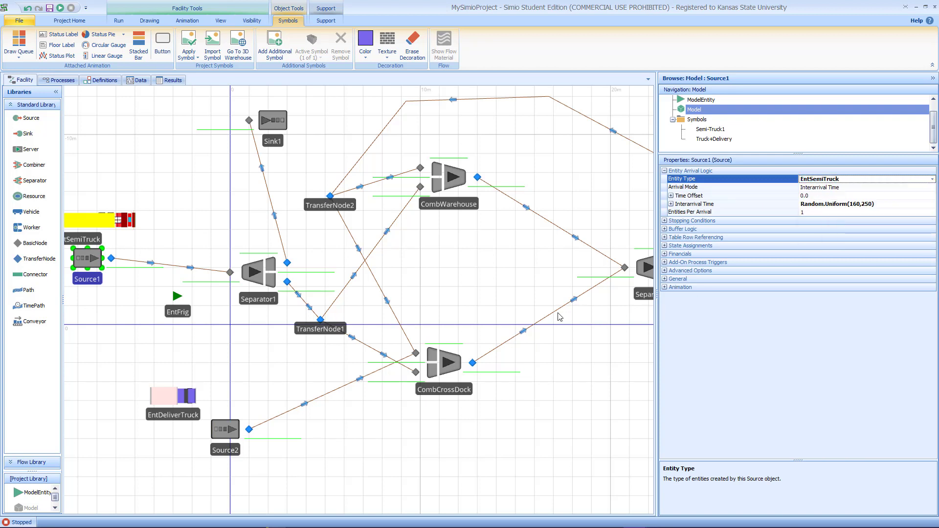
# Step: Set Source2's interarrival time to 0 and its entities per arrival to 3
pyautogui.click(231, 430)
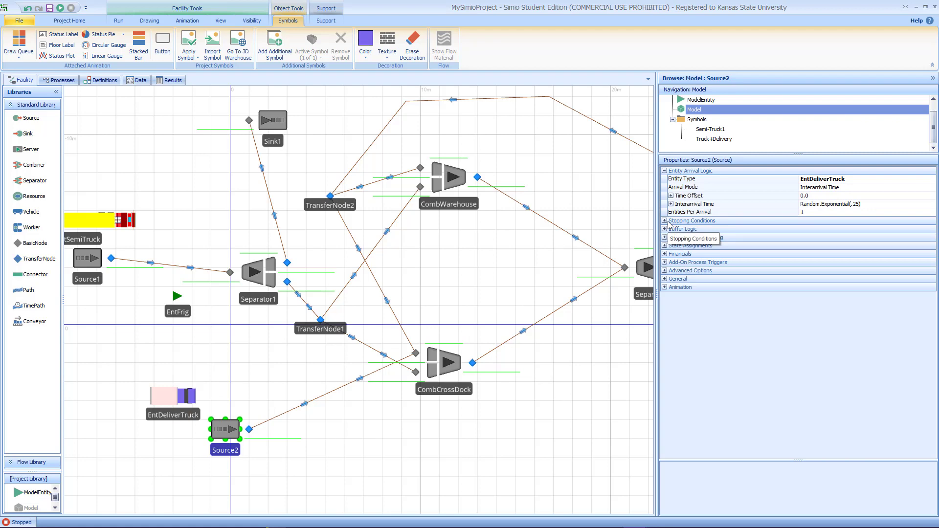
pyautogui.moveTo(574, 332); pyautogui.dragTo(496, 397)
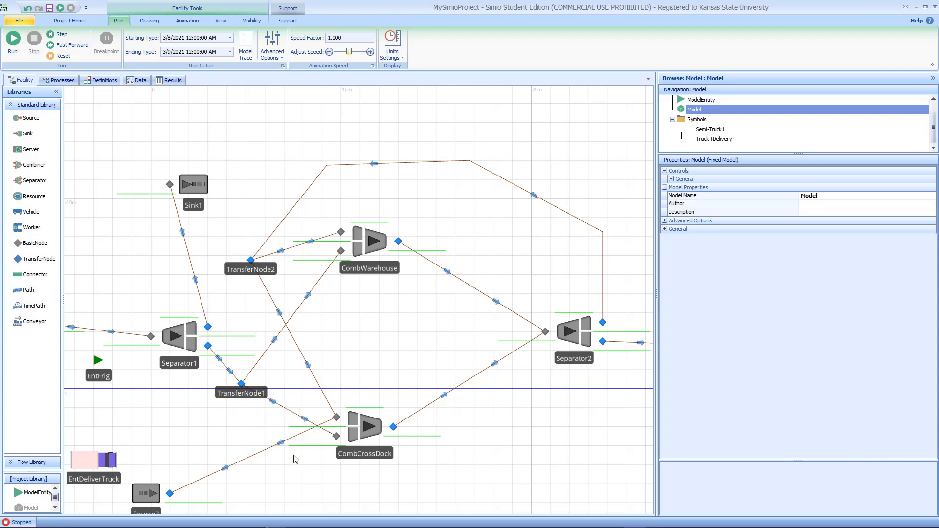
pyautogui.moveTo(293, 470); pyautogui.dragTo(325, 392)
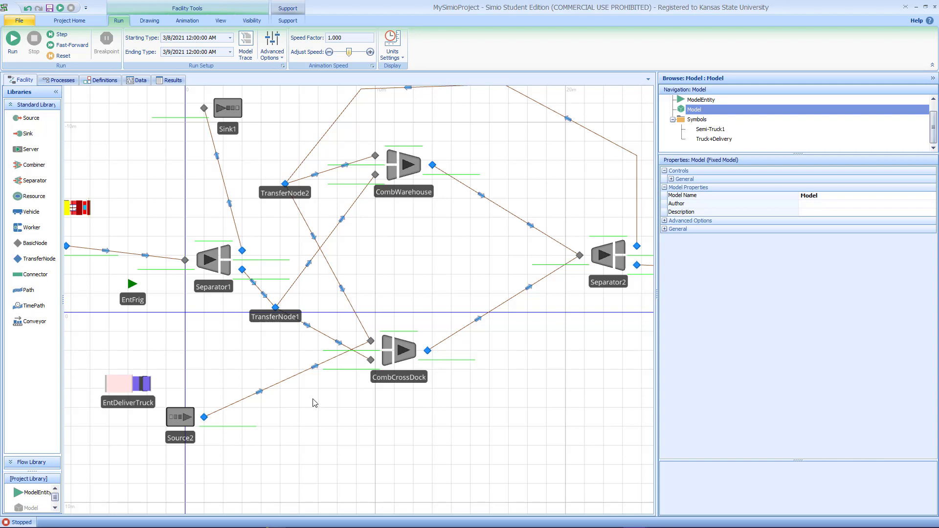
pyautogui.click(188, 419)
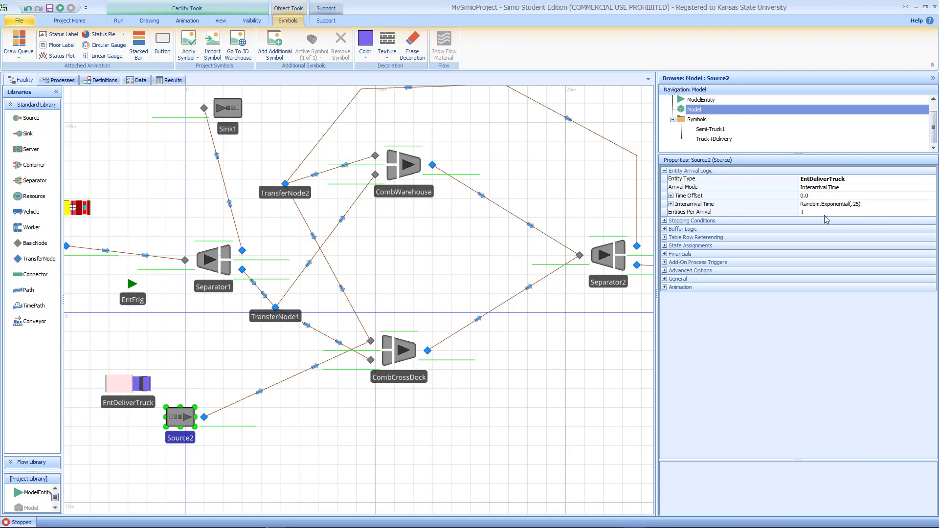
pyautogui.click(802, 213)
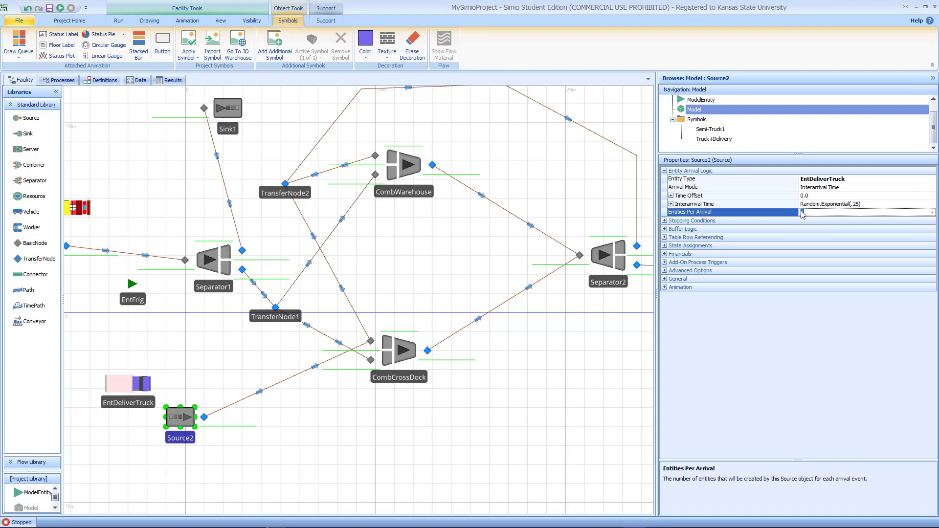
pyautogui.click(864, 204)
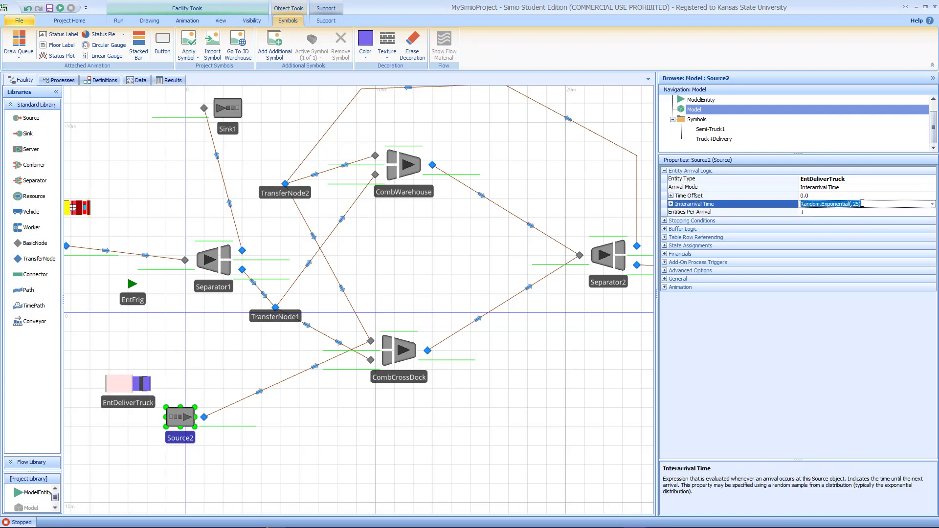
pyautogui.write('0')
pyautogui.click(824, 215)
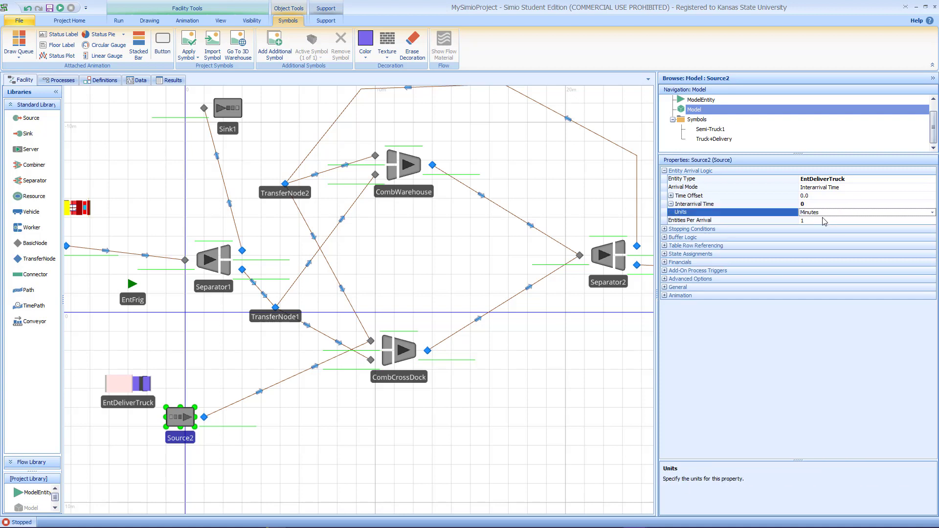
pyautogui.click(817, 222)
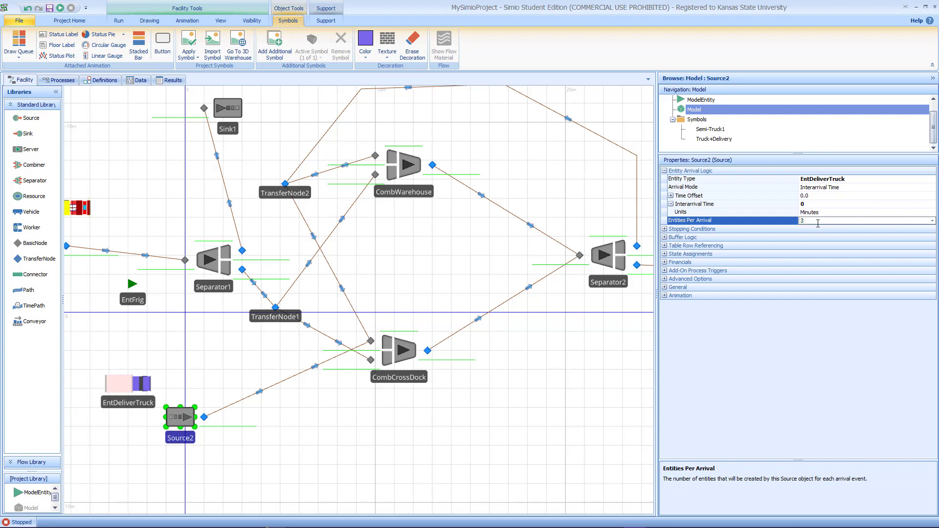
pyautogui.write('3')
# Step: Limit Source2's maximum arrivals to 1 in its stopping conditions
pyautogui.click(665, 229)
pyautogui.click(820, 239)
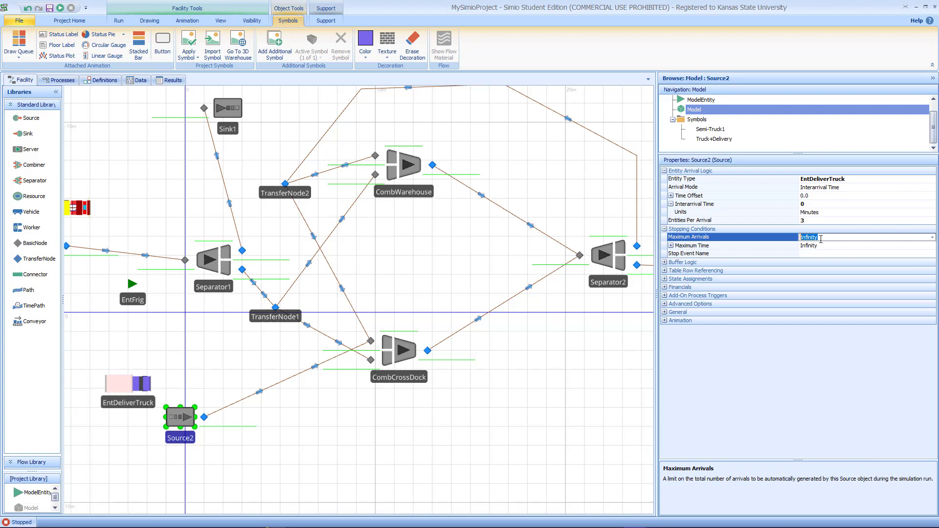
pyautogui.write('1')
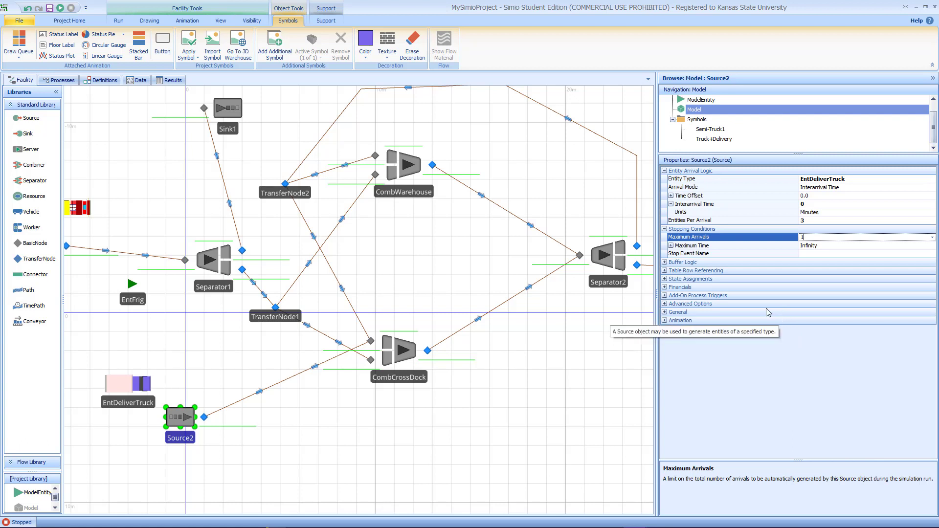
pyautogui.click(554, 325)
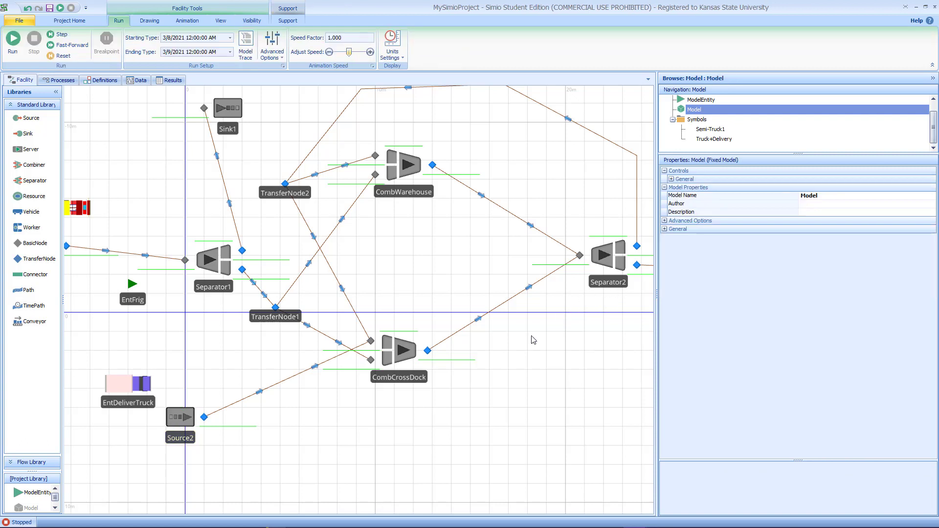
pyautogui.click(180, 420)
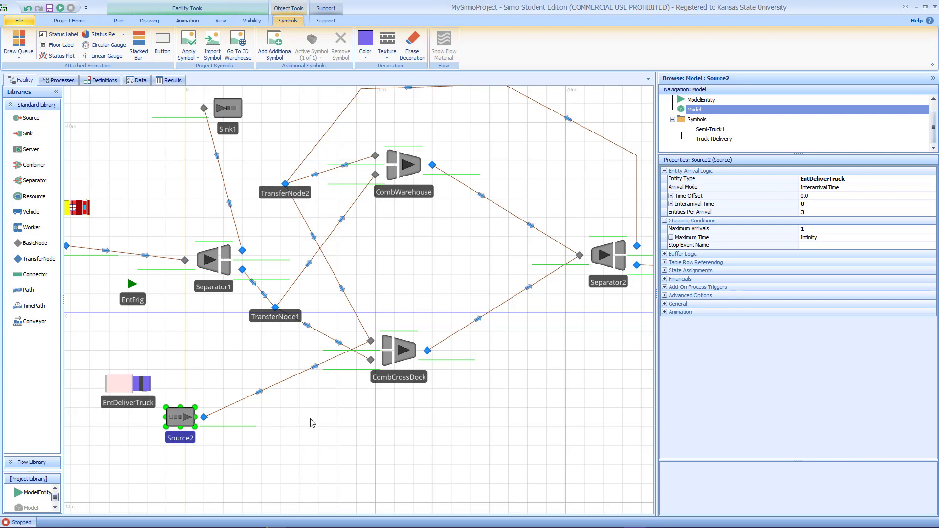
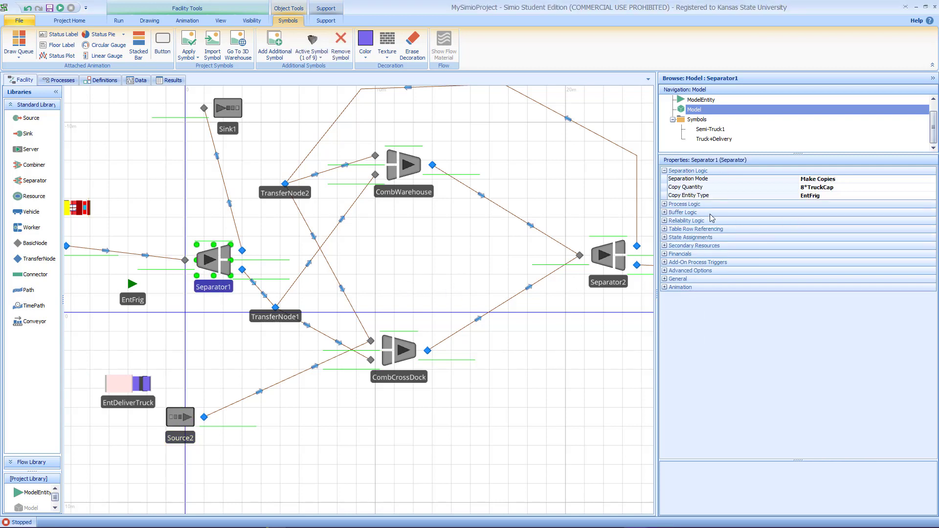
# Step: Set Separator1's processing time to Random.Pert(15,25,35)
pyautogui.click(664, 204)
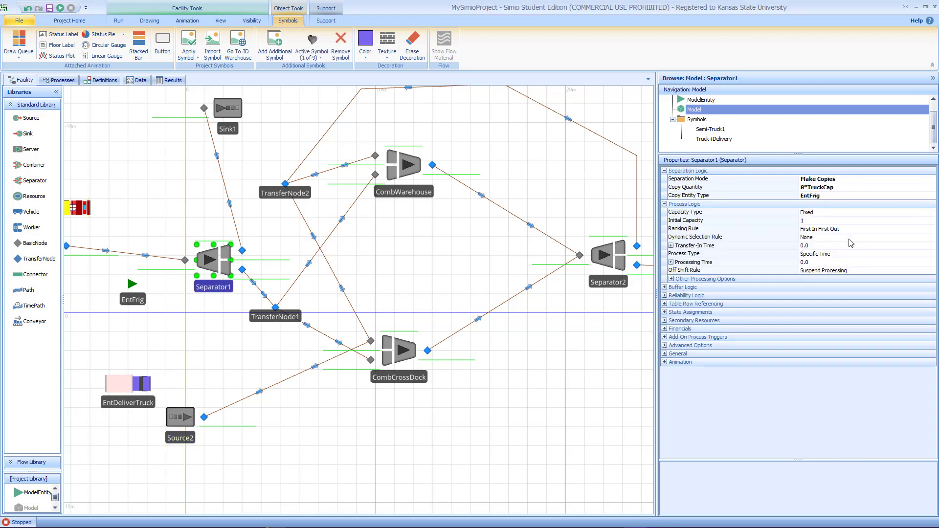
pyautogui.click(869, 264)
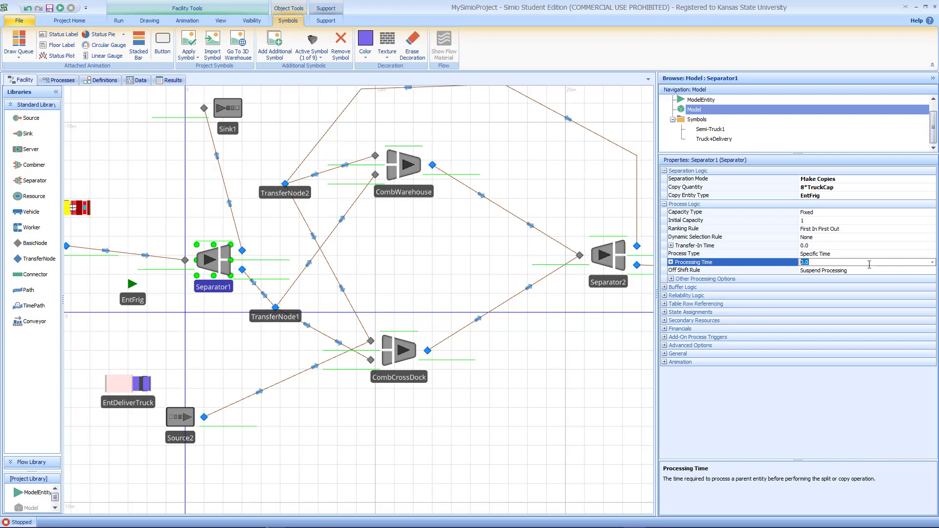
pyautogui.click(932, 263)
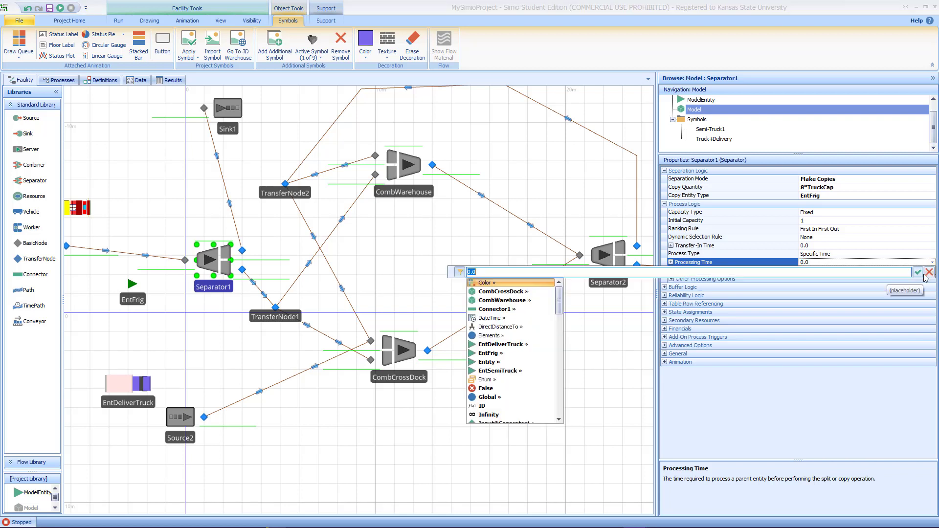
pyautogui.write('random.Pert')
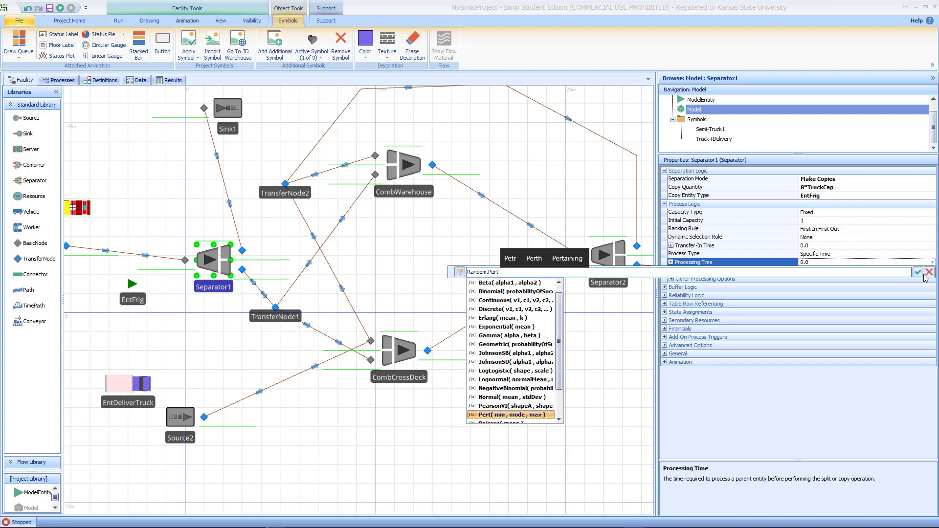
pyautogui.write('(min , mode , max')
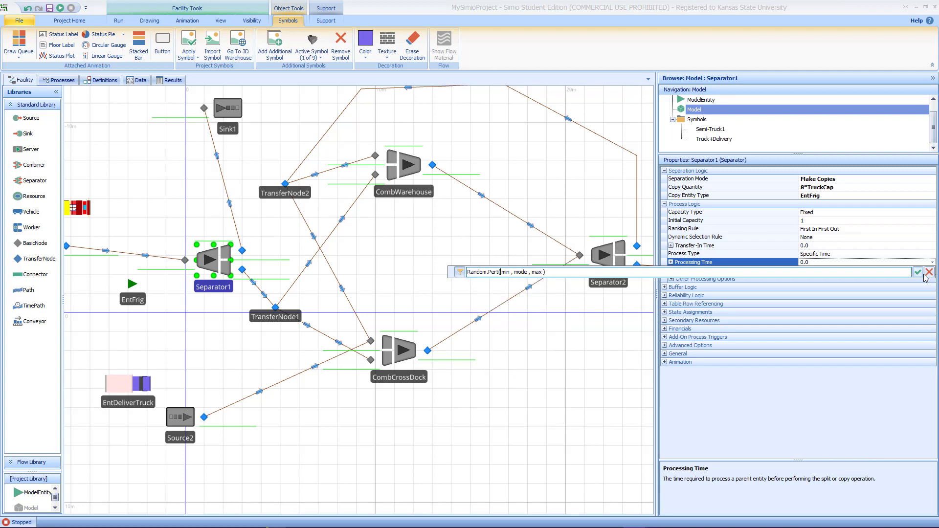
pyautogui.write('15,25,35')
pyautogui.press('Delete')
pyautogui.press('Delete')
pyautogui.press('Delete')
pyautogui.press('Delete')
pyautogui.press('Delete')
pyautogui.press('Delete')
pyautogui.press('Delete')
pyautogui.press('Delete')
pyautogui.press('Delete')
pyautogui.press('Delete')
pyautogui.press('Delete')
pyautogui.press('Delete')
pyautogui.press('Delete')
pyautogui.press('Delete')
pyautogui.press('Return')
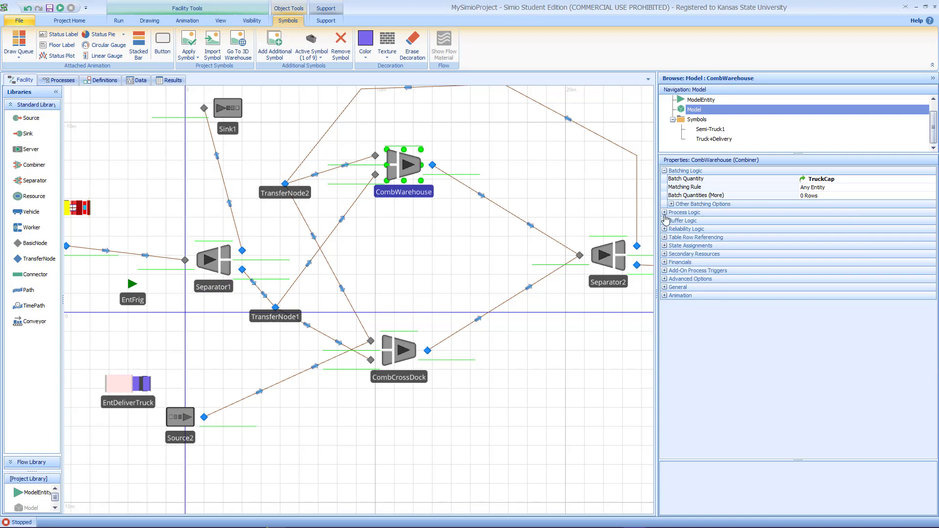
# Step: Paste Random.Pert(15,25,35) as CombWarehouse's processing time
pyautogui.click(665, 213)
pyautogui.click(831, 264)
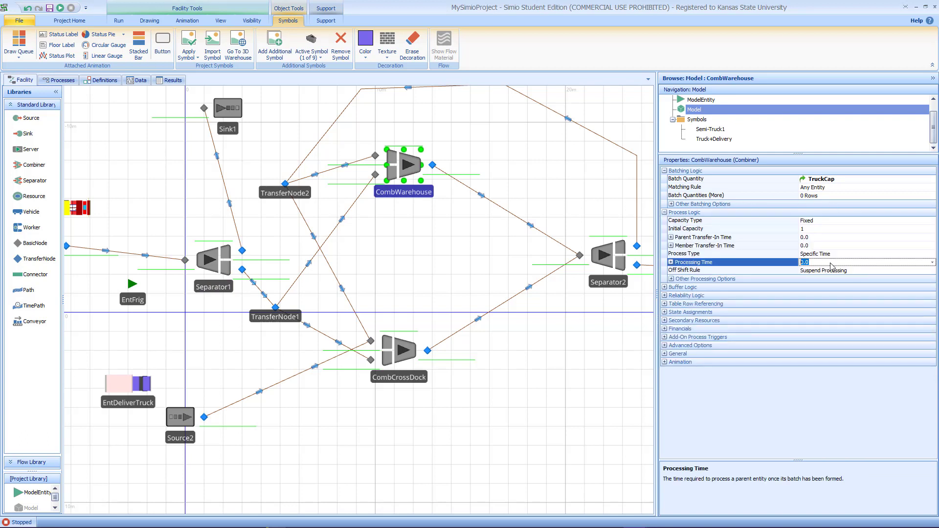
pyautogui.write('Random.Pert(20,25,35)')
# Step: Set CombCrossDock's processing time to Random.Pert(10,15,20)
pyautogui.click(407, 352)
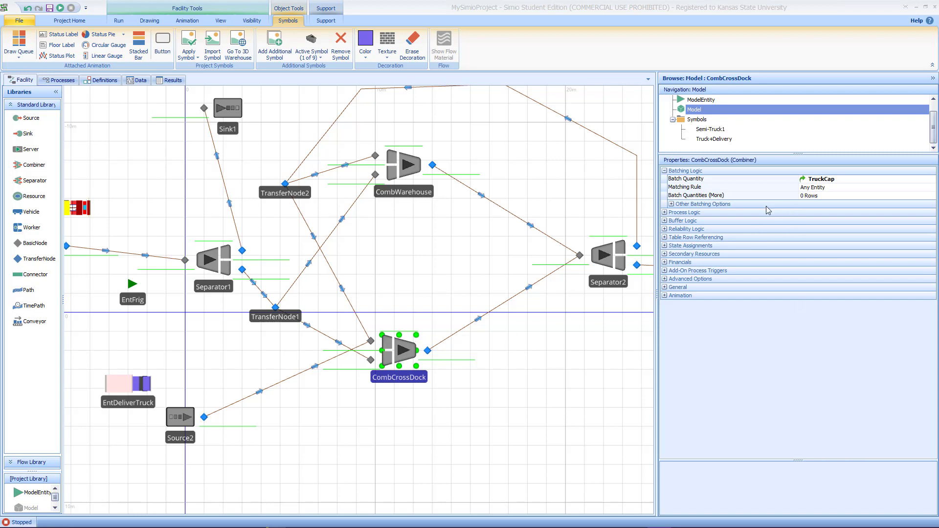
pyautogui.click(665, 213)
pyautogui.click(836, 263)
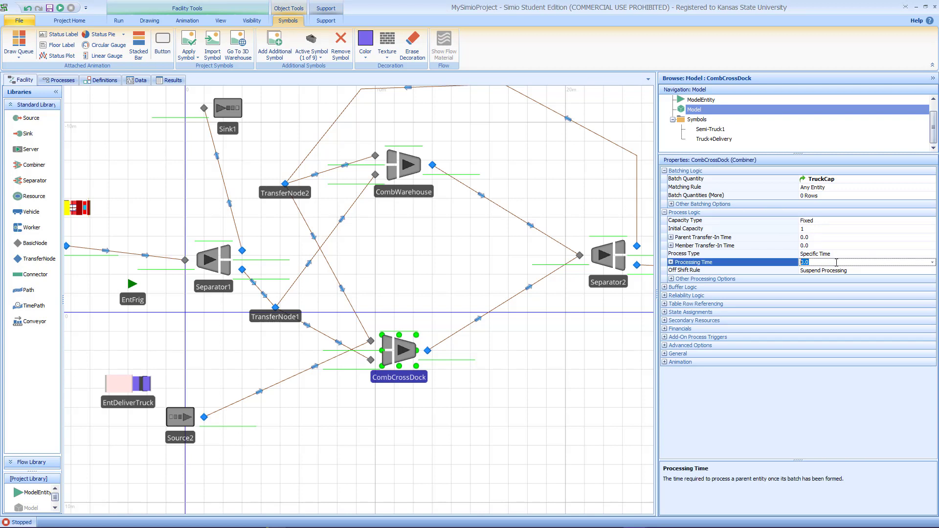
pyautogui.write('Random.Pert(20,25,35)')
pyautogui.press('BackSpace')
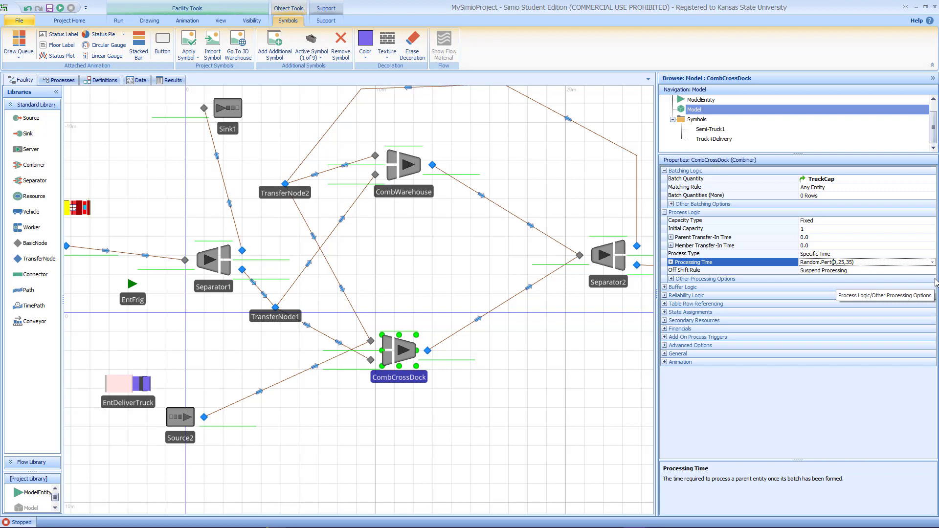
pyautogui.write('1')
pyautogui.press('BackSpace')
pyautogui.write('10,1')
pyautogui.click(527, 388)
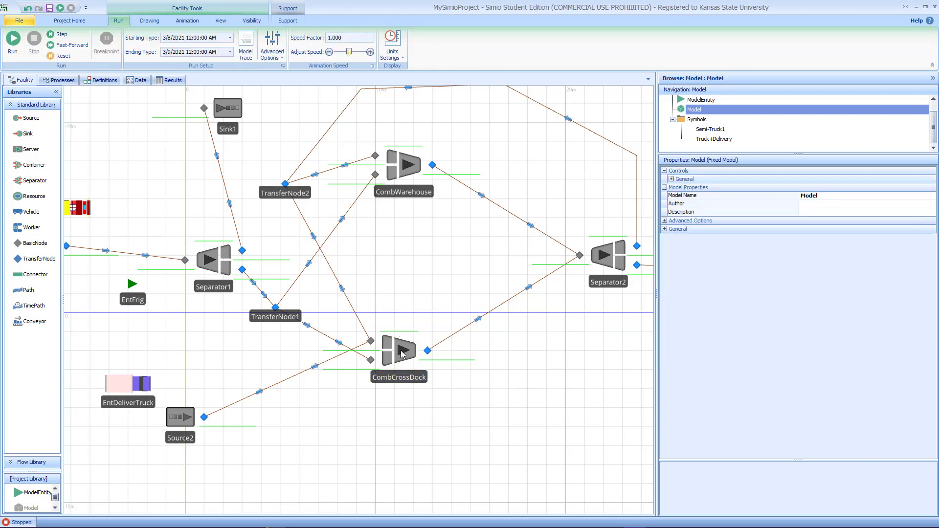
# Step: Import the Refrigerator1.skp symbol for the EntFrig entity
pyautogui.click(414, 353)
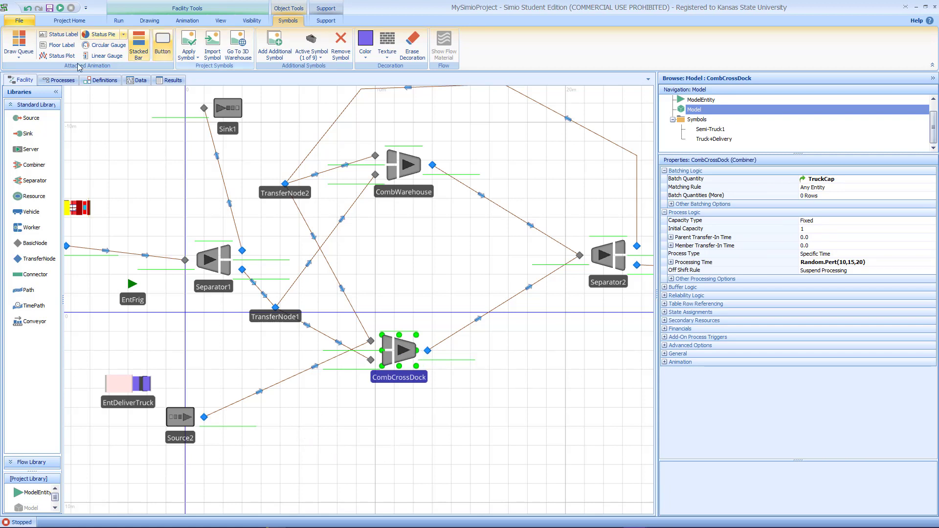
pyautogui.click(135, 298)
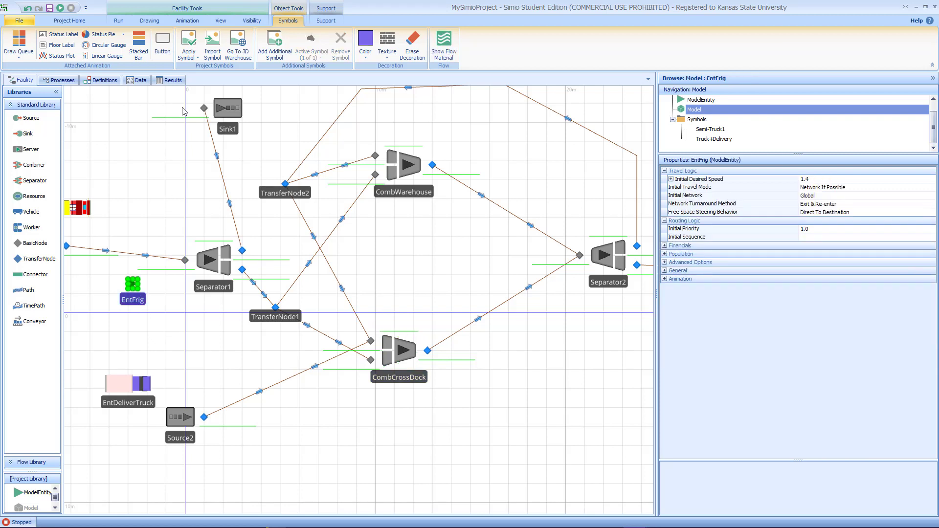
pyautogui.click(212, 49)
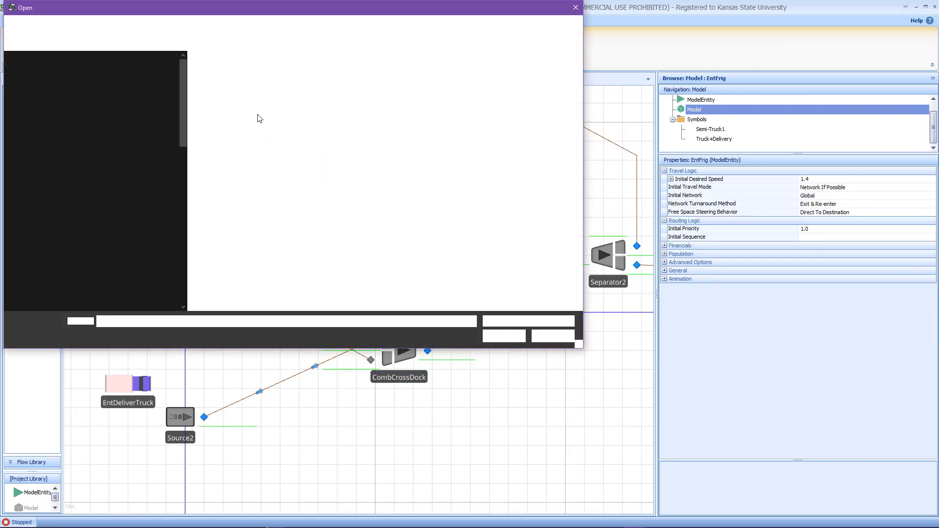
pyautogui.click(240, 72)
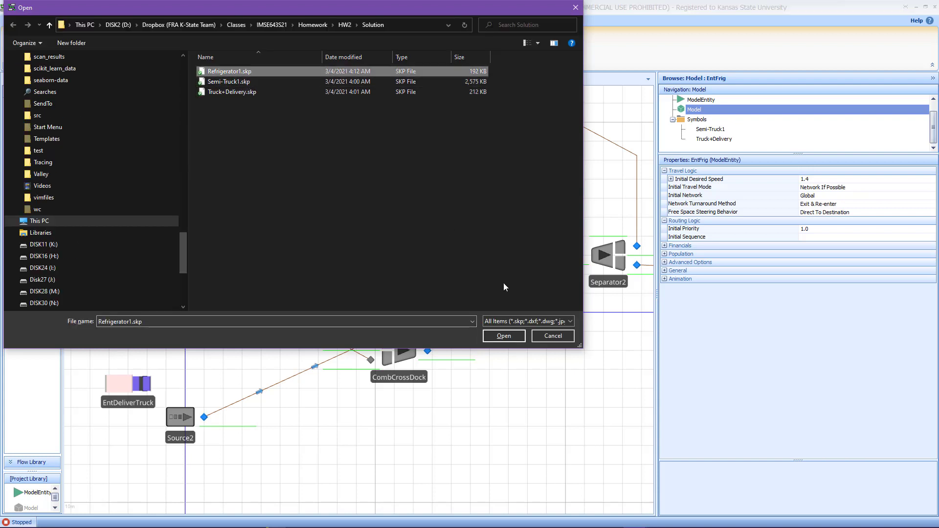
pyautogui.click(502, 336)
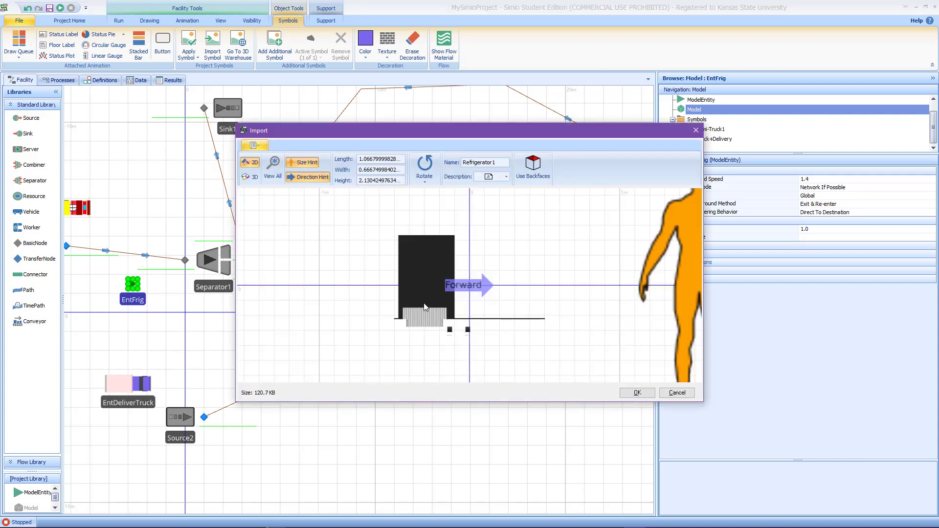
pyautogui.click(636, 393)
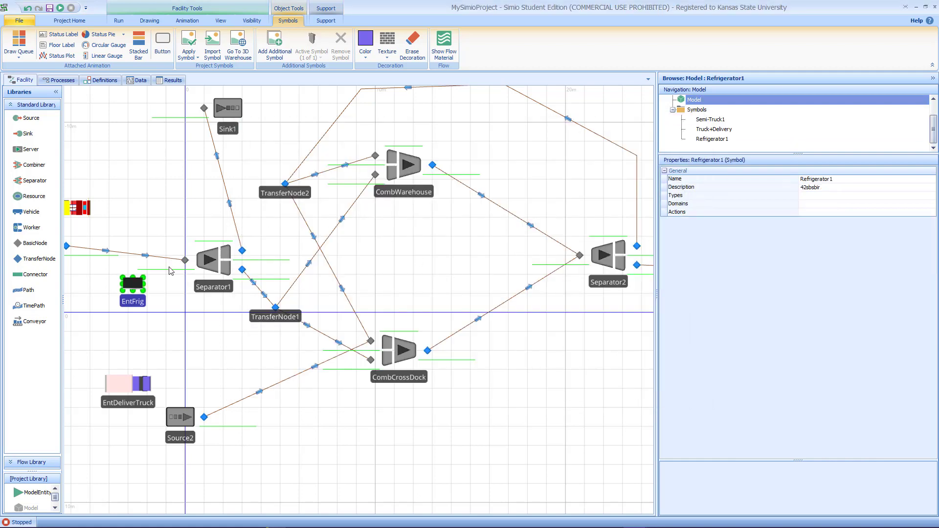
# Step: Color the EntFrig refrigerator symbol green in the 3D view
pyautogui.press('3')
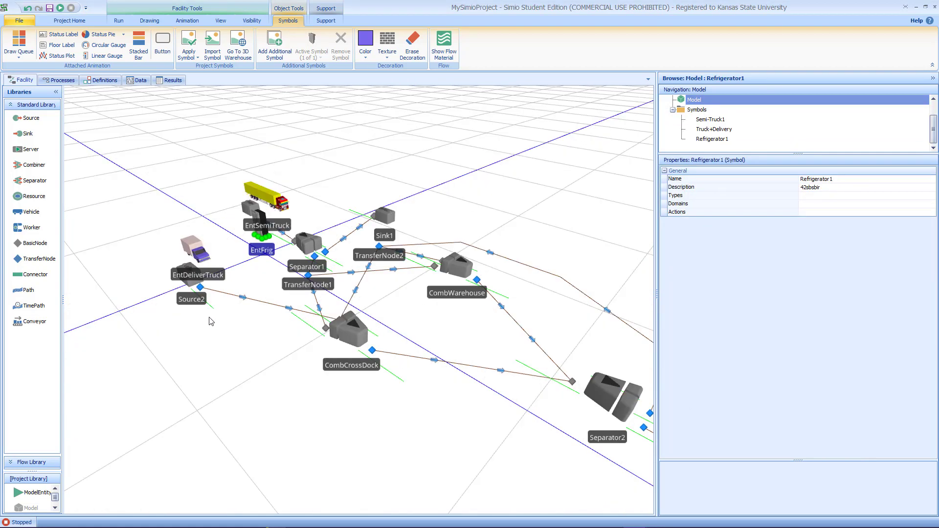
pyautogui.scroll(2, 240, 301)
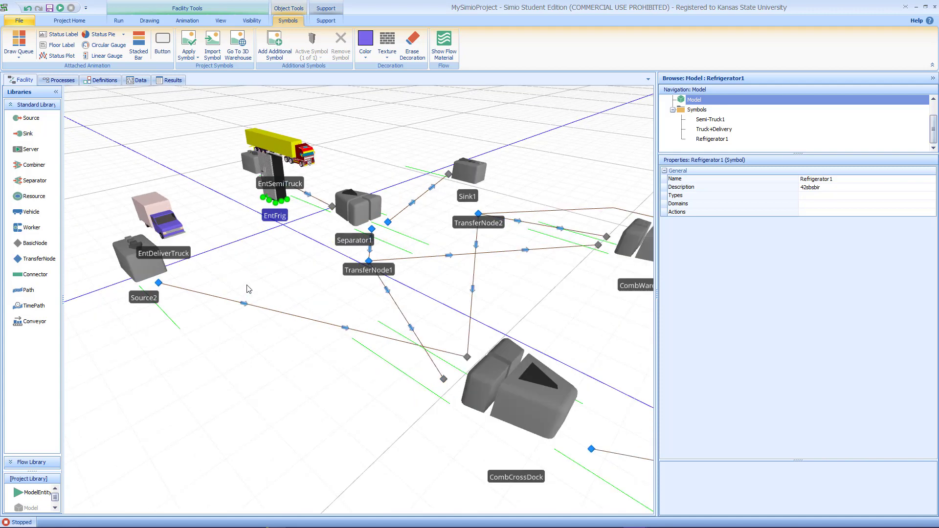
pyautogui.click(265, 254)
pyautogui.scroll(2, 273, 341)
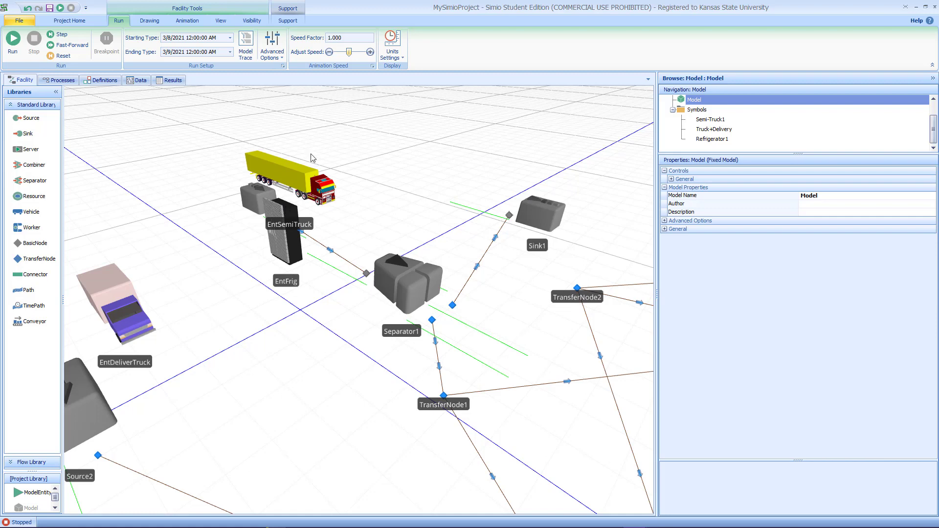
pyautogui.click(286, 283)
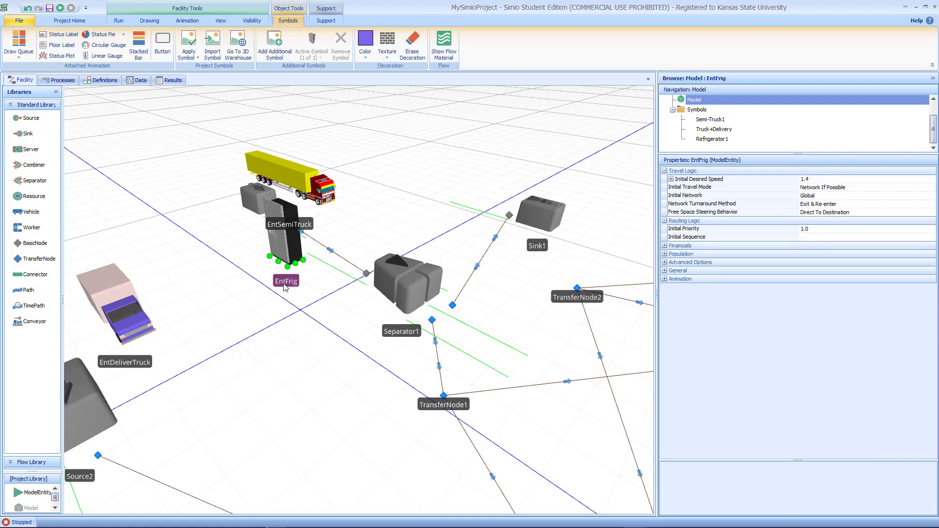
pyautogui.click(367, 56)
pyautogui.scroll(5, 410, 174)
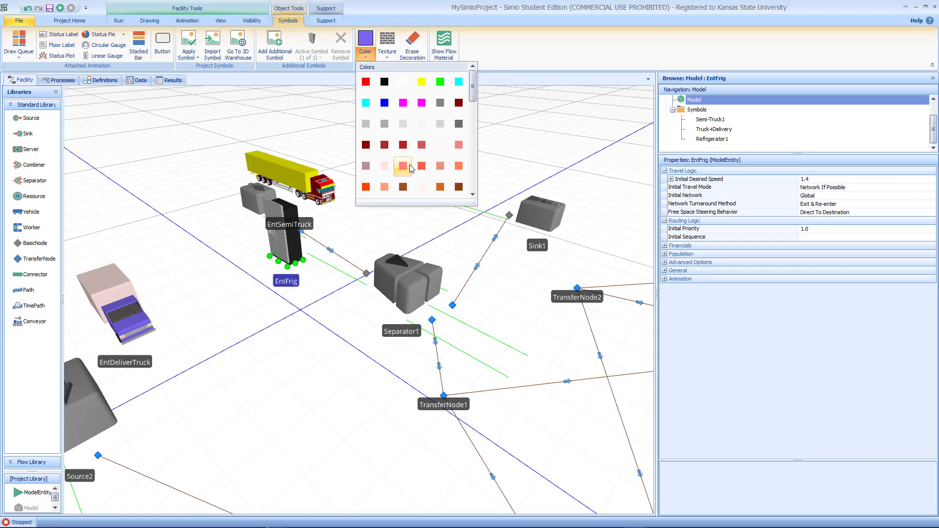
pyautogui.click(440, 83)
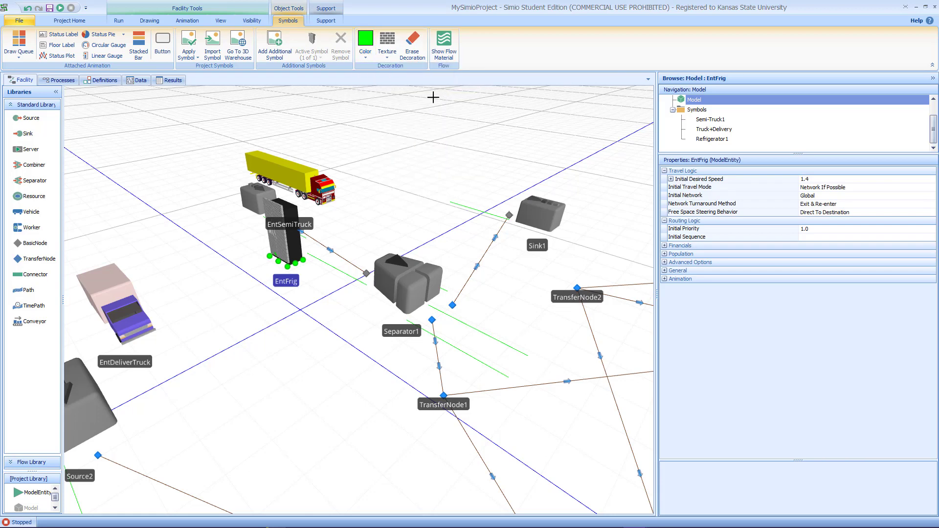
pyautogui.click(290, 211)
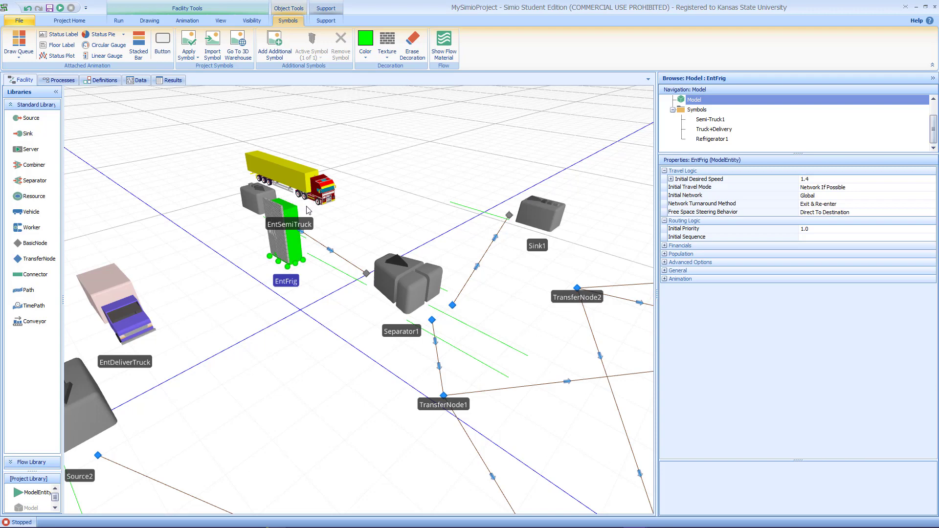
# Step: Return to the 2D view and nudge the EntFrig entity slightly
pyautogui.press('2')
pyautogui.scroll(-2, 281, 262)
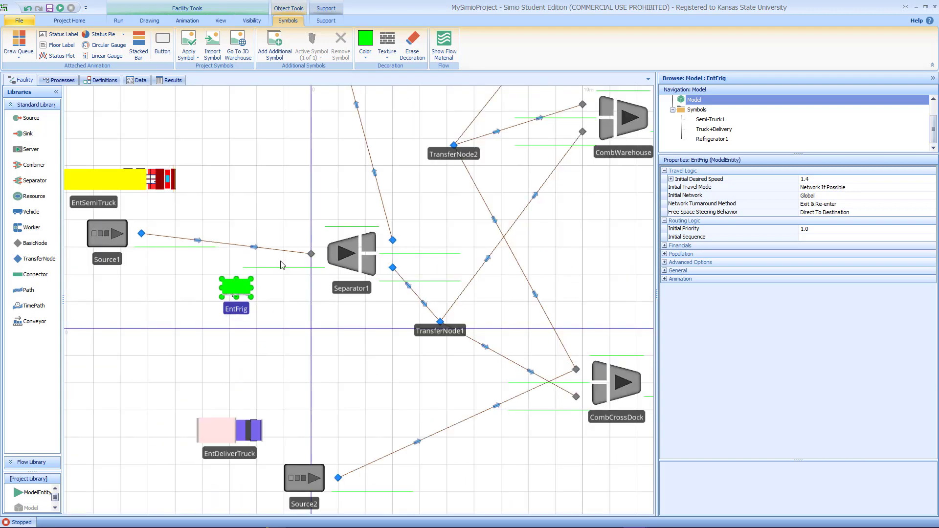
pyautogui.moveTo(252, 296); pyautogui.dragTo(242, 290)
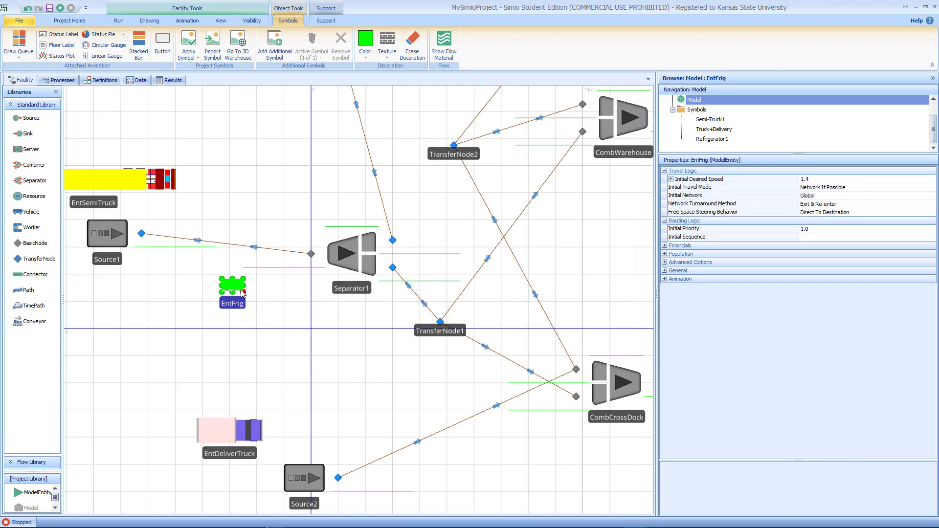
pyautogui.click(296, 334)
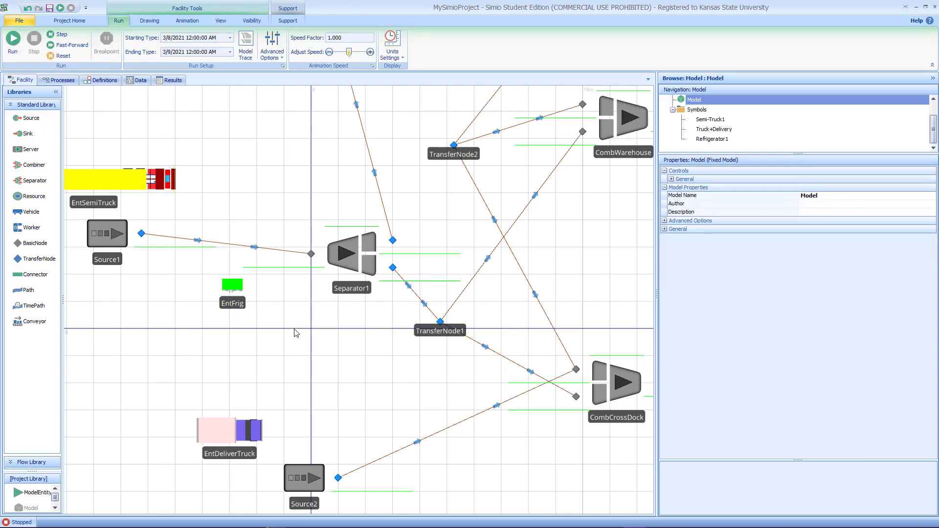
# Step: Run the model and lengthen CombCrossDock's parent input buffer queue line
pyautogui.click(13, 39)
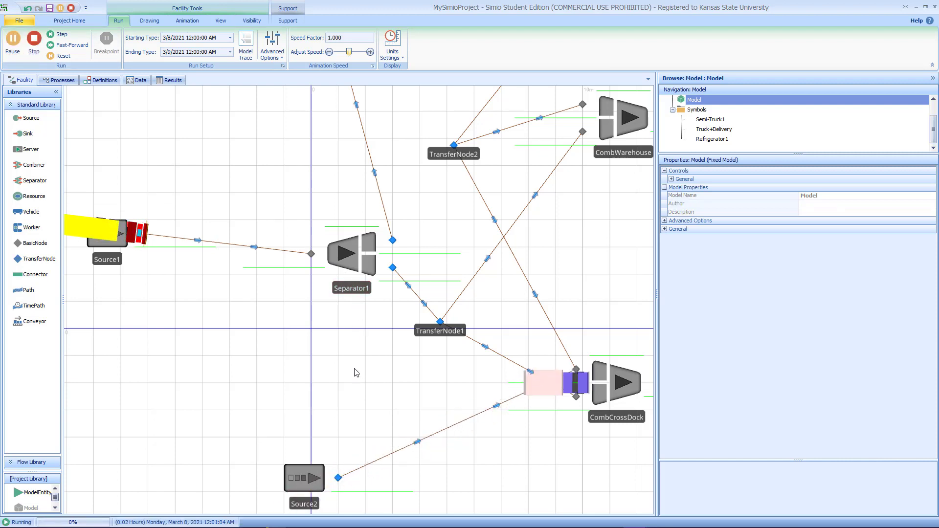
pyautogui.click(507, 384)
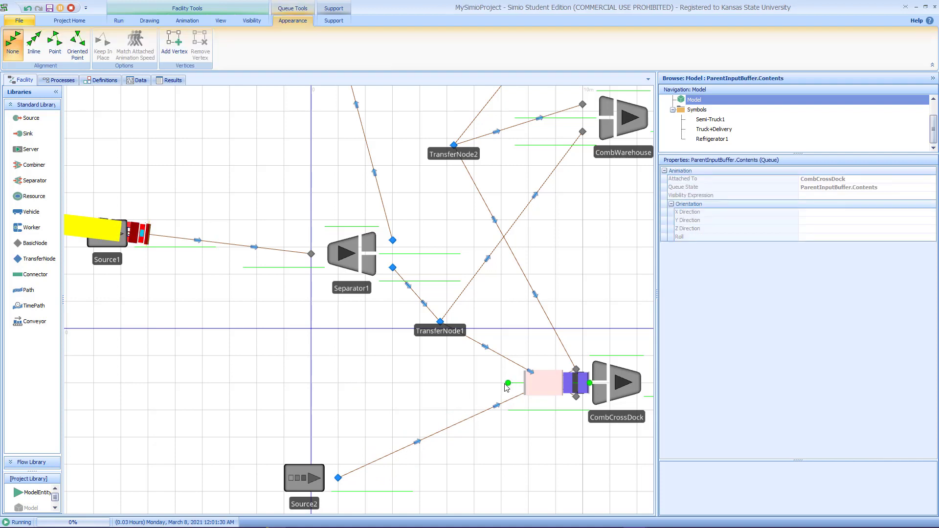
pyautogui.moveTo(508, 383); pyautogui.dragTo(342, 387)
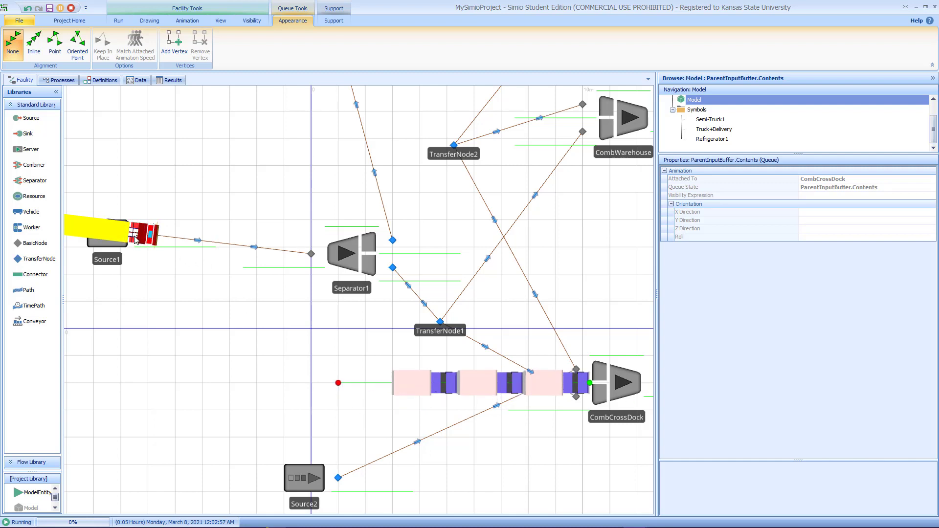
# Step: Set the run's animation speed factor to 21
pyautogui.click(118, 21)
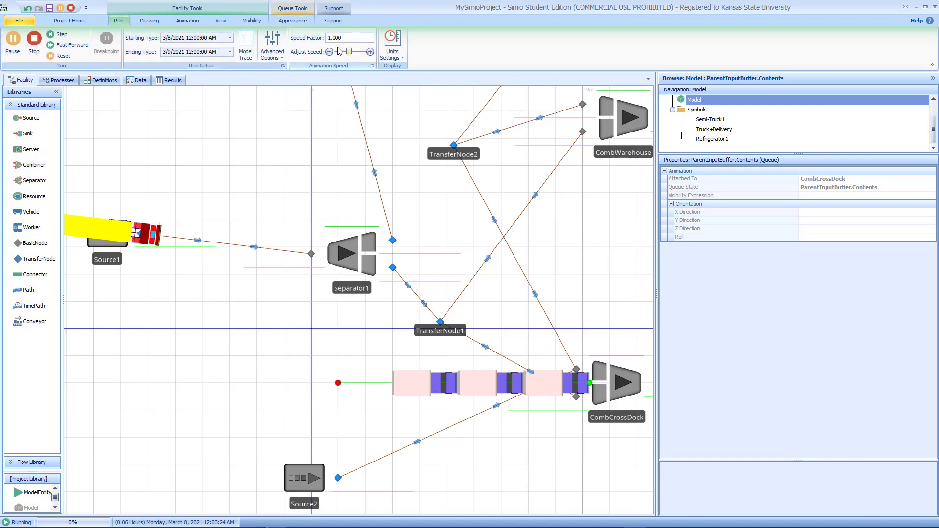
pyautogui.write('1')
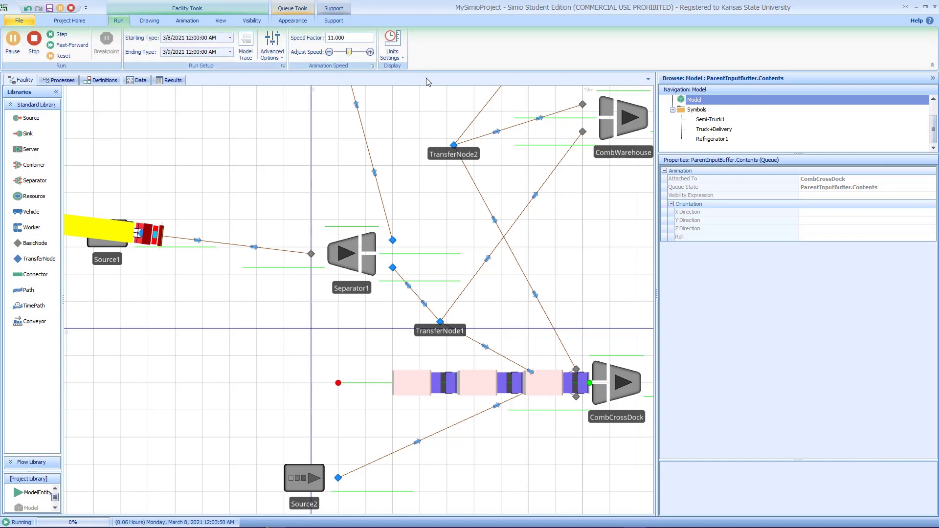
pyautogui.press('Return')
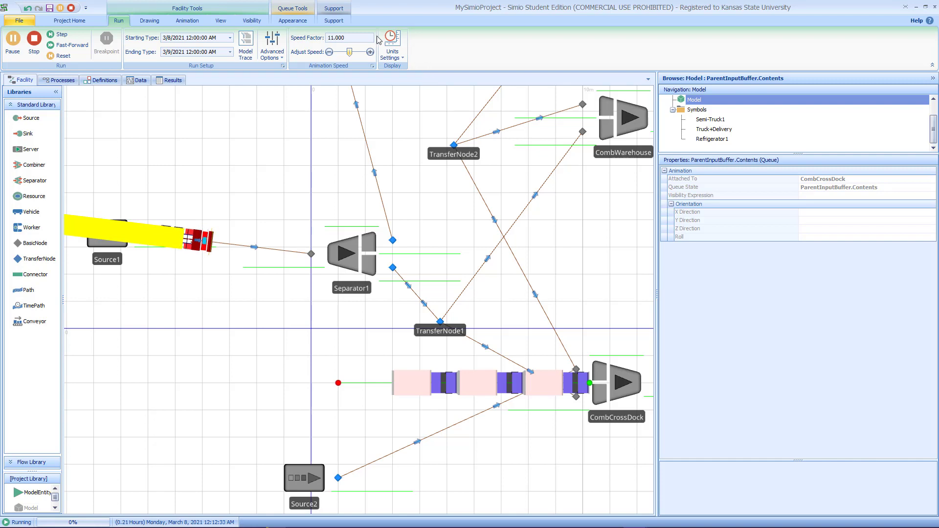
pyautogui.click(330, 42)
pyautogui.press('Delete')
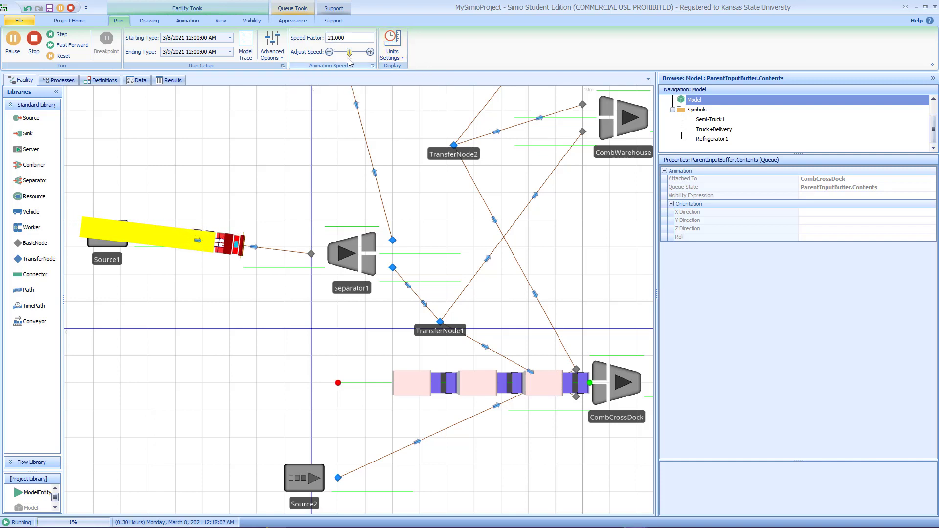
pyautogui.write('2')
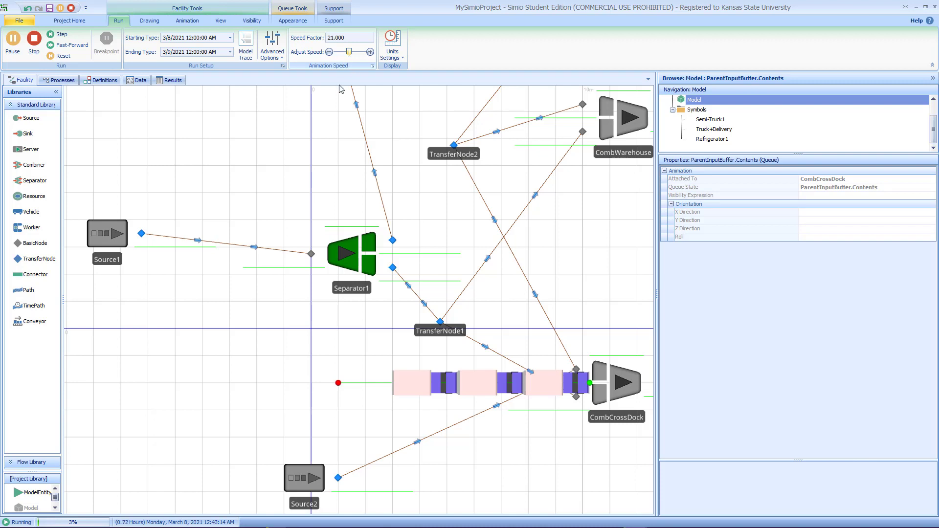
# Step: Extend Separator1's processing queue line toward the upper left
pyautogui.click(327, 228)
pyautogui.moveTo(318, 226); pyautogui.dragTo(182, 152)
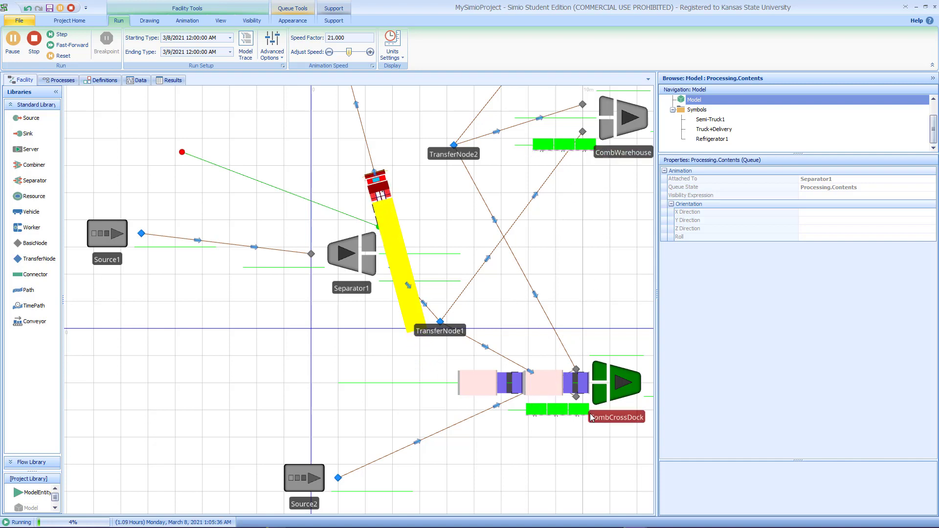
# Step: Lengthen the member input buffer queue lines of CombCrossDock and CombWarehouse
pyautogui.click(508, 411)
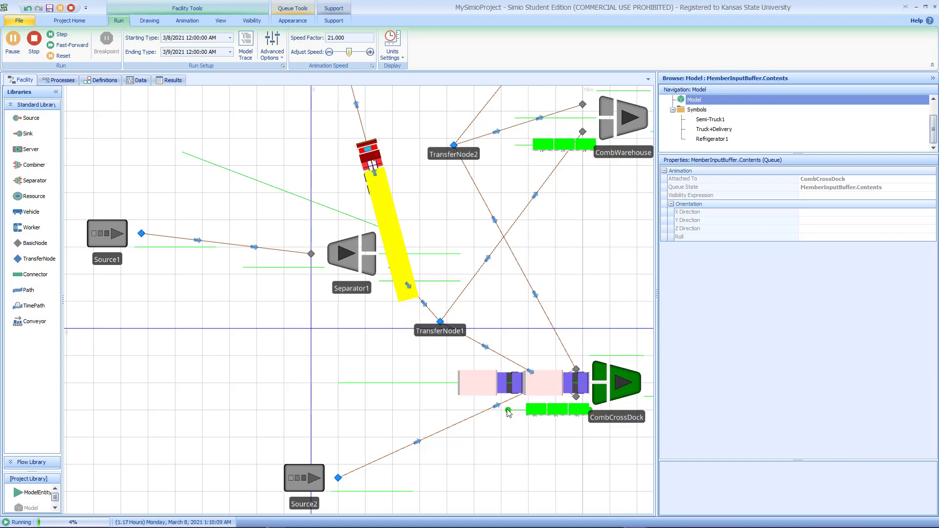
pyautogui.moveTo(509, 411); pyautogui.dragTo(393, 410)
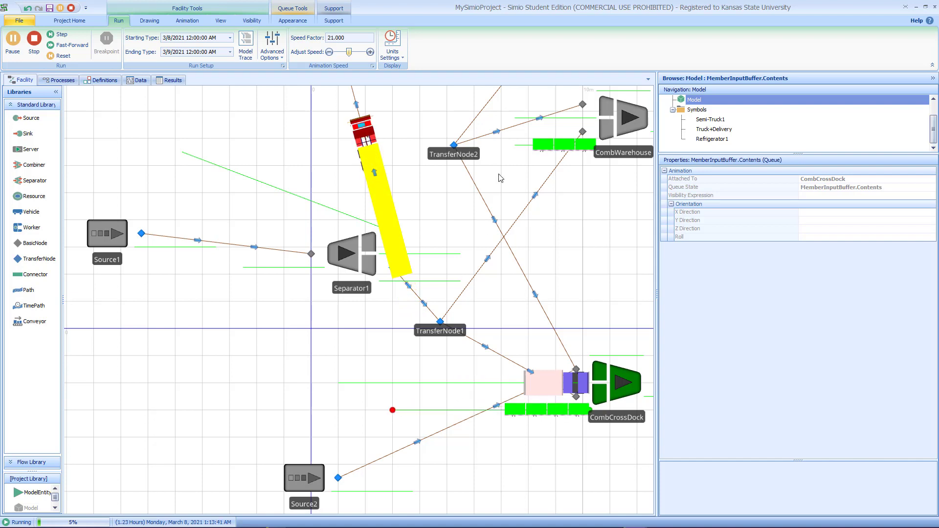
pyautogui.click(515, 146)
pyautogui.moveTo(515, 145); pyautogui.dragTo(408, 112)
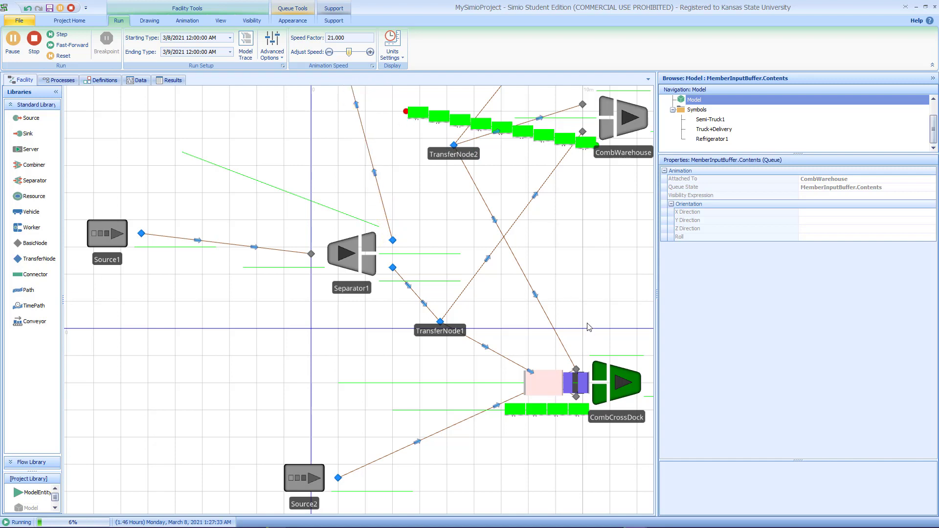
# Step: Examine the running model's transfer nodes and the time path leading into CombCrossDock
pyautogui.moveTo(607, 313); pyautogui.dragTo(351, 387)
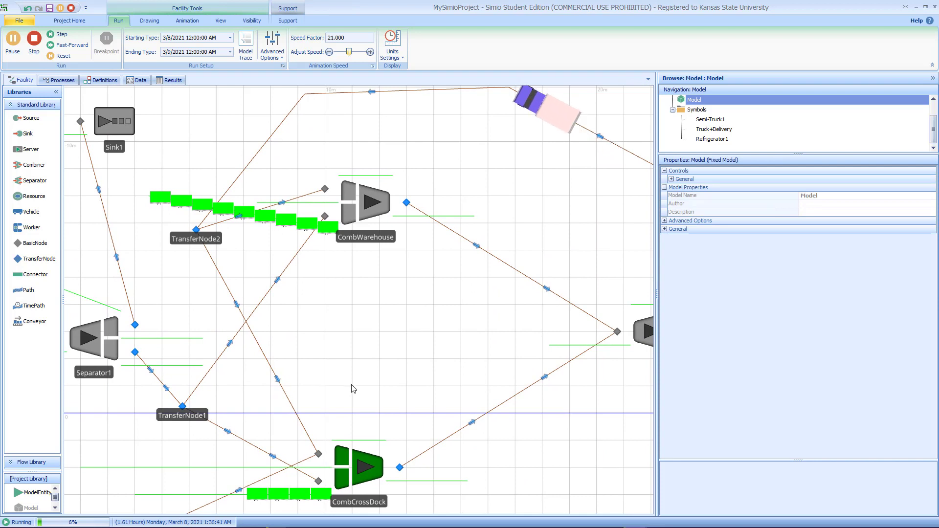
pyautogui.scroll(-2, 398, 345)
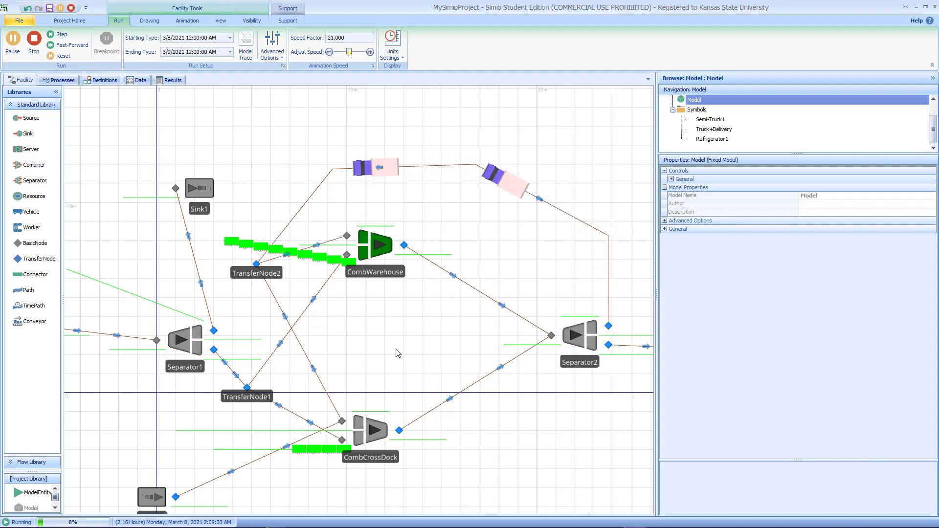
pyautogui.click(257, 272)
pyautogui.click(247, 395)
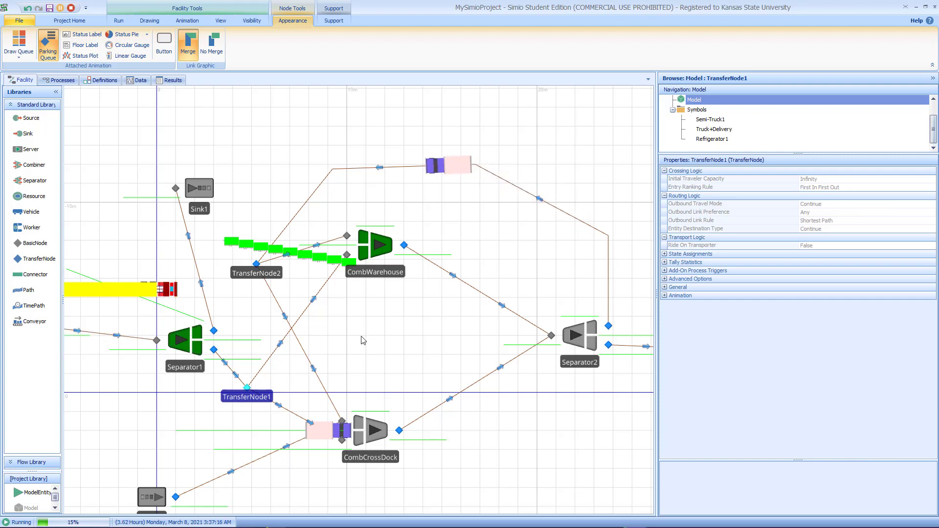
pyautogui.moveTo(363, 335); pyautogui.dragTo(411, 295)
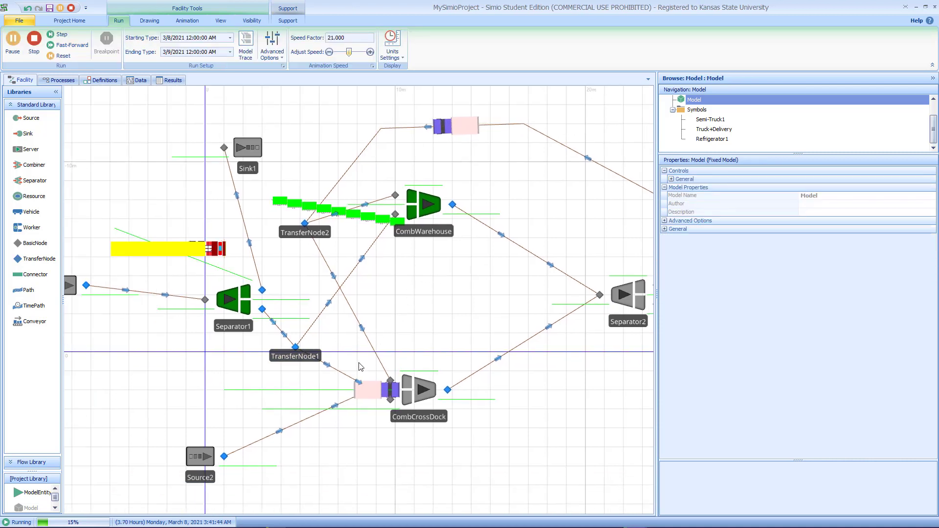
pyautogui.click(345, 375)
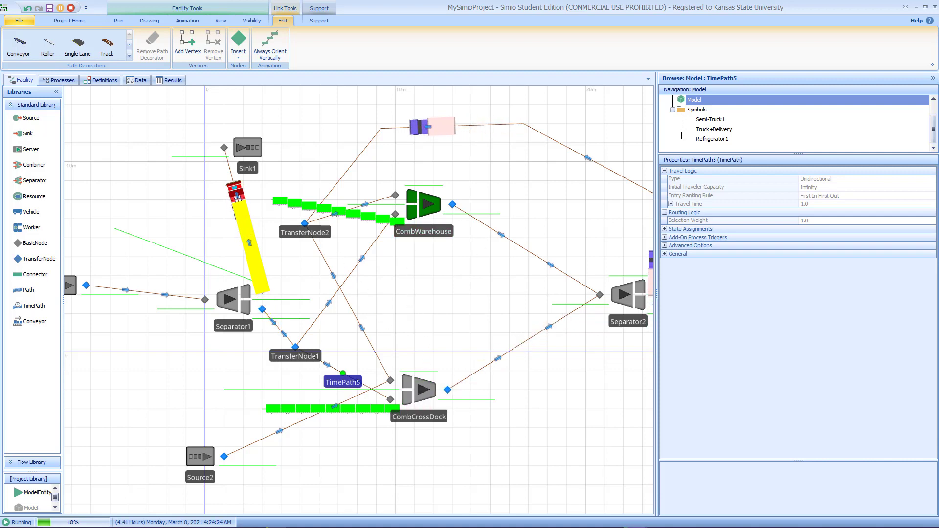
# Step: Read the HW2F21.pdf description of how many refrigerators are sent to the cross-dock
pyautogui.moveTo(938, 104); pyautogui.dragTo(471, 43)
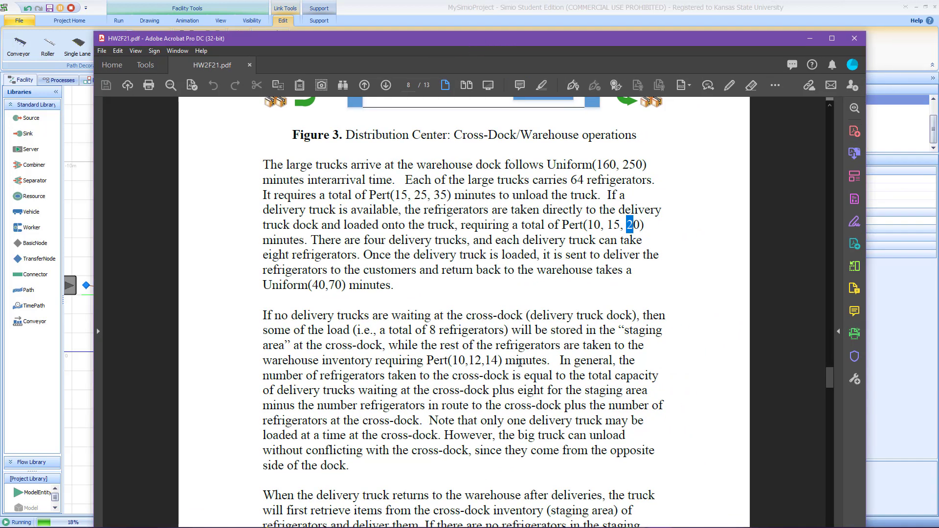
pyautogui.scroll(-1, 520, 362)
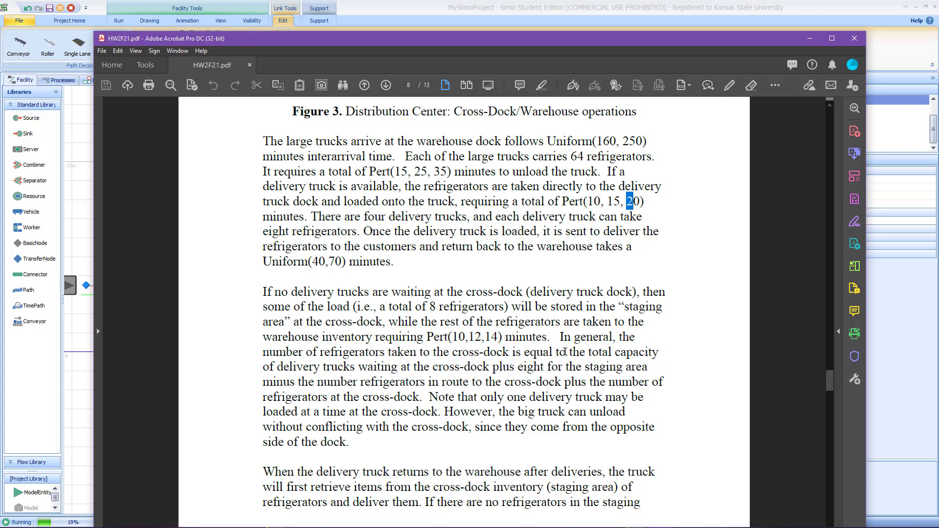
pyautogui.moveTo(567, 352)
pyautogui.mouseDown()
pyautogui.moveTo(392, 367)
pyautogui.moveTo(652, 372)
pyautogui.moveTo(657, 361)
pyautogui.moveTo(637, 372)
pyautogui.mouseUp()
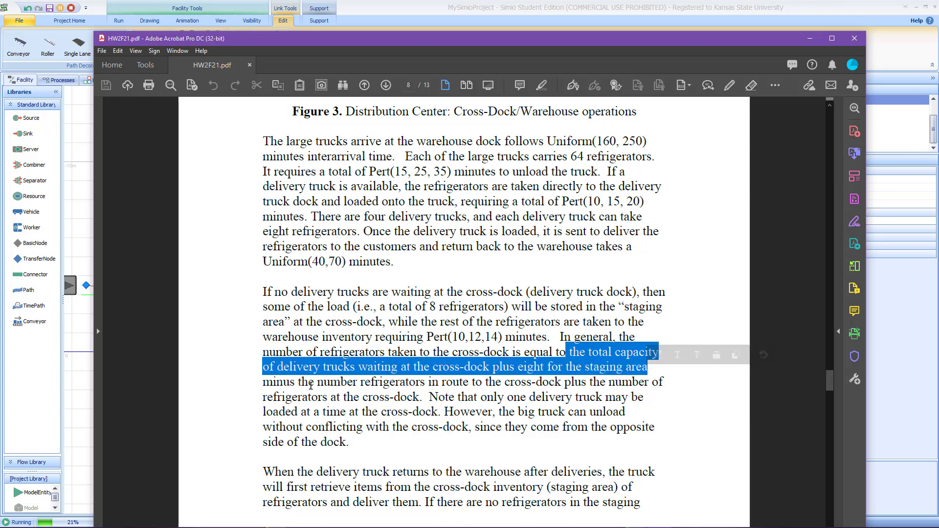
pyautogui.moveTo(299, 382)
pyautogui.mouseDown()
pyautogui.moveTo(473, 382)
pyautogui.moveTo(534, 367)
pyautogui.moveTo(568, 376)
pyautogui.moveTo(563, 385)
pyautogui.mouseUp()
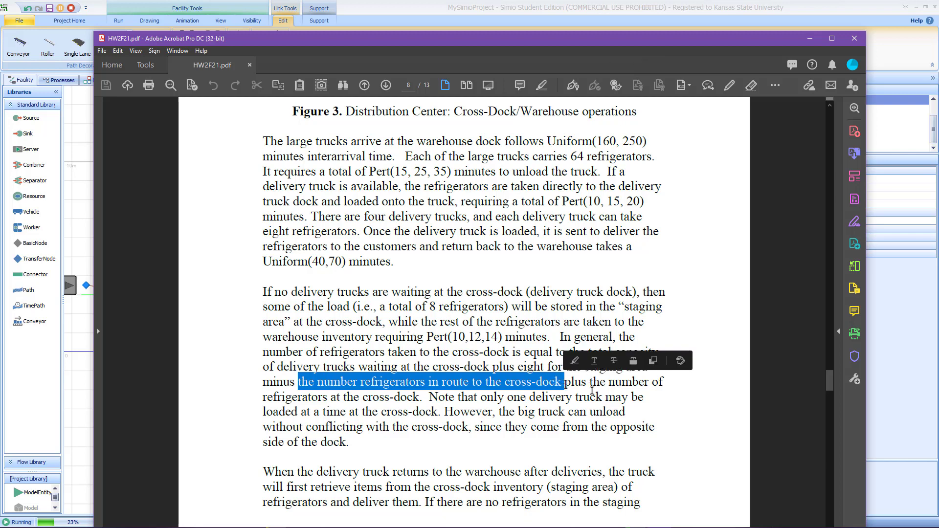
pyautogui.moveTo(590, 382)
pyautogui.mouseDown()
pyautogui.moveTo(650, 402)
pyautogui.moveTo(420, 400)
pyautogui.mouseUp()
pyautogui.moveTo(618, 45)
pyautogui.mouseDown()
pyautogui.moveTo(930, 56)
pyautogui.moveTo(765, 66)
pyautogui.moveTo(750, 60)
pyautogui.moveTo(938, 59)
pyautogui.moveTo(938, 44)
pyautogui.mouseUp()
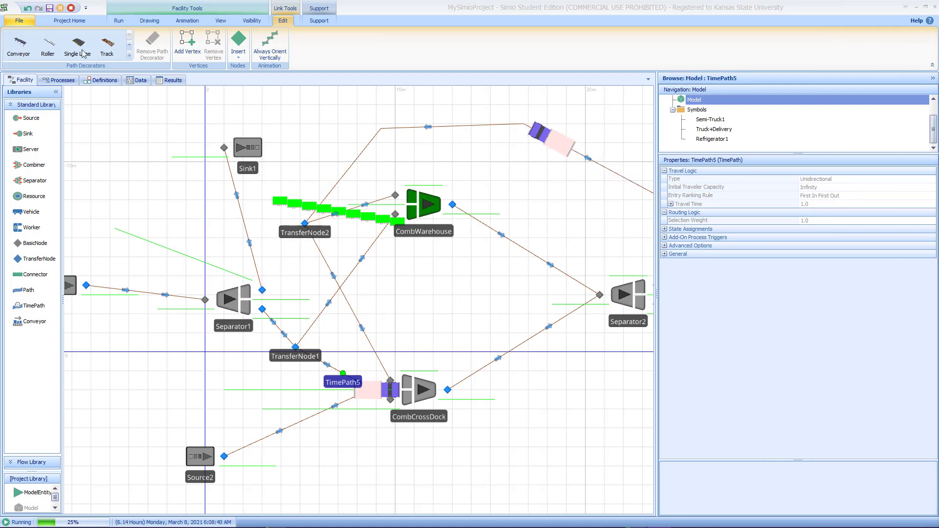
# Step: Add a new model function named FuncCrossDockCap
pyautogui.click(112, 83)
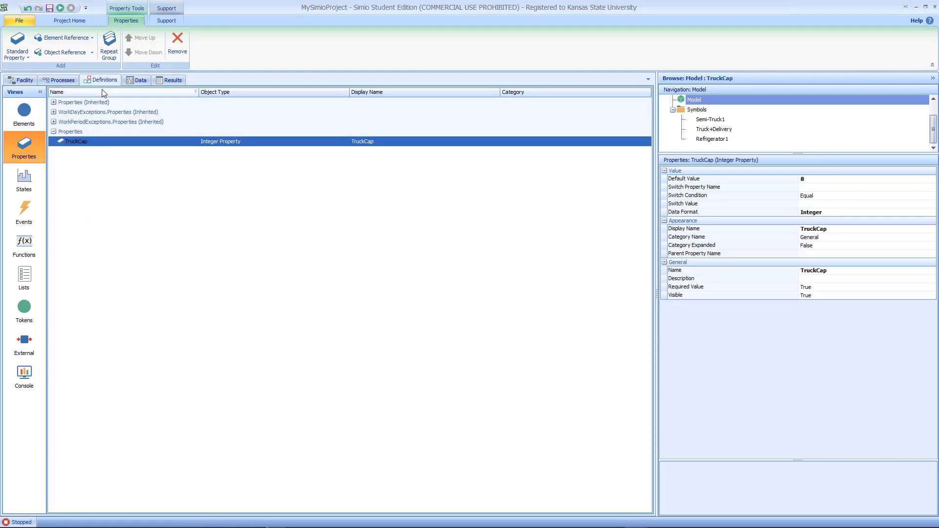
pyautogui.click(19, 243)
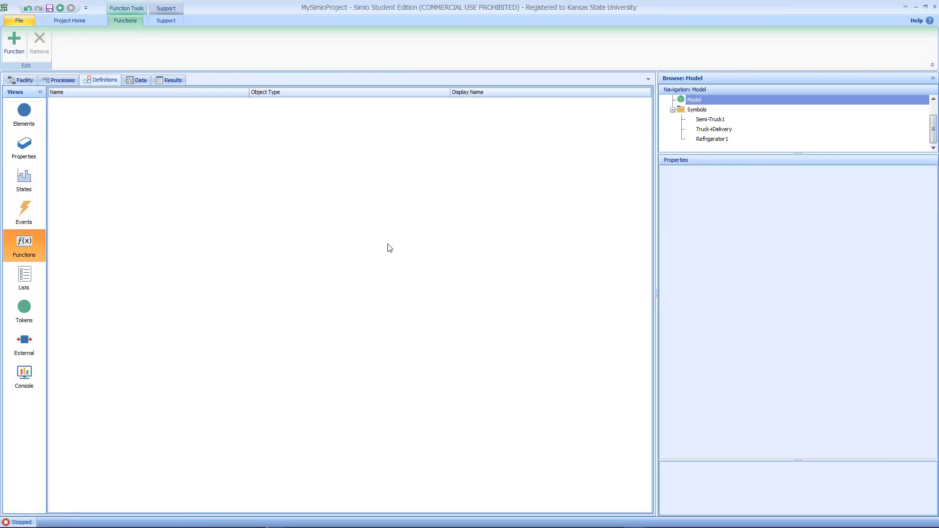
pyautogui.click(14, 41)
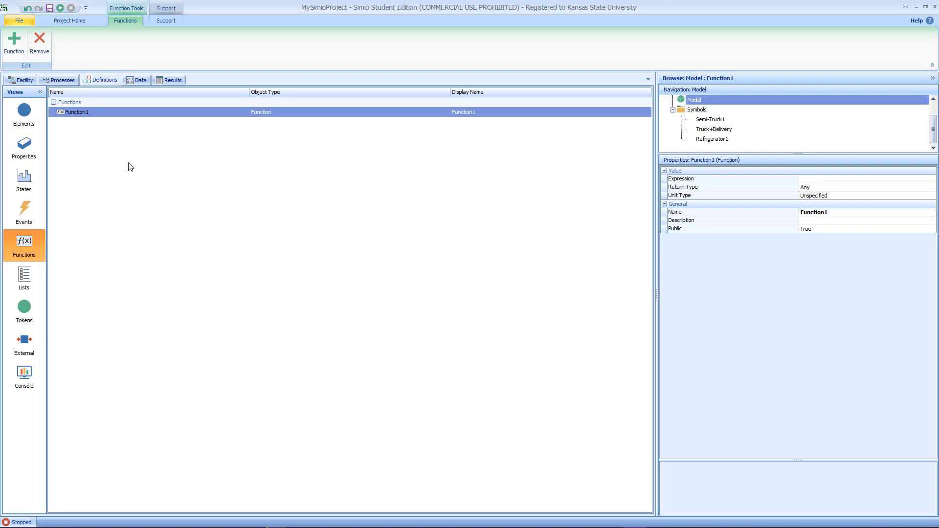
pyautogui.click(115, 112)
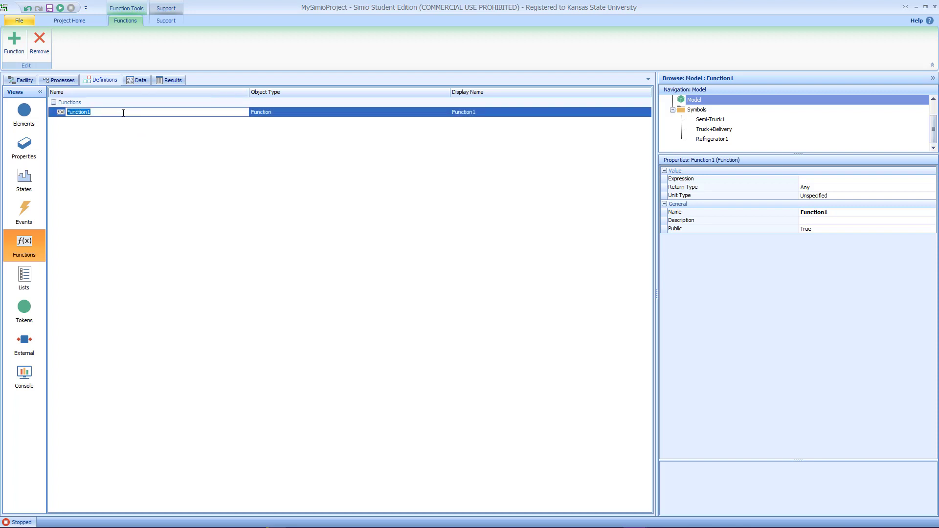
pyautogui.write('Func')
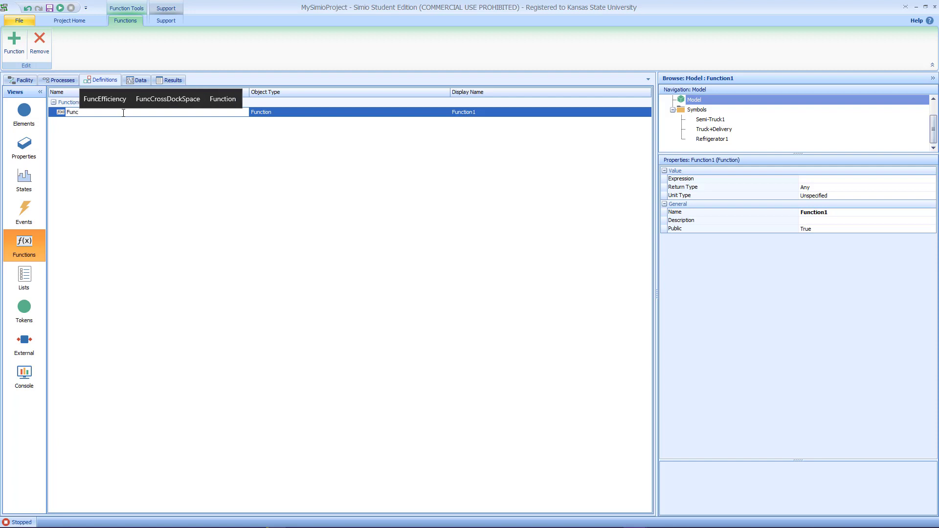
pyautogui.write('Cross')
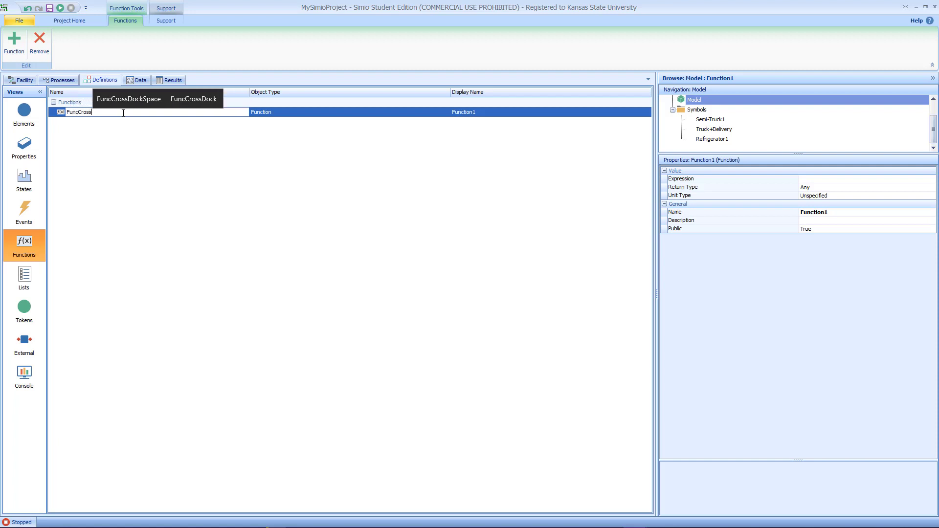
pyautogui.write('Dock')
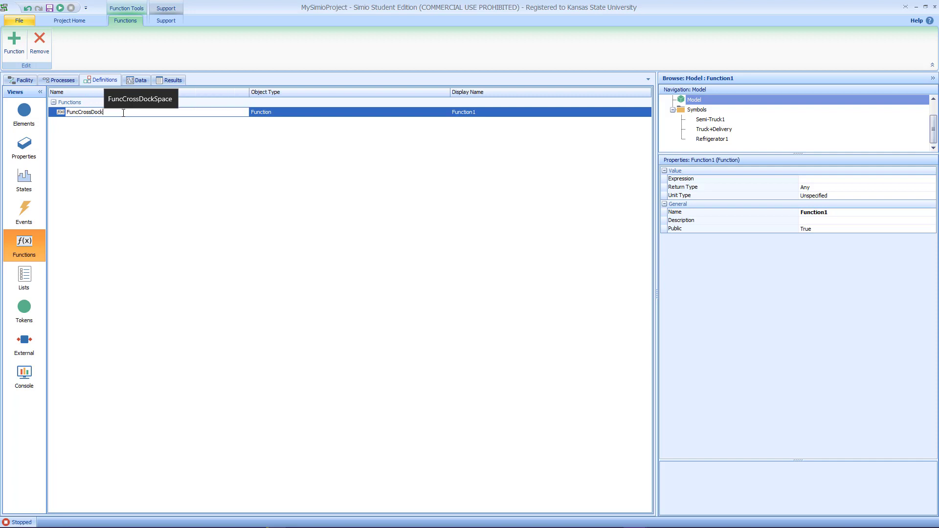
pyautogui.write('Cap')
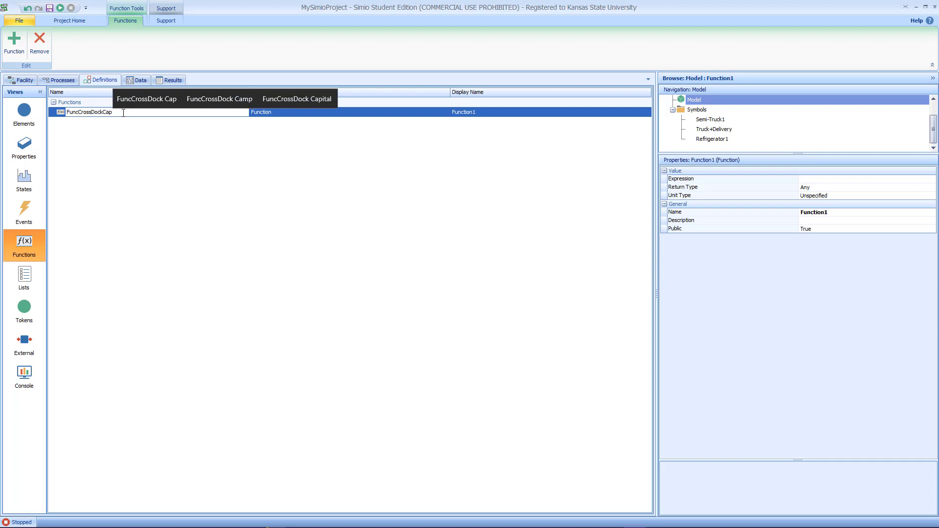
pyautogui.press('Return')
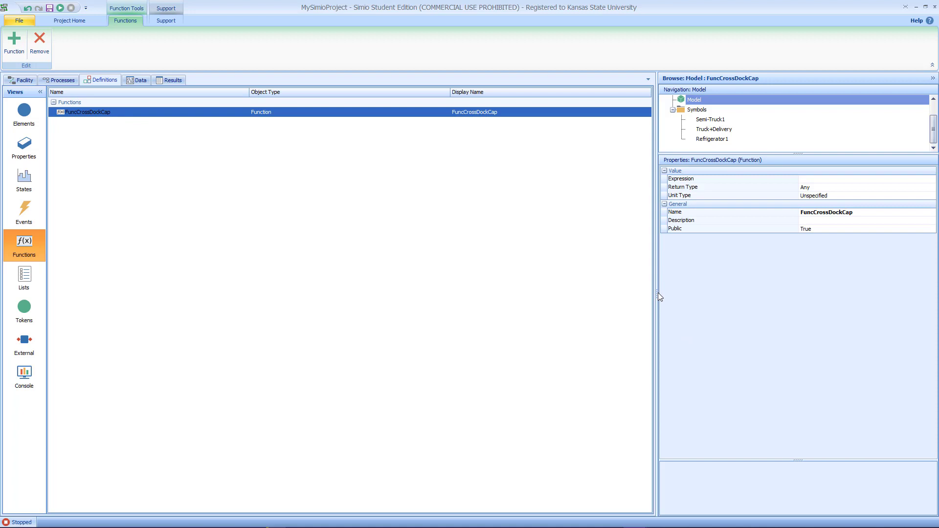
# Step: Reread the PDF's rule for the number of refrigerators taken to the cross-dock
pyautogui.moveTo(658, 293); pyautogui.dragTo(423, 276)
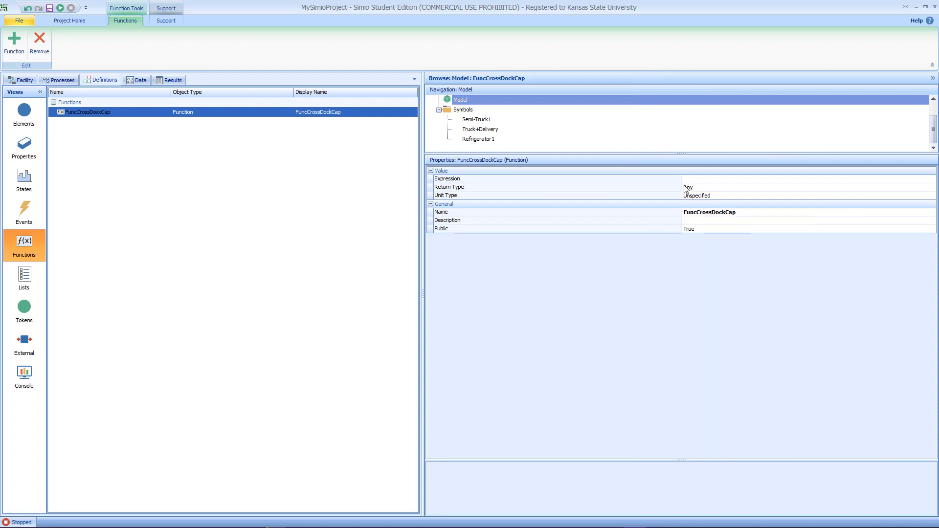
pyautogui.moveTo(682, 180); pyautogui.dragTo(513, 172)
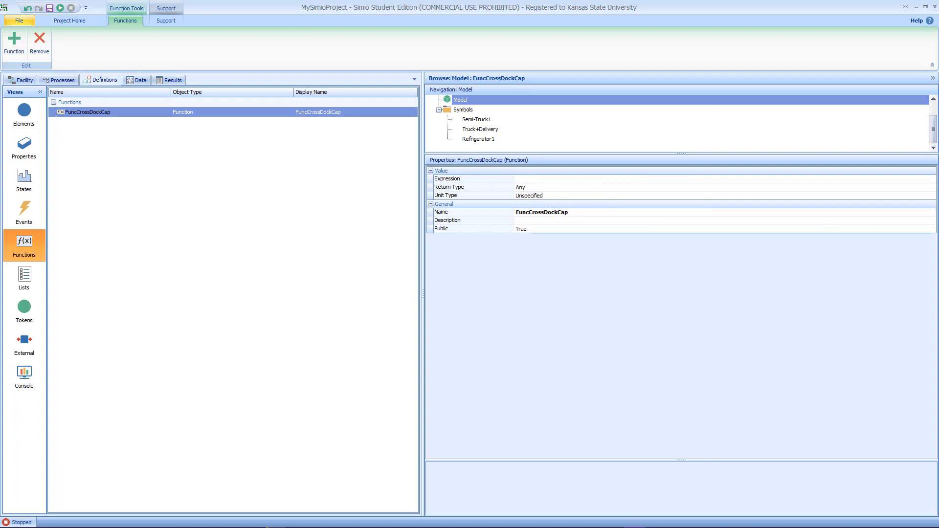
pyautogui.moveTo(938, 92); pyautogui.dragTo(457, 41)
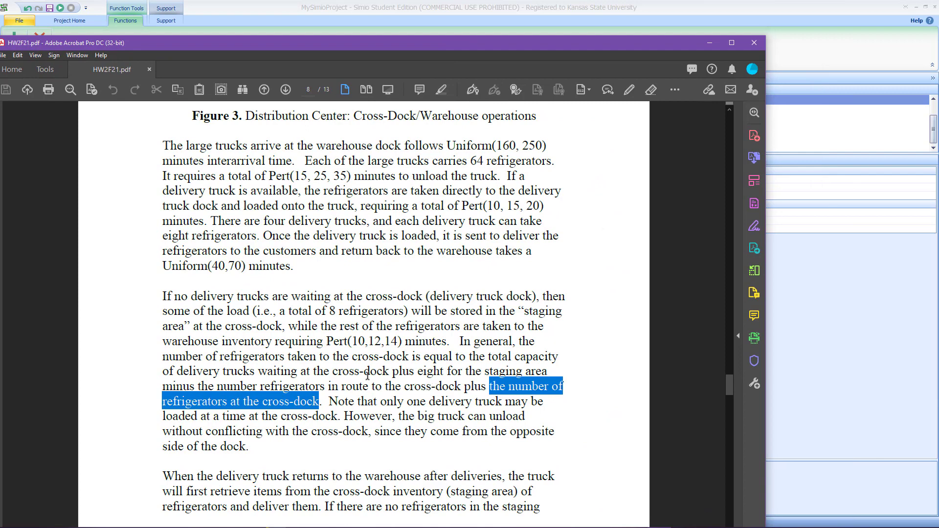
pyautogui.click(266, 370)
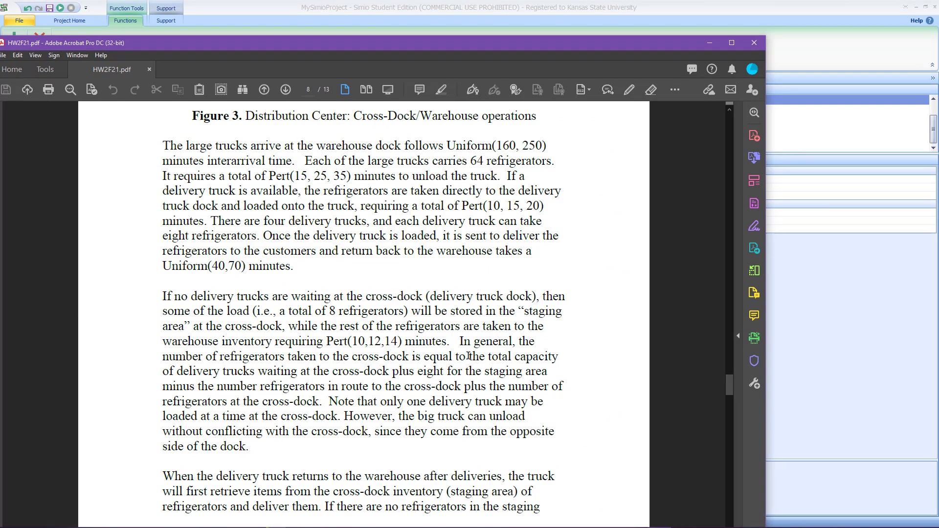
pyautogui.moveTo(487, 355); pyautogui.dragTo(542, 370)
pyautogui.moveTo(582, 48); pyautogui.dragTo(938, 68)
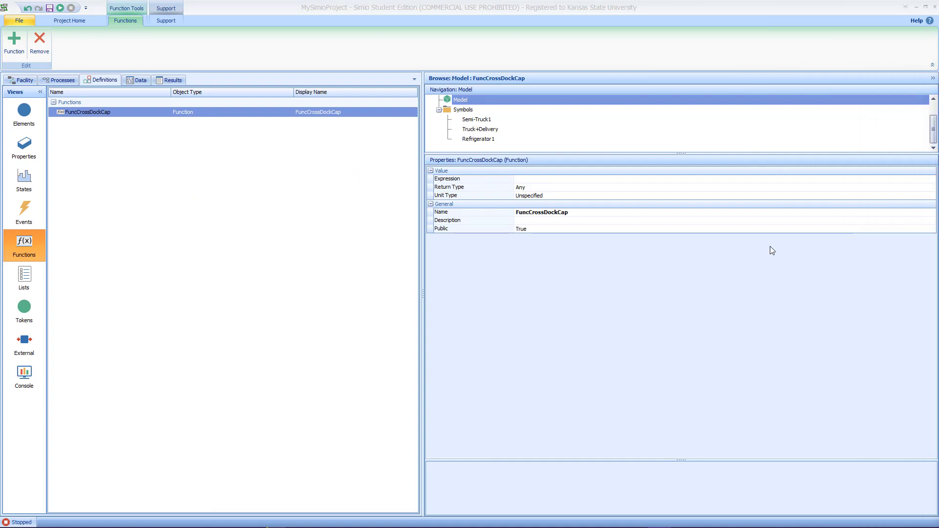
# Step: Enter CombCrossDock.ParentInputBuffer.Contents.NumberWaiting as the FuncCrossDockCap function's expression
pyautogui.click(543, 180)
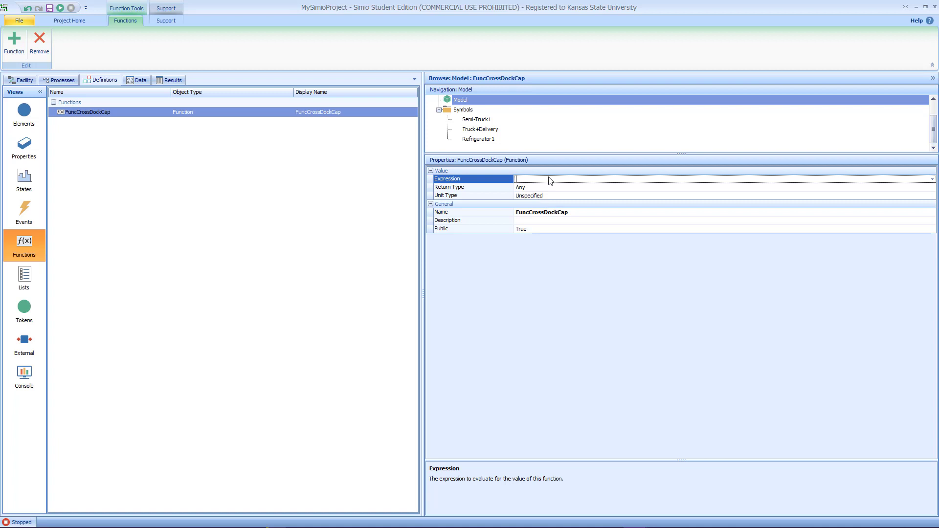
pyautogui.click(929, 179)
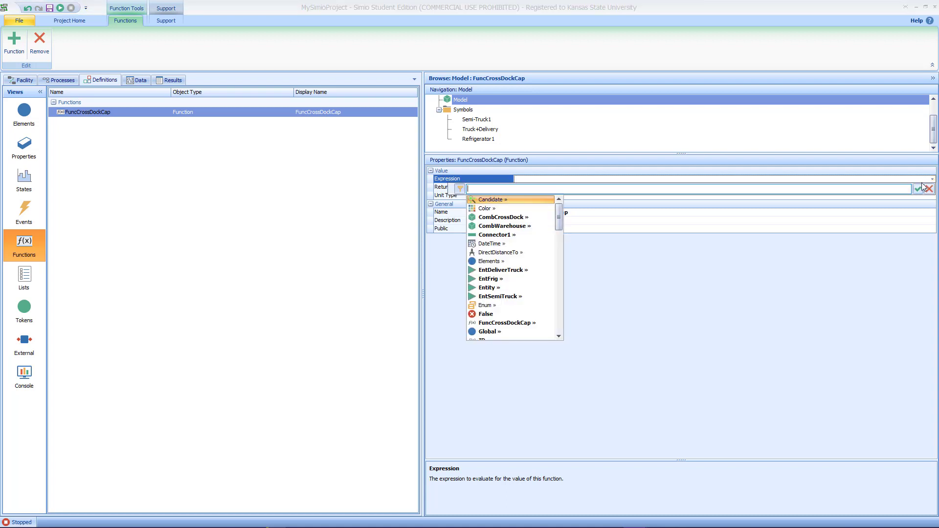
pyautogui.write('Com')
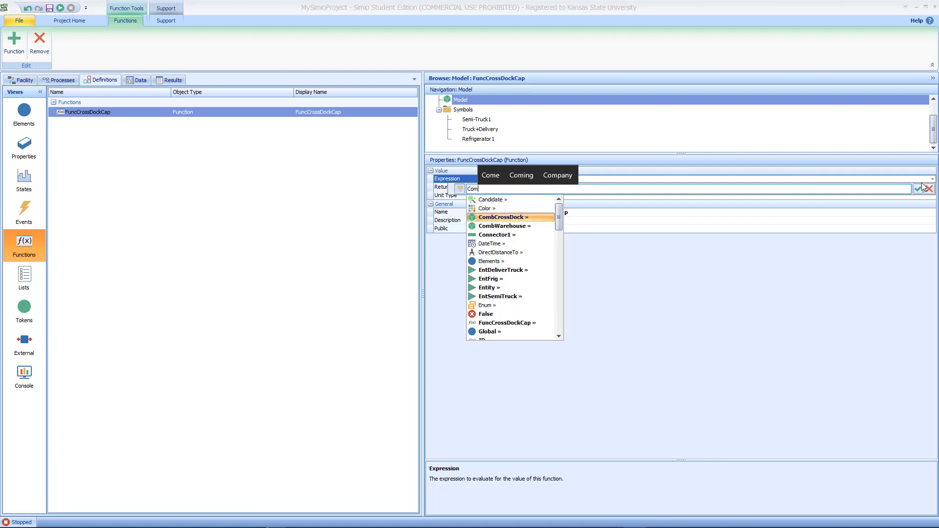
pyautogui.write('.')
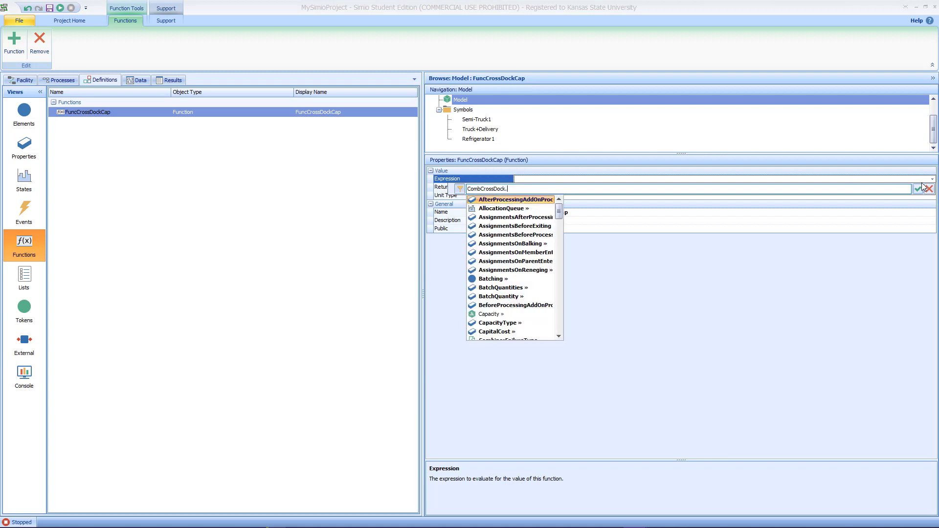
pyautogui.write('Par')
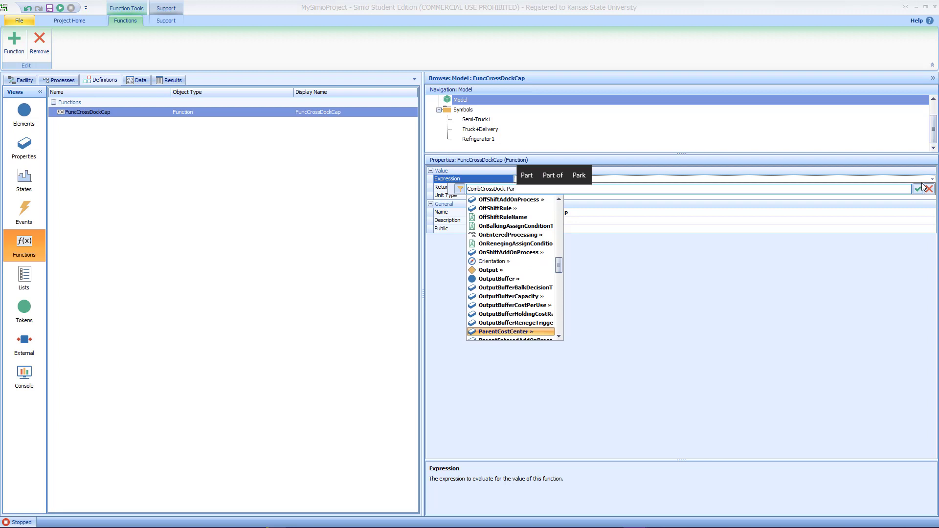
pyautogui.write('ent')
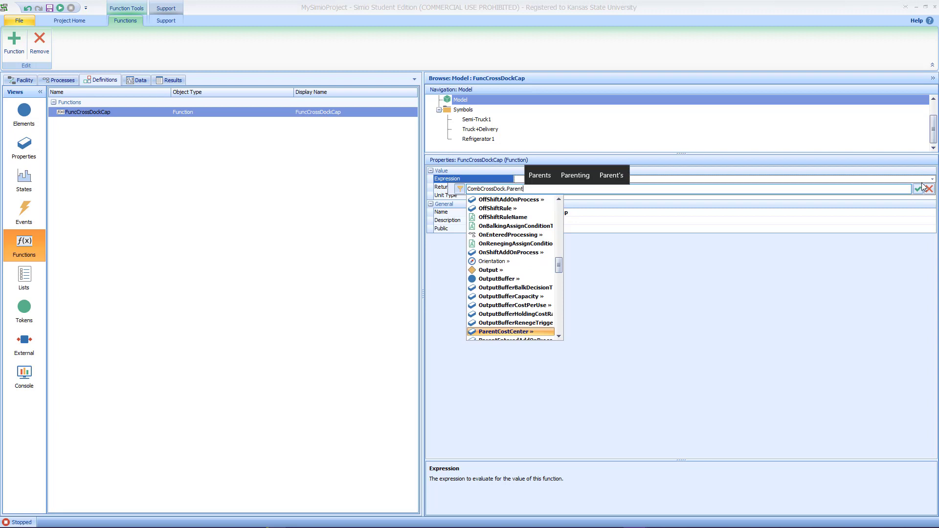
pyautogui.write('Inp')
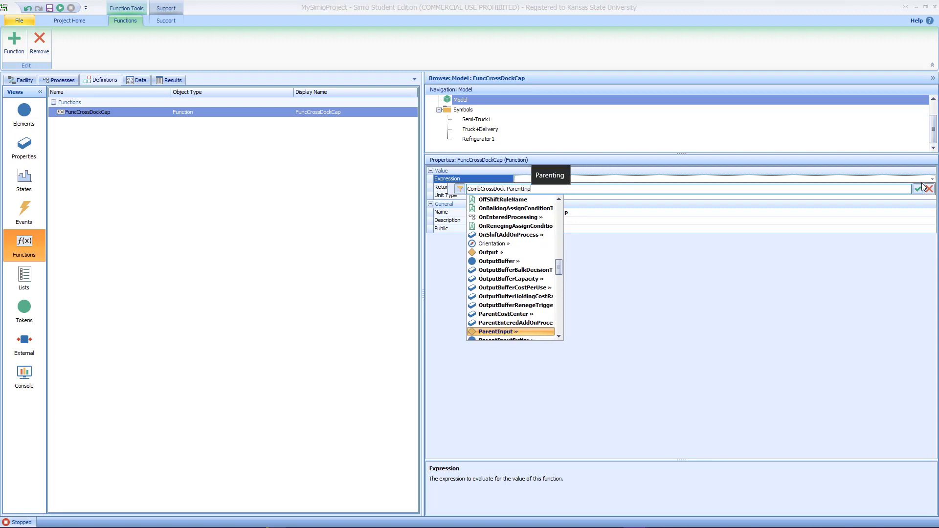
pyautogui.write('utb')
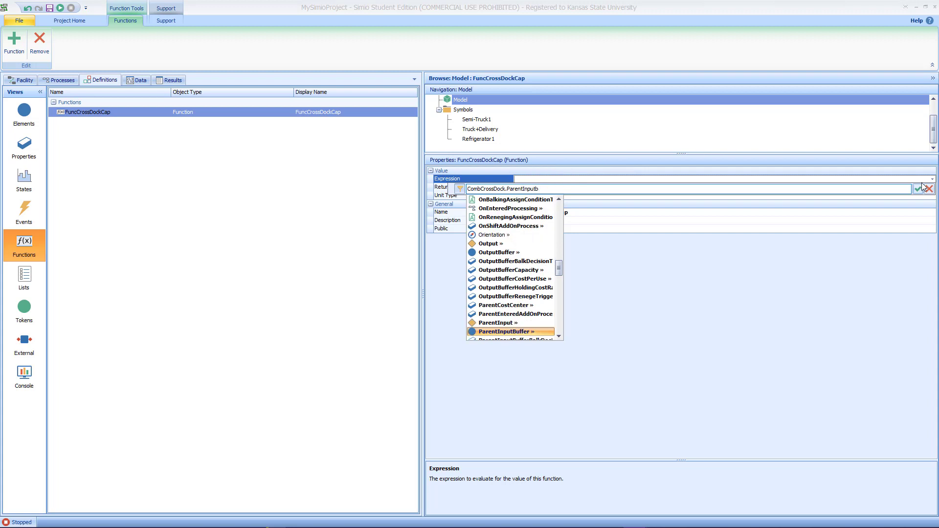
pyautogui.write('.Ca')
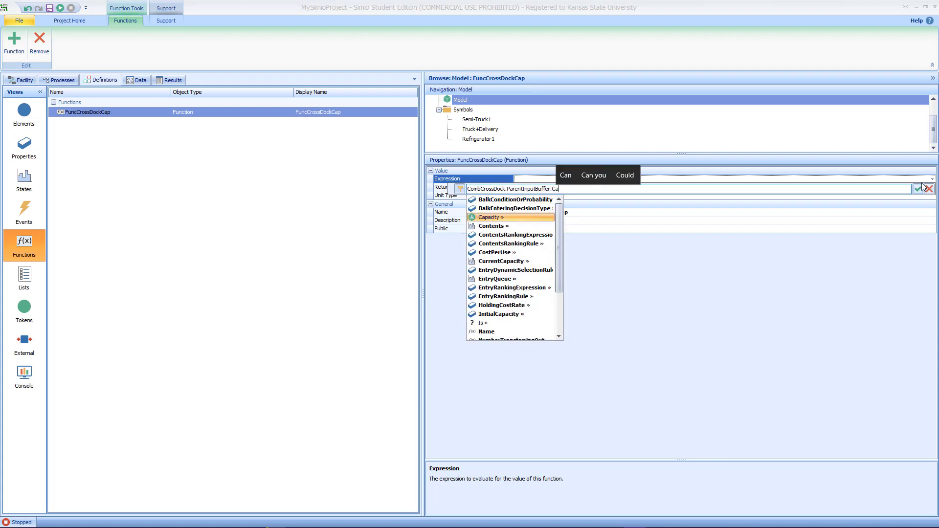
pyautogui.press('BackSpace')
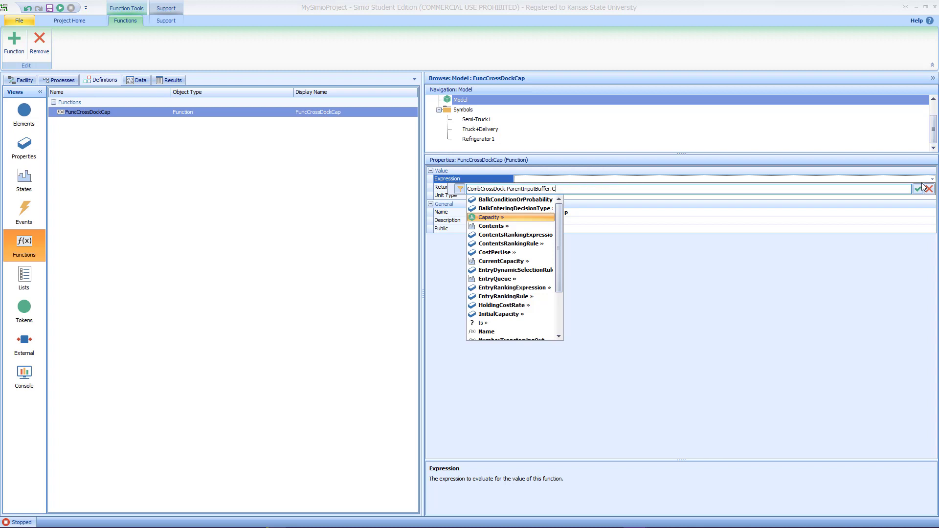
pyautogui.write('ontents')
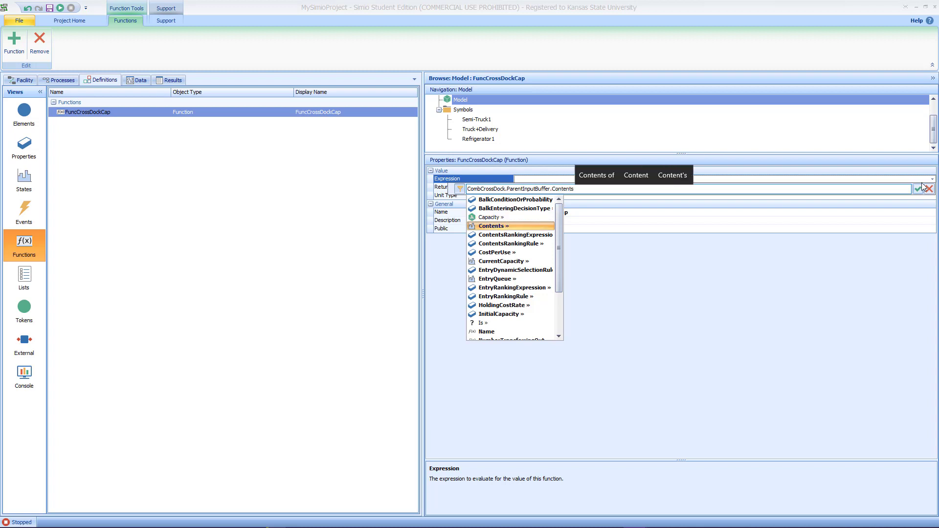
pyautogui.write('.')
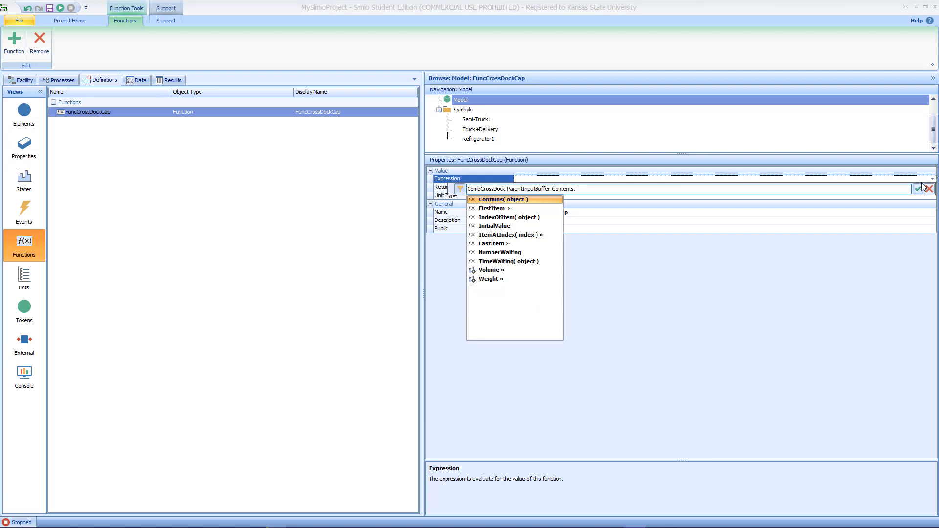
pyautogui.press('Down')
pyautogui.press('Down')
pyautogui.press('Down')
pyautogui.press('Down')
pyautogui.press('Down')
pyautogui.press('Down')
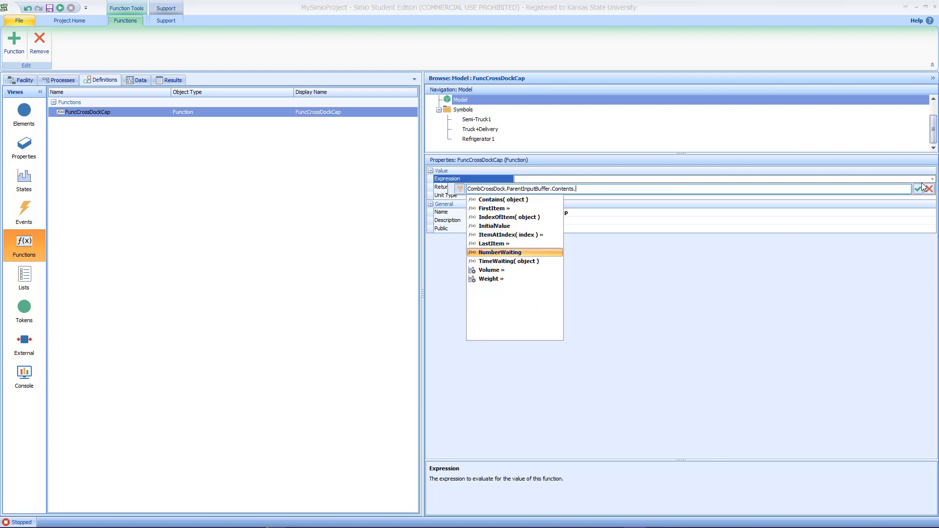
pyautogui.press('Return')
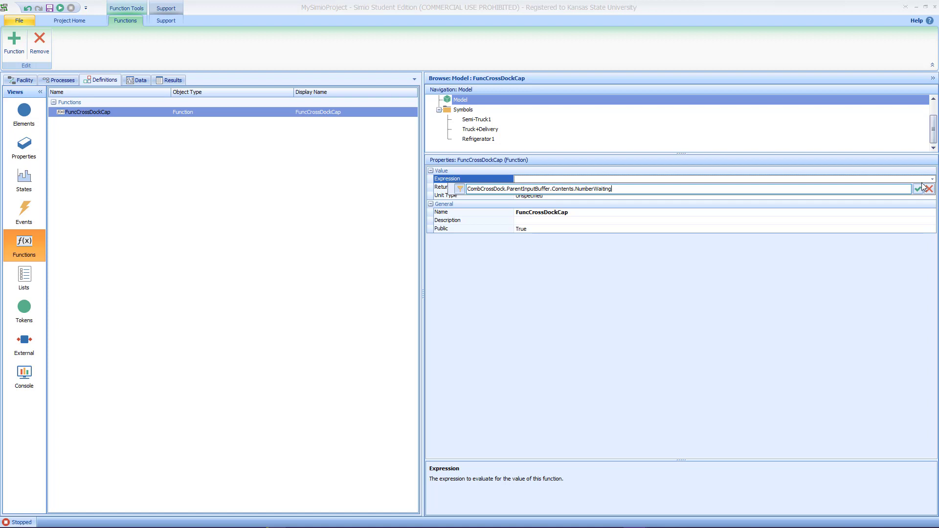
# Step: Extend the expression to DeliverTruckCap*(CombCrossDock.ParentInputBuffer.Contents.NumberWaiting+1) and commit it
pyautogui.write('+')
pyautogui.write('1')
pyautogui.write('*8(')
pyautogui.write('*')
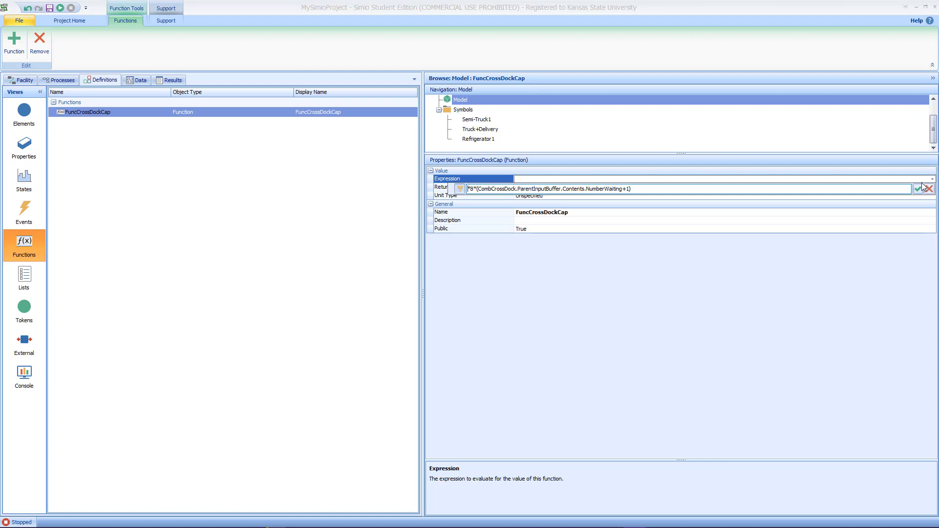
pyautogui.press('BackSpace')
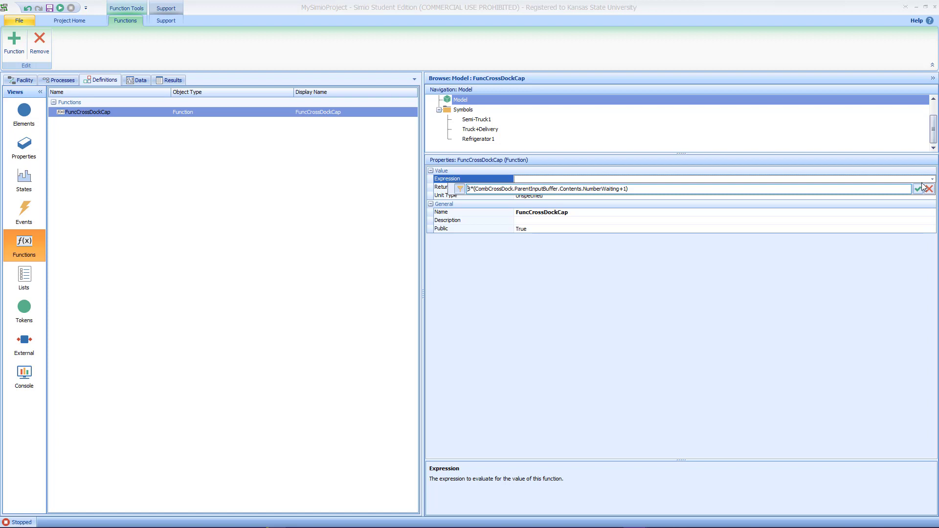
pyautogui.press('Delete')
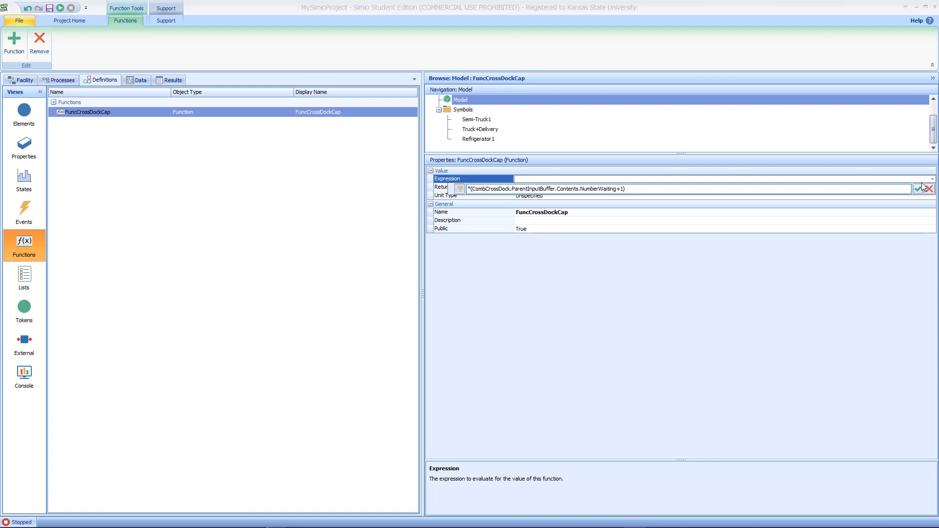
pyautogui.write('Deliver')
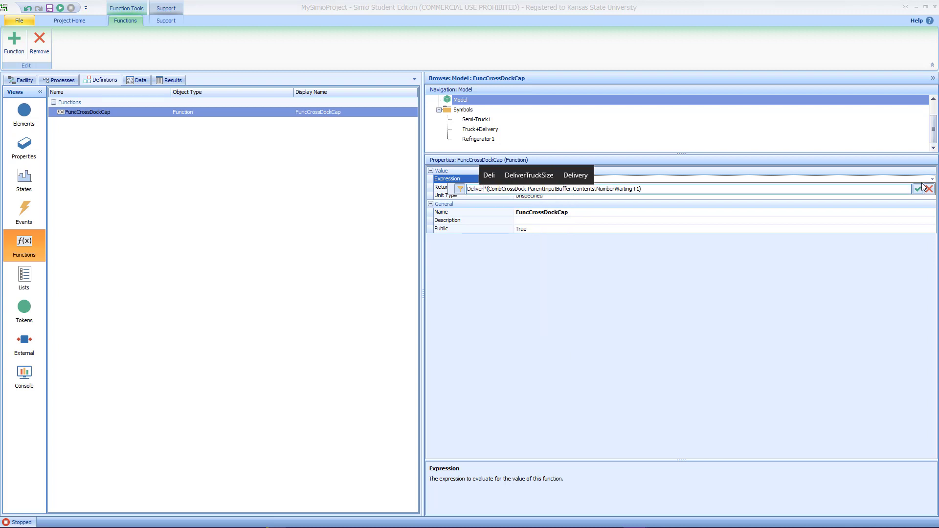
pyautogui.write('Tr')
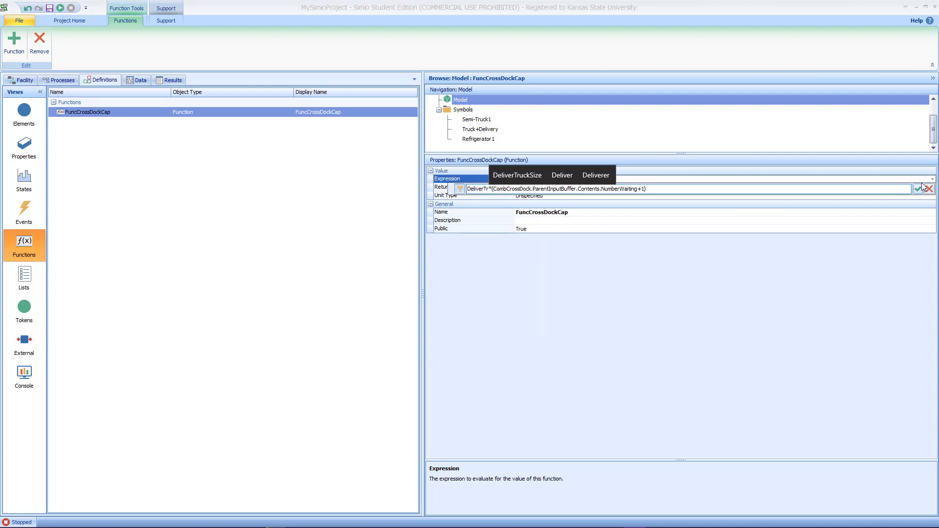
pyautogui.write('uck')
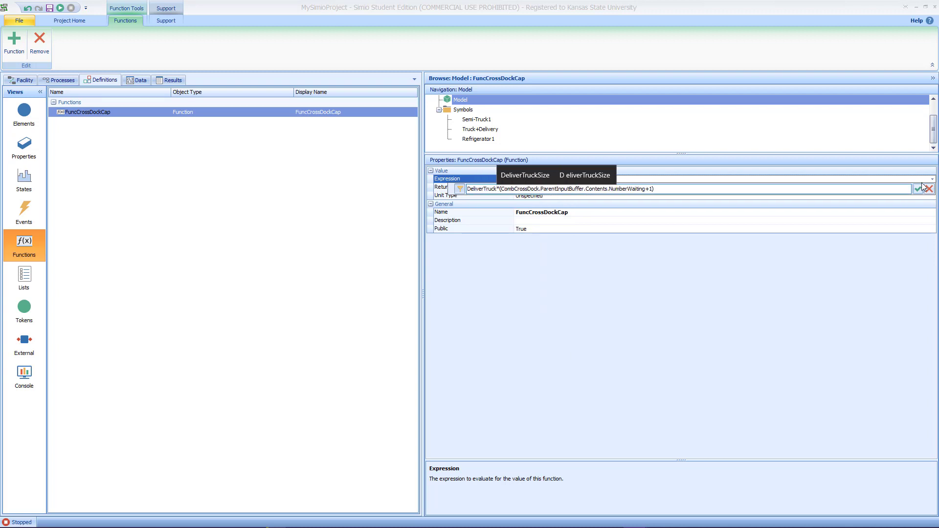
pyautogui.write('Cap')
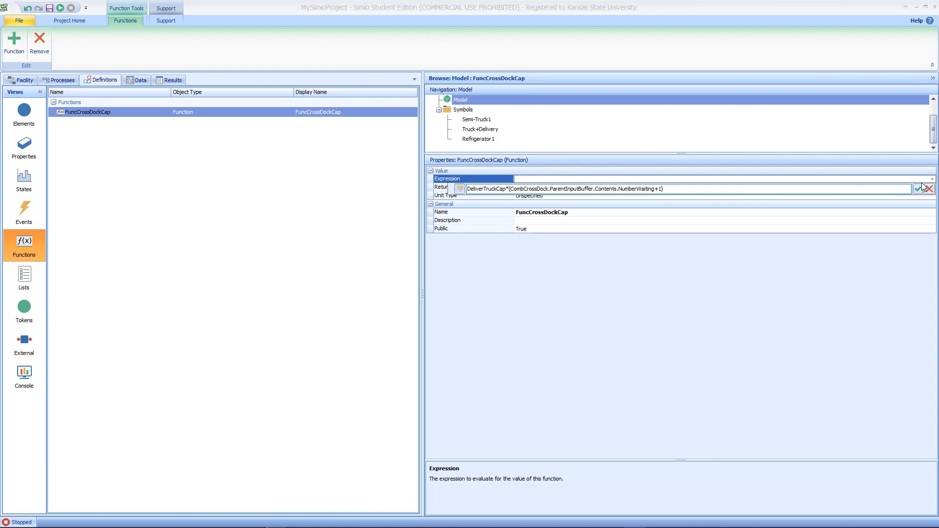
pyautogui.click(865, 188)
pyautogui.click(918, 189)
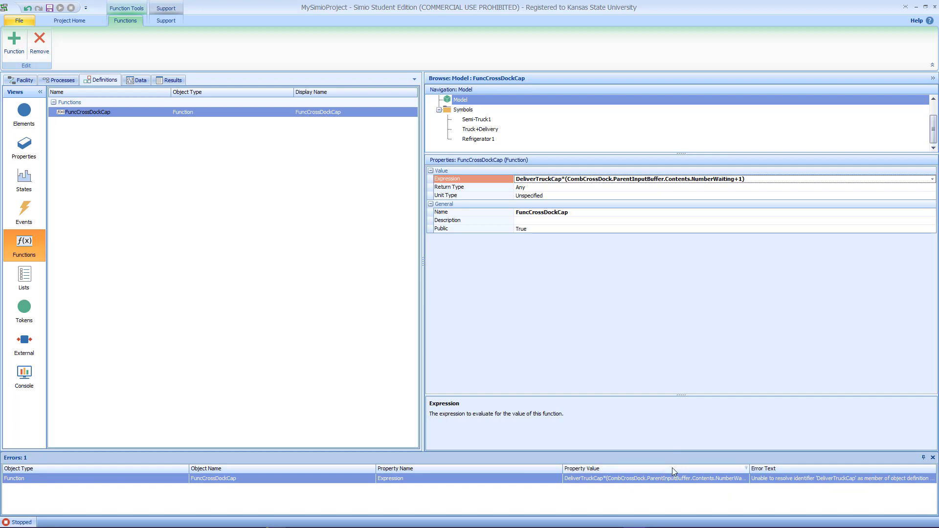
# Step: Check the model's General properties for the truck capacity property name, returning to the function definitions
pyautogui.click(24, 80)
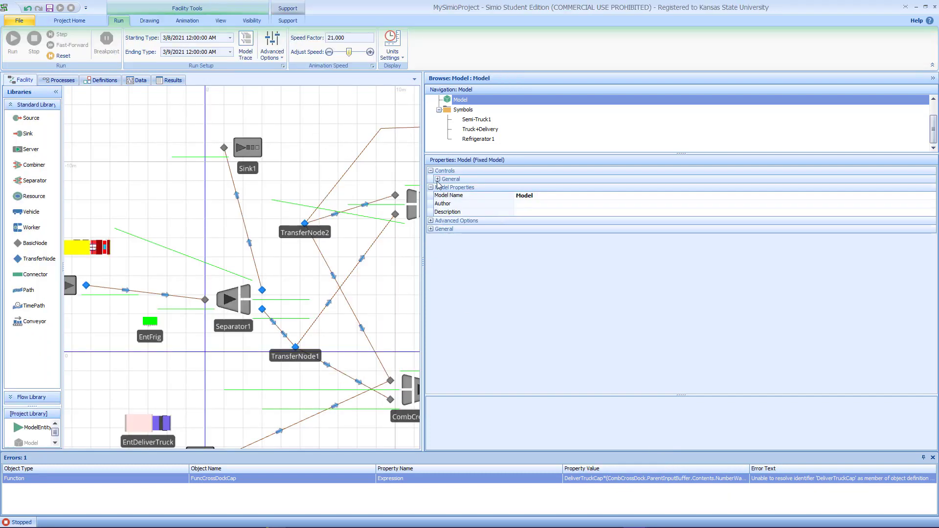
pyautogui.click(438, 179)
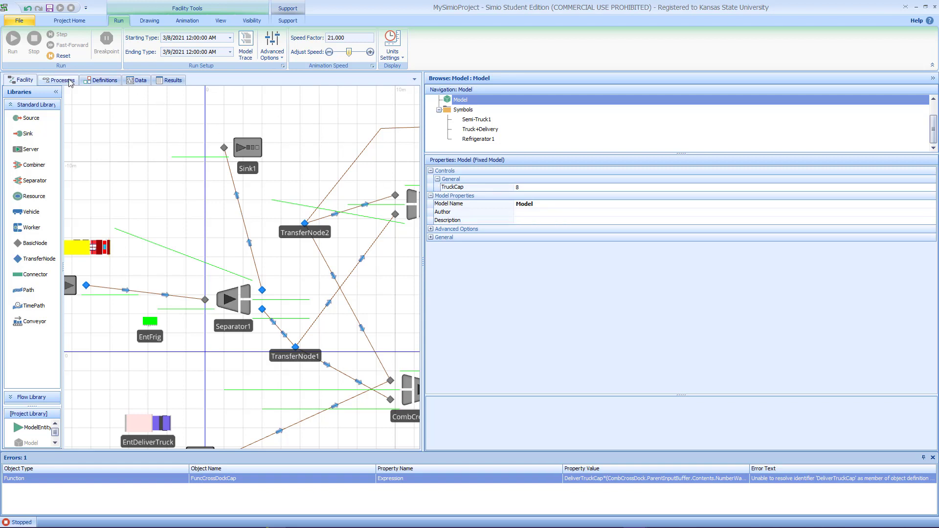
pyautogui.click(103, 80)
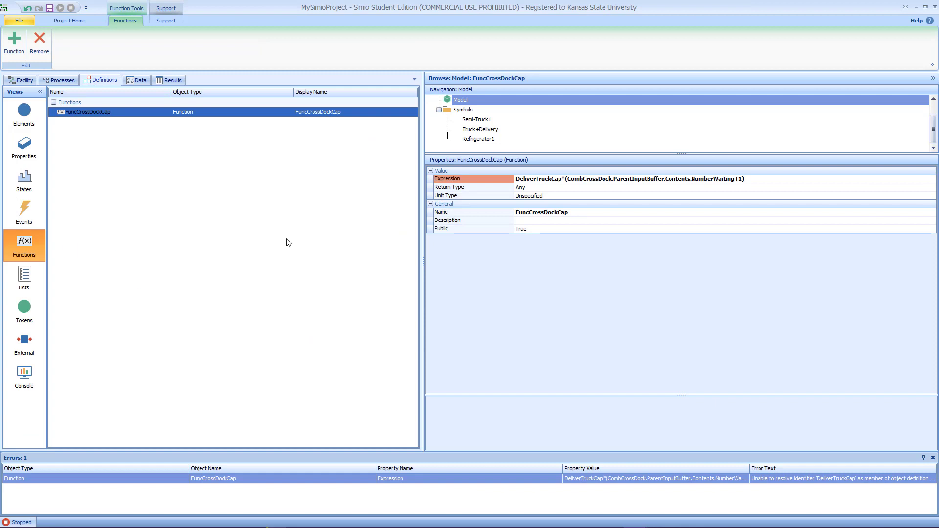
# Step: Replace DeliverTruckCap with TruckCap in the function's expression
pyautogui.click(539, 180)
pyautogui.click(539, 180)
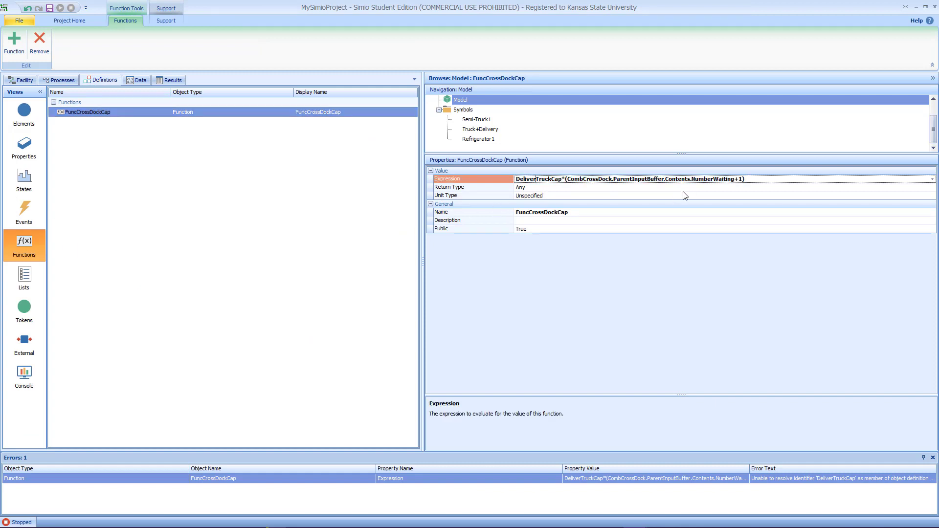
pyautogui.press('BackSpace')
pyautogui.press('BackSpace')
pyautogui.press('BackSpace')
pyautogui.press('BackSpace')
pyautogui.press('BackSpace')
pyautogui.press('BackSpace')
pyautogui.press('BackSpace')
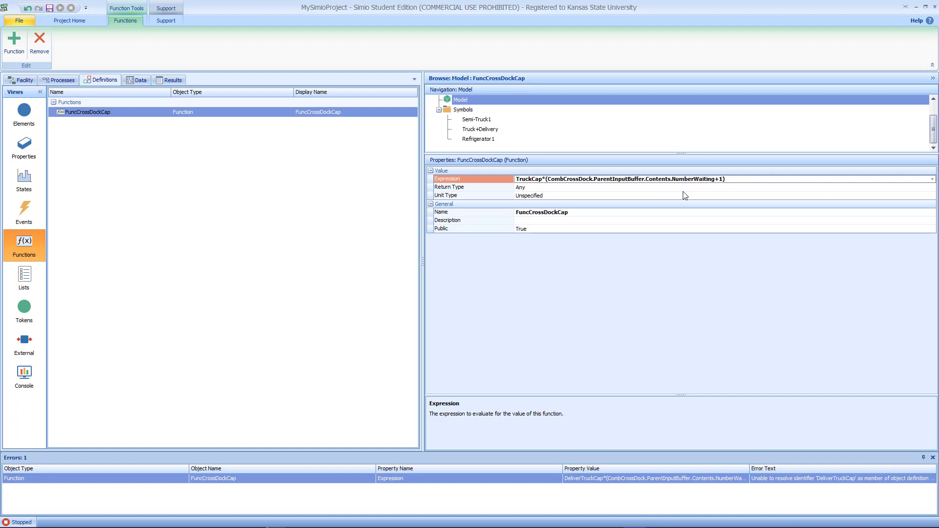
pyautogui.press('Return')
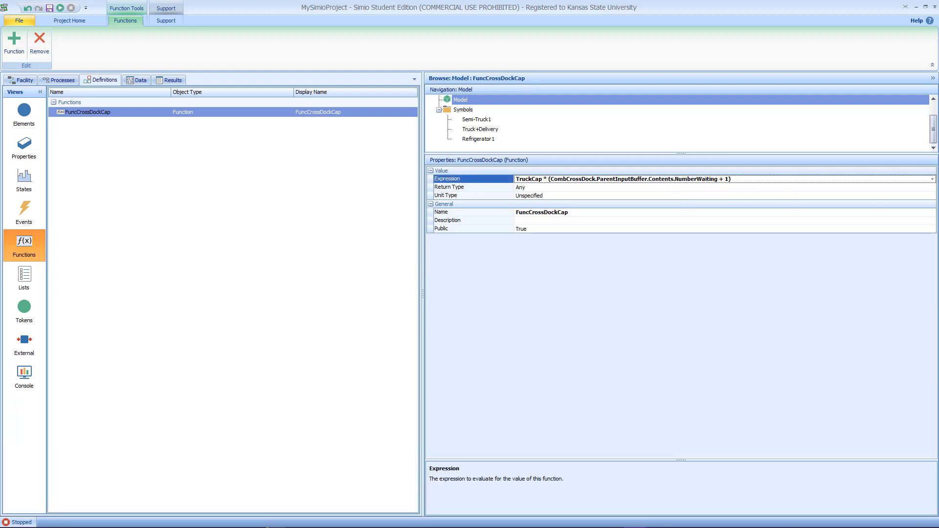
# Step: Reread the PDF's rule about subtracting refrigerators en route to the cross-dock
pyautogui.hotkey('alt', 'Tab')
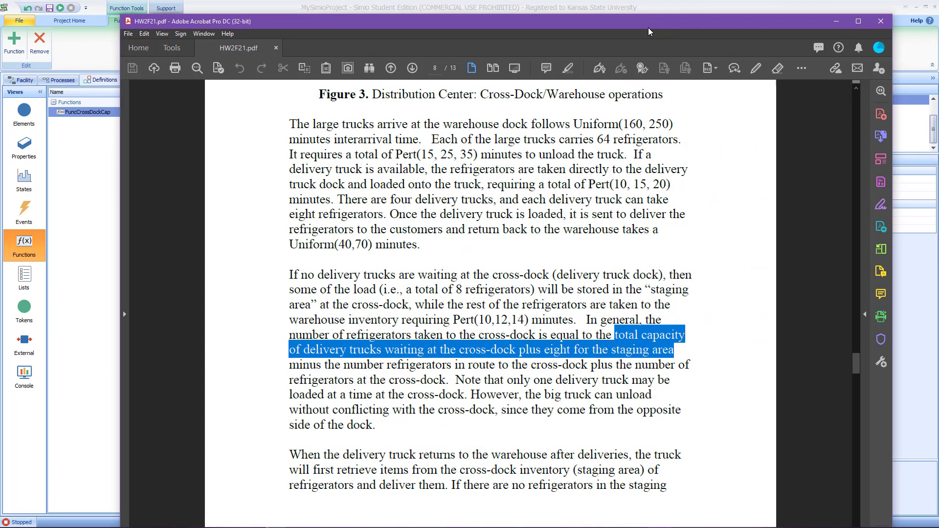
pyautogui.click(482, 380)
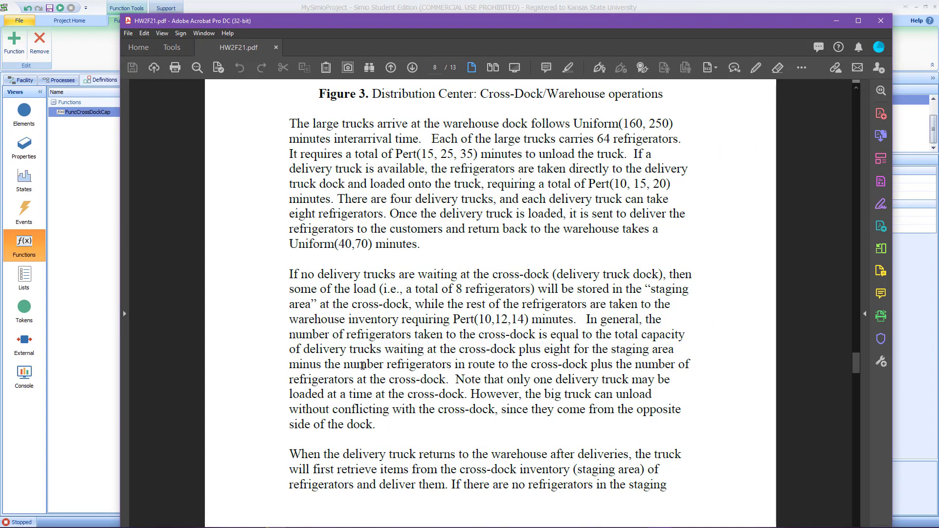
pyautogui.moveTo(320, 363); pyautogui.dragTo(587, 364)
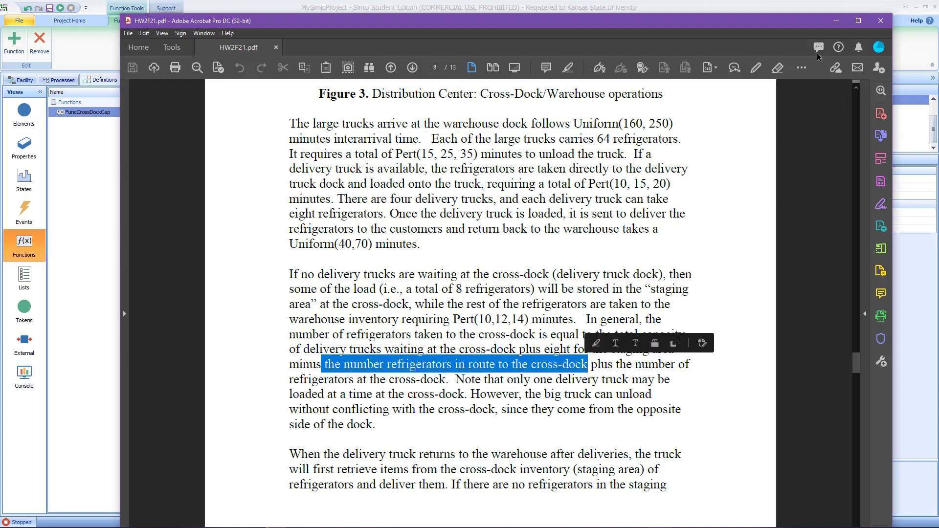
pyautogui.moveTo(781, 27); pyautogui.dragTo(938, 29)
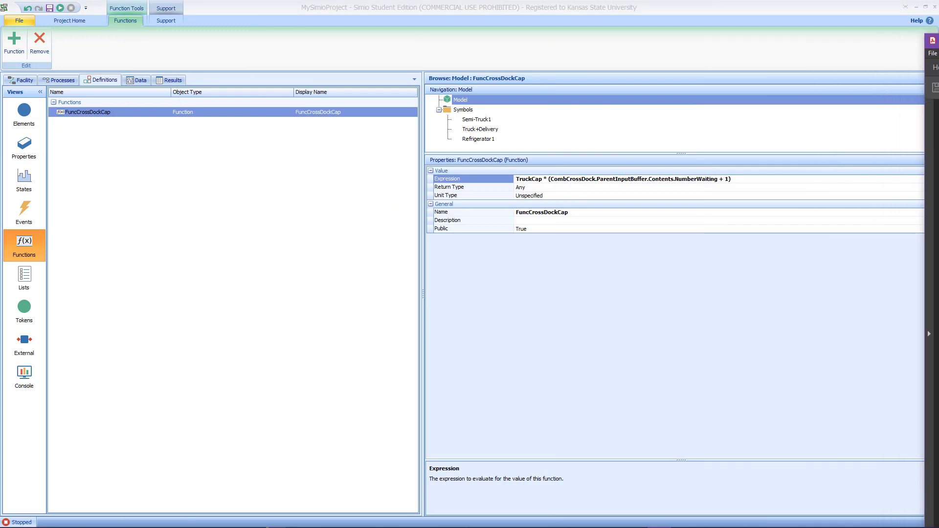
# Step: Append "- CombCrossDock.MemberInput.NumberTravelers.RoutingIn" to the function's expression to subtract refrigerators en route, and commit it
pyautogui.click(748, 180)
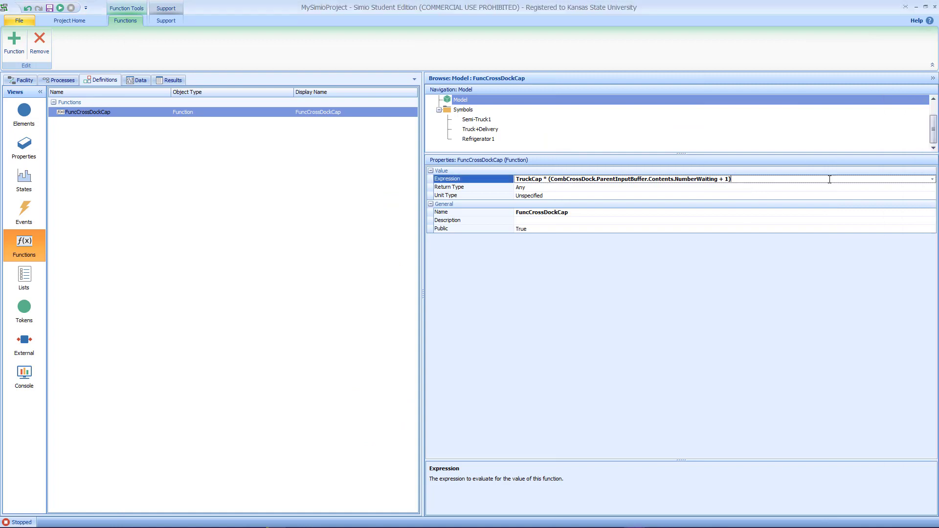
pyautogui.click(932, 179)
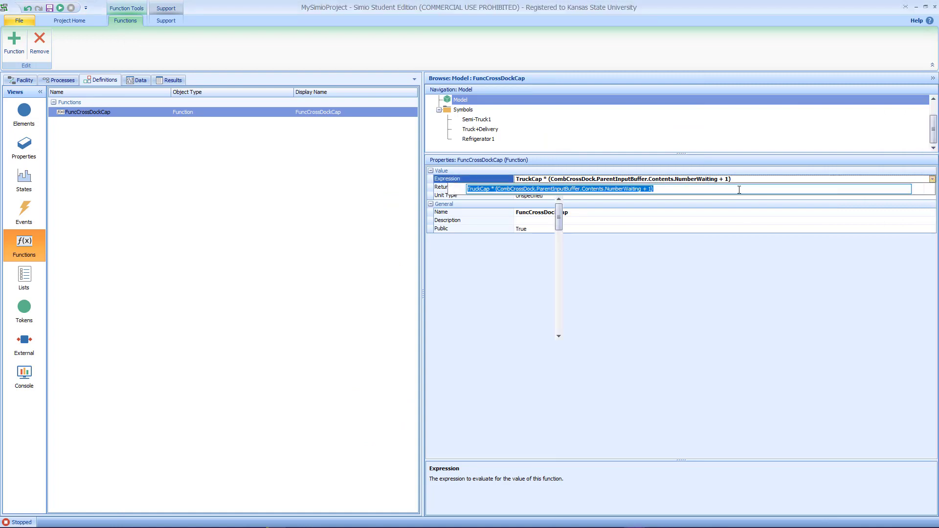
pyautogui.click(688, 190)
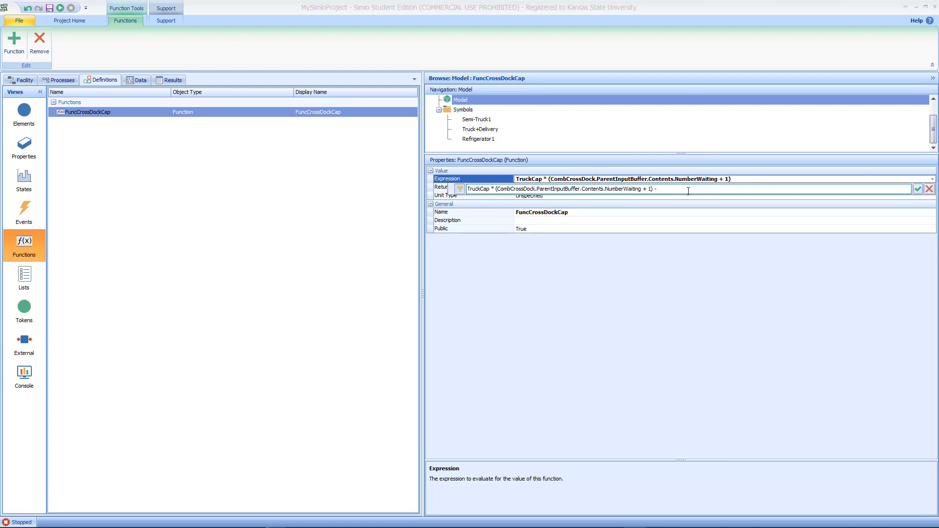
pyautogui.write('- C')
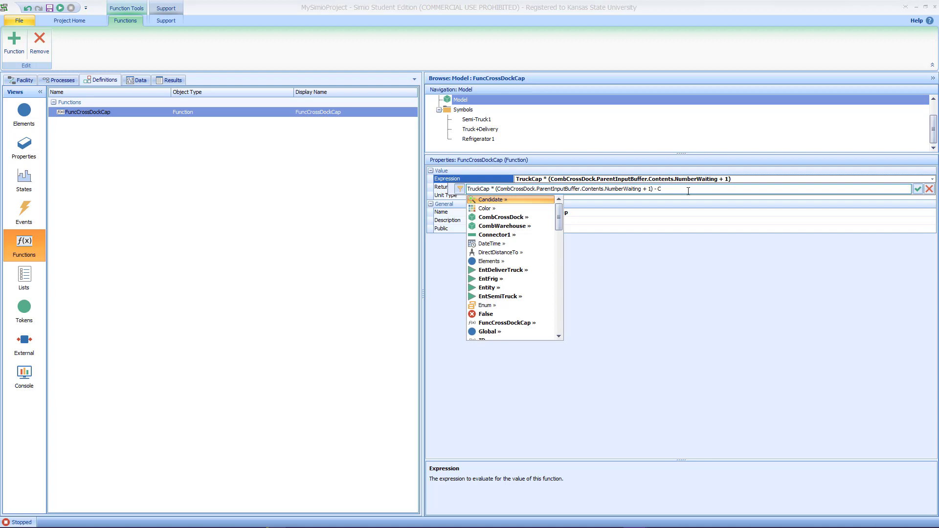
pyautogui.write('om')
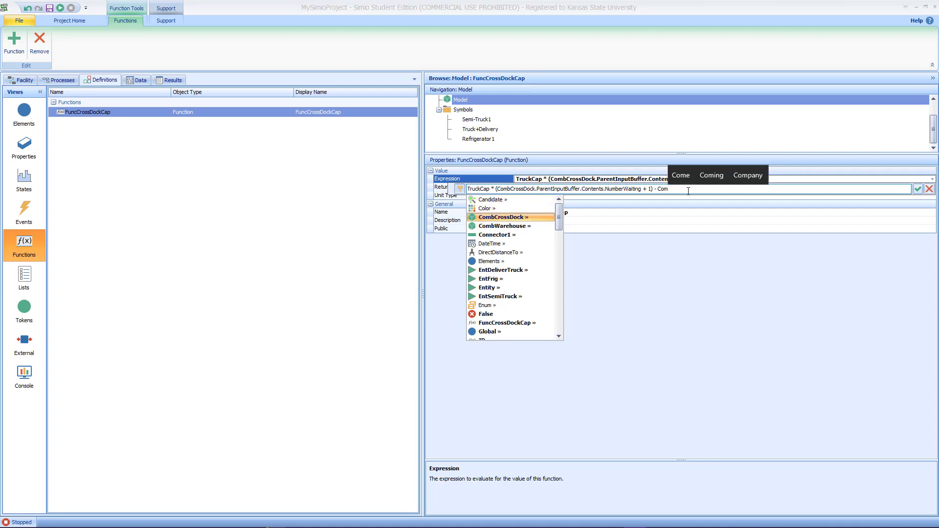
pyautogui.write('bCrossDock.')
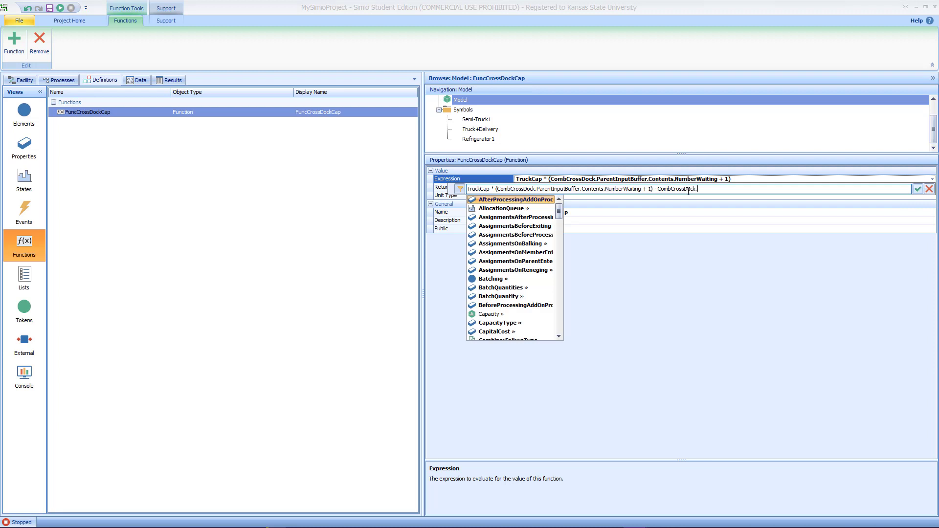
pyautogui.write('Mem')
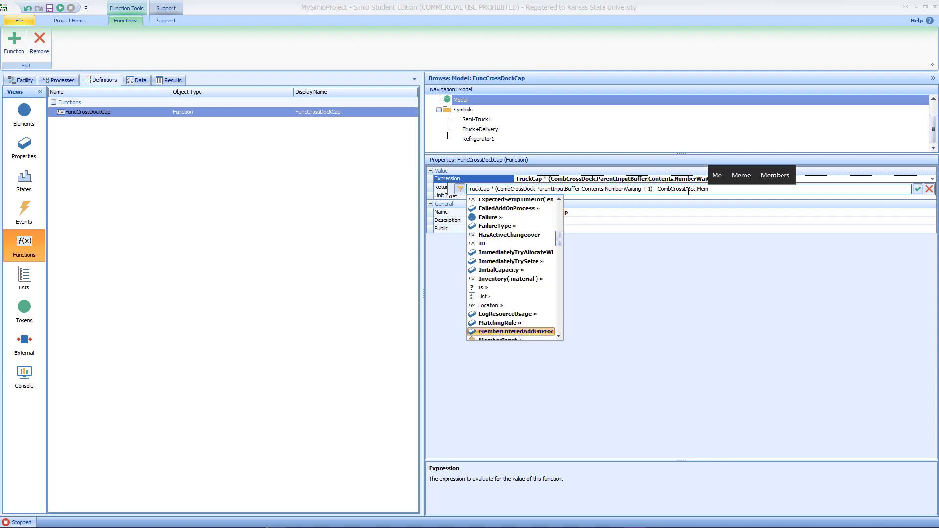
pyautogui.write('berI')
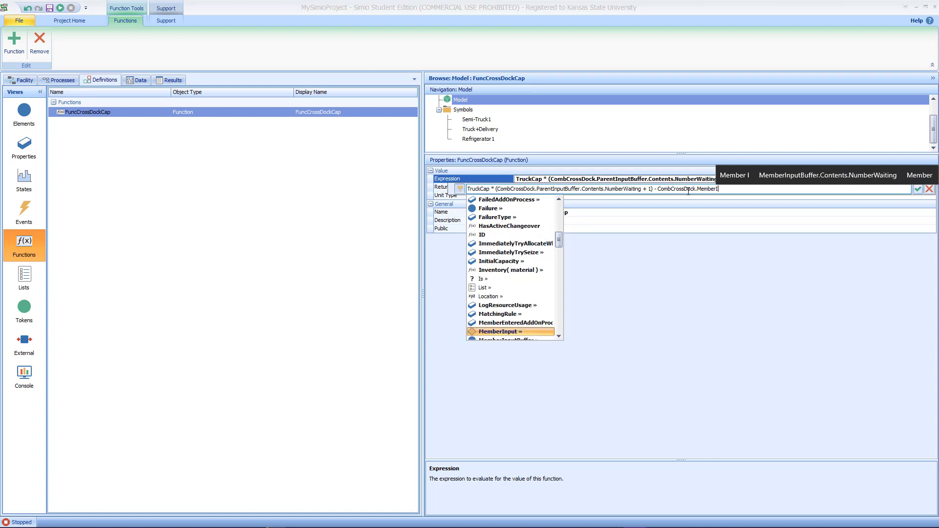
pyautogui.write('nput.')
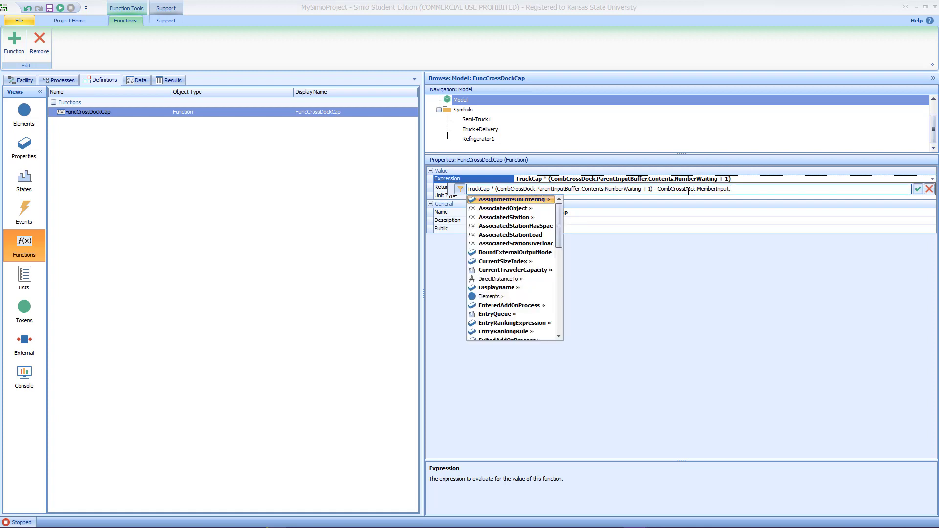
pyautogui.write('T')
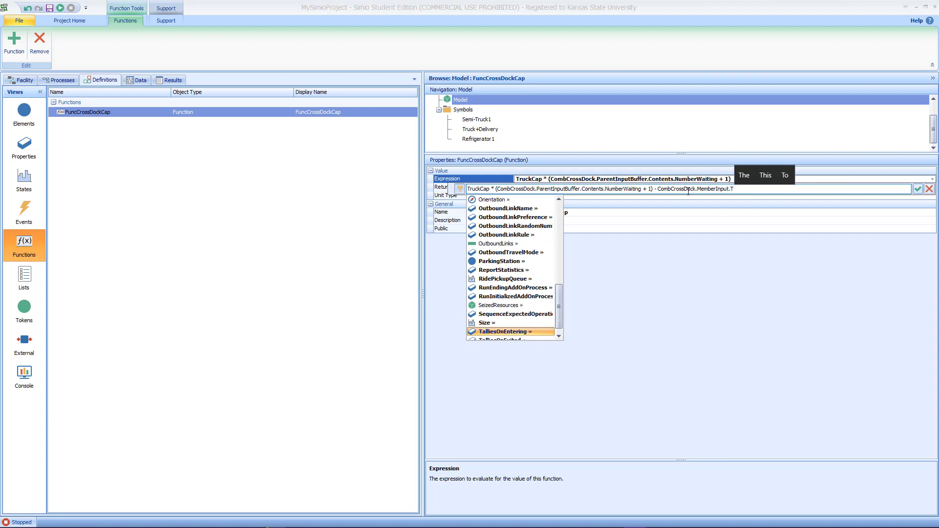
pyautogui.write('r')
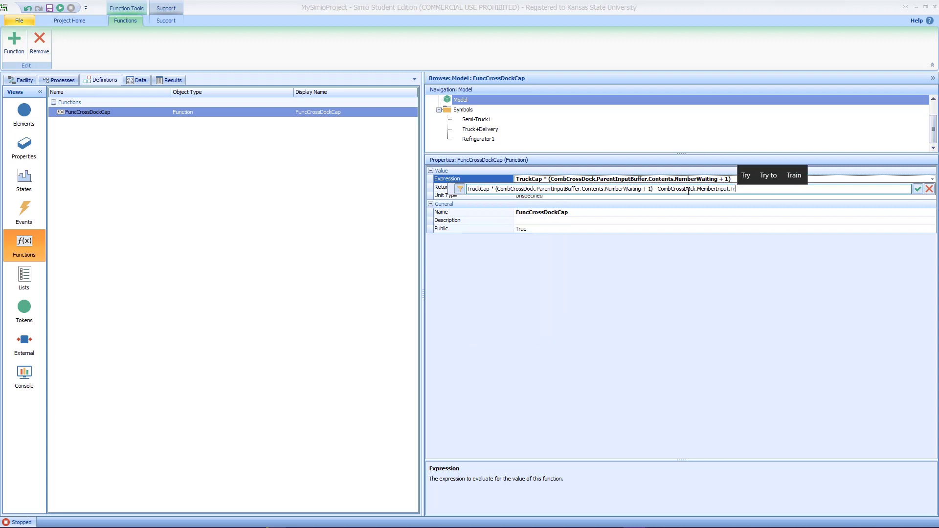
pyautogui.press('BackSpace')
pyautogui.press('BackSpace')
pyautogui.write('Nu')
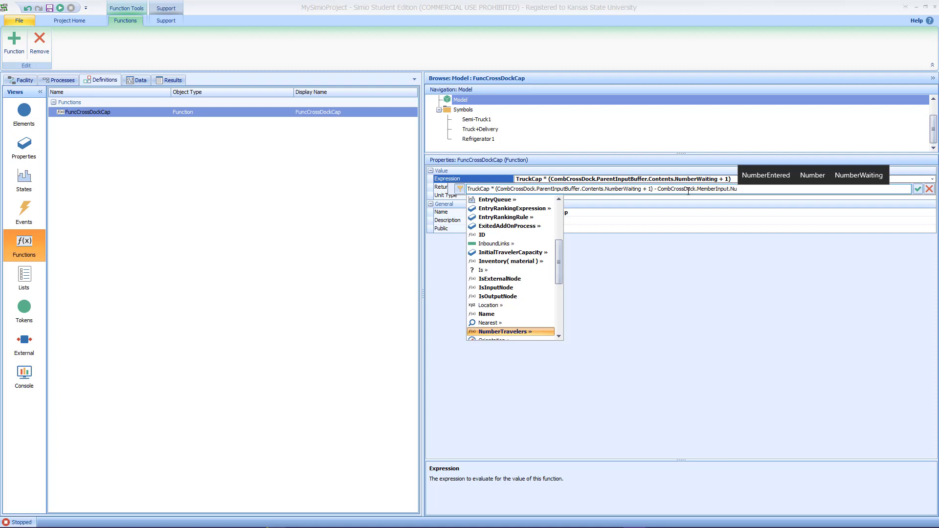
pyautogui.write('mberTravelers.')
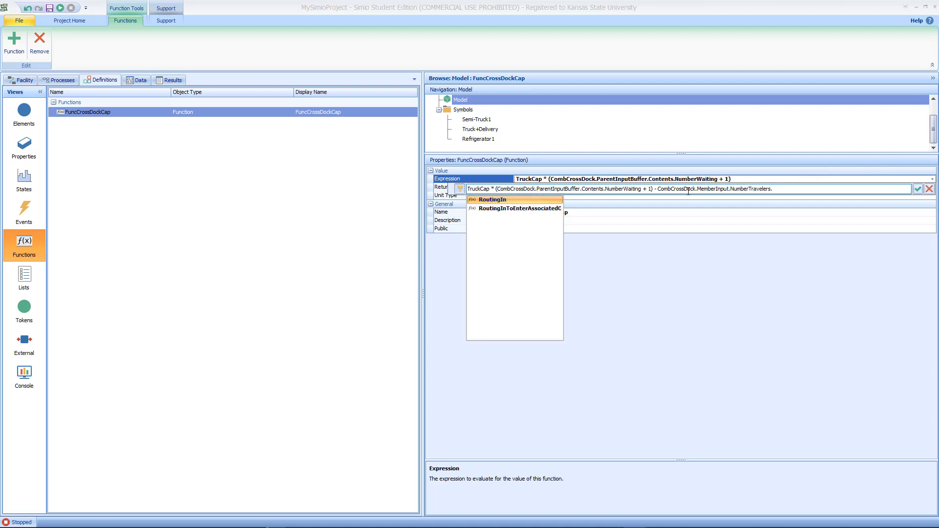
pyautogui.press('Return')
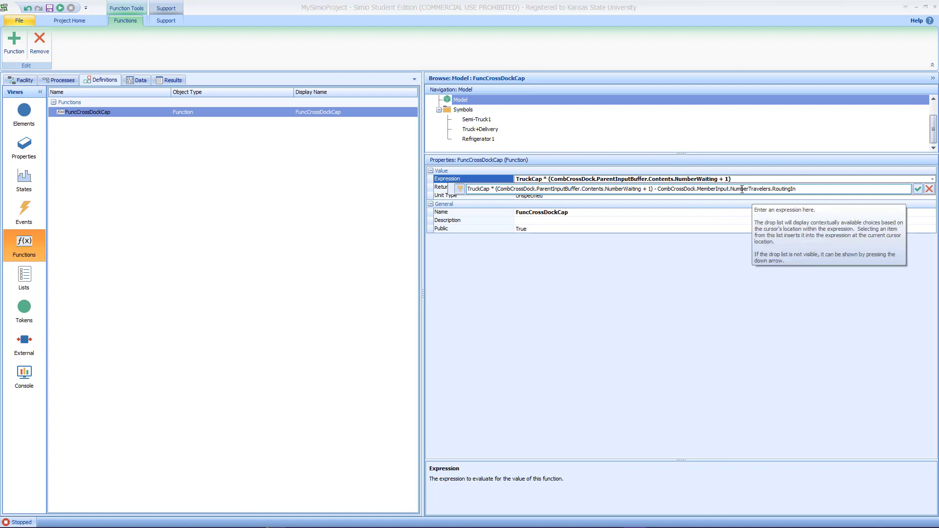
pyautogui.click(929, 189)
# Step: Inspect CombCrossDock's member input node in the Facility view, returning to the function definitions
pyautogui.click(22, 79)
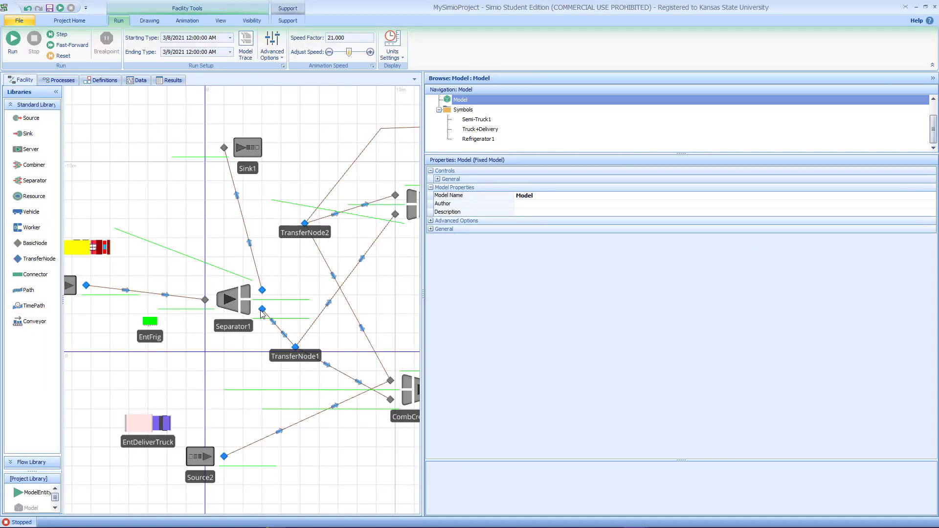
pyautogui.moveTo(371, 444); pyautogui.dragTo(283, 374)
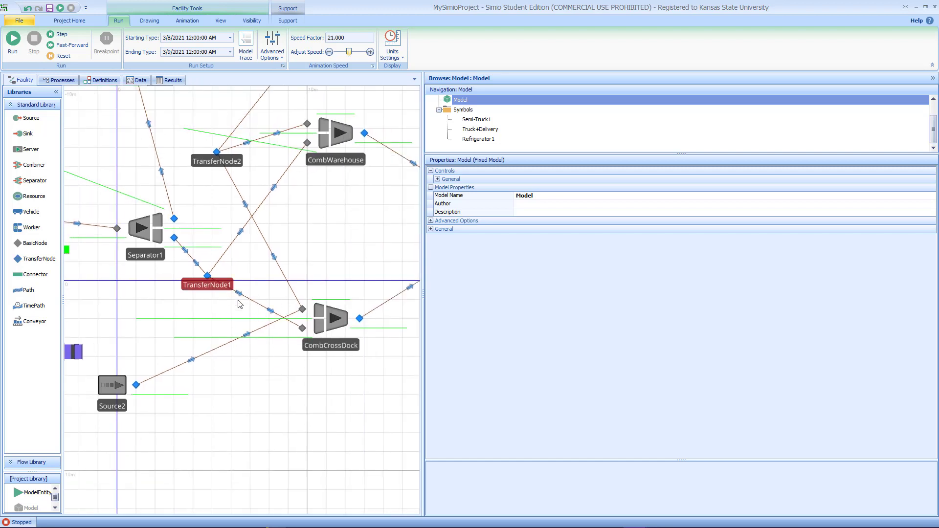
pyautogui.click(303, 328)
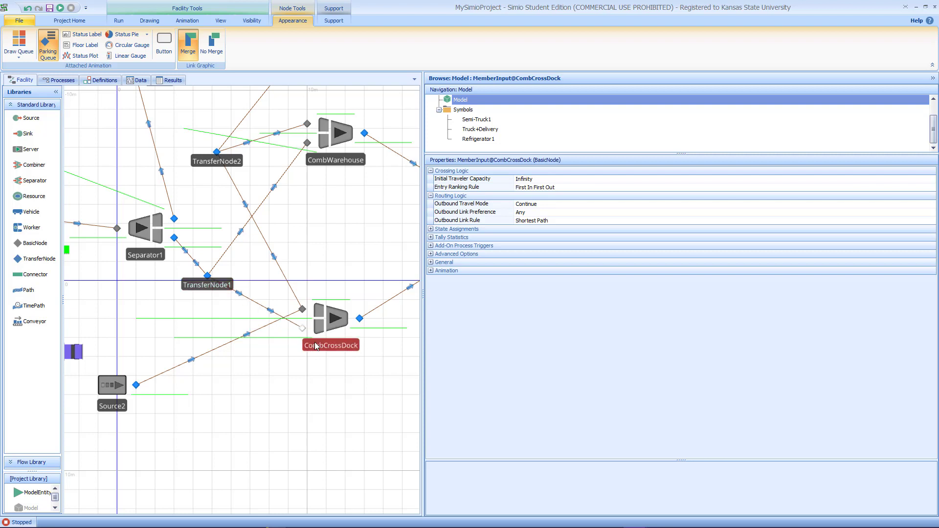
pyautogui.click(101, 80)
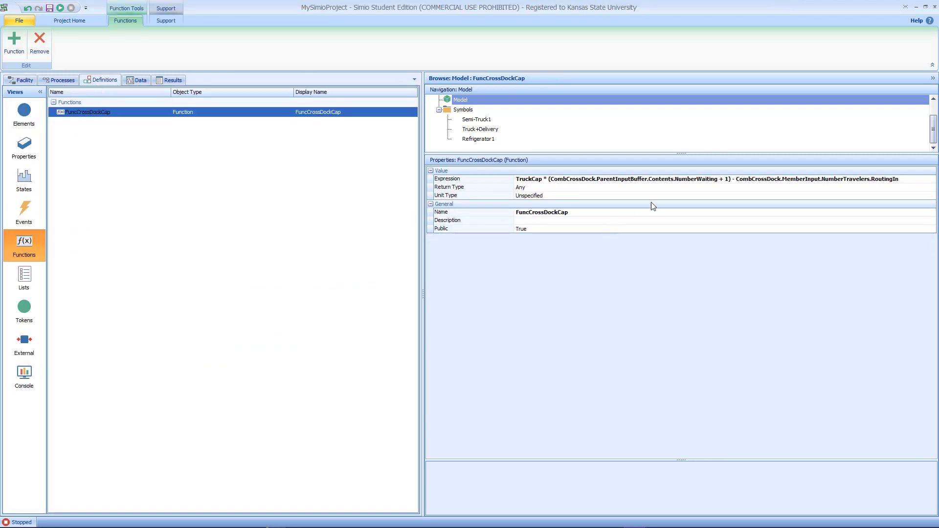
# Step: Switch to the assignment PDF and reread the rule about adding refrigerators already at the cross-dock
pyautogui.click(928, 180)
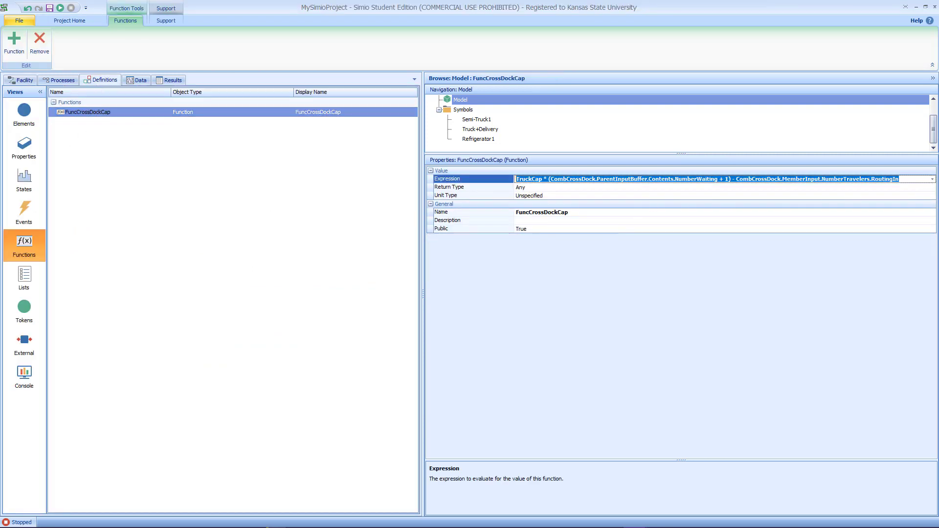
pyautogui.hotkey('alt', 'Tab')
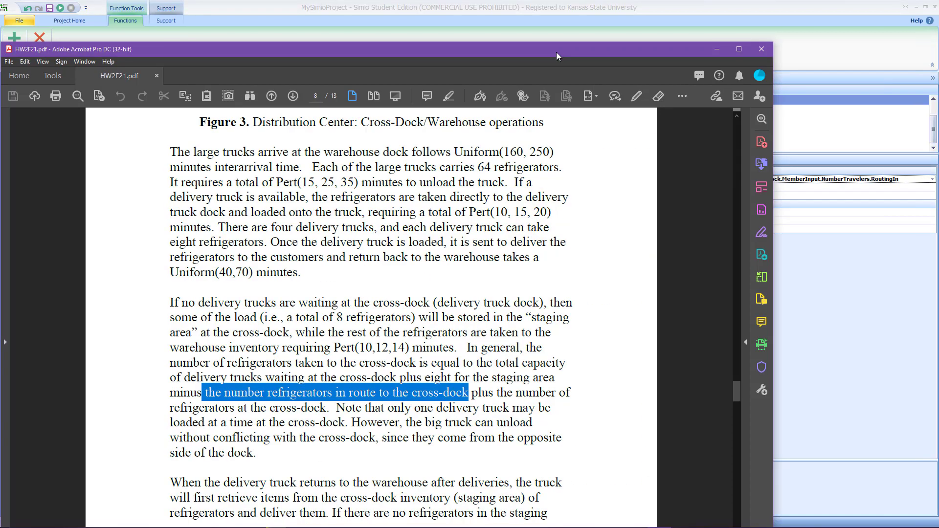
pyautogui.moveTo(493, 391); pyautogui.dragTo(339, 405)
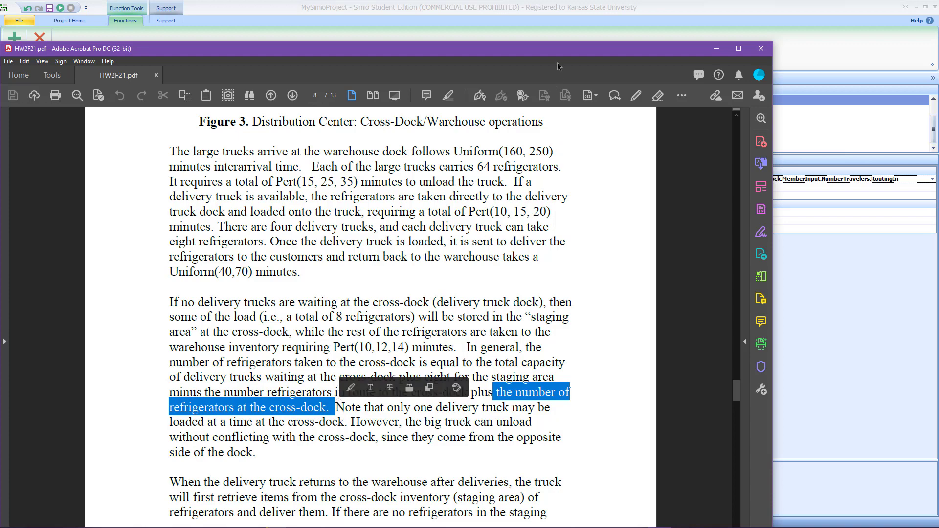
pyautogui.moveTo(558, 52); pyautogui.dragTo(938, 93)
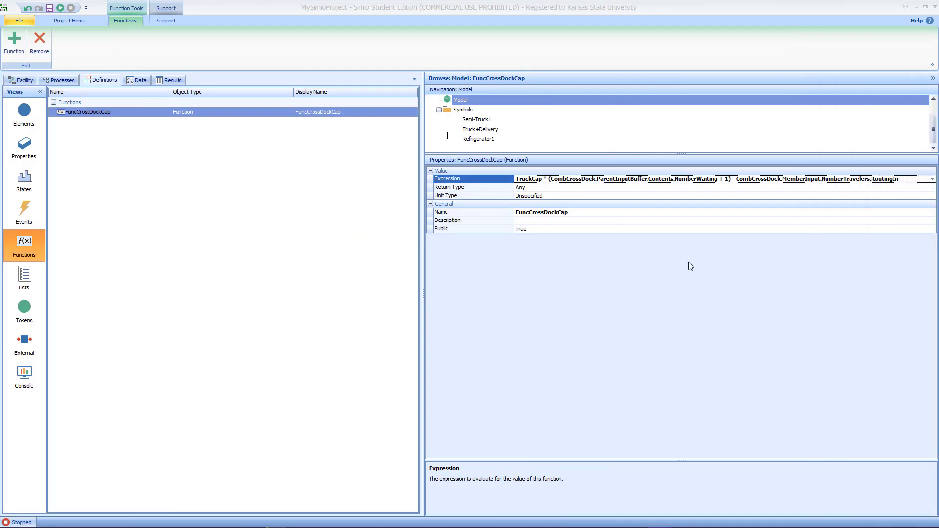
# Step: Append "+ CombCrossDock.MemberInputBuffer.Contents.NumberWaiting" to the function's expression and commit it
pyautogui.click(933, 179)
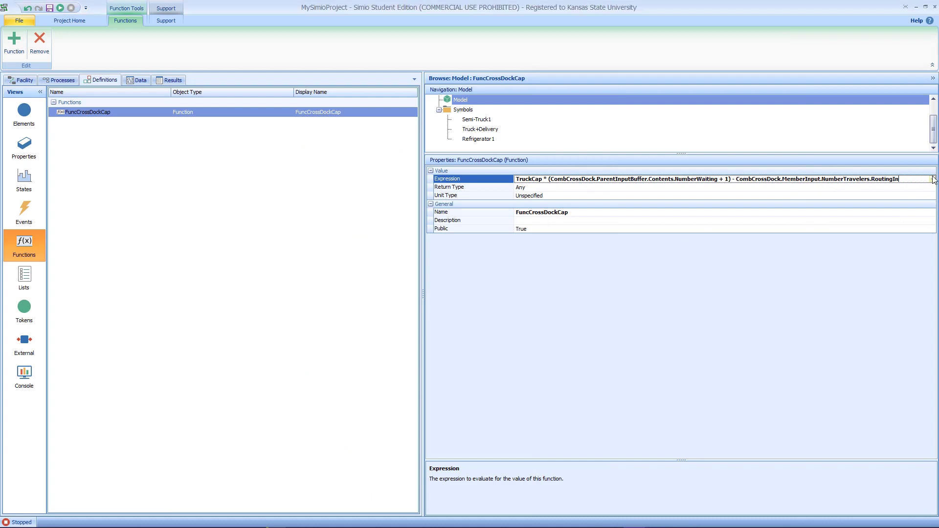
pyautogui.click(932, 179)
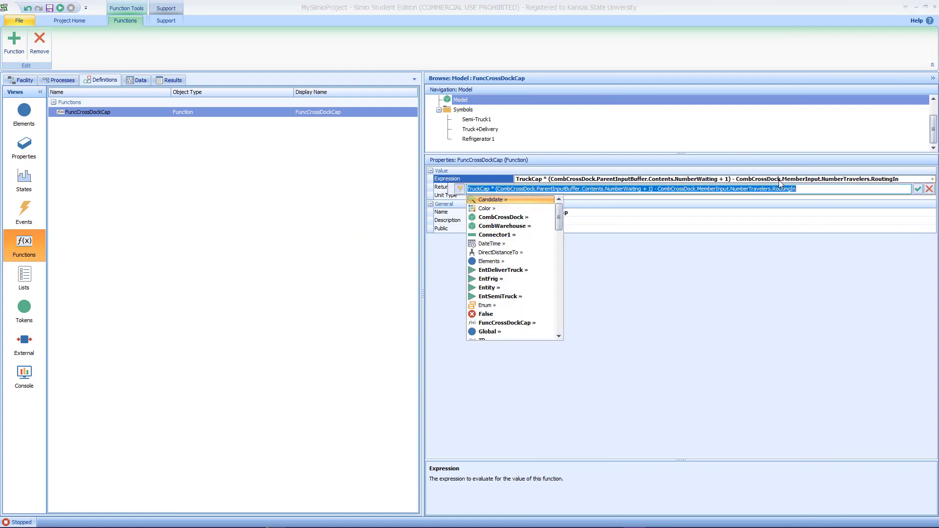
pyautogui.click(803, 188)
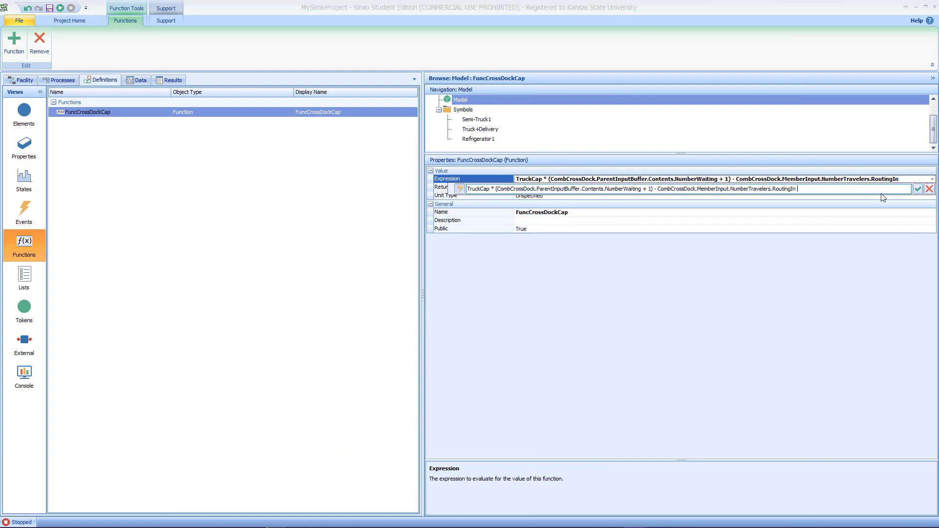
pyautogui.write('+ Com')
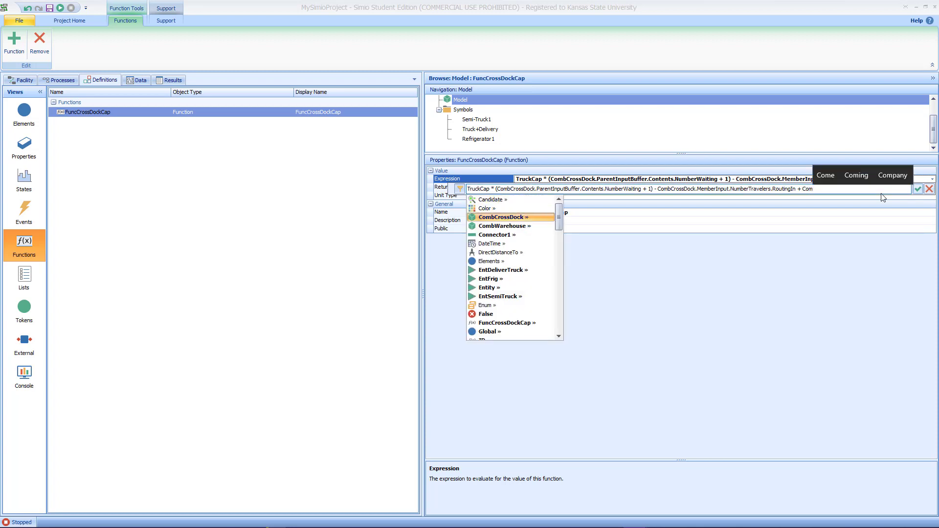
pyautogui.write('bCrossDock.')
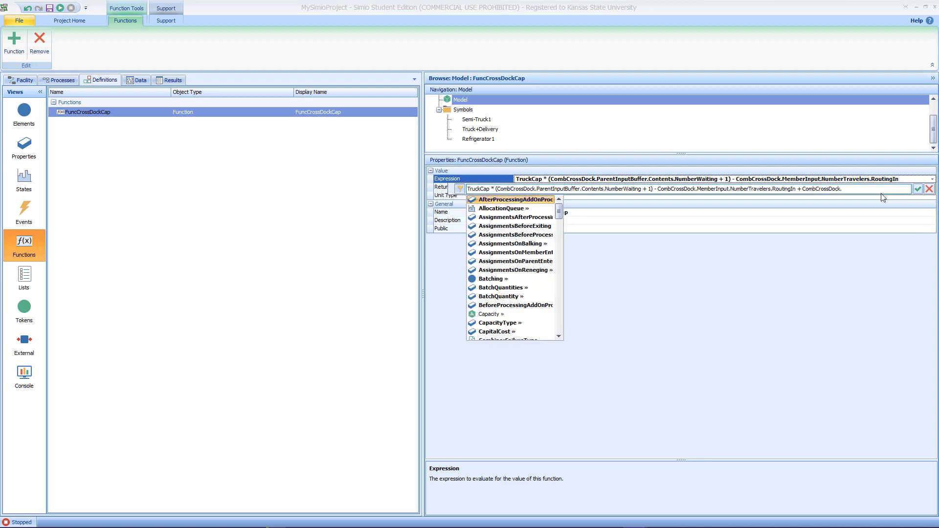
pyautogui.write('Mem')
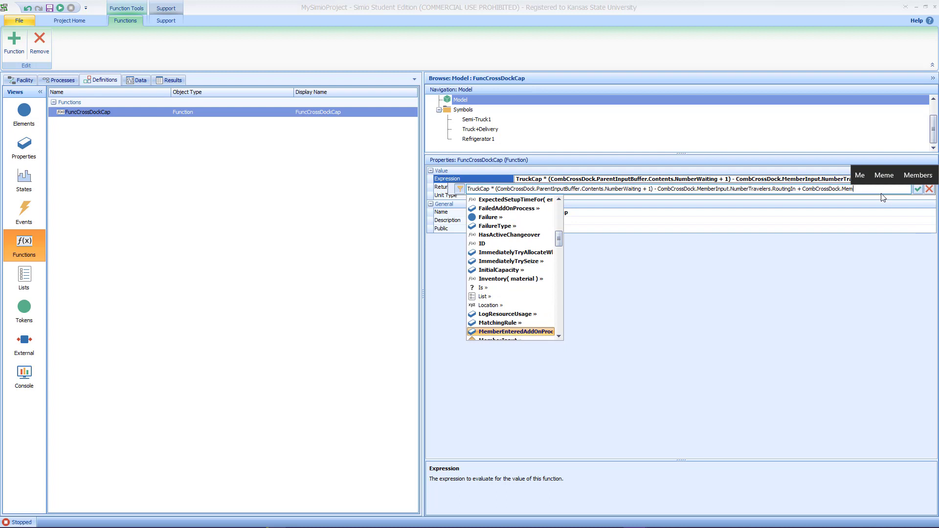
pyautogui.write('berI')
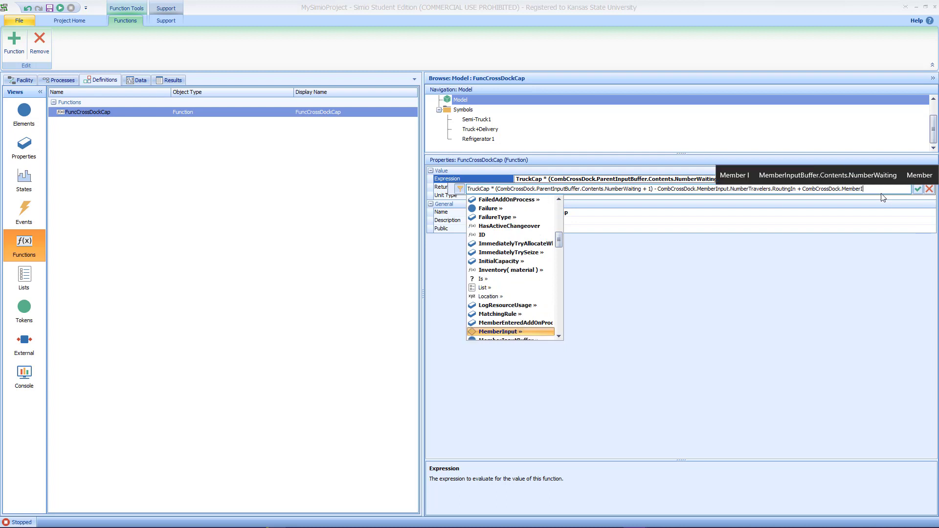
pyautogui.press('Down')
pyautogui.write('nputBuffer.Con')
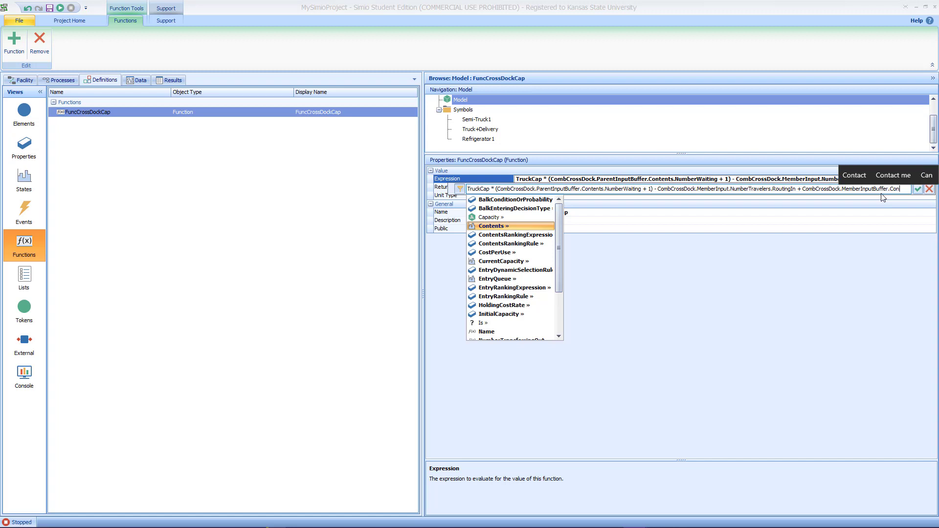
pyautogui.write('tents.')
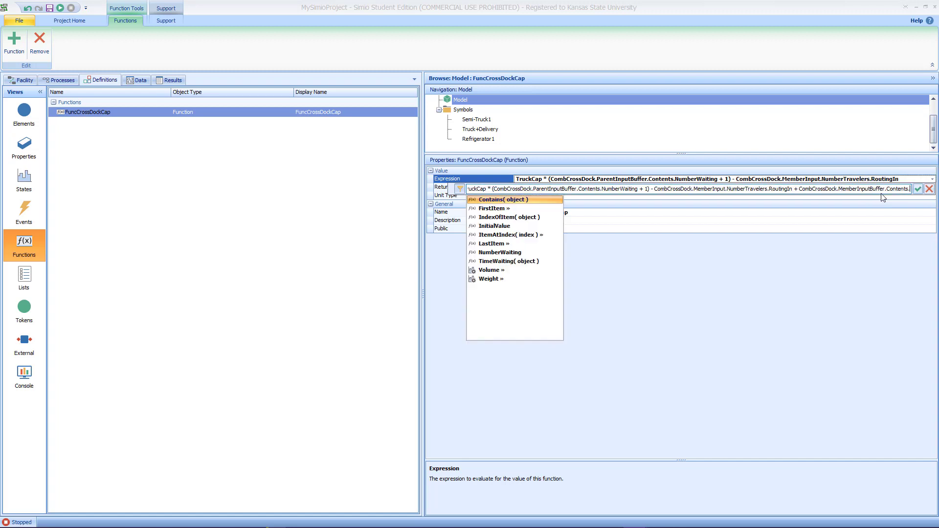
pyautogui.write('NumberWaiting')
pyautogui.press('Return')
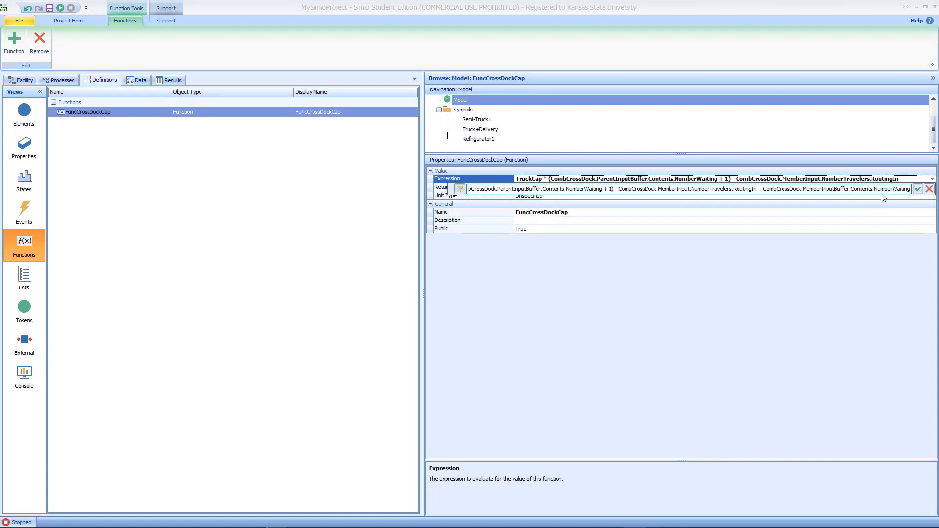
pyautogui.press('Return')
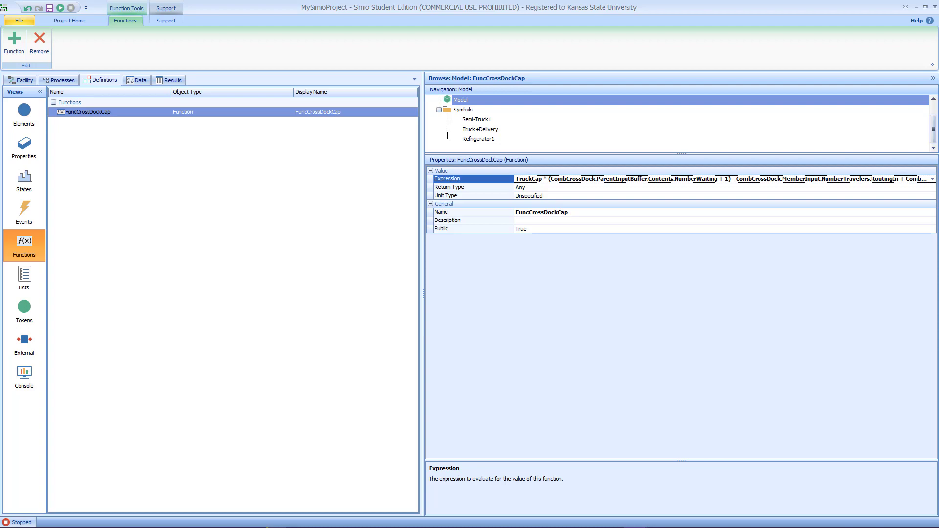
# Step: Switch to the assignment PDF and reread the sentence defining how many refrigerators go to the cross-dock
pyautogui.moveTo(938, 55); pyautogui.dragTo(352, 1)
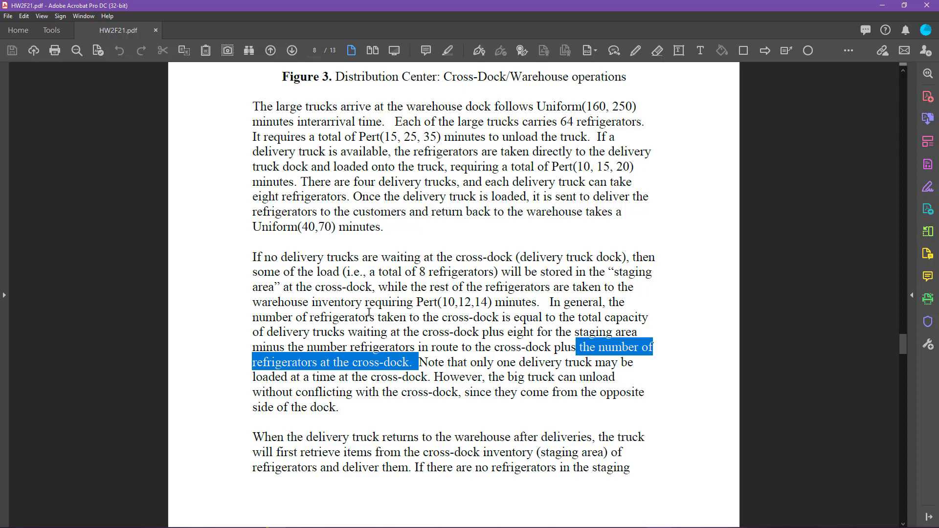
pyautogui.moveTo(253, 317); pyautogui.dragTo(491, 323)
pyautogui.click(519, 319)
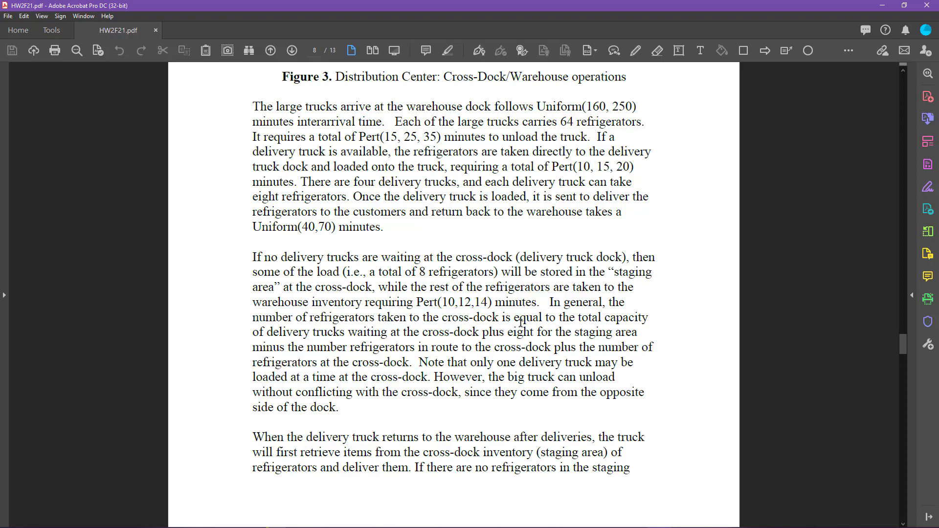
# Step: Compare the assignment's truck-capacity and en-route refrigerator terms with the function's current expression
pyautogui.moveTo(563, 319); pyautogui.dragTo(461, 328)
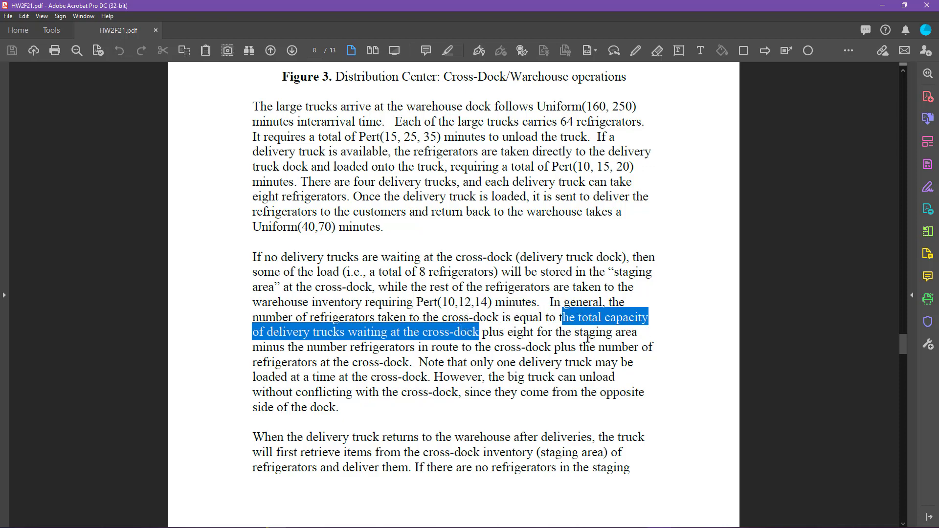
pyautogui.click(904, 5)
pyautogui.moveTo(709, 60); pyautogui.dragTo(938, 90)
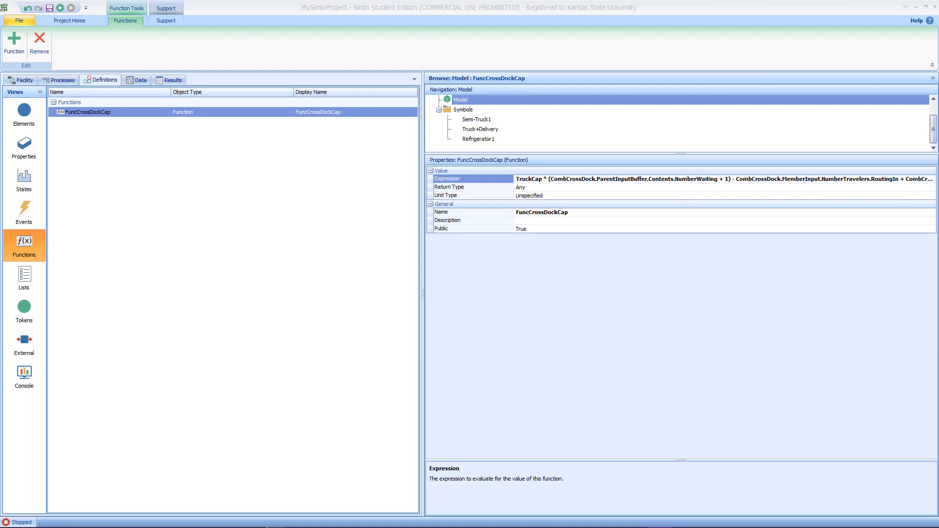
pyautogui.hotkey('alt', 'Tab')
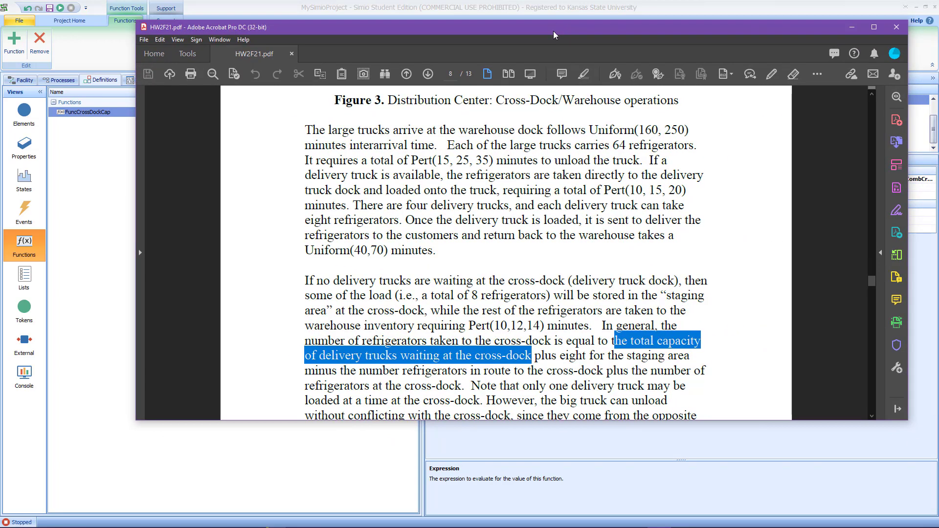
pyautogui.click(431, 371)
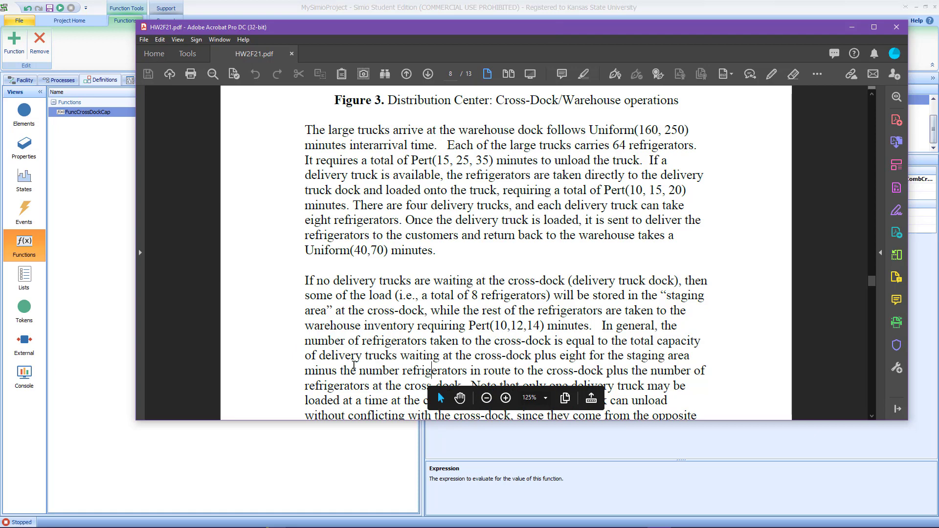
pyautogui.moveTo(350, 371); pyautogui.dragTo(596, 371)
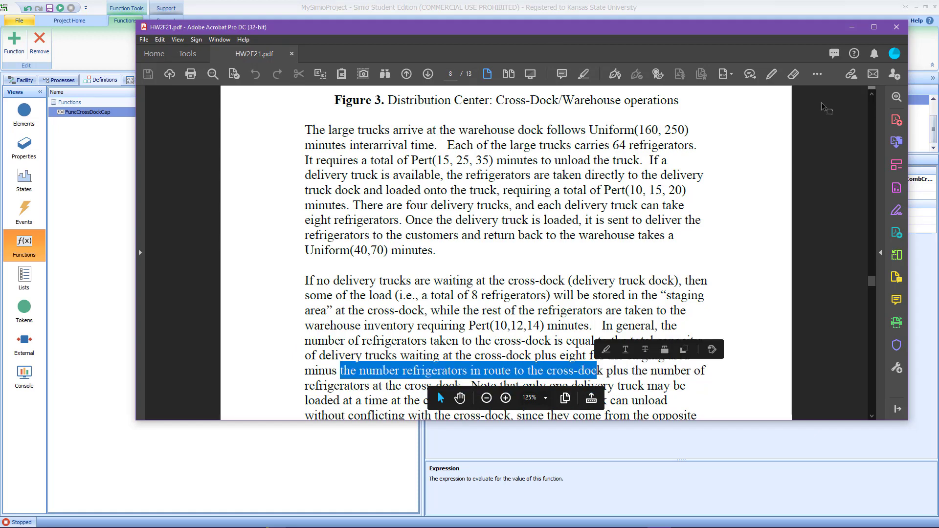
pyautogui.moveTo(796, 35); pyautogui.dragTo(938, 52)
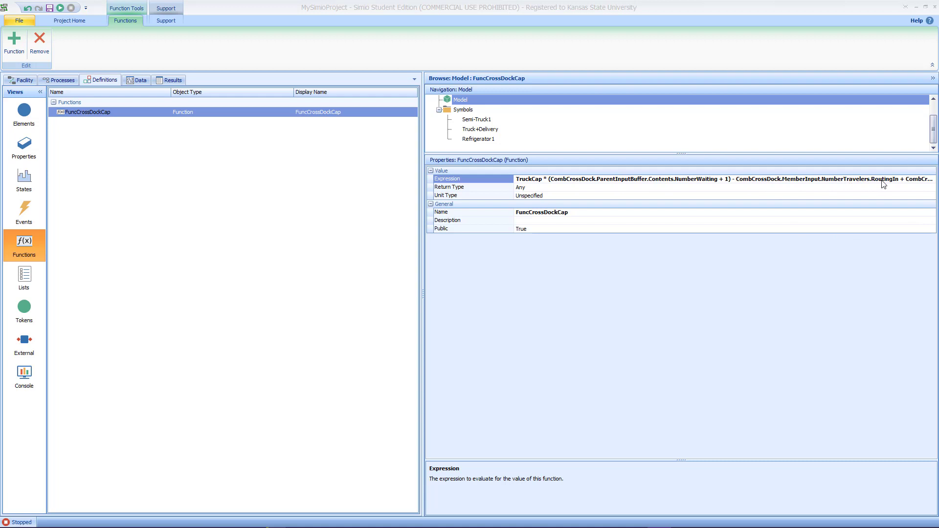
pyautogui.click(931, 183)
pyautogui.click(933, 180)
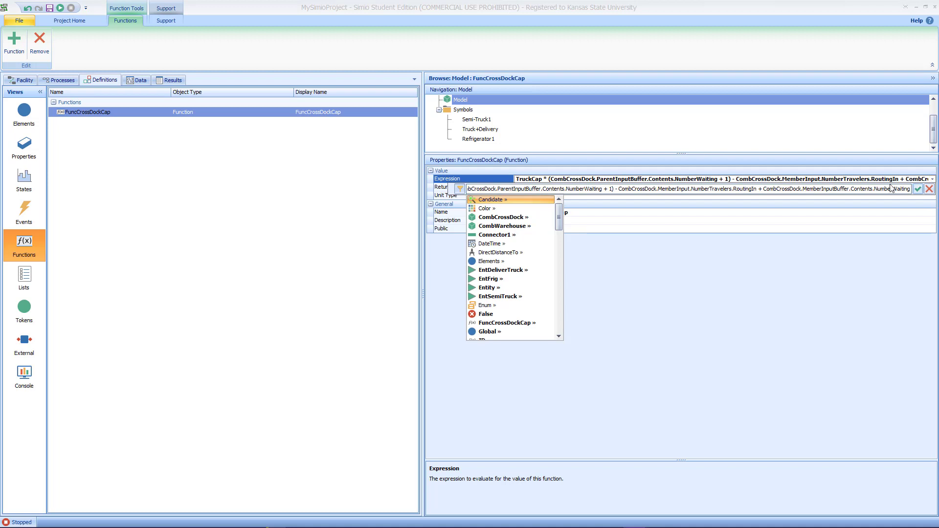
pyautogui.click(917, 189)
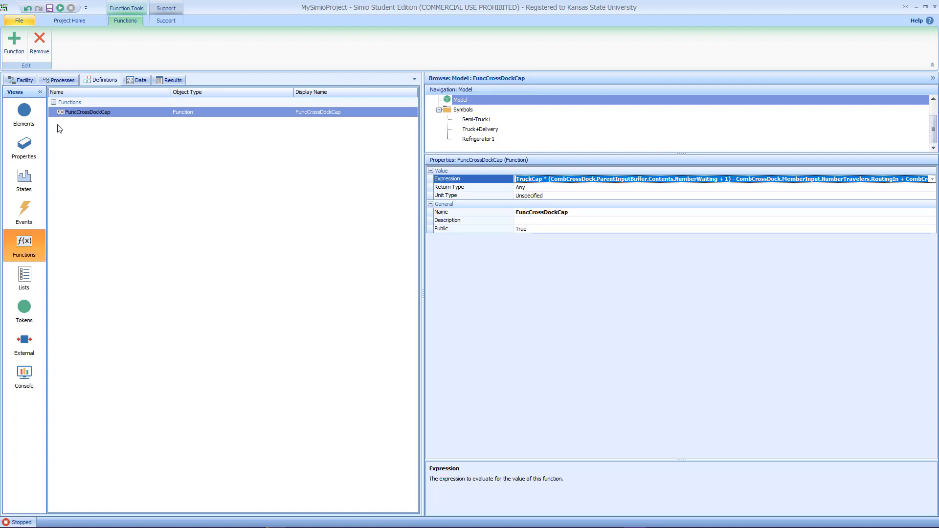
# Step: Set TransferNode1's outbound link rule to By Link Weight
pyautogui.click(25, 80)
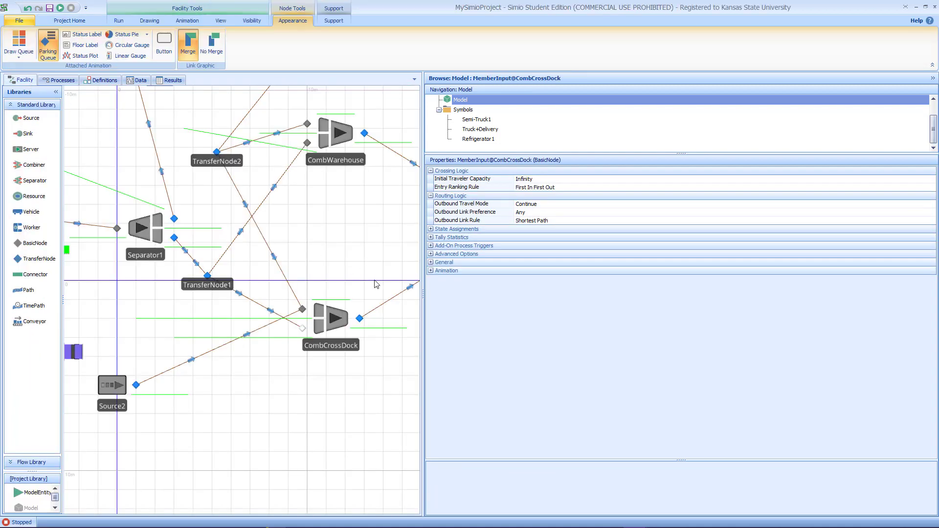
pyautogui.moveTo(424, 294); pyautogui.dragTo(592, 294)
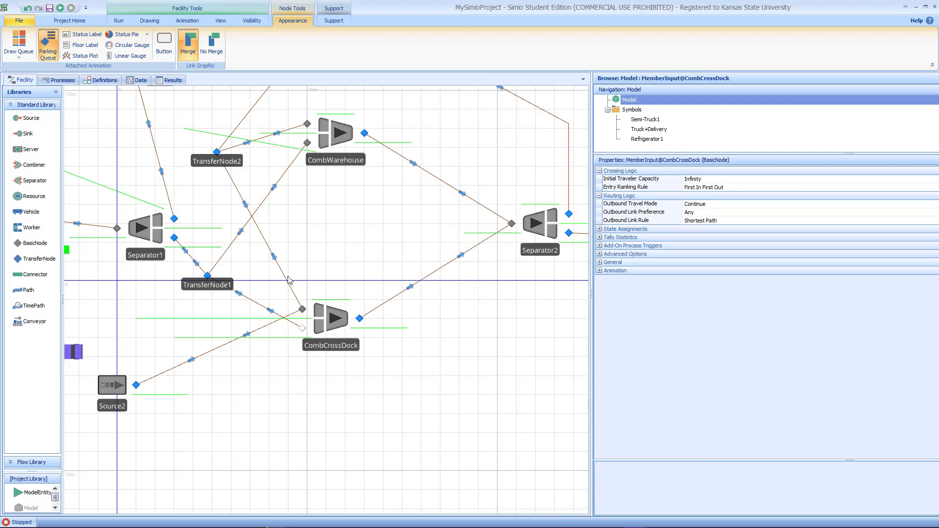
pyautogui.click(208, 276)
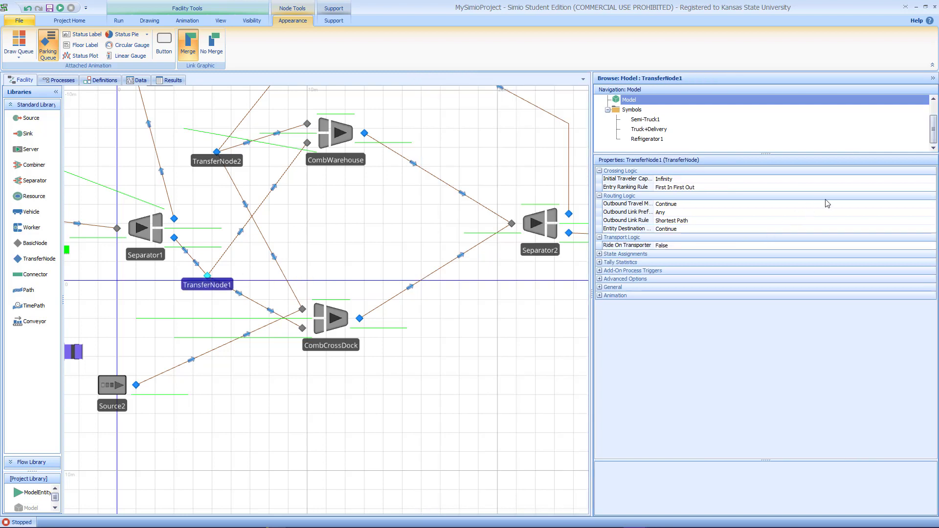
pyautogui.click(781, 221)
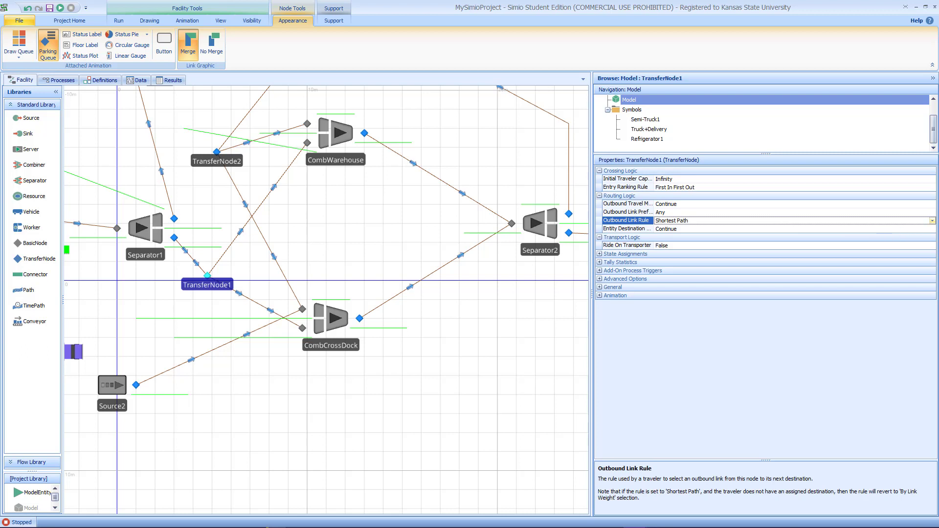
pyautogui.click(932, 220)
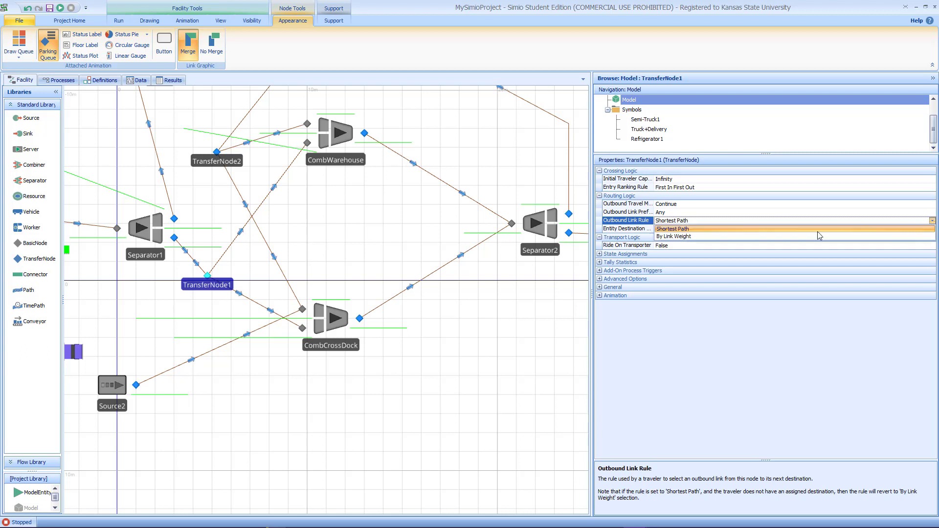
pyautogui.click(668, 236)
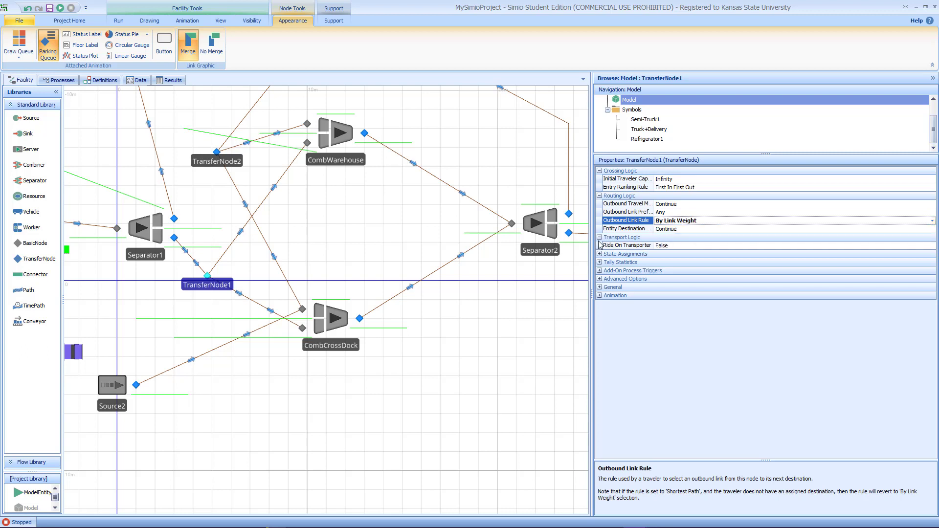
# Step: Set the selection weight of the path from TransferNode1 to CombCrossDock to FuncCrossDockCap > 0
pyautogui.click(255, 301)
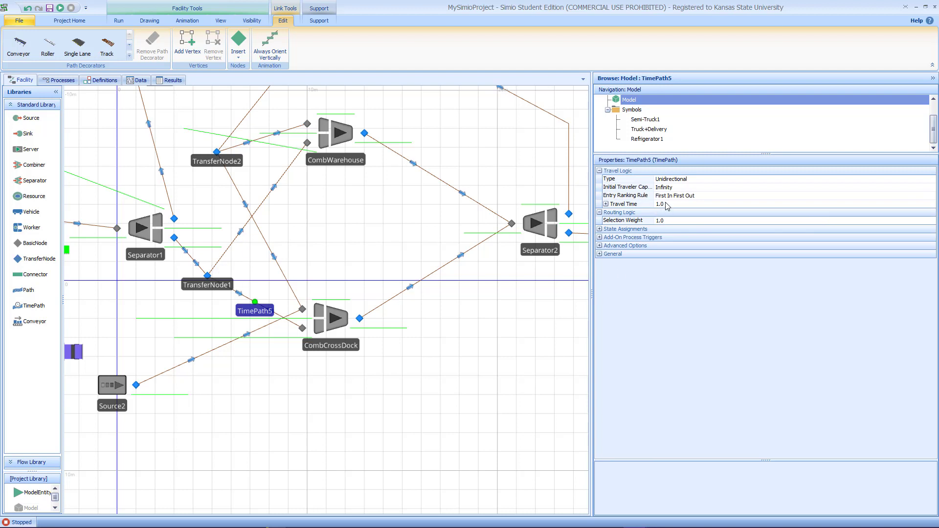
pyautogui.click(688, 221)
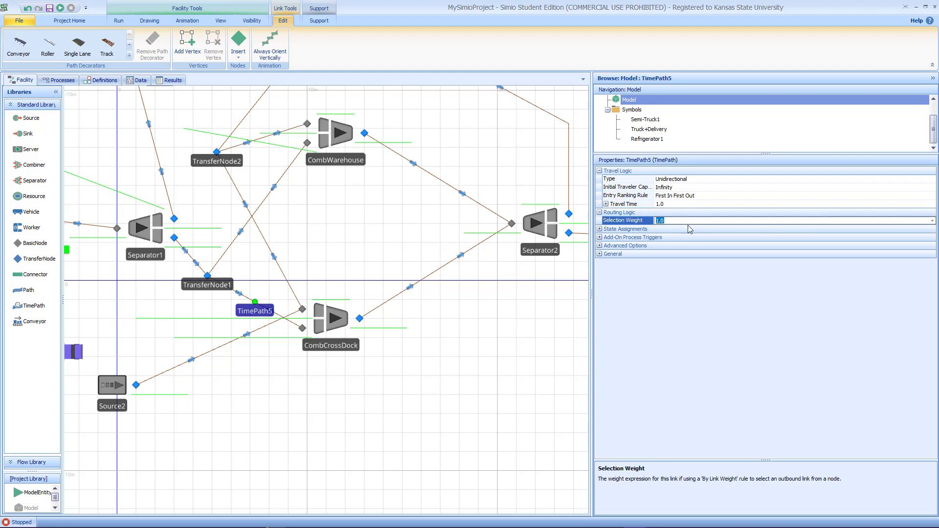
pyautogui.click(932, 221)
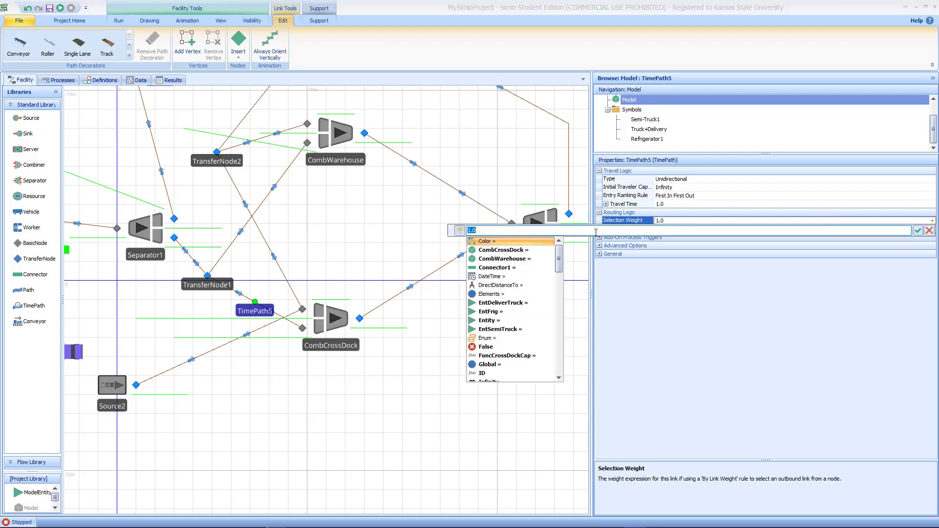
pyautogui.write('Func')
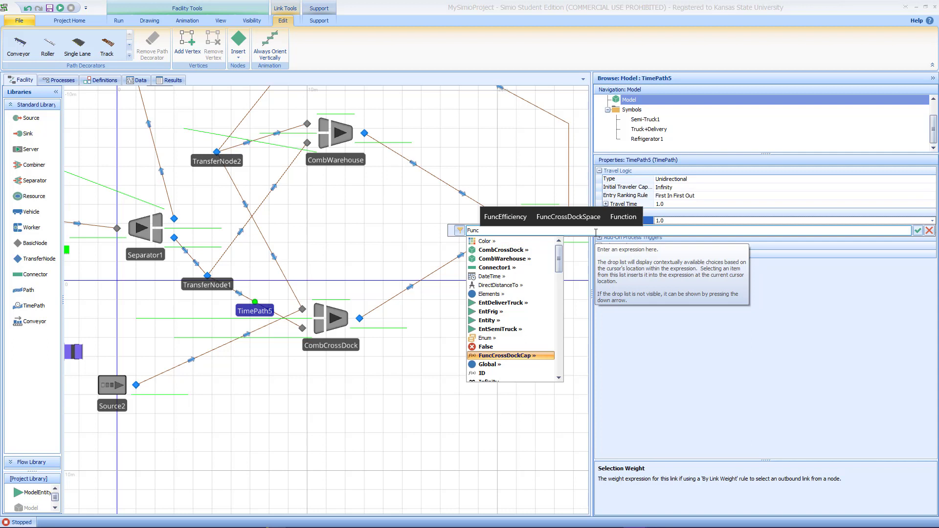
pyautogui.press('Return')
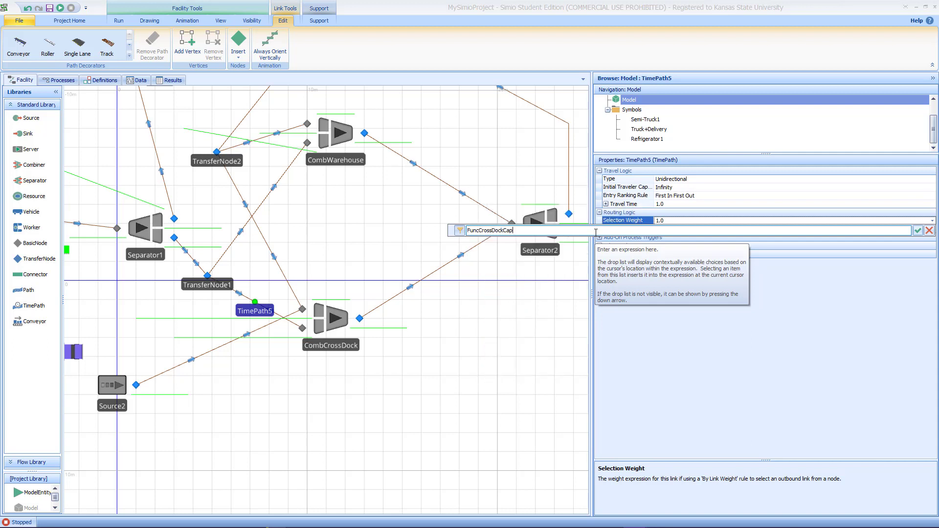
pyautogui.write('> 0')
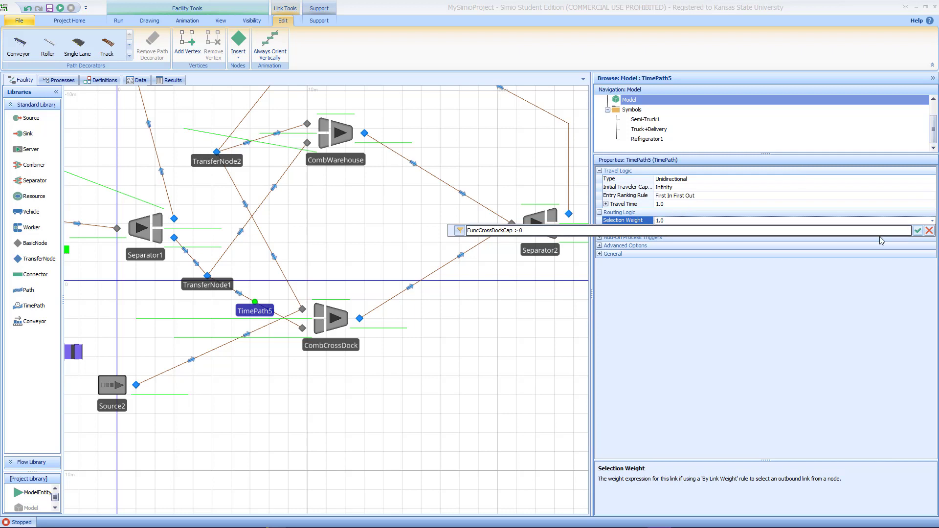
pyautogui.moveTo(690, 232); pyautogui.dragTo(477, 230)
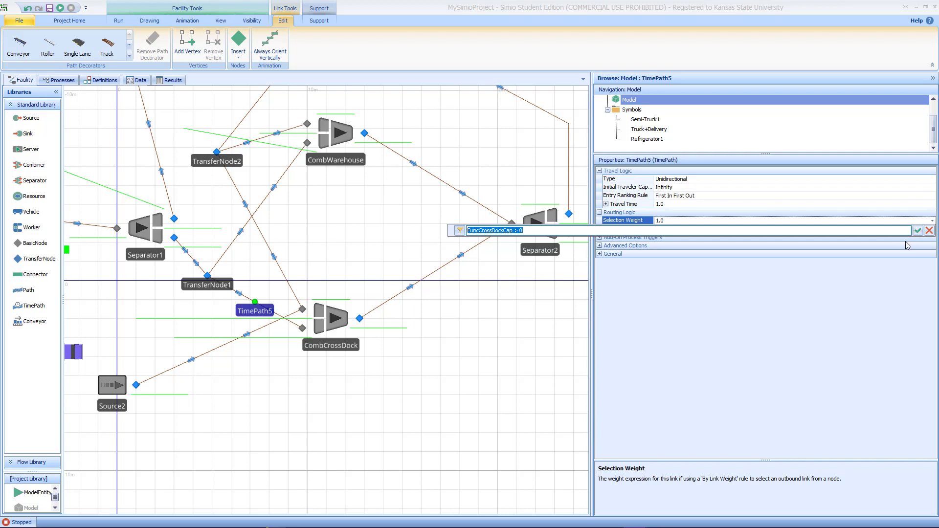
pyautogui.click(918, 230)
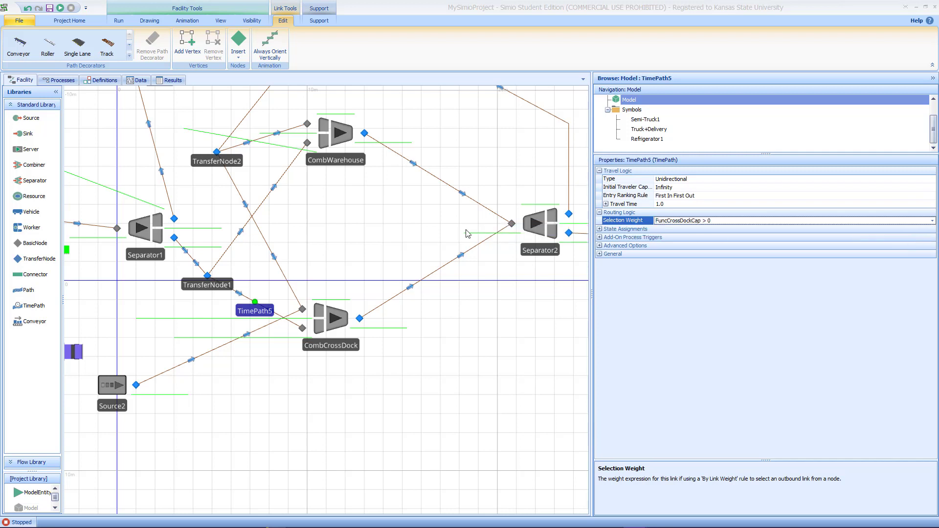
# Step: Set the selection weight of the path from TransferNode1 to CombWarehouse to FuncCrossDockCap <= 0
pyautogui.click(238, 236)
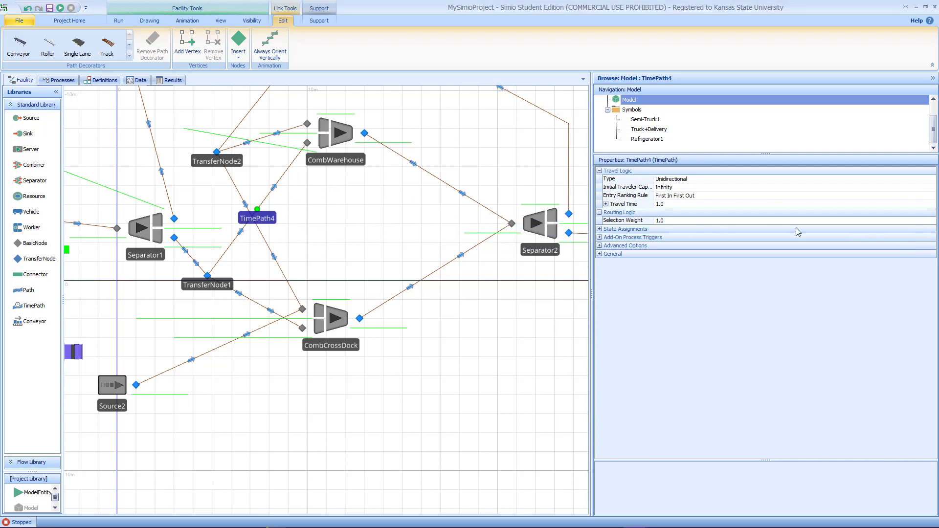
pyautogui.click(923, 221)
pyautogui.click(932, 221)
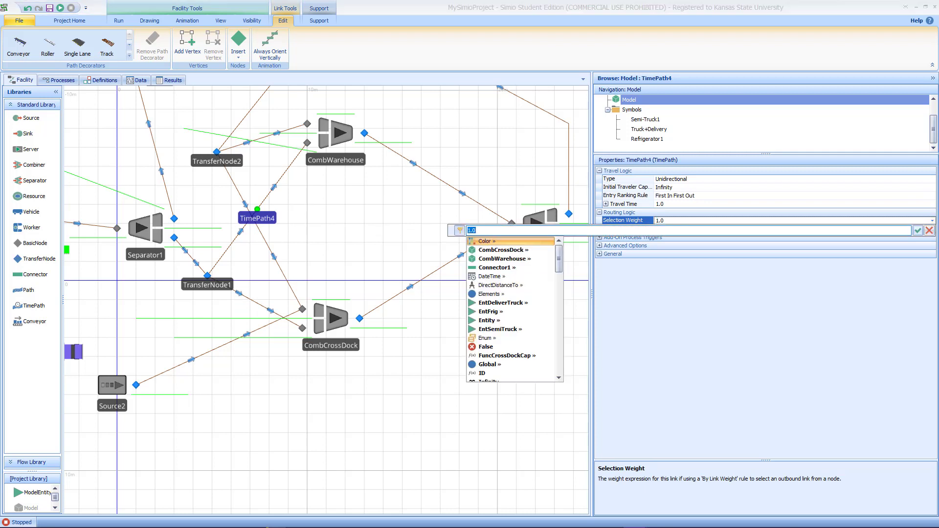
pyautogui.write('Func')
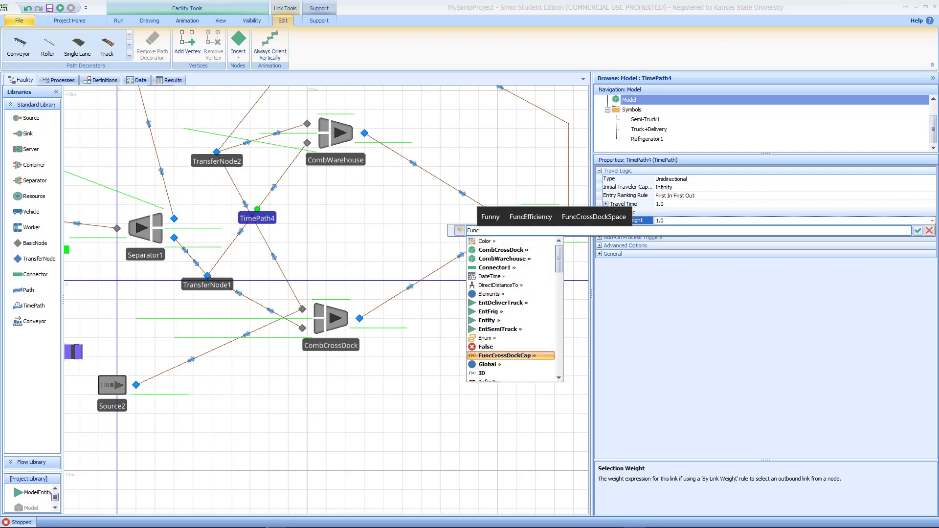
pyautogui.press('Tab')
pyautogui.write('<')
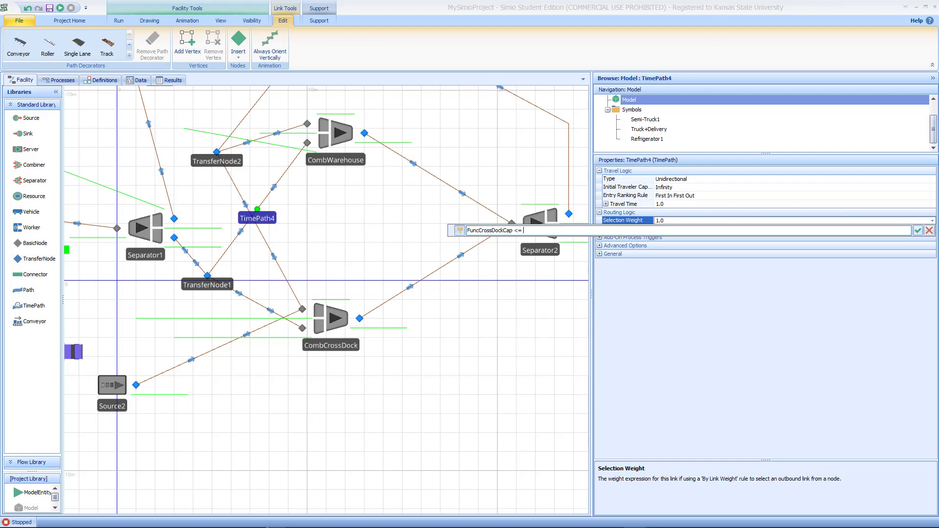
pyautogui.write('= 0')
pyautogui.press('Return')
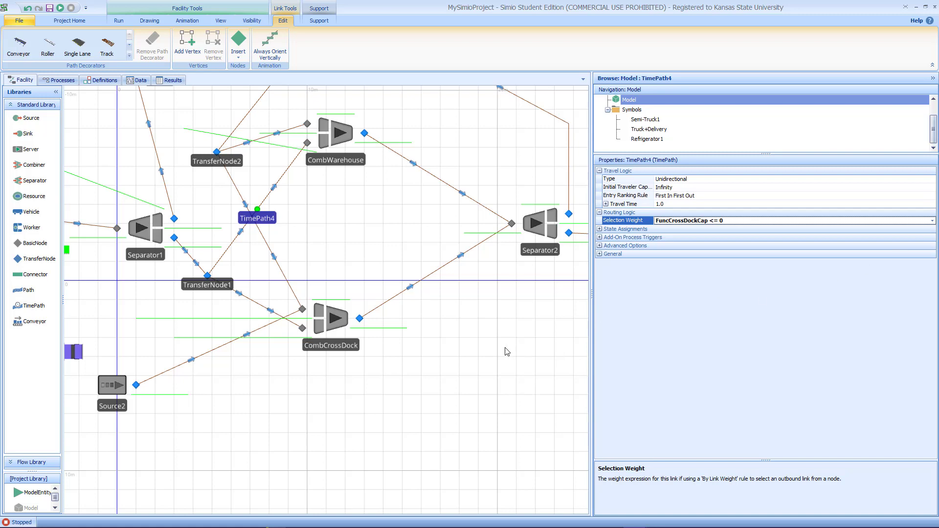
# Step: Run the model and raise the animation speed factor to 31
pyautogui.moveTo(480, 330); pyautogui.dragTo(505, 430)
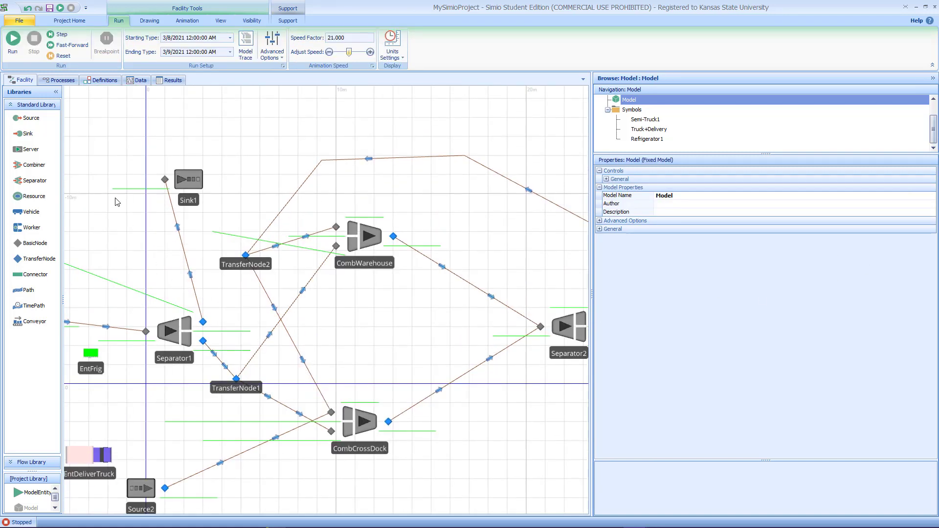
pyautogui.moveTo(108, 171); pyautogui.dragTo(160, 168)
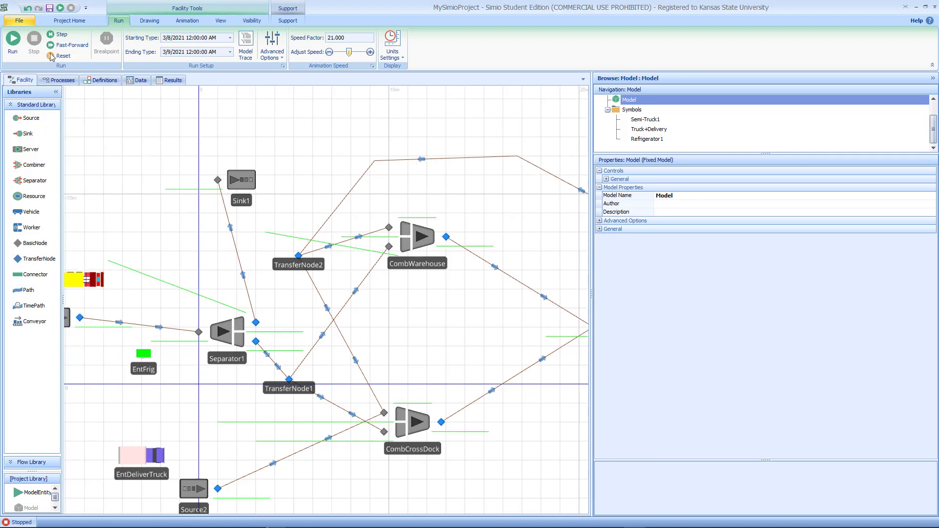
pyautogui.click(10, 39)
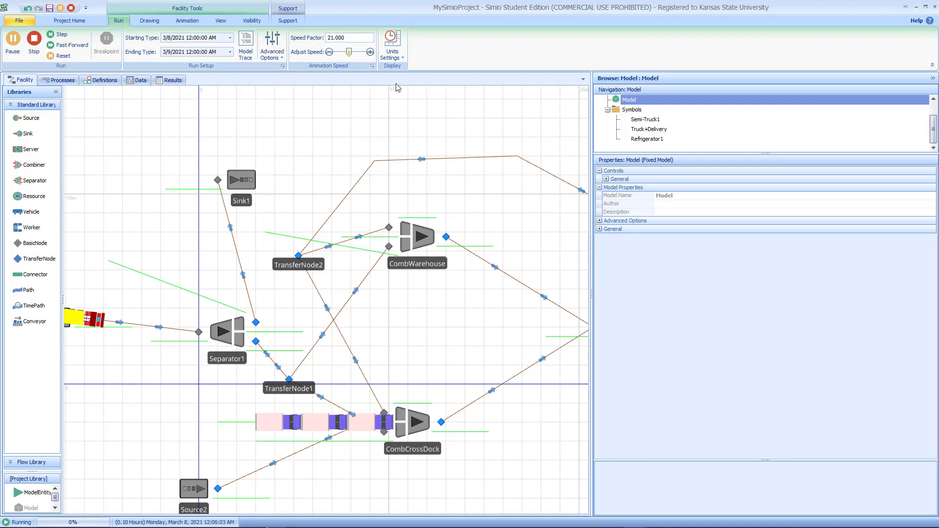
pyautogui.press('BackSpace')
pyautogui.write('3')
pyautogui.press('Return')
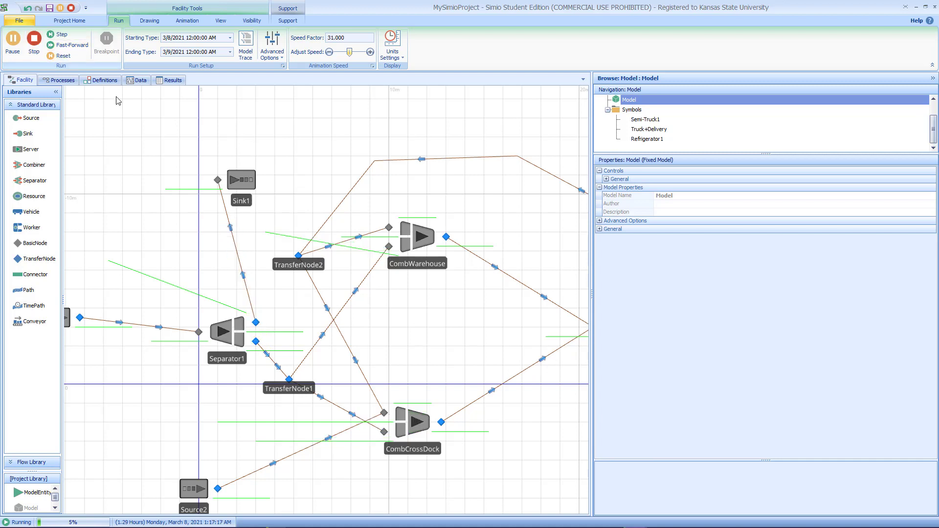
# Step: Add a status label attached to CombCrossDock just below it
pyautogui.moveTo(445, 328); pyautogui.dragTo(432, 279)
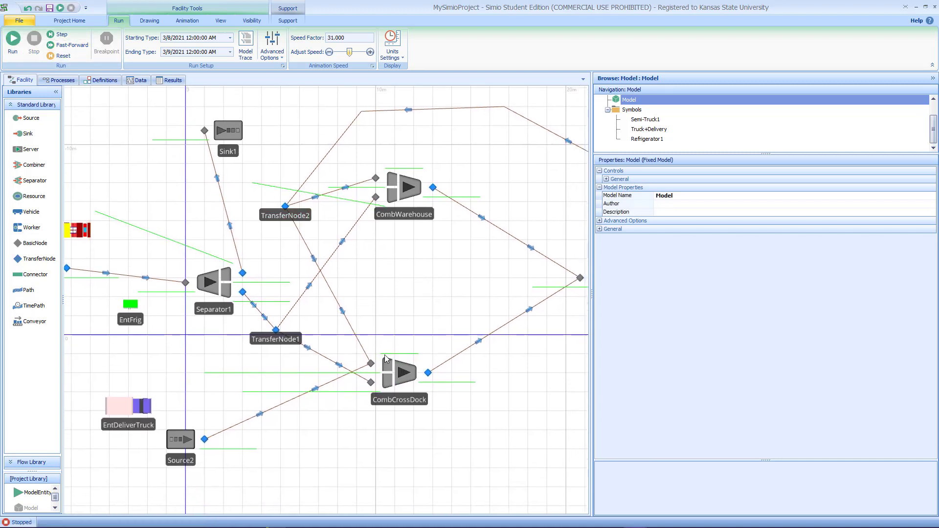
pyautogui.click(402, 374)
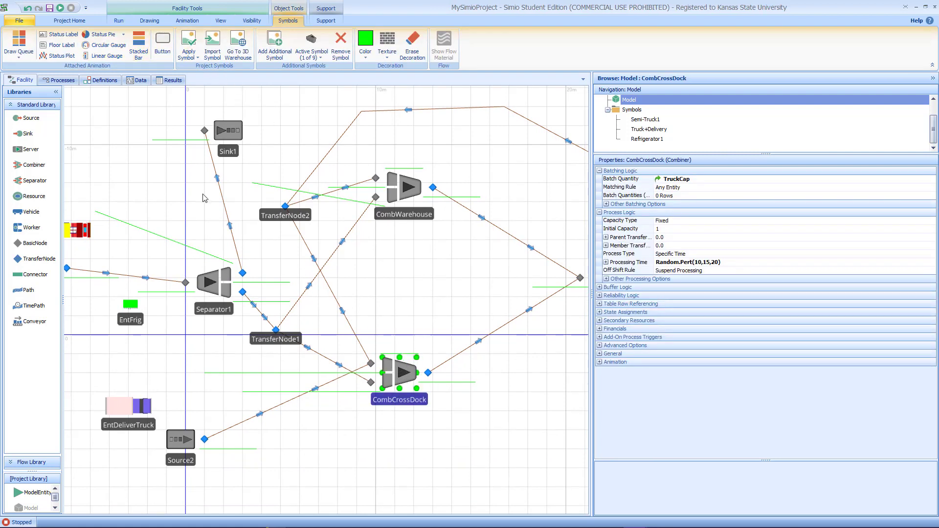
pyautogui.click(61, 56)
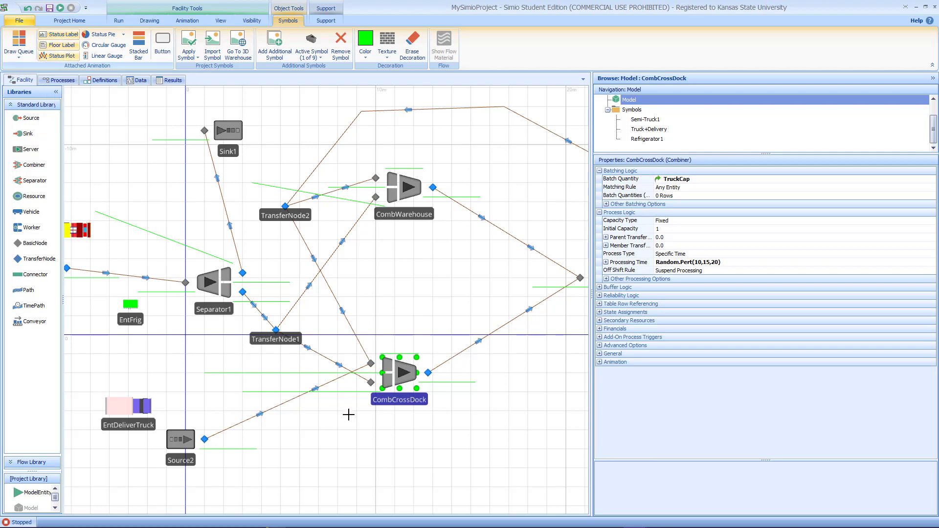
pyautogui.moveTo(343, 411); pyautogui.dragTo(383, 423)
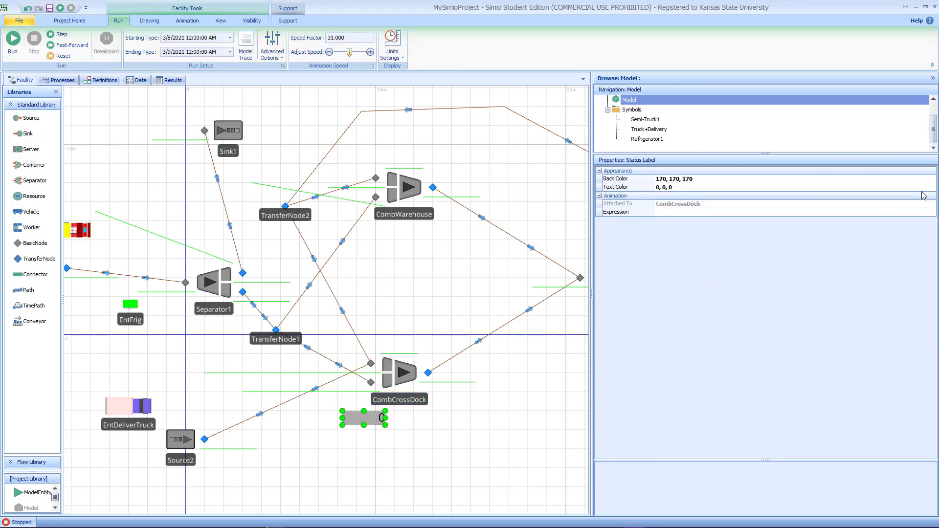
# Step: Set the cross-dock status label's expression to MemberInputBuffer.Contents.NumberWaiting
pyautogui.click(924, 214)
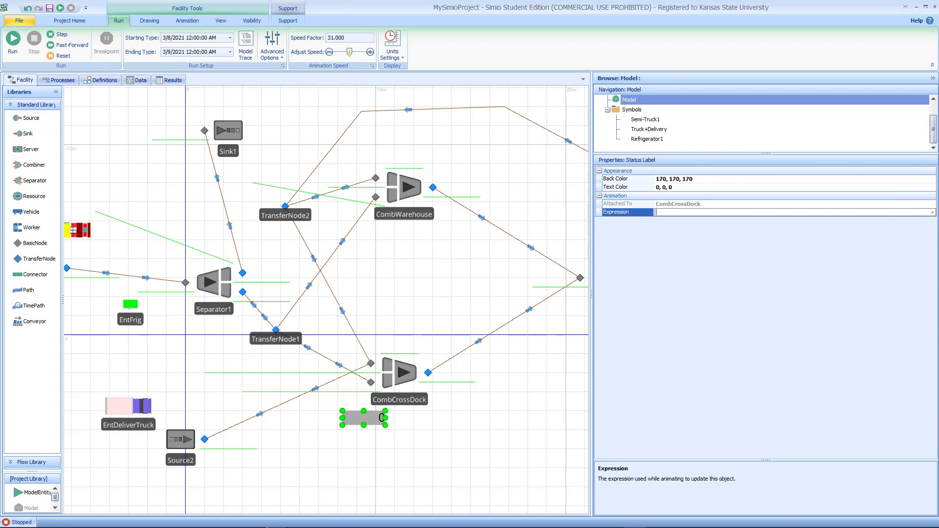
pyautogui.click(935, 213)
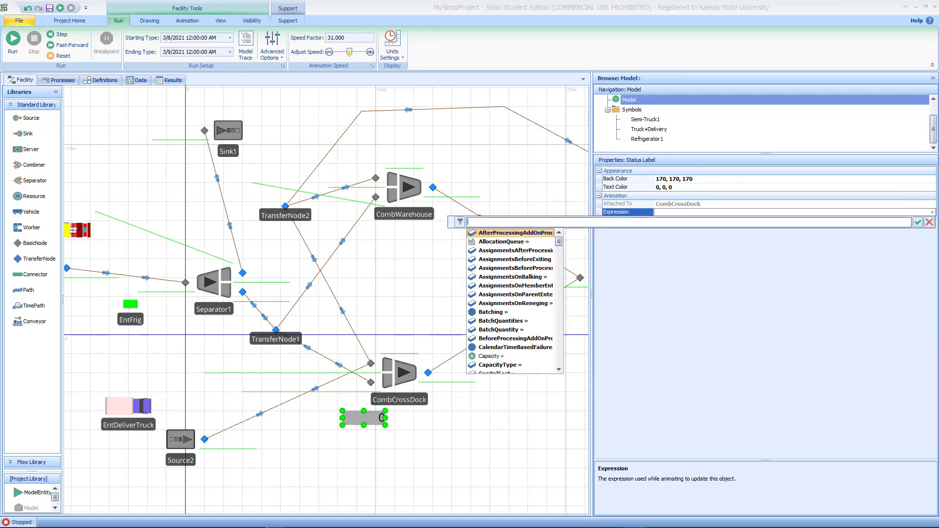
pyautogui.write('Mme')
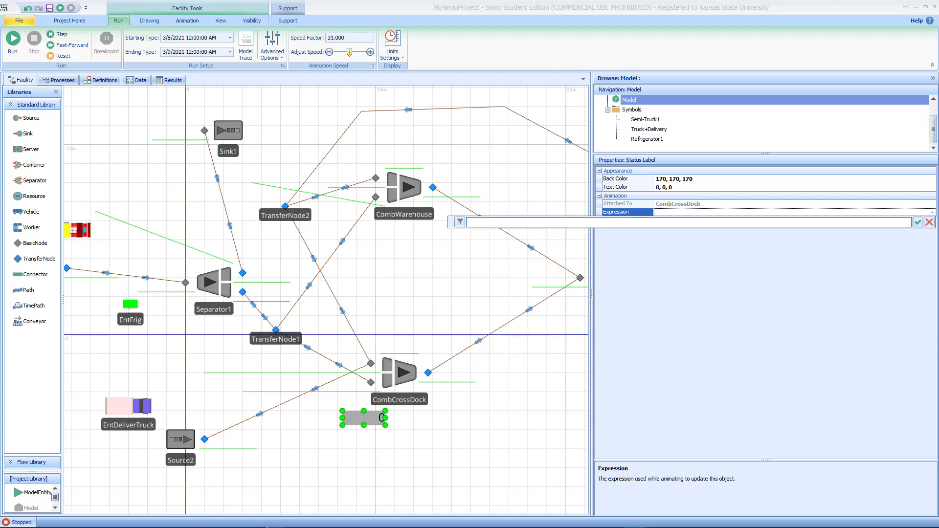
pyautogui.write('Memb')
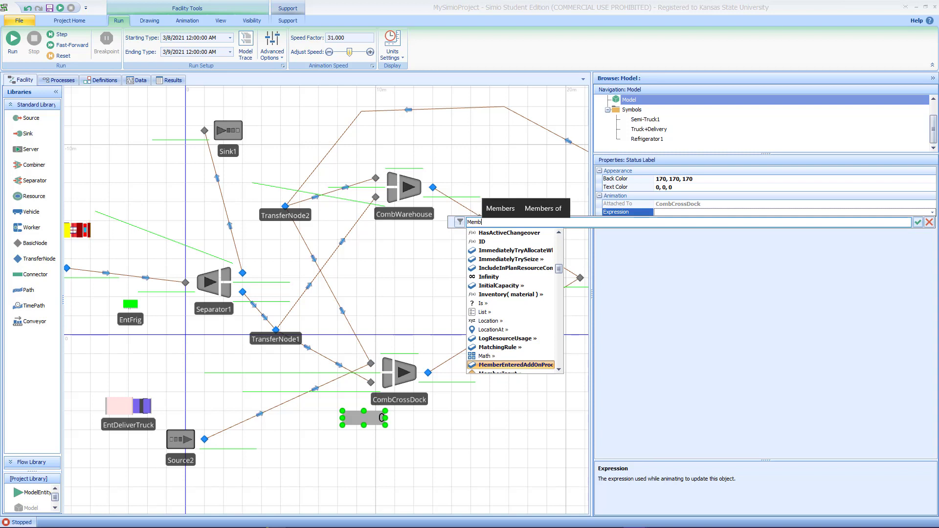
pyautogui.write('erIn')
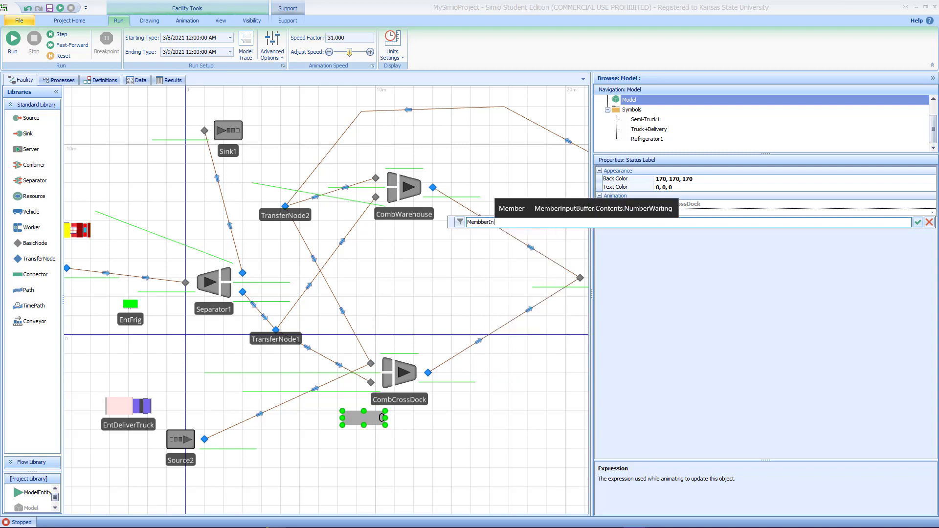
pyautogui.press('BackSpace')
pyautogui.press('BackSpace')
pyautogui.press('BackSpace')
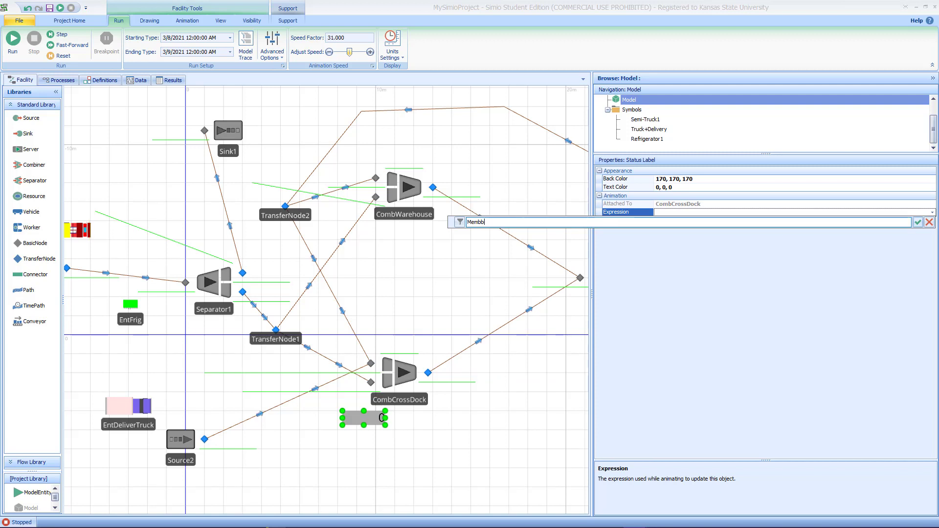
pyautogui.write('er')
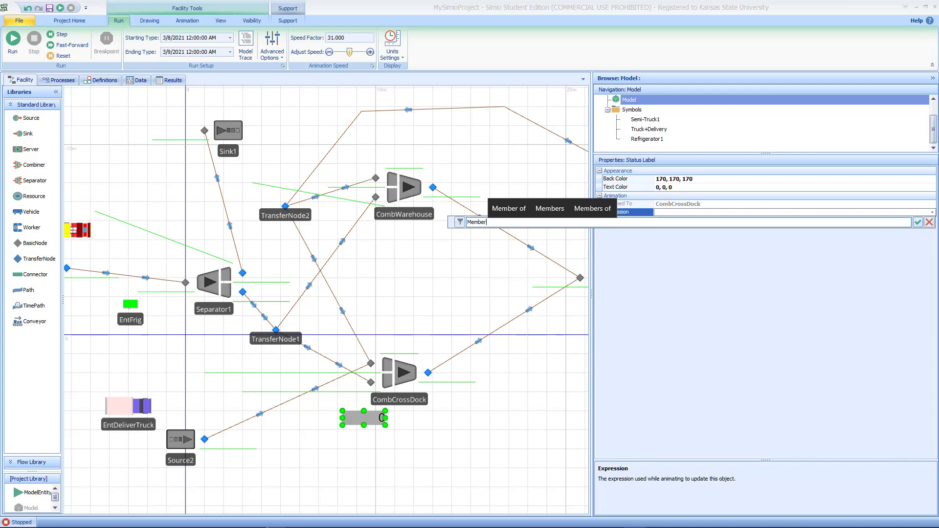
pyautogui.write('InputBuffer.')
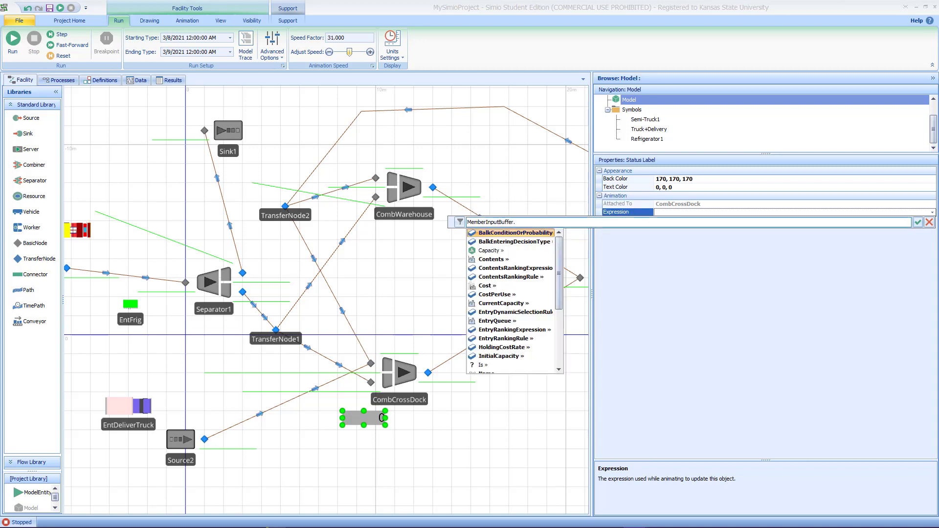
pyautogui.write('con')
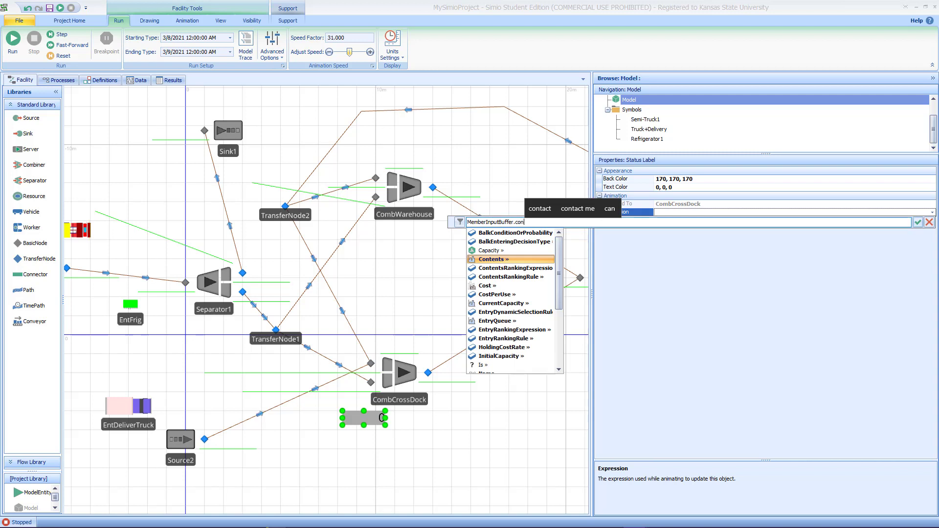
pyautogui.write('.N')
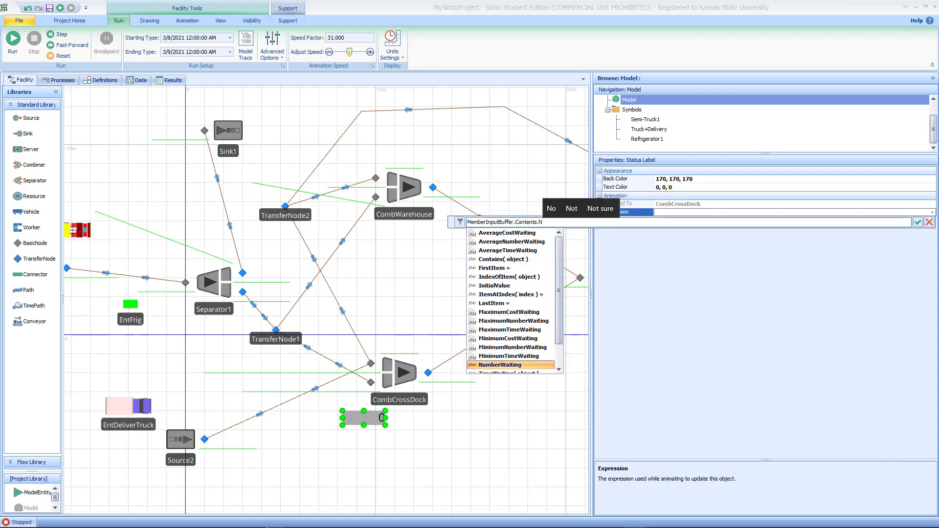
pyautogui.press('Return')
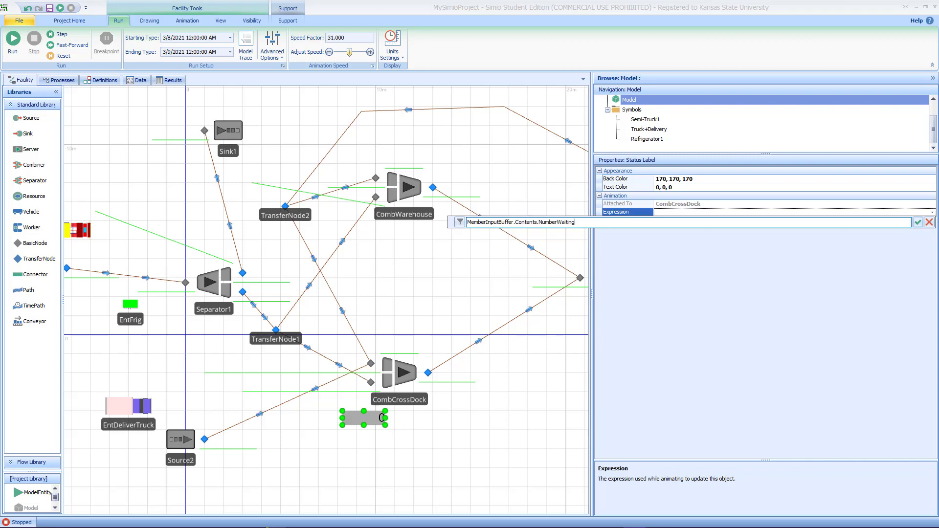
pyautogui.hotkey('ctrl', 'a')
pyautogui.hotkey('ctrl', 'c')
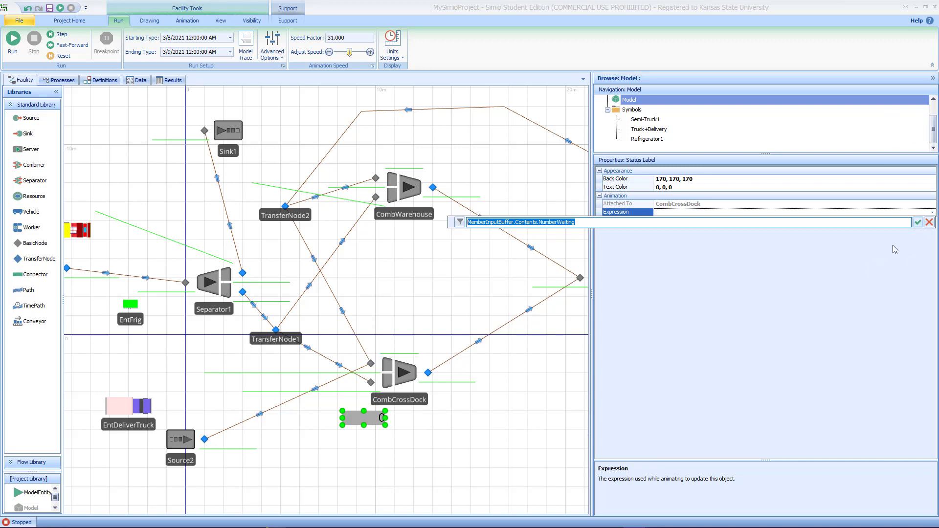
pyautogui.click(917, 222)
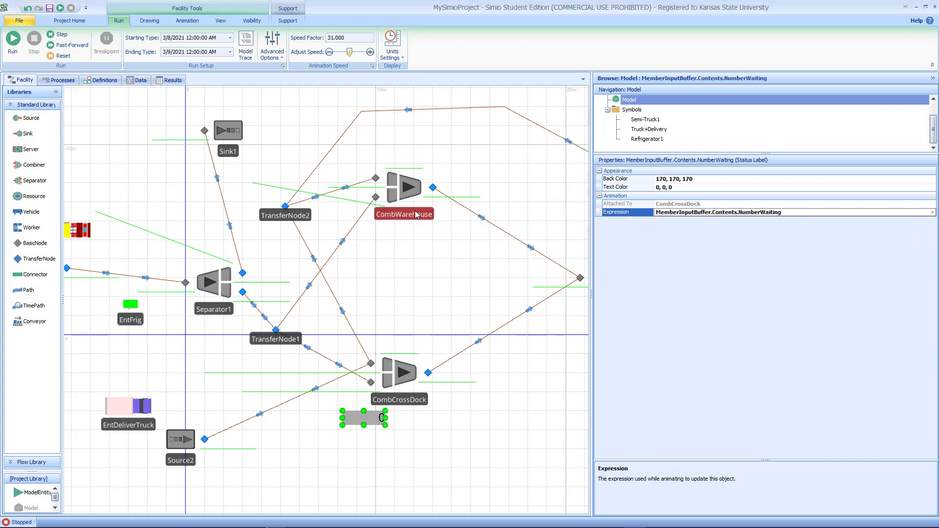
# Step: Add a status label below CombWarehouse and give it the same expression, MemberInputBuffer.Contents.NumberWaiting
pyautogui.click(404, 188)
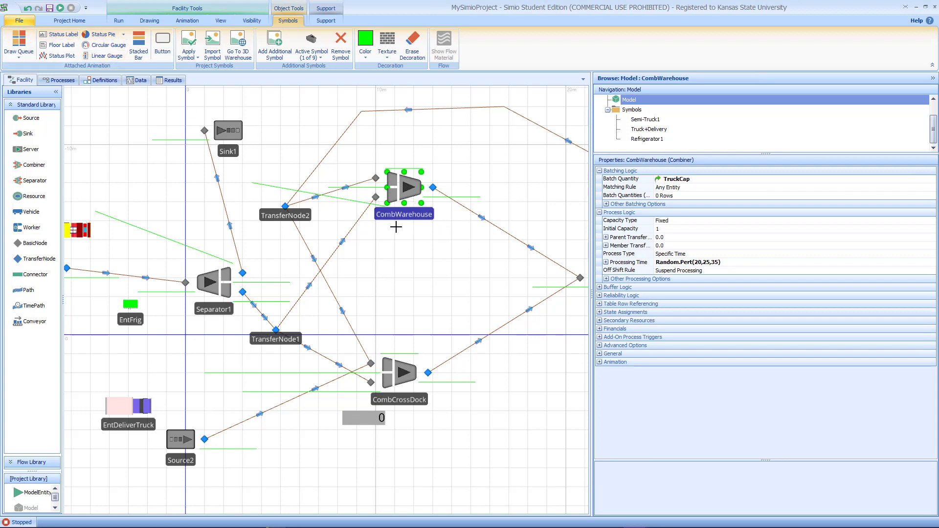
pyautogui.moveTo(366, 231); pyautogui.dragTo(409, 244)
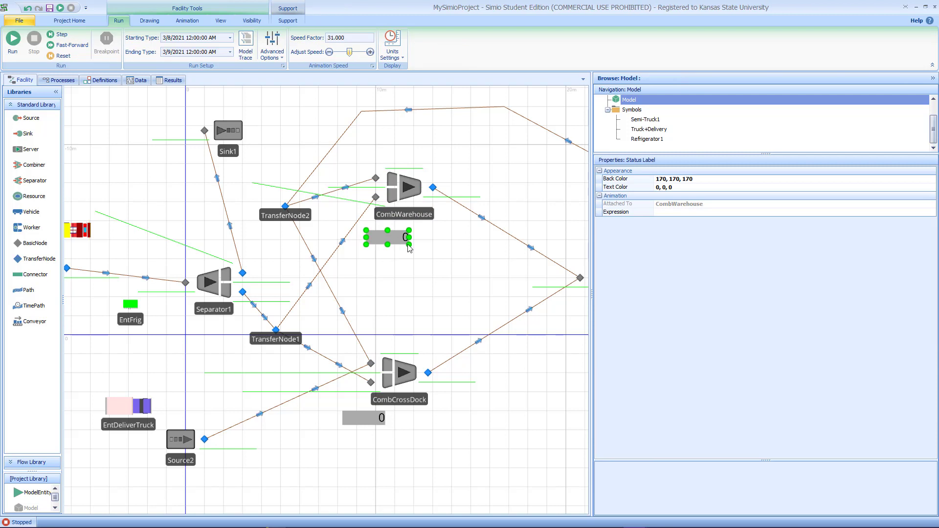
pyautogui.click(729, 213)
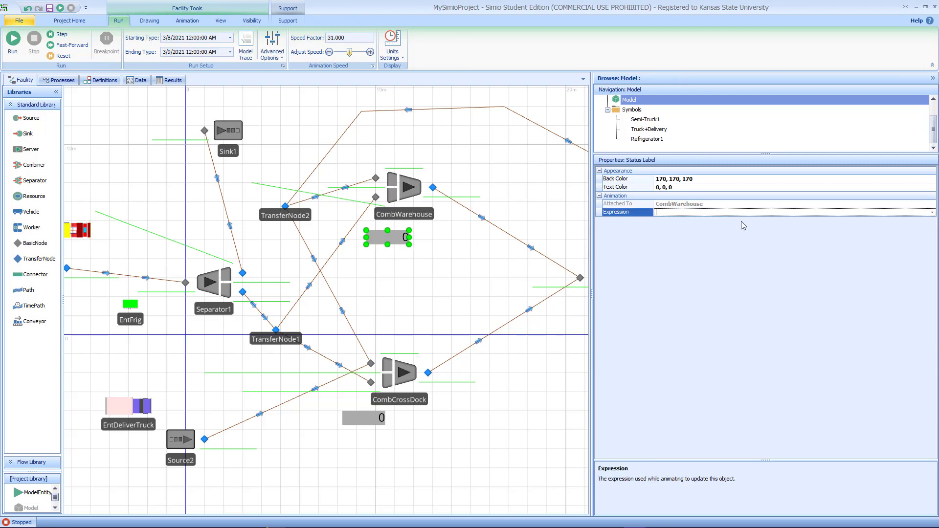
pyautogui.hotkey('ctrl', 'v')
pyautogui.click(422, 273)
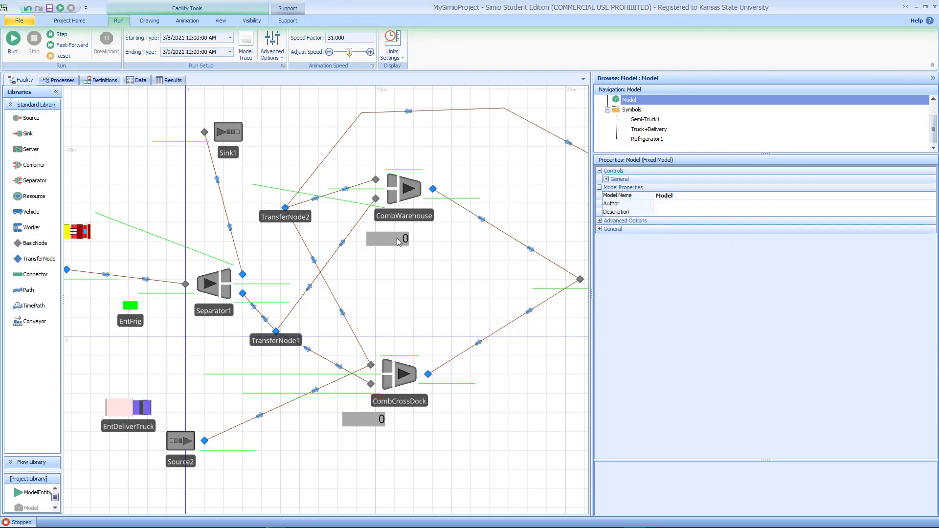
# Step: Set the warehouse status label's background color to light yellow 255, 255, 192
pyautogui.click(397, 237)
pyautogui.click(911, 180)
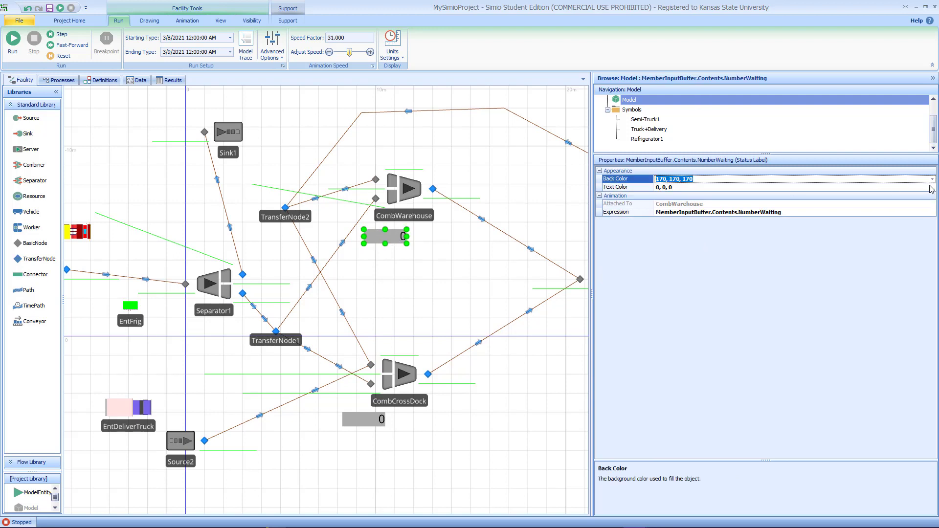
pyautogui.click(932, 179)
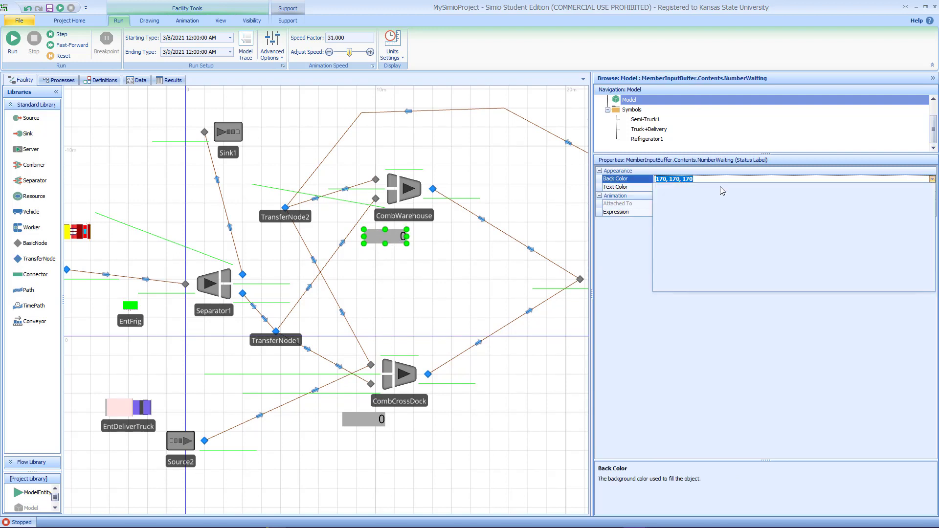
pyautogui.click(695, 212)
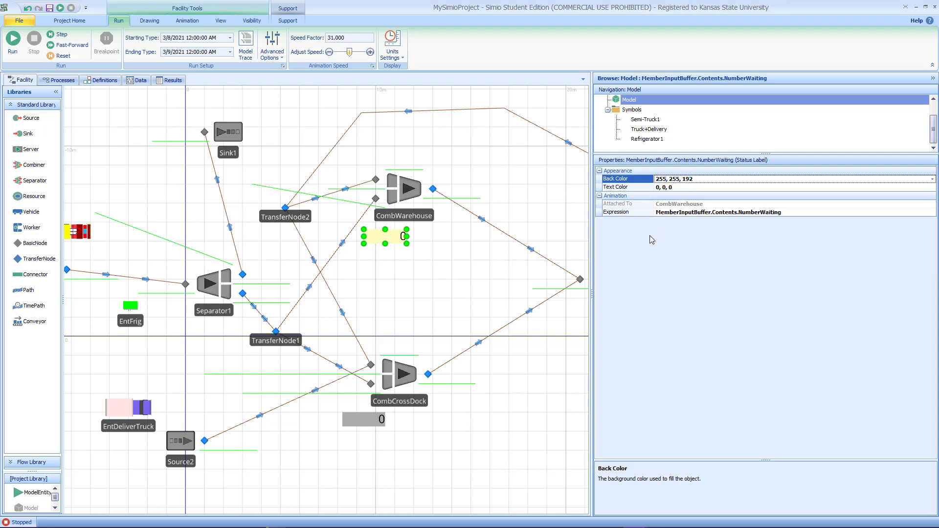
# Step: Set the cross-dock status label's background color to light green
pyautogui.click(379, 420)
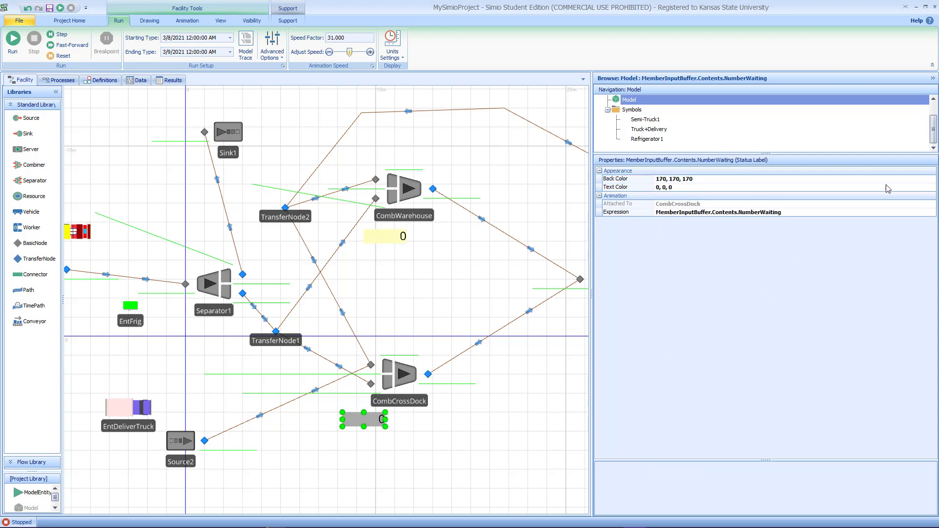
pyautogui.click(931, 181)
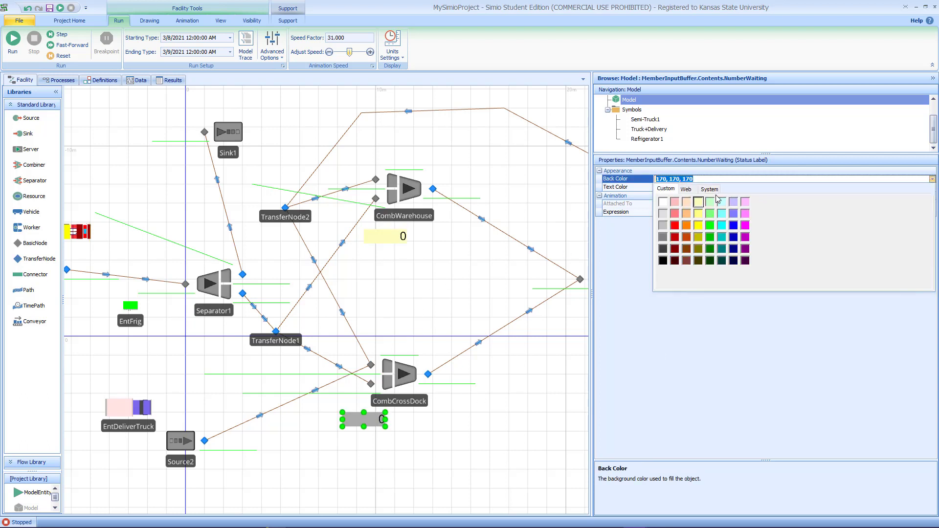
pyautogui.click(710, 212)
pyautogui.click(495, 197)
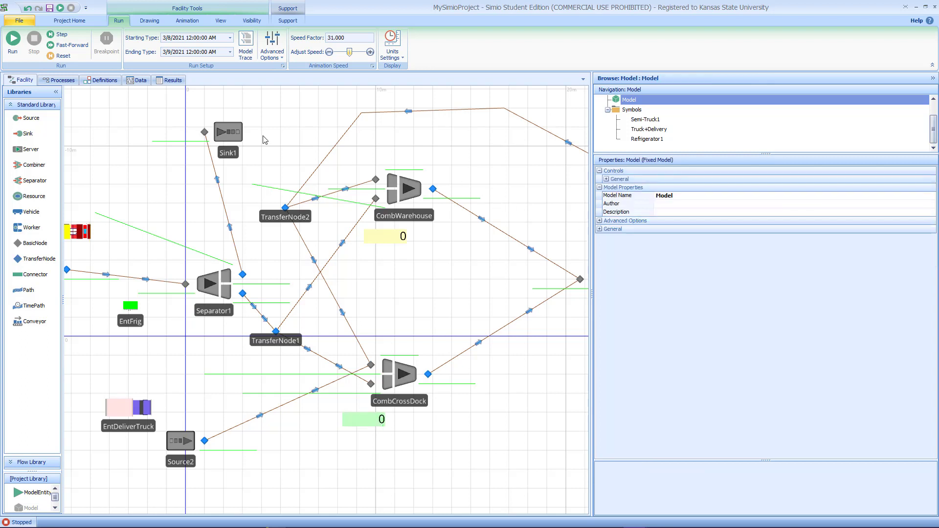
# Step: Run the model to watch both queue labels, then stop the run
pyautogui.click(10, 57)
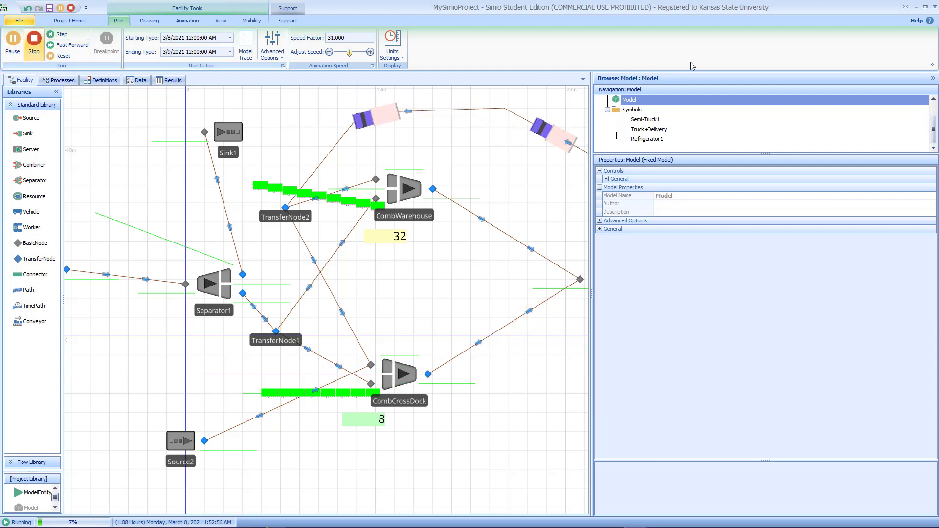
pyautogui.moveTo(495, 173); pyautogui.dragTo(540, 199)
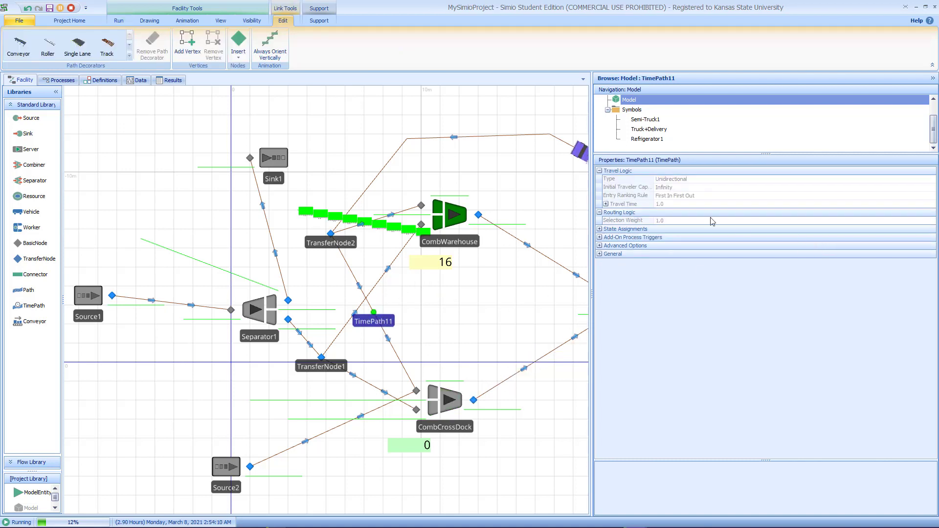
pyautogui.hotkey('shift', 'F5')
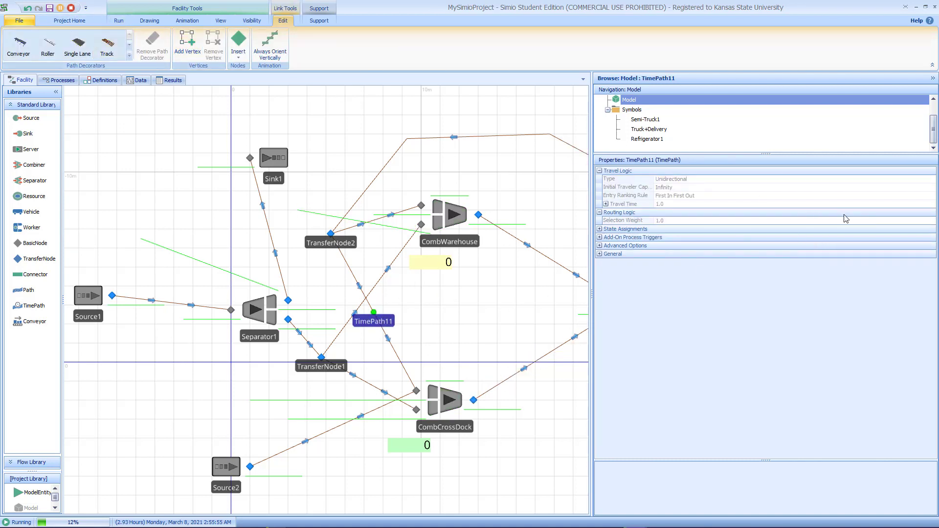
# Step: Set TimePath11's selection weight to CombCrossDock.MemberInputBuffer.Contents.NumberWaiting > 0 and copy the expression
pyautogui.click(831, 221)
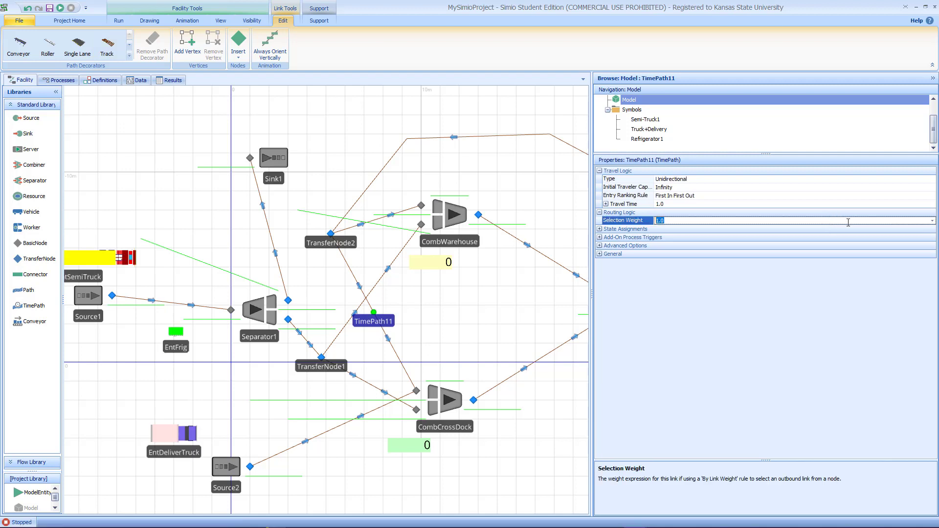
pyautogui.click(932, 221)
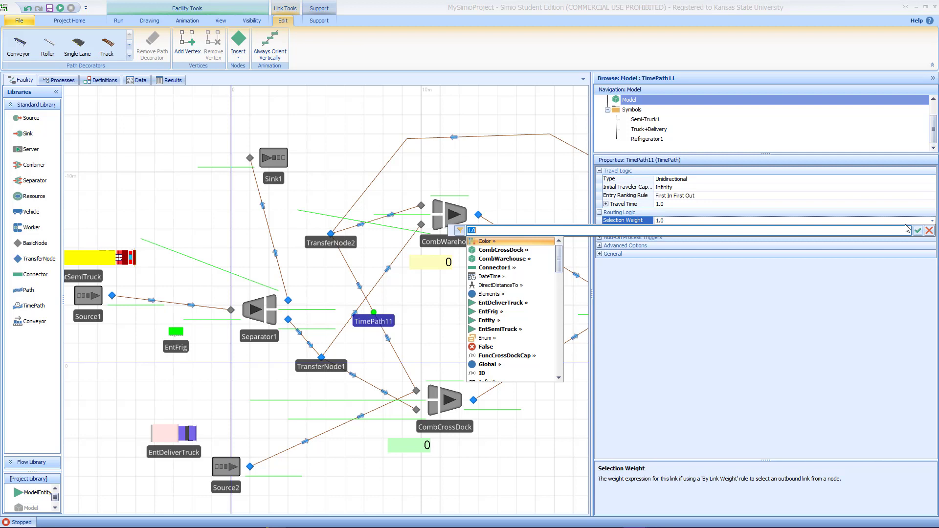
pyautogui.write('Com')
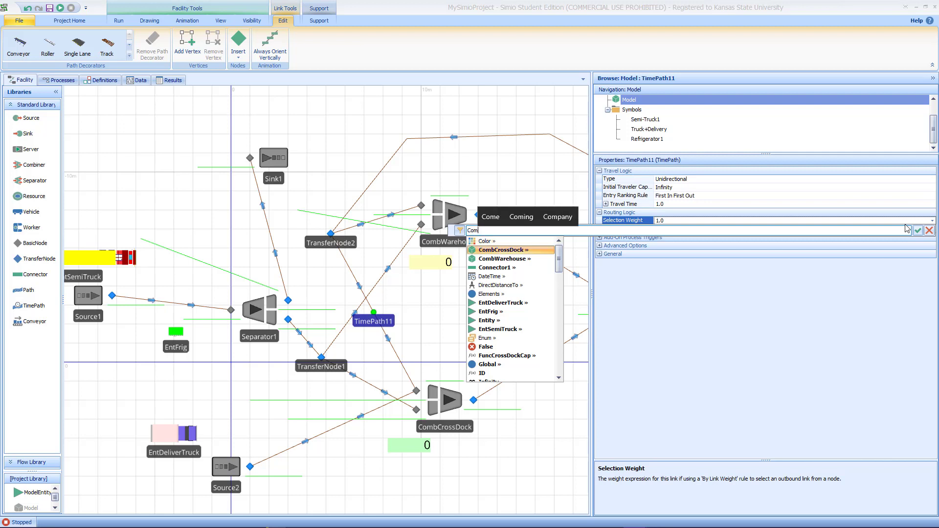
pyautogui.write('bCrossDock.')
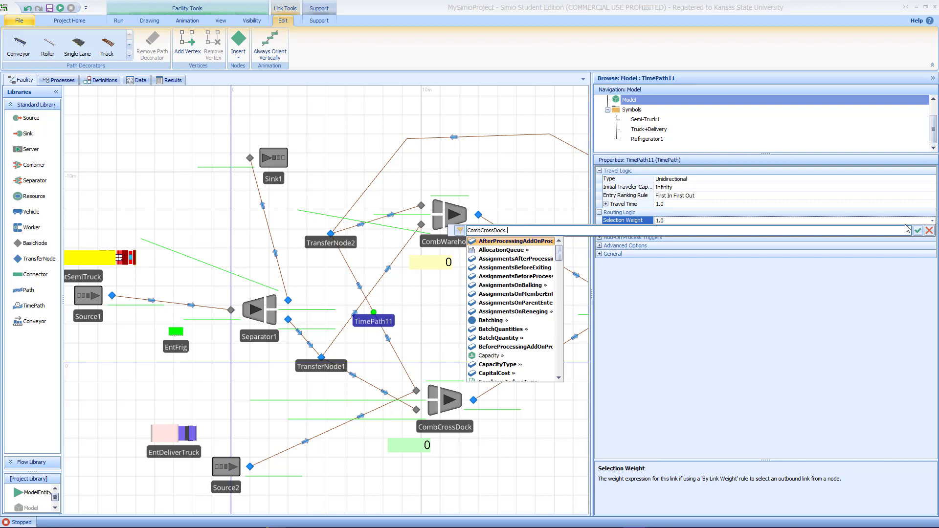
pyautogui.write('Member')
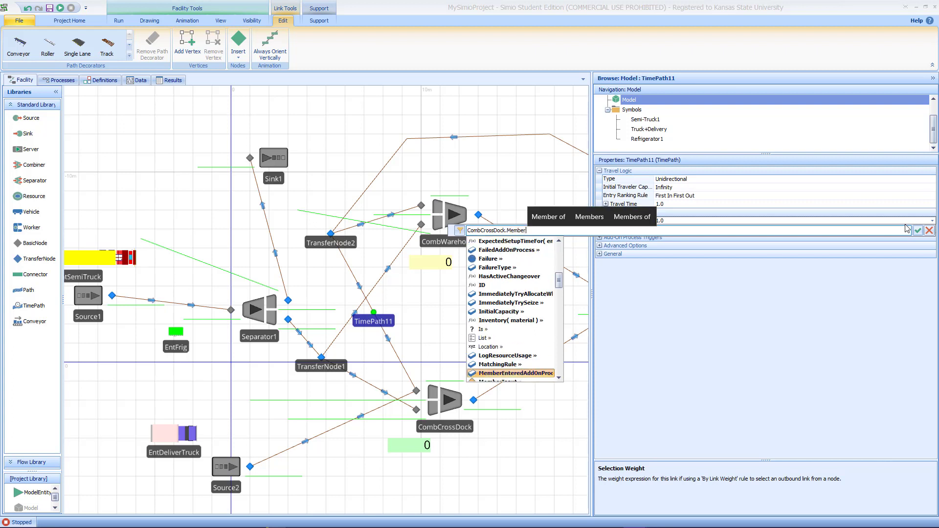
pyautogui.write('In')
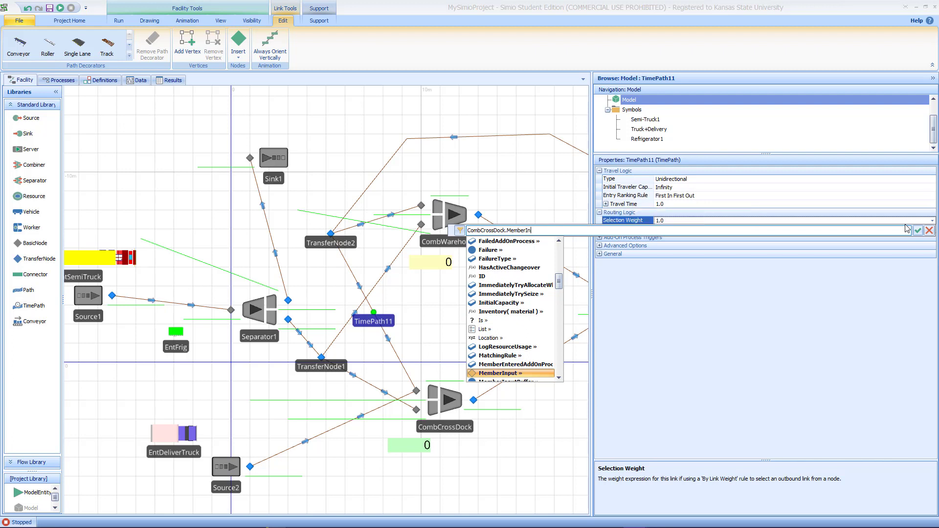
pyautogui.write('putBuffer.')
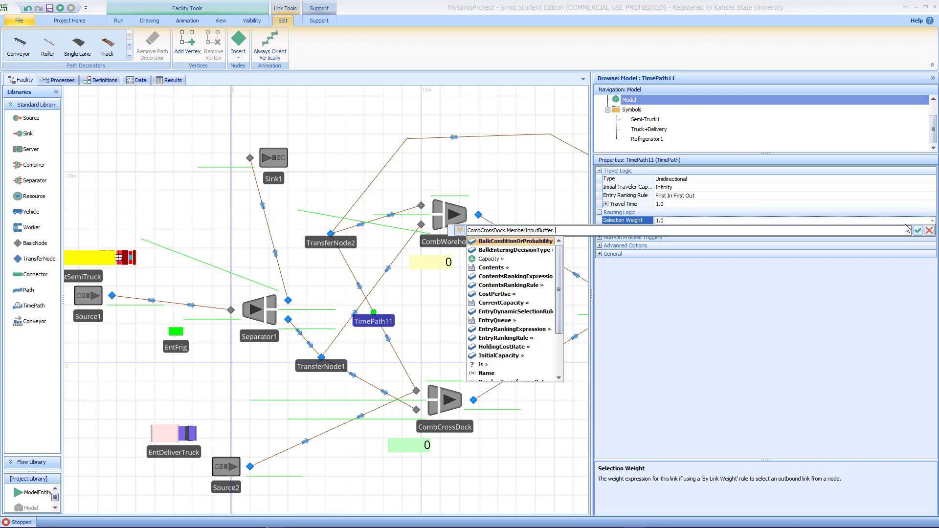
pyautogui.write('Con')
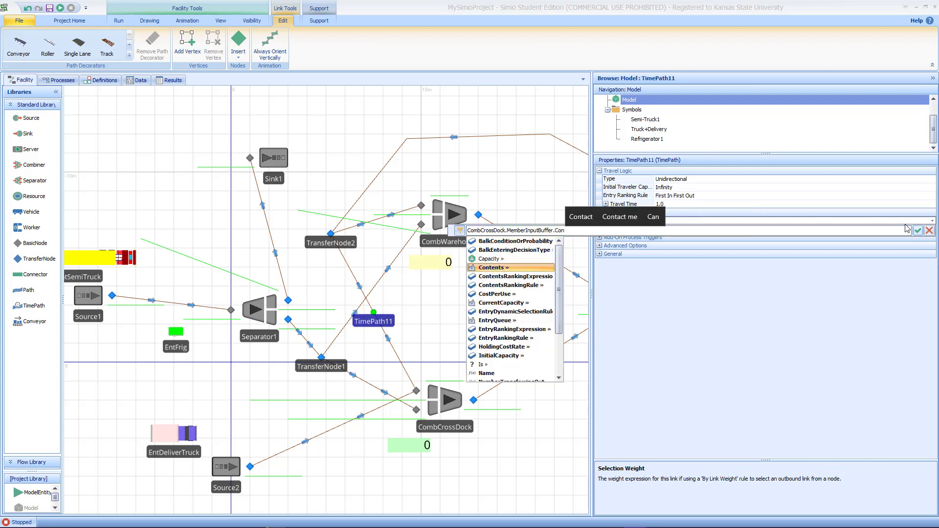
pyautogui.write('tents.')
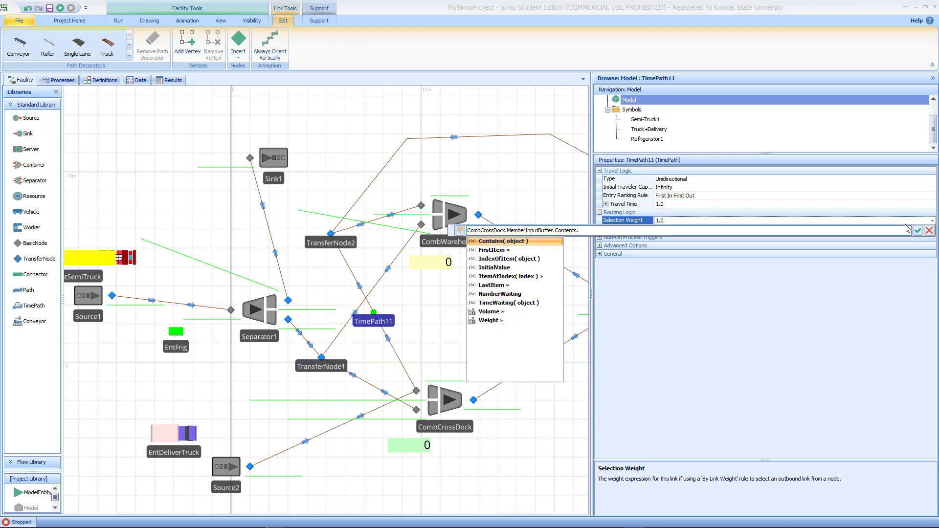
pyautogui.write('NumberWaiting')
pyautogui.press('Return')
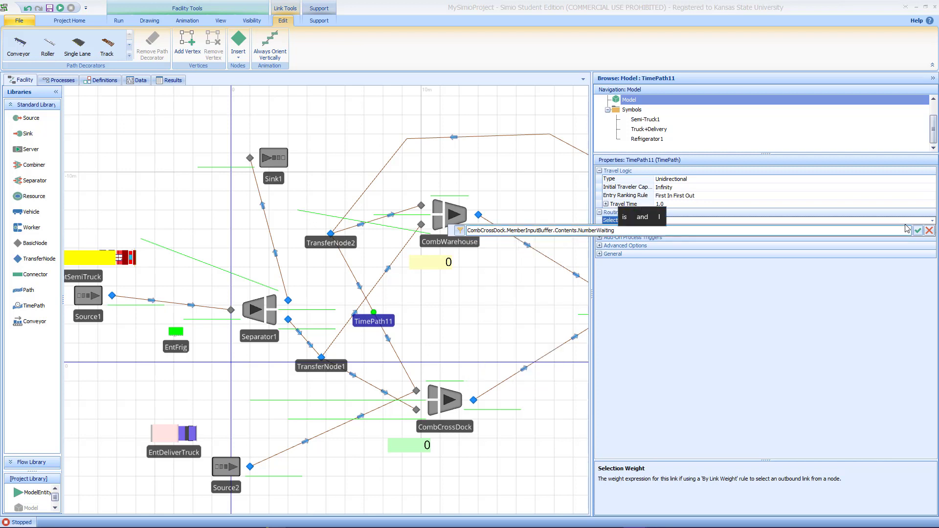
pyautogui.write('> 0')
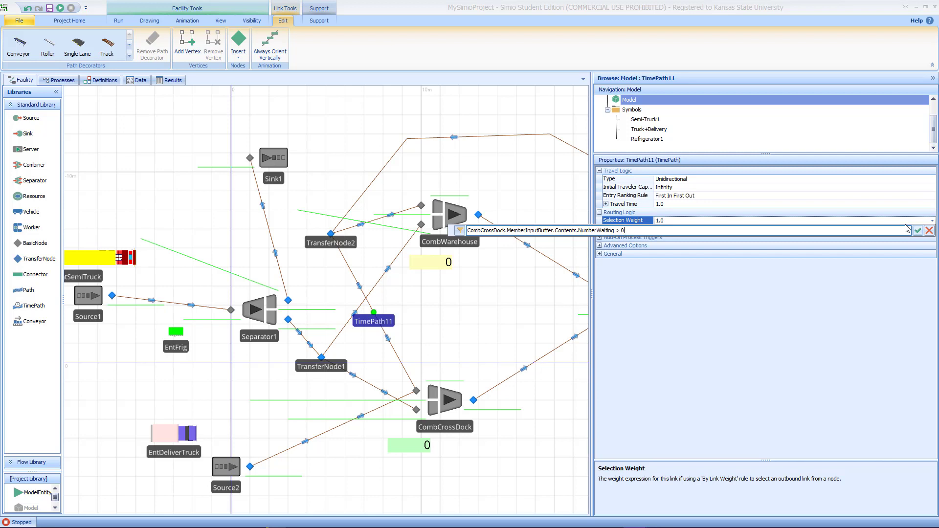
pyautogui.hotkey('ctrl', 'a')
pyautogui.hotkey('ctrl', 'c')
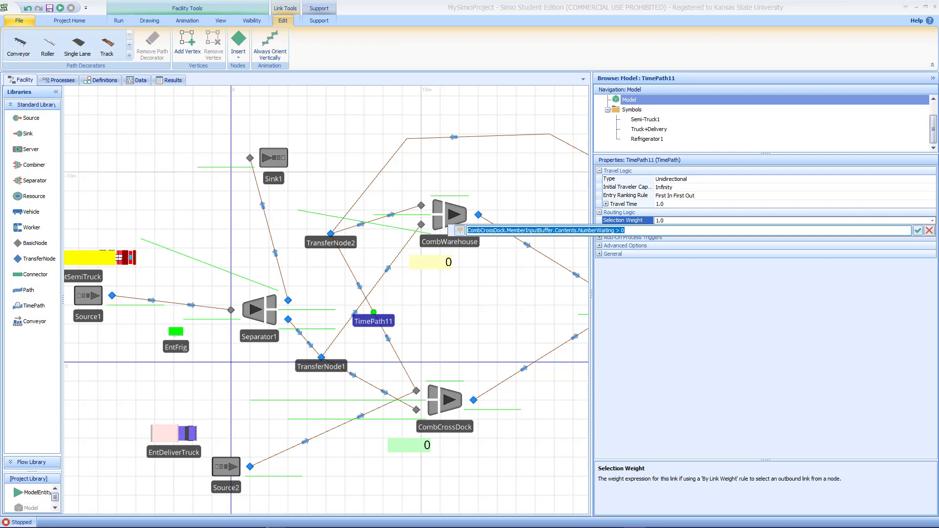
pyautogui.click(917, 230)
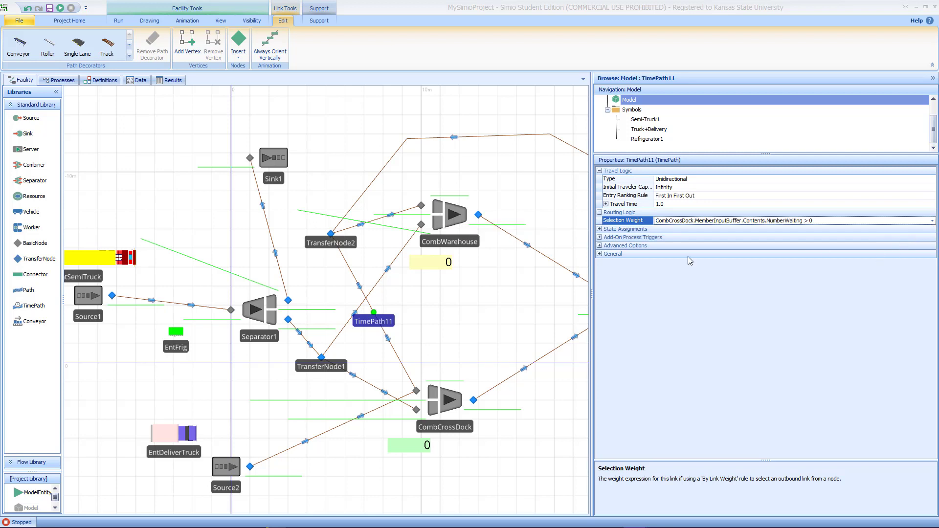
# Step: Give TimePath10 the pasted selection weight, changed to CombCrossDock.MemberInputBuffer.Contents.NumberWaiting <= 0
pyautogui.click(355, 226)
pyautogui.click(700, 221)
pyautogui.hotkey('ctrl', 'v')
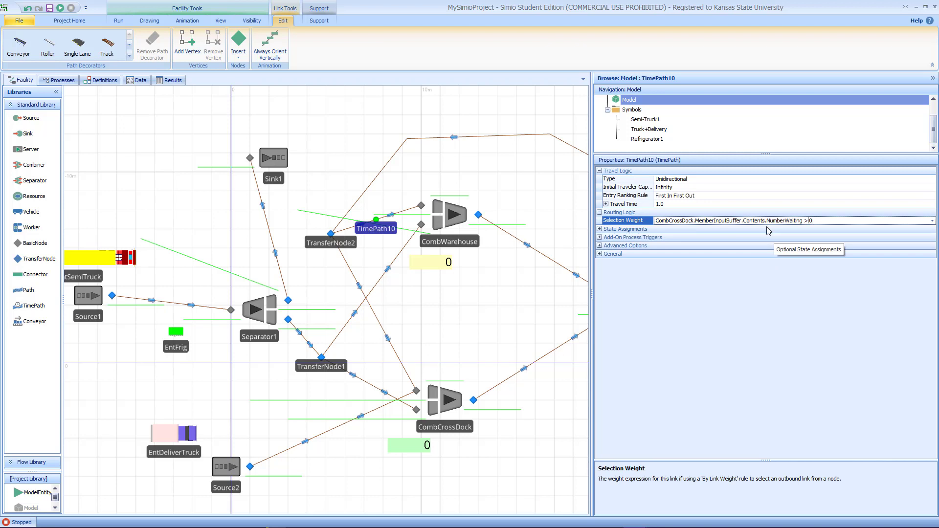
pyautogui.press('BackSpace')
pyautogui.write('<=')
pyautogui.click(535, 296)
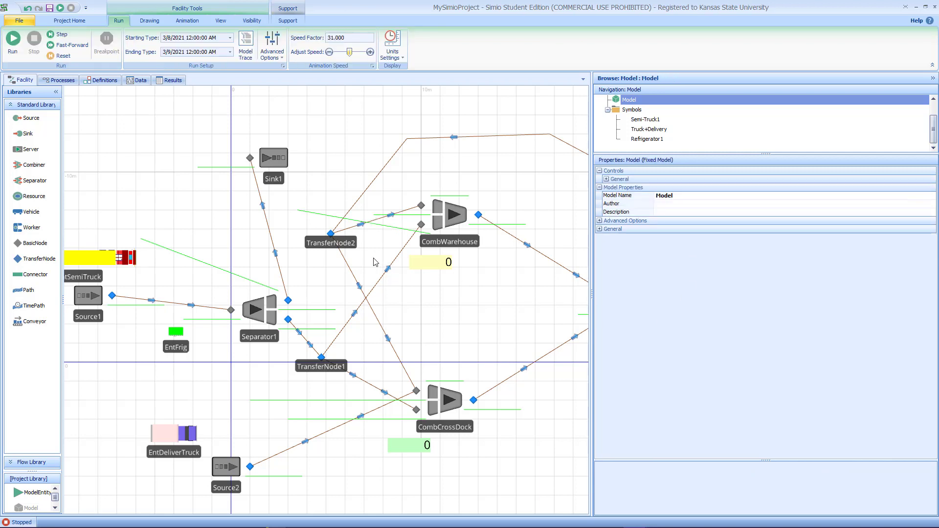
# Step: Set TransferNode2's outbound link rule to By Link Weight
pyautogui.click(330, 234)
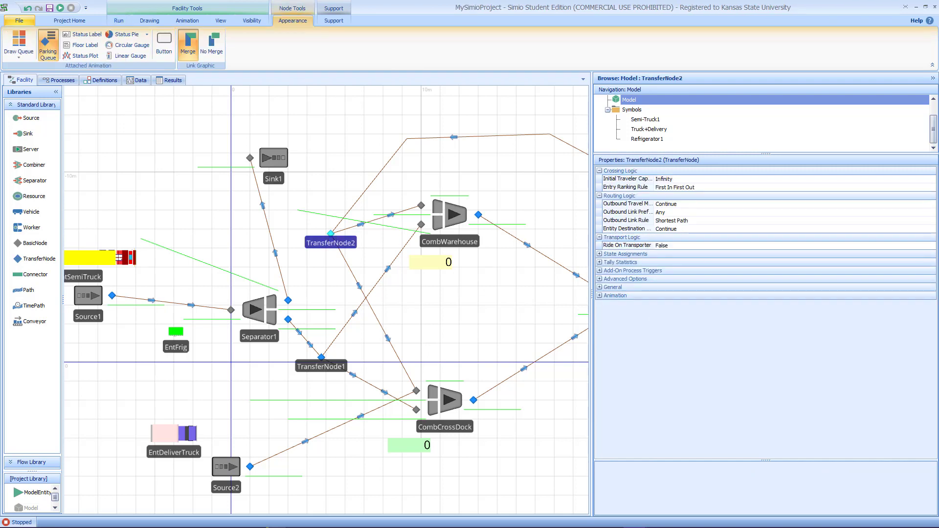
pyautogui.click(912, 222)
pyautogui.click(932, 221)
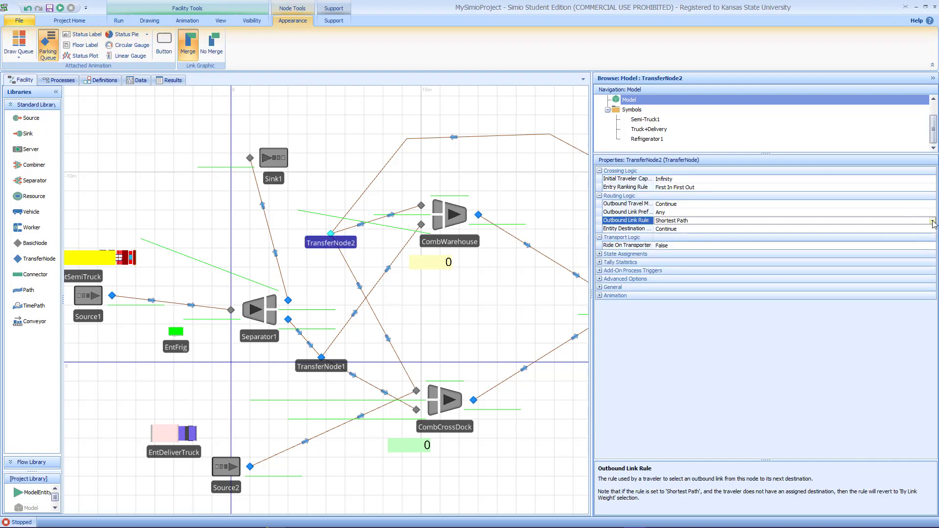
pyautogui.click(691, 238)
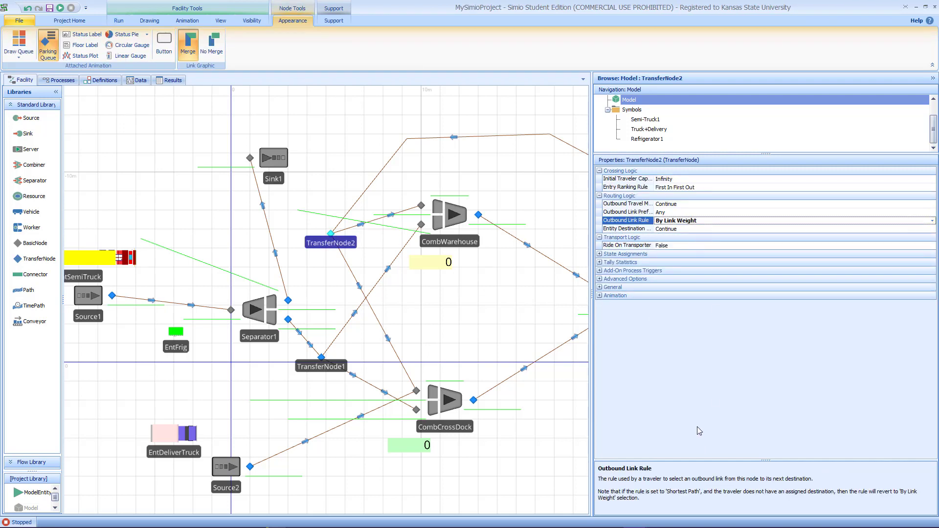
pyautogui.click(503, 313)
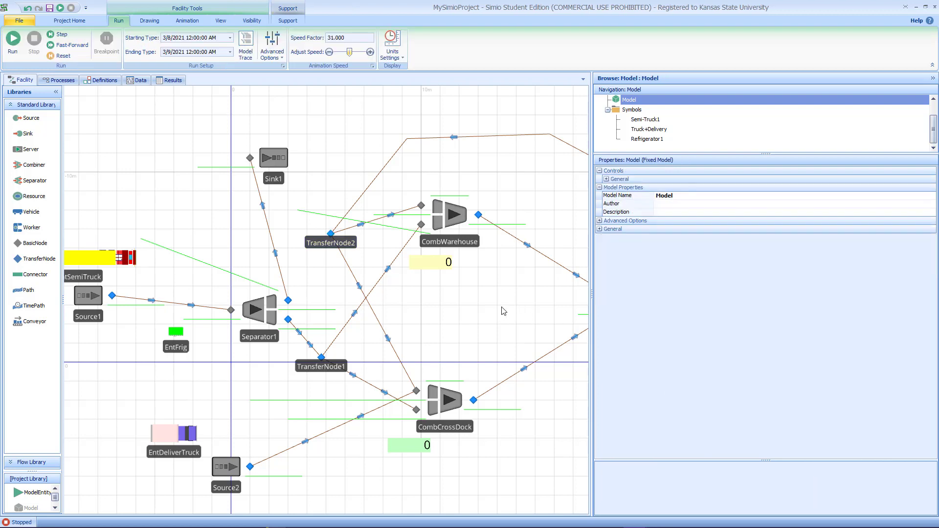
# Step: Check the selection weight expressions on TimePath10 and TimePath11 leaving TransferNode2
pyautogui.moveTo(504, 313); pyautogui.dragTo(426, 324)
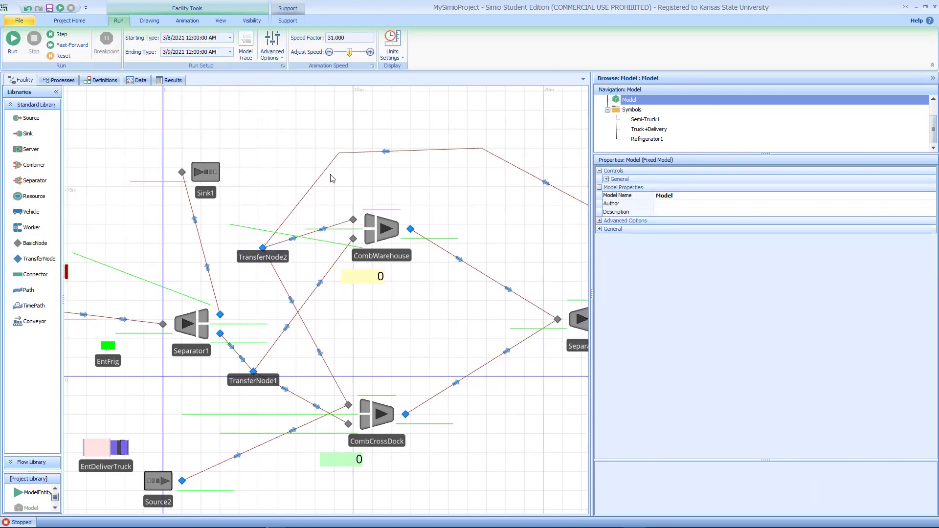
pyautogui.click(289, 240)
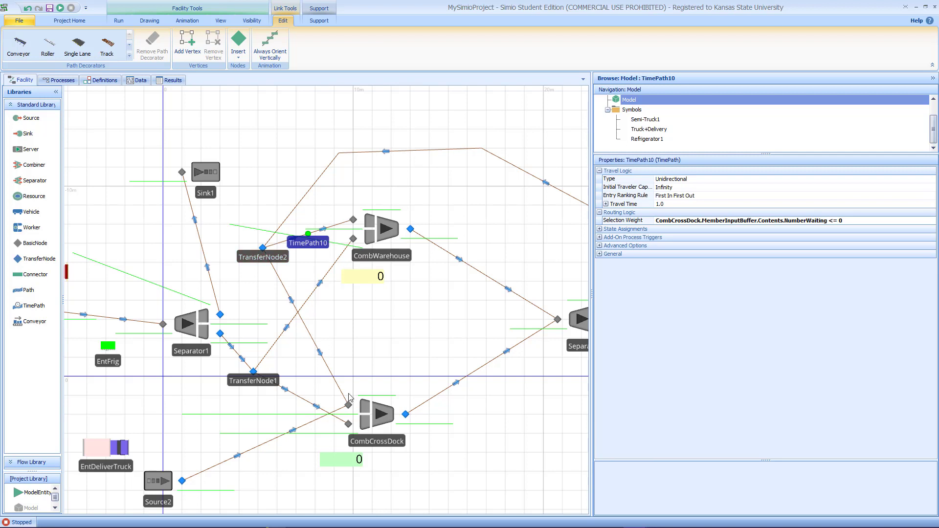
pyautogui.click(323, 358)
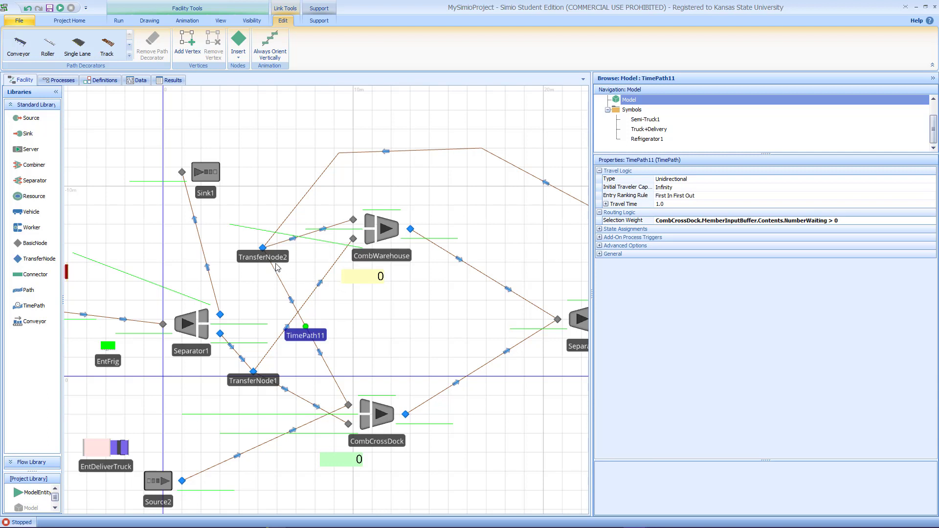